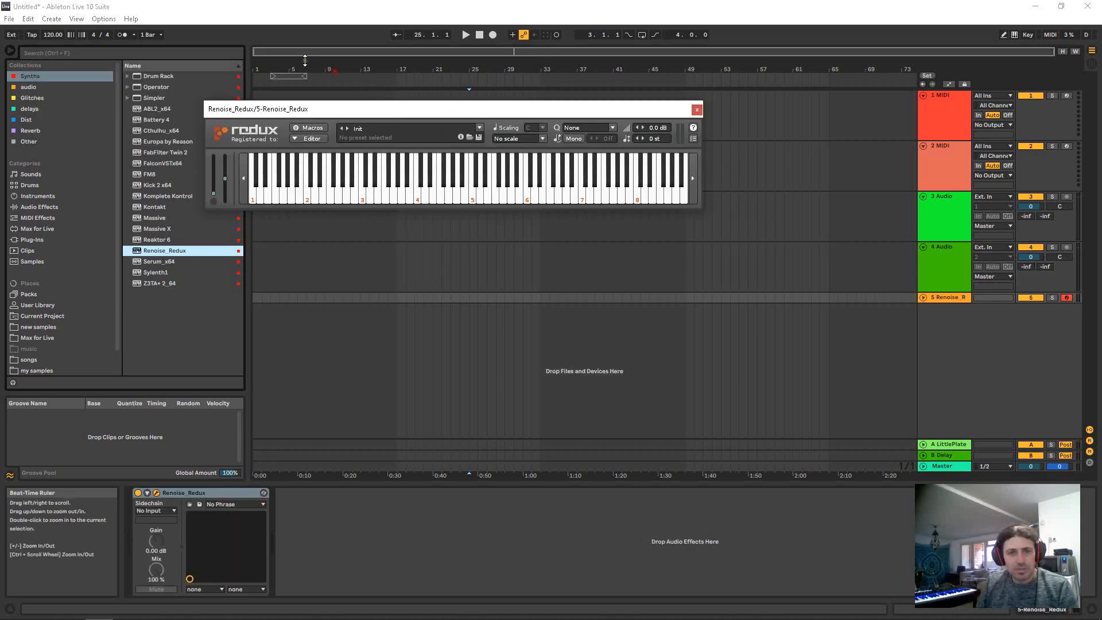
drag(357, 105, 483, 174)
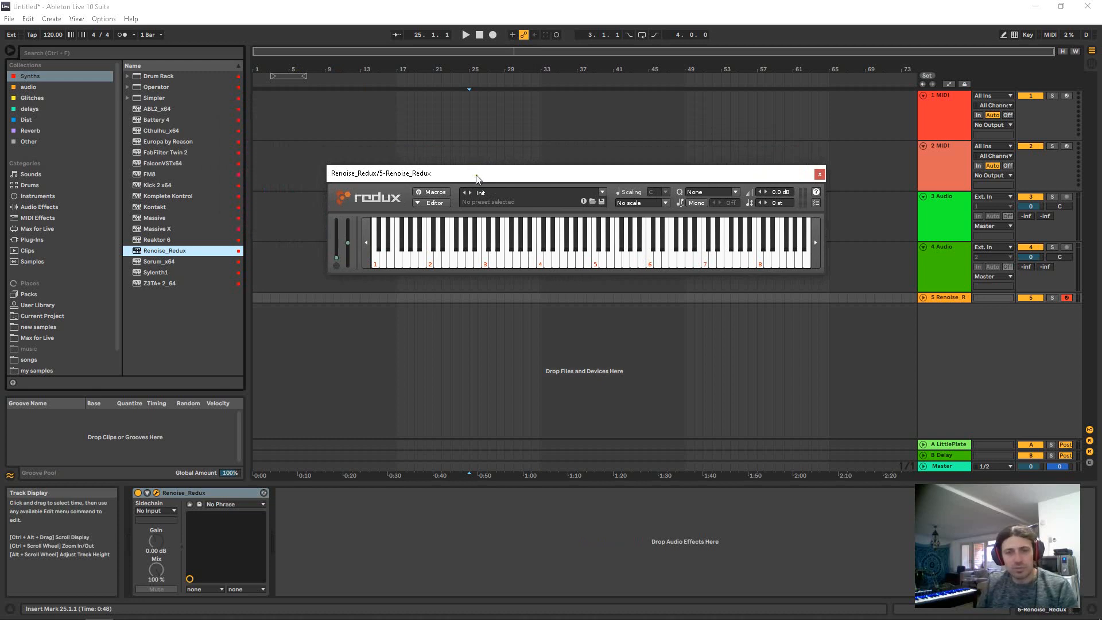
drag(475, 178, 394, 182)
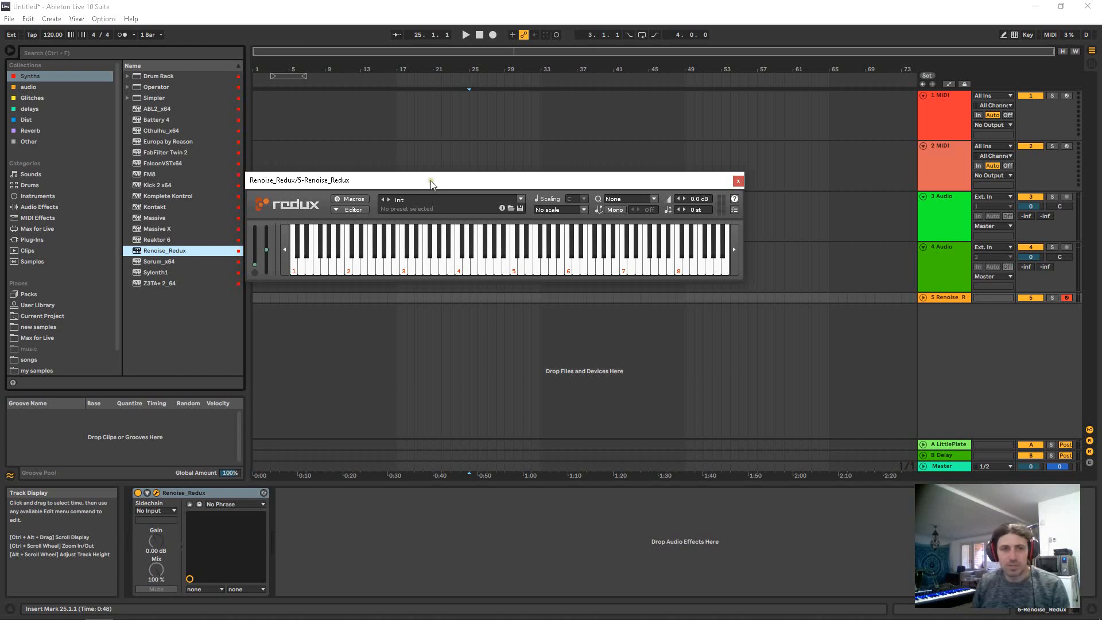
drag(431, 183, 476, 183)
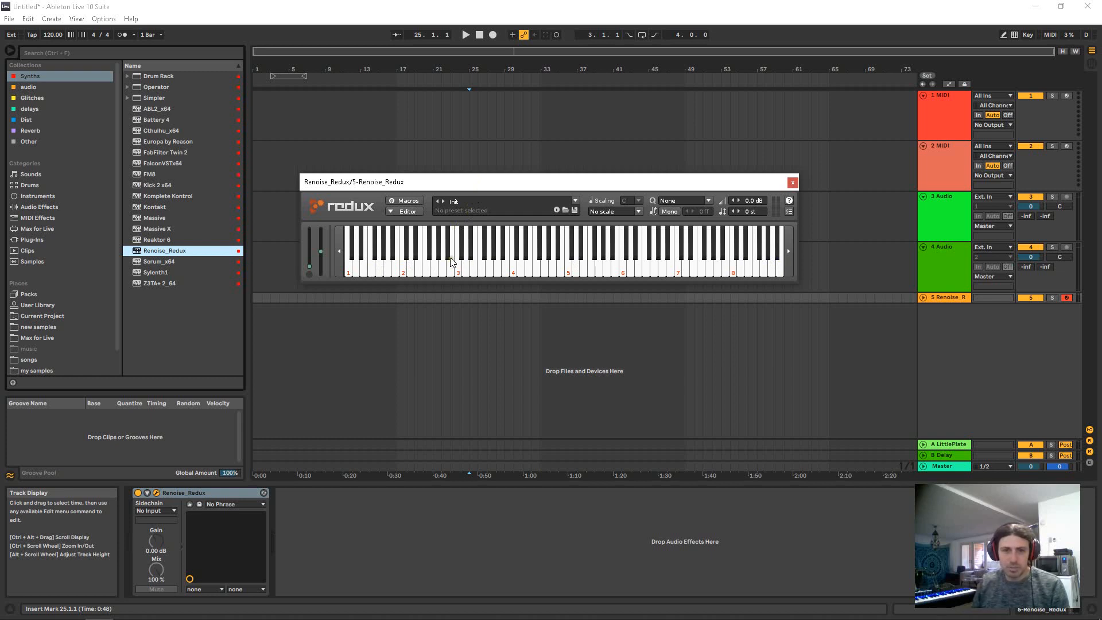
mouse_move(364, 262)
mouse_down()
mouse_move(540, 278)
mouse_move(451, 280)
mouse_move(471, 267)
mouse_move(659, 284)
mouse_up()
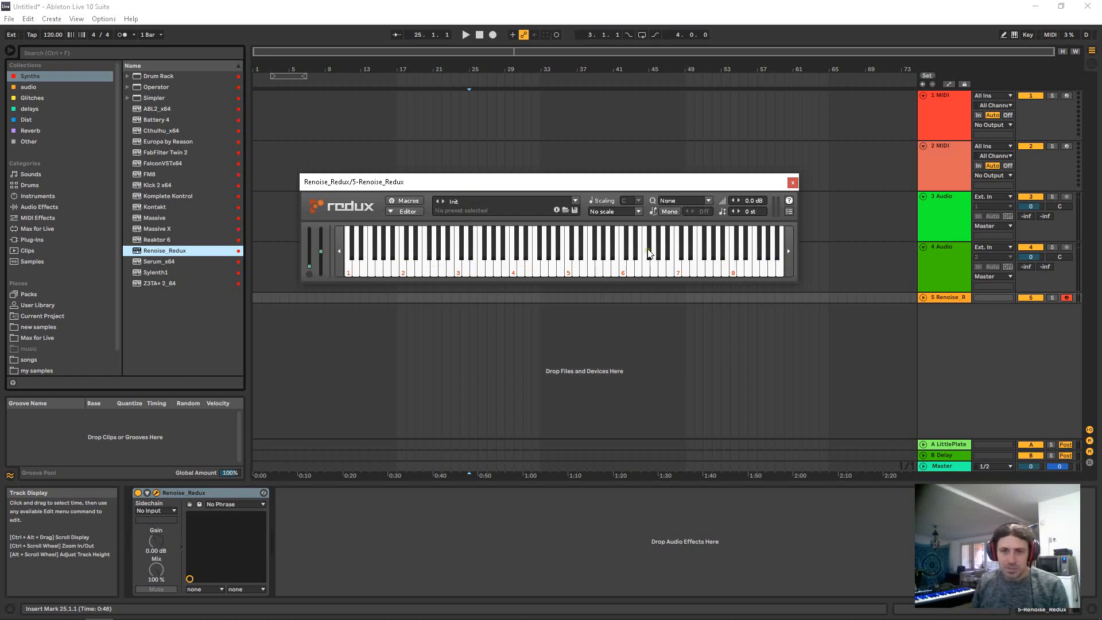
Step: Open the Redux sample editor, load mouth harp 1.wav into its waveform area and play a note to audition it
click(404, 212)
click(521, 184)
drag(521, 184, 417, 84)
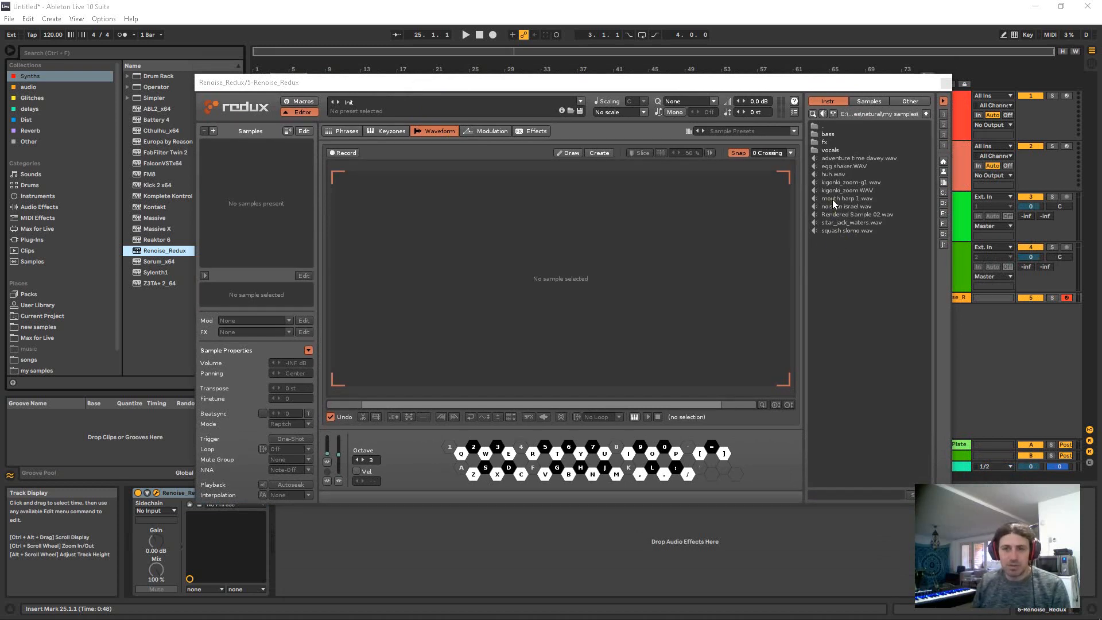
drag(832, 198, 526, 227)
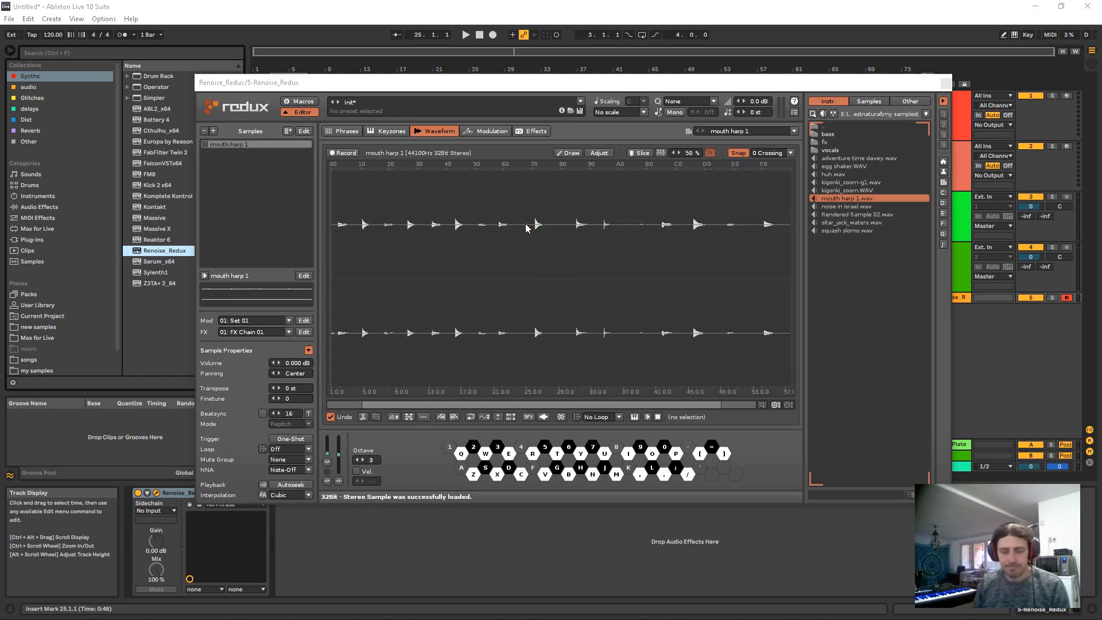
key(q)
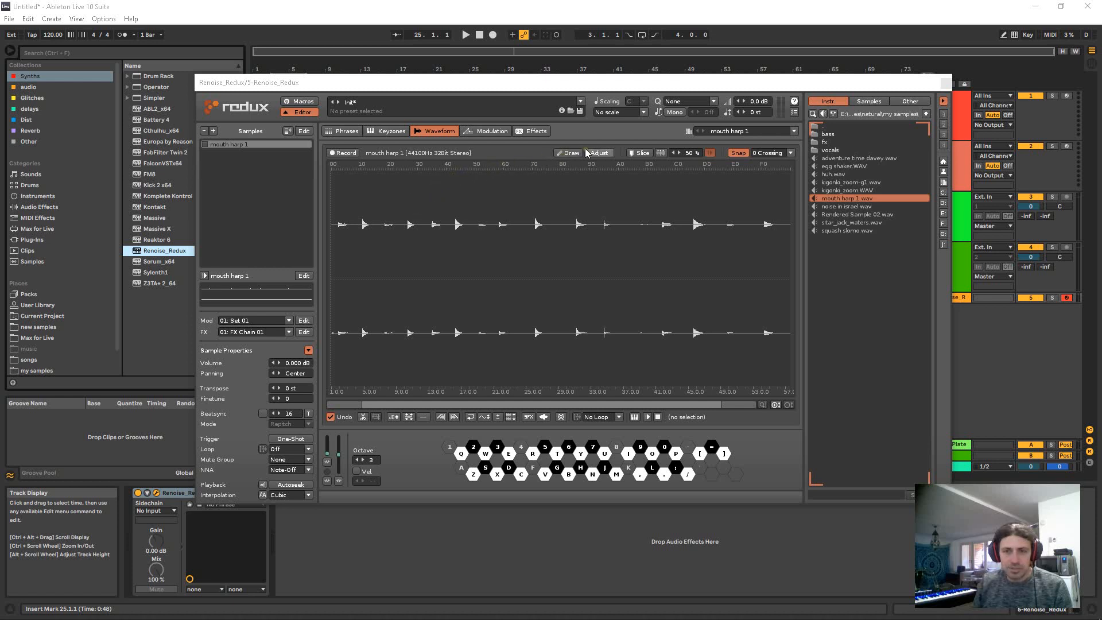
Step: Set the automatic slice detection sensitivity to 0 % and auto-slice the mouth harp 1 sample
drag(621, 85, 579, 86)
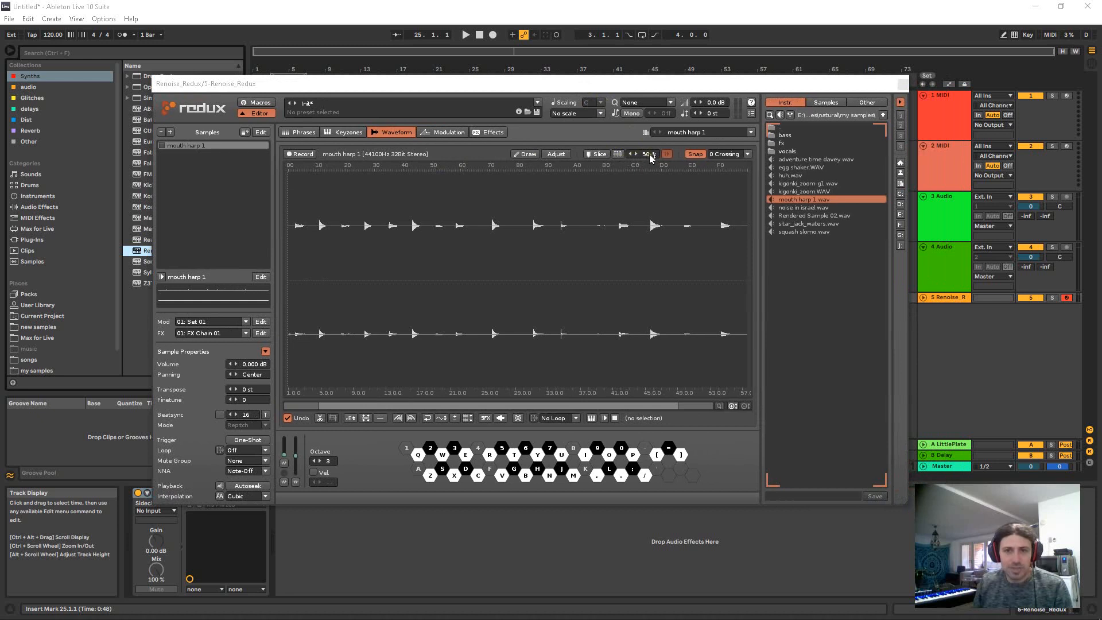
drag(649, 154, 664, 178)
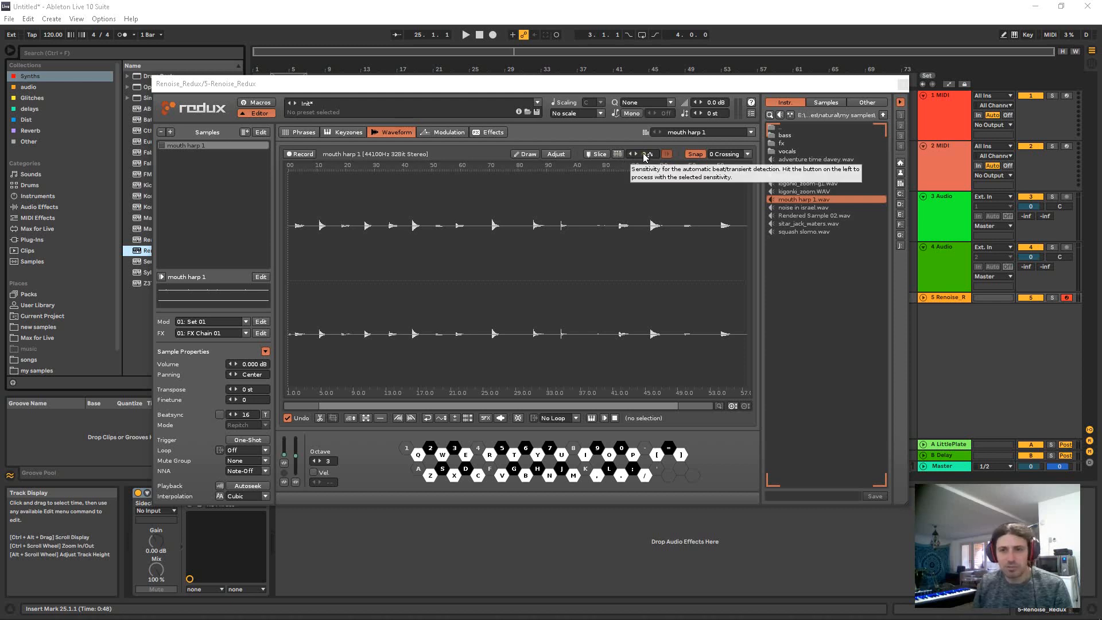
click(599, 87)
drag(600, 87, 652, 89)
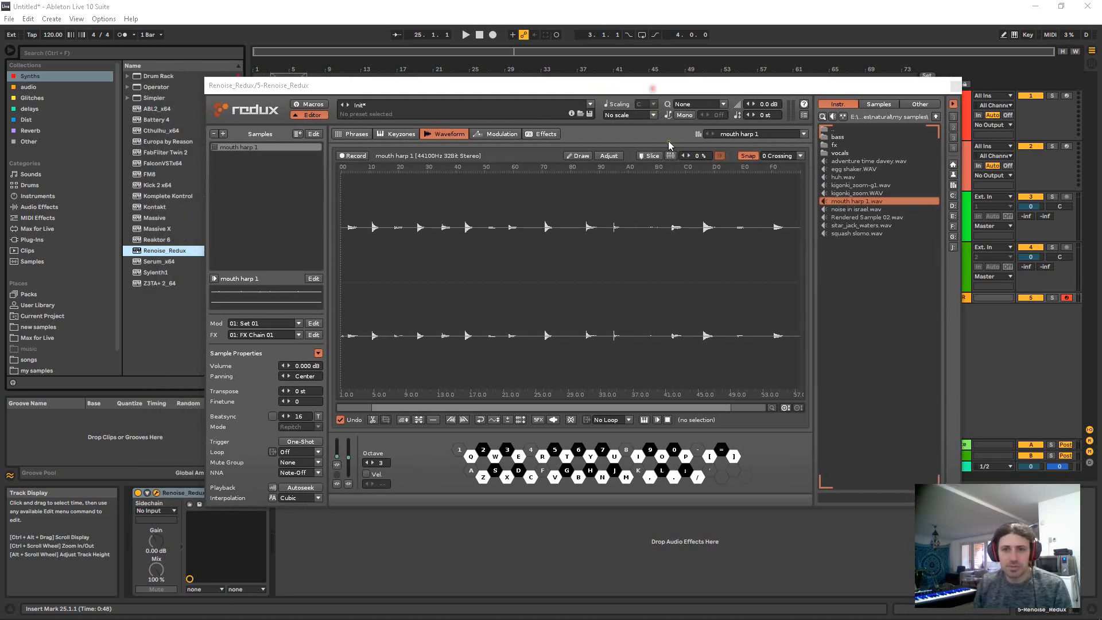
click(669, 155)
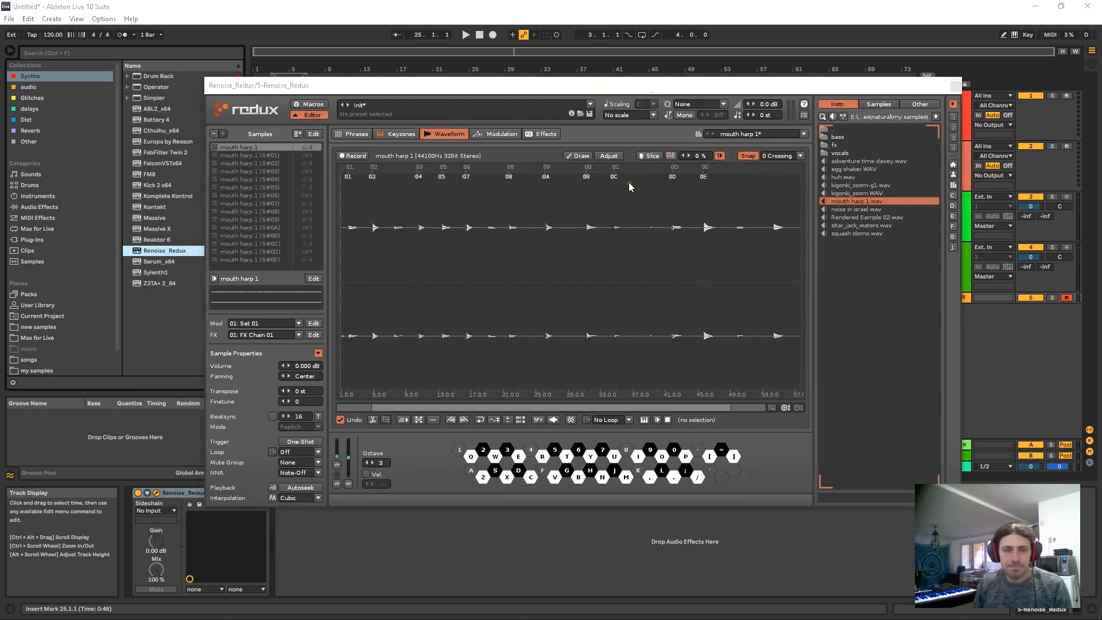
Step: Examine the waveforms of the individual mouth harp 1 slices one after another in the sample list
click(268, 148)
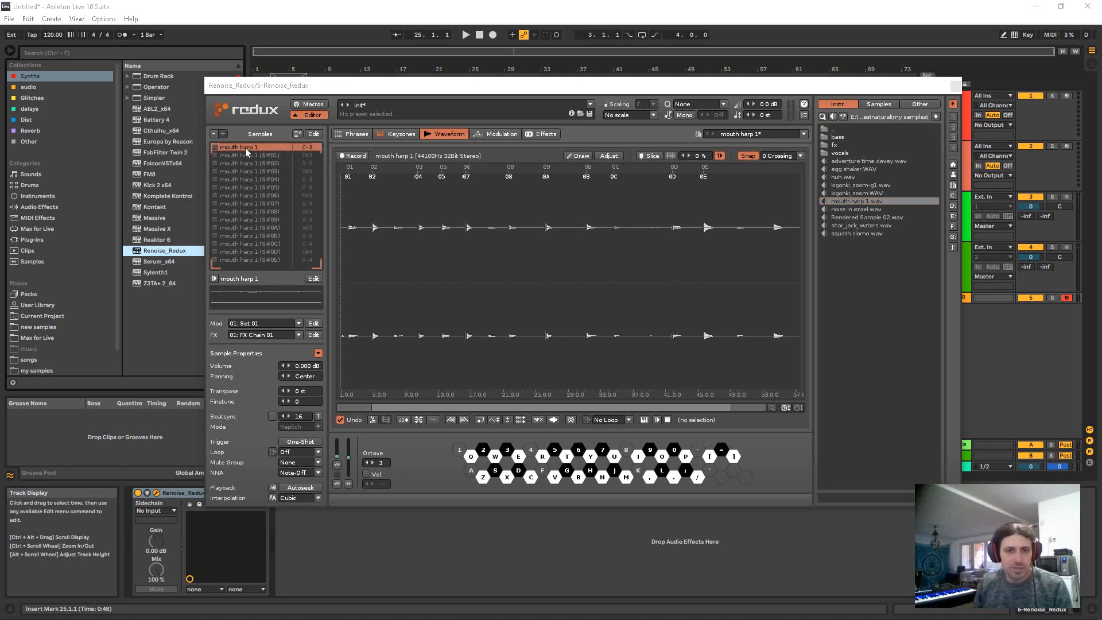
click(253, 155)
click(260, 163)
click(260, 170)
click(261, 179)
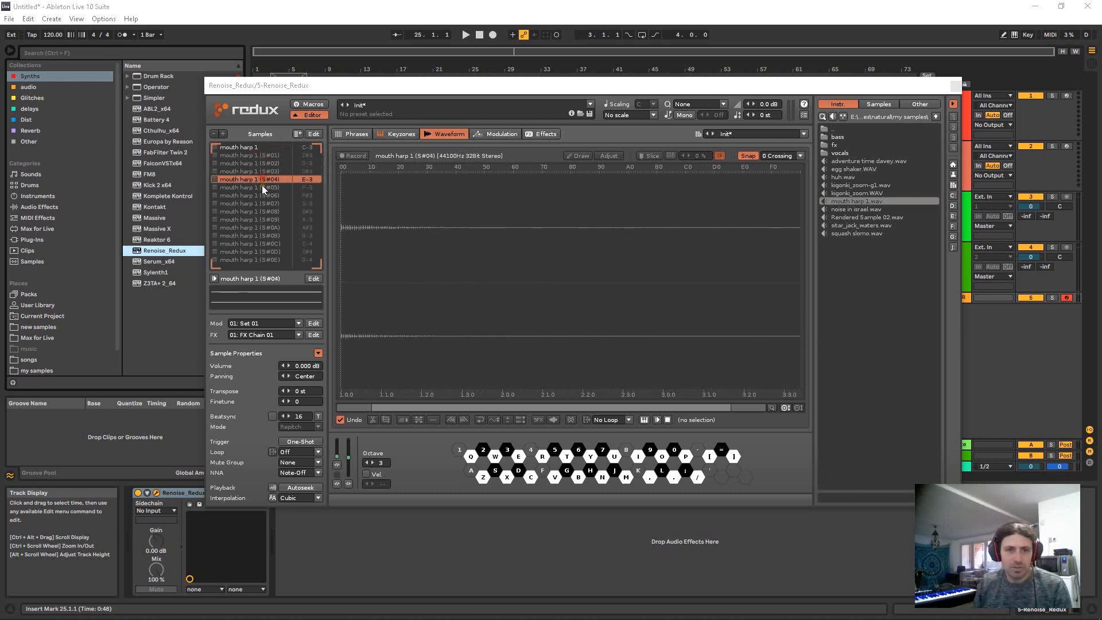
click(261, 187)
click(259, 202)
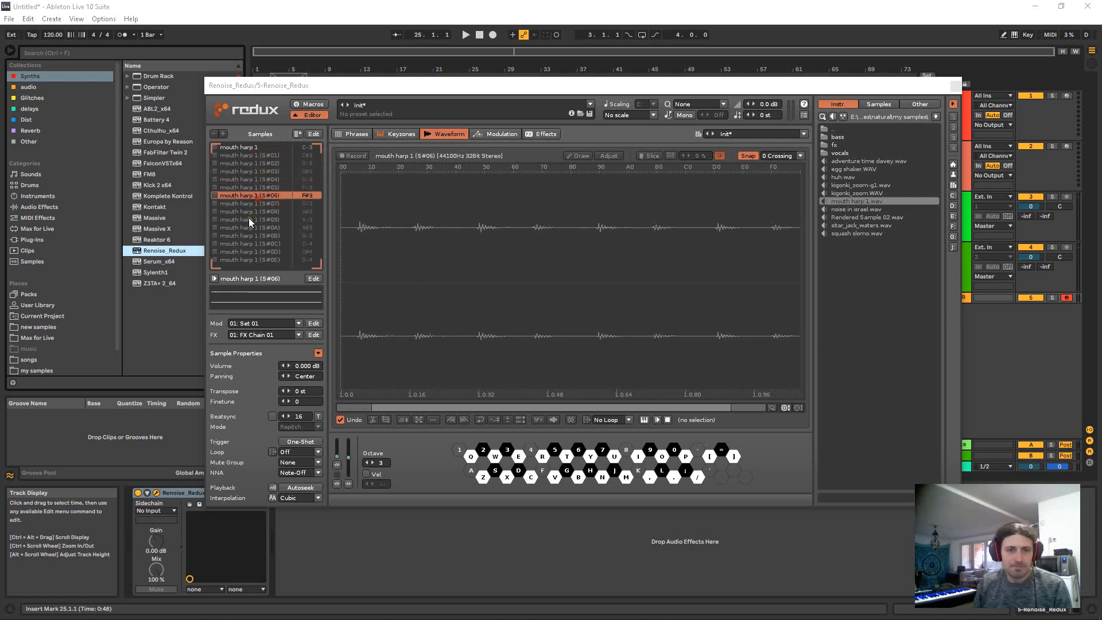
click(249, 218)
Step: Return to the full mouth harp 1 sample and delete the doubled slice marker 04 and the doubled marker 06
click(236, 147)
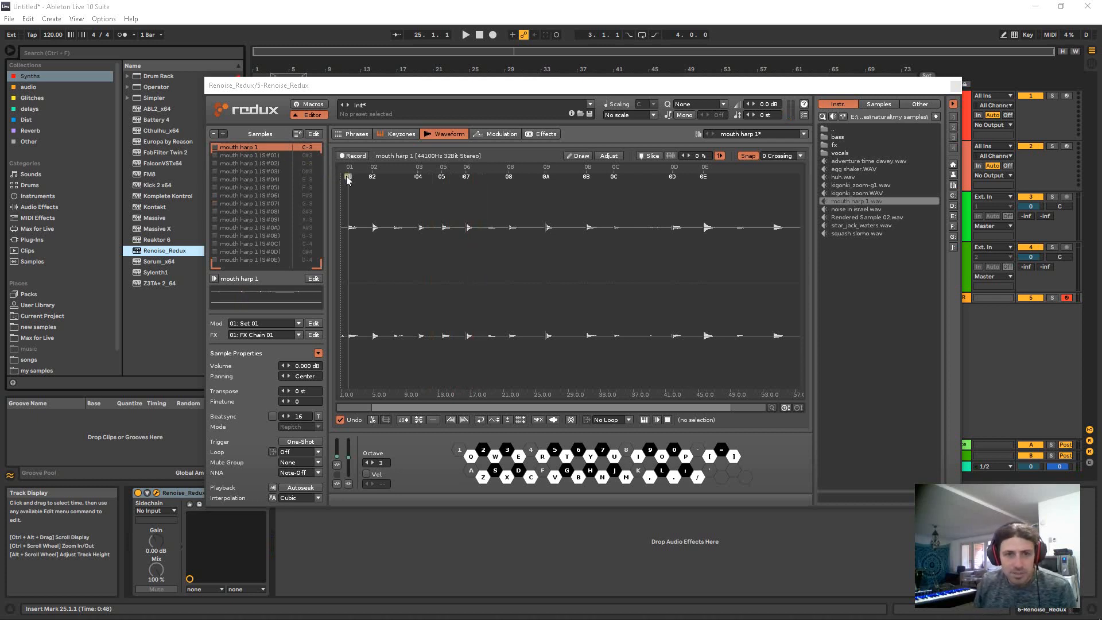
right_click(421, 176)
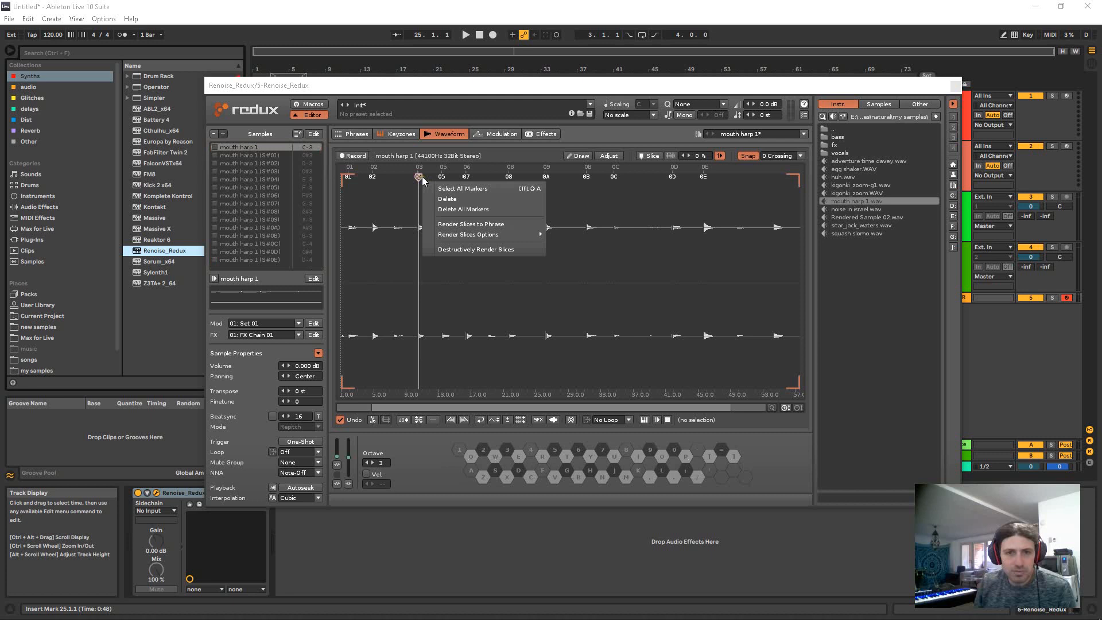
click(445, 198)
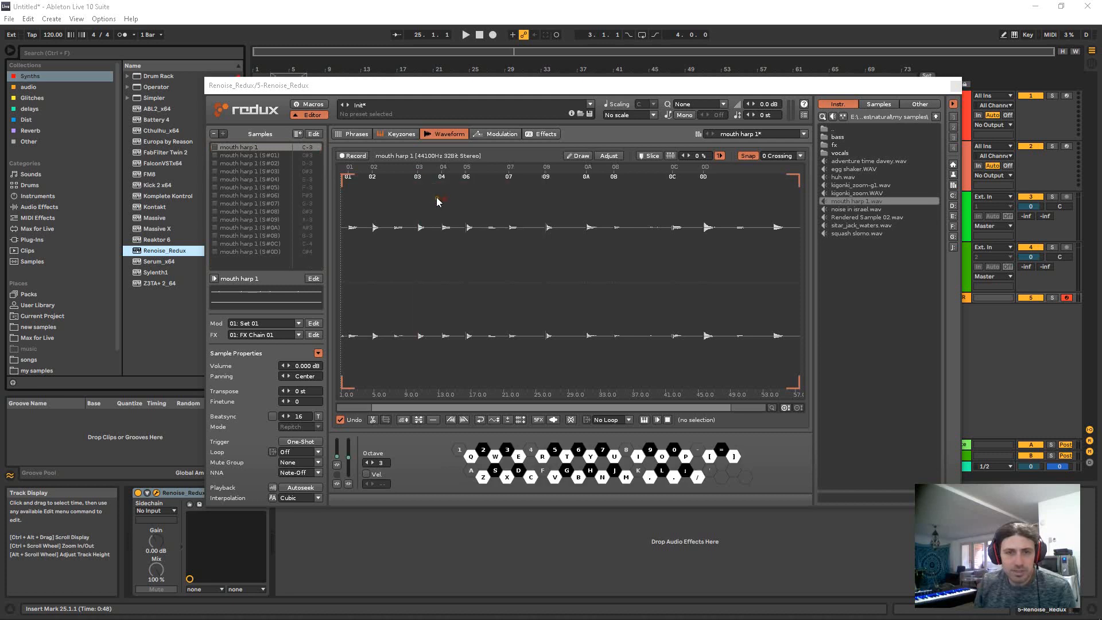
right_click(467, 181)
click(488, 198)
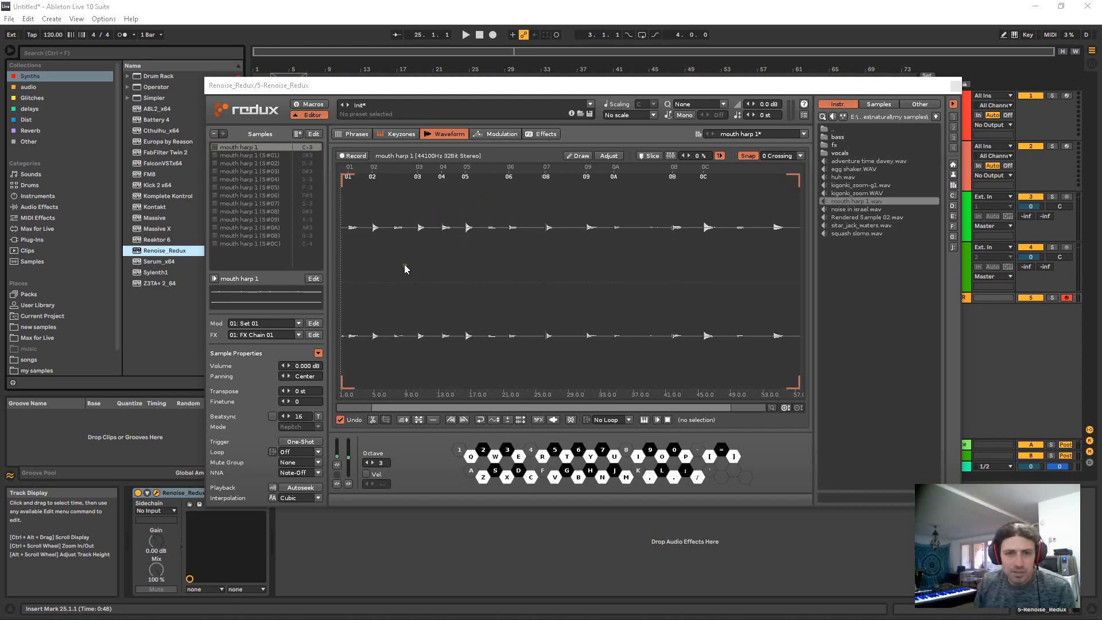
Step: Add a slice marker at the onset of the quiet unsliced hit, at about 7.2.128 in the waveform
scroll(402, 255, up, 10)
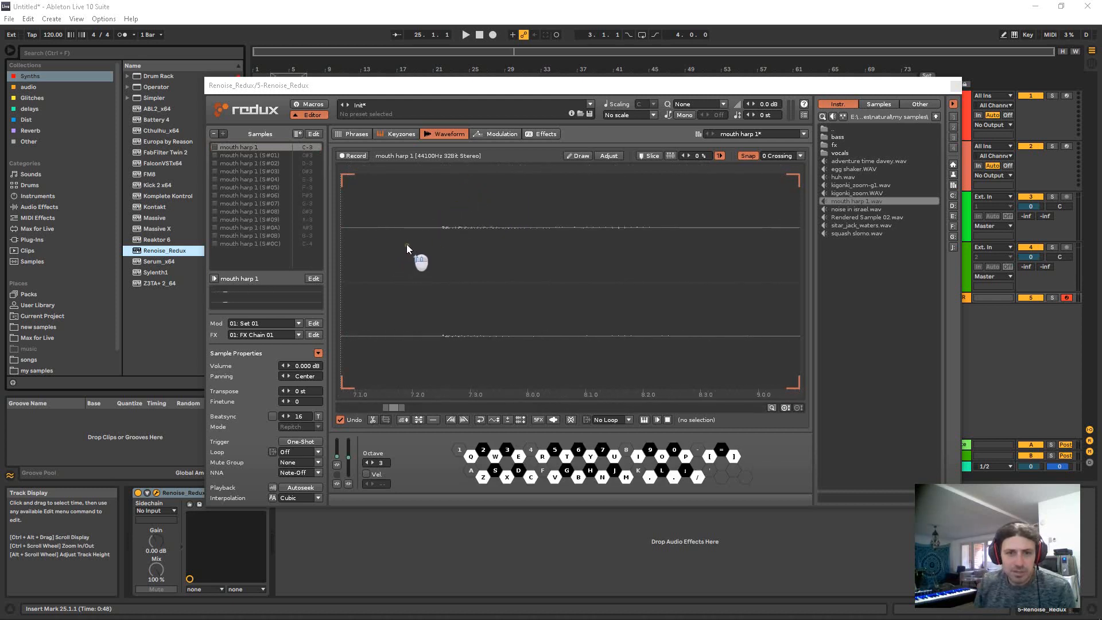
scroll(407, 248, up, 3)
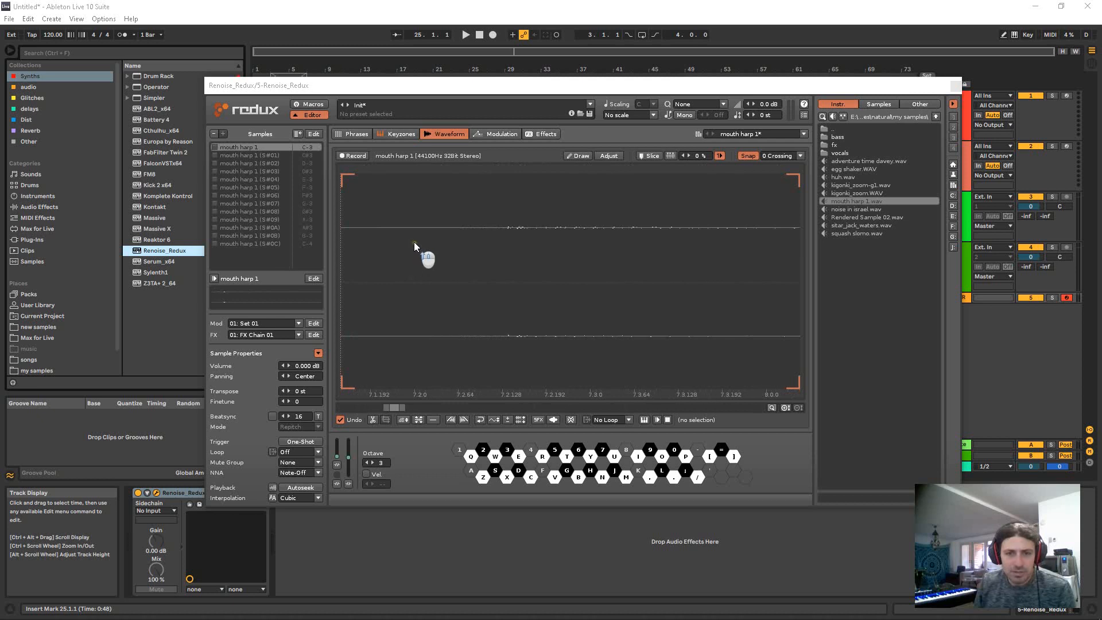
click(652, 156)
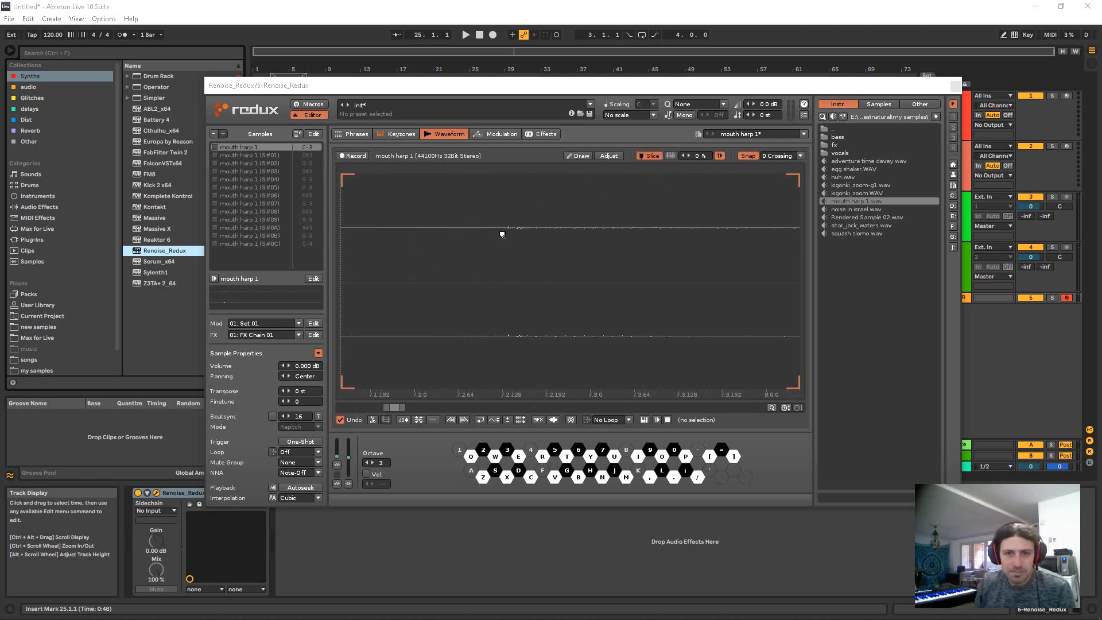
click(505, 234)
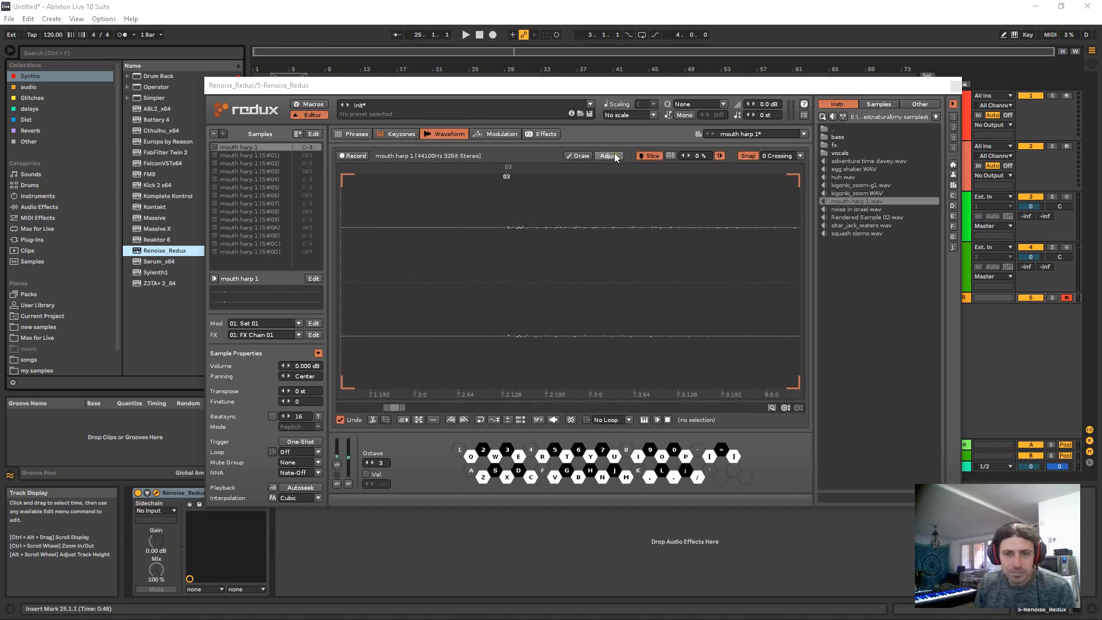
Step: Fine-tune slice marker 03 so it sits exactly at the start of the quiet hit
drag(506, 174, 500, 178)
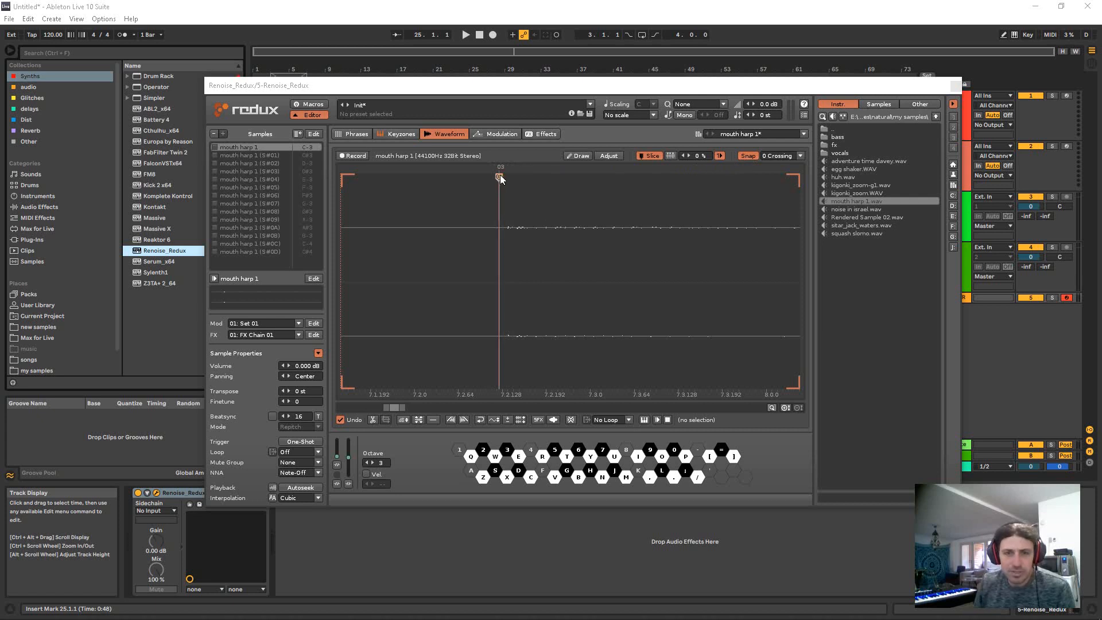
drag(500, 174, 506, 176)
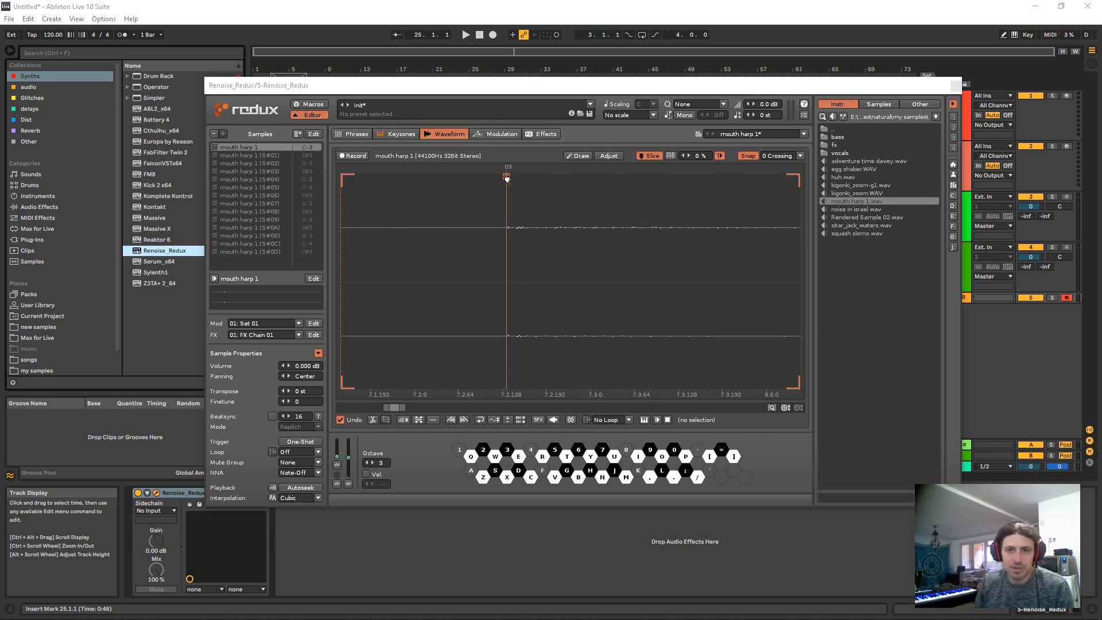
drag(506, 177, 507, 179)
scroll(457, 214, down, 5)
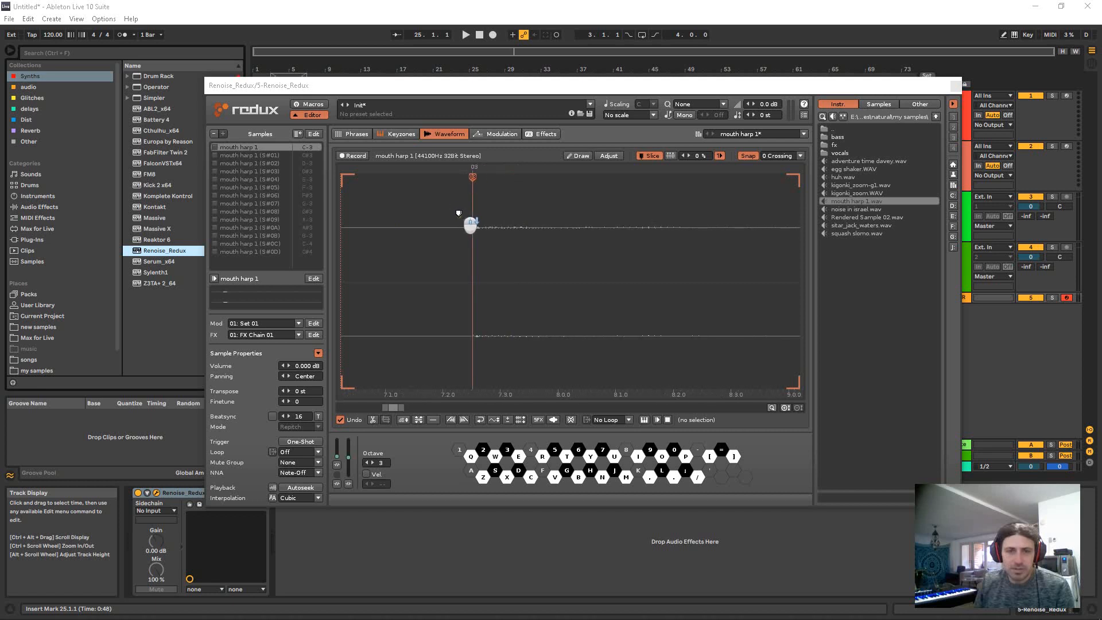
scroll(458, 217, down, 10)
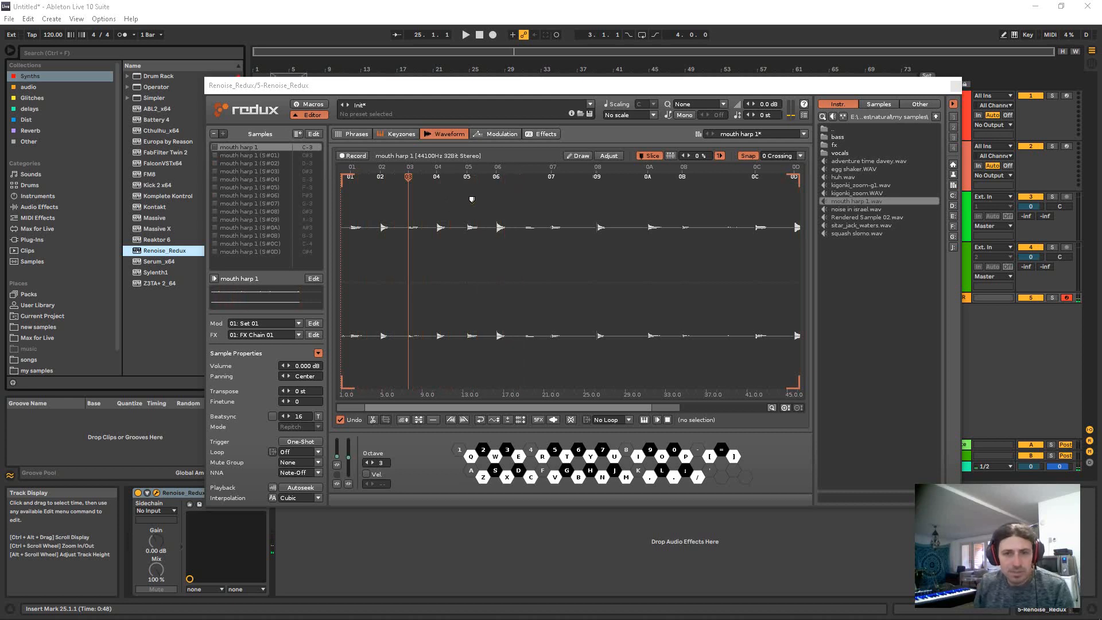
Step: Check several mouth harp 1 slices and destructively render all slices into separate samples
click(275, 163)
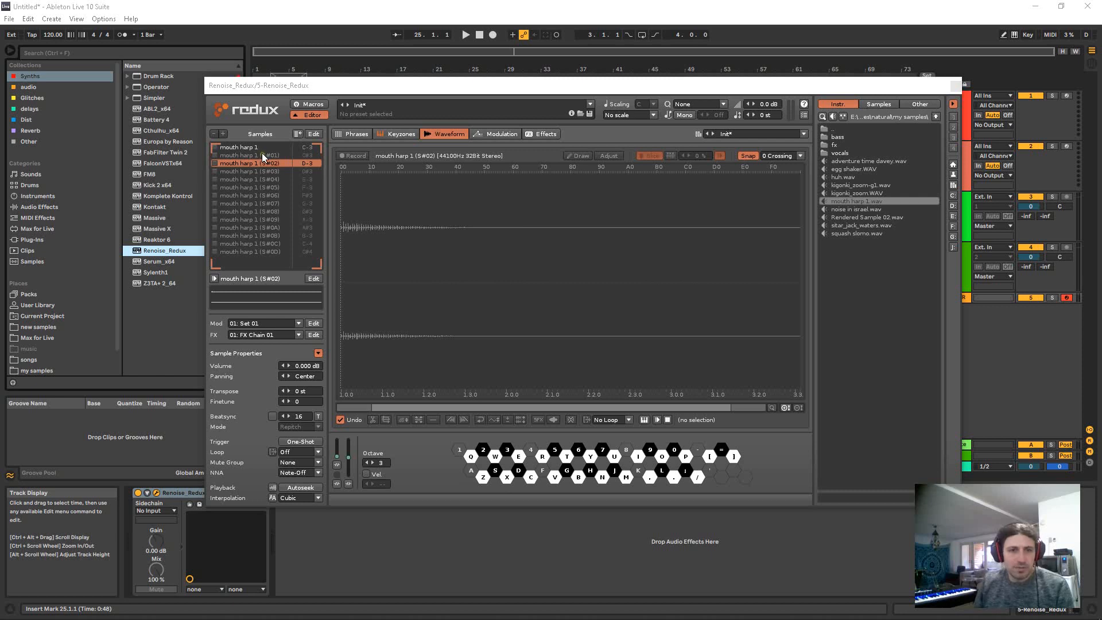
click(253, 155)
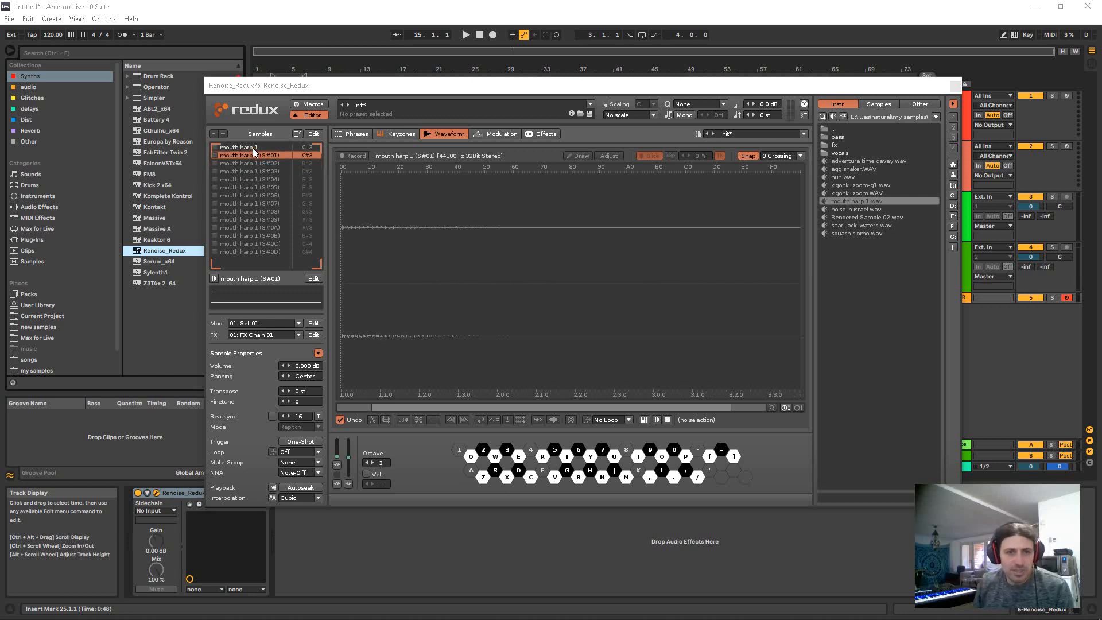
click(253, 147)
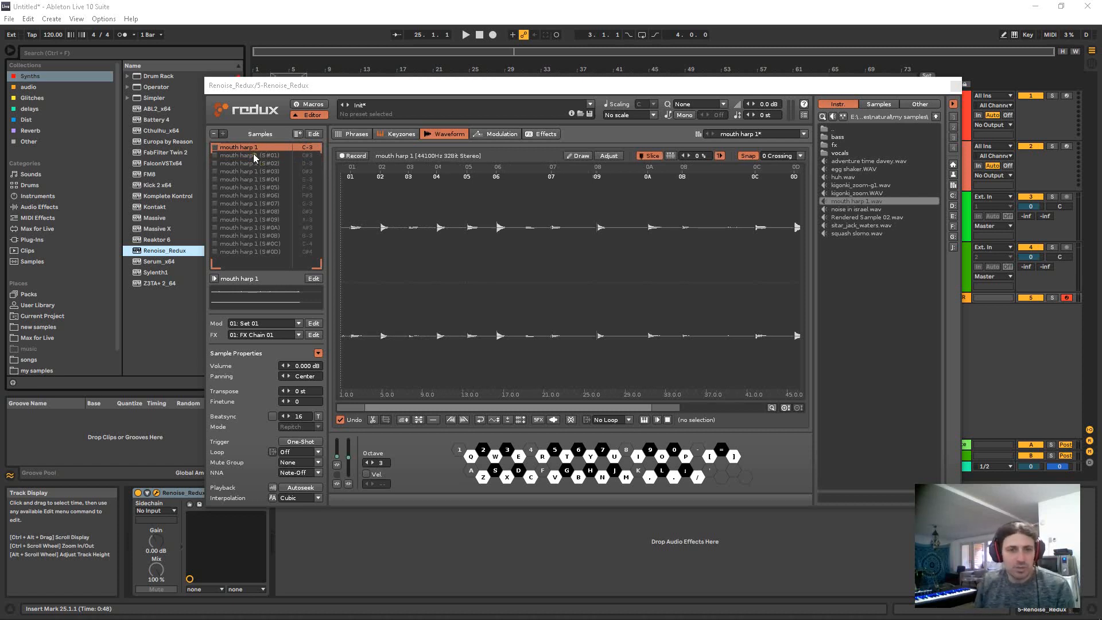
click(253, 155)
click(264, 179)
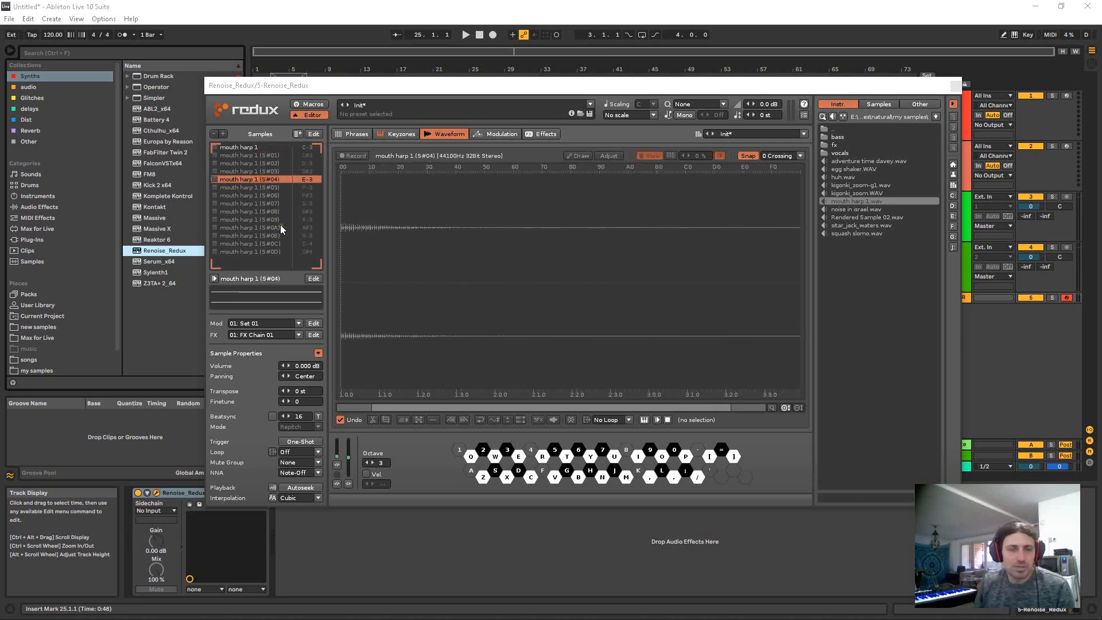
right_click(264, 263)
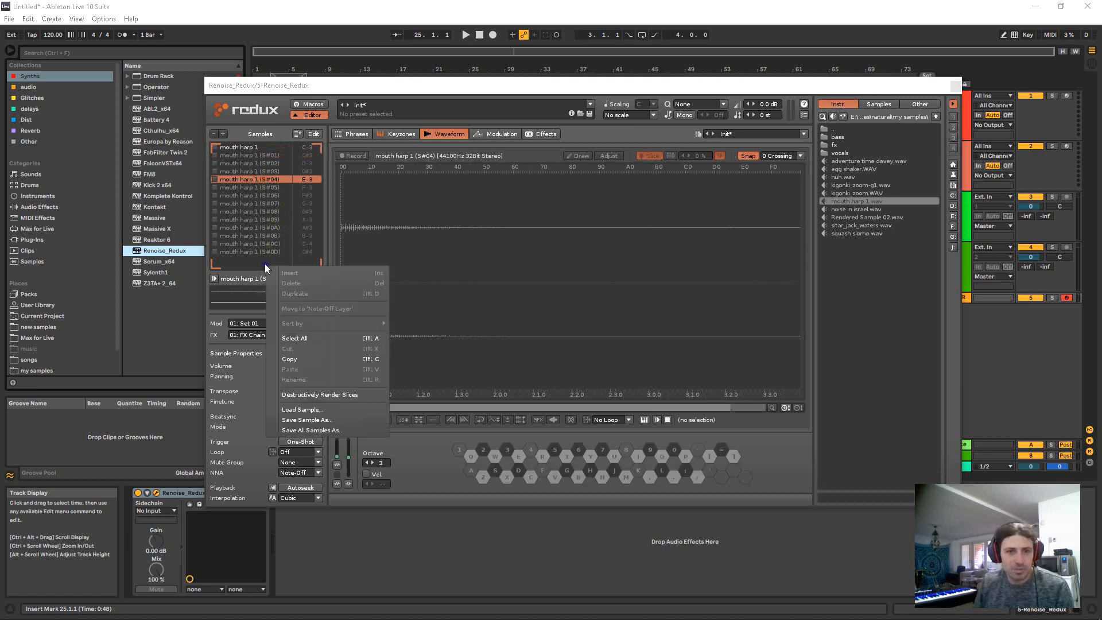
click(334, 396)
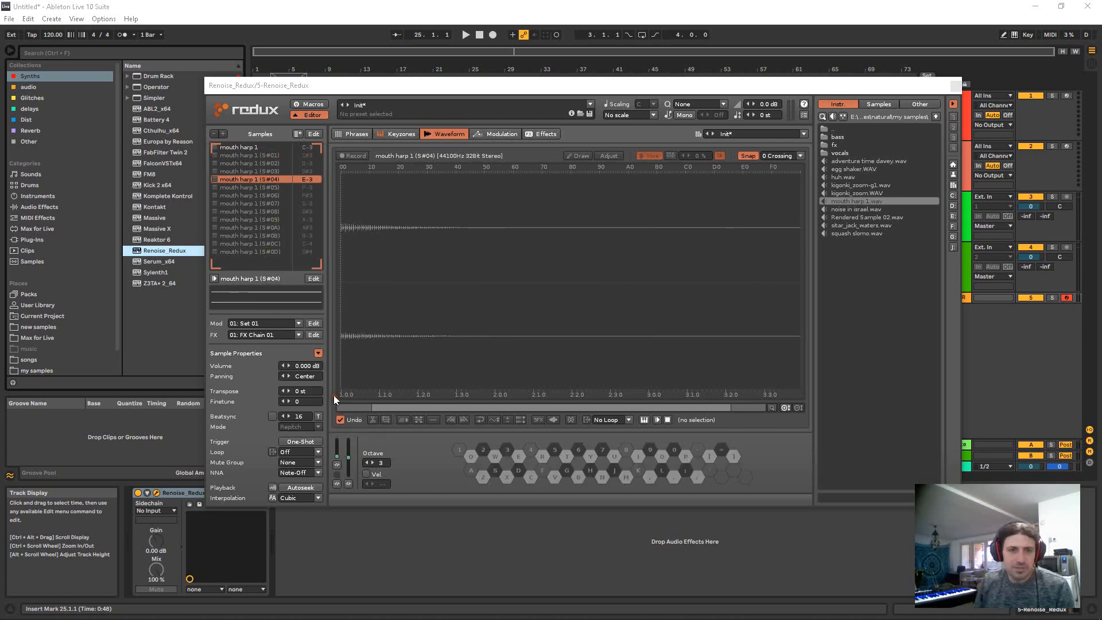
Step: Delete the original full mouth harp 1 sample and display the keyzone mapping of the rendered slices
right_click(246, 150)
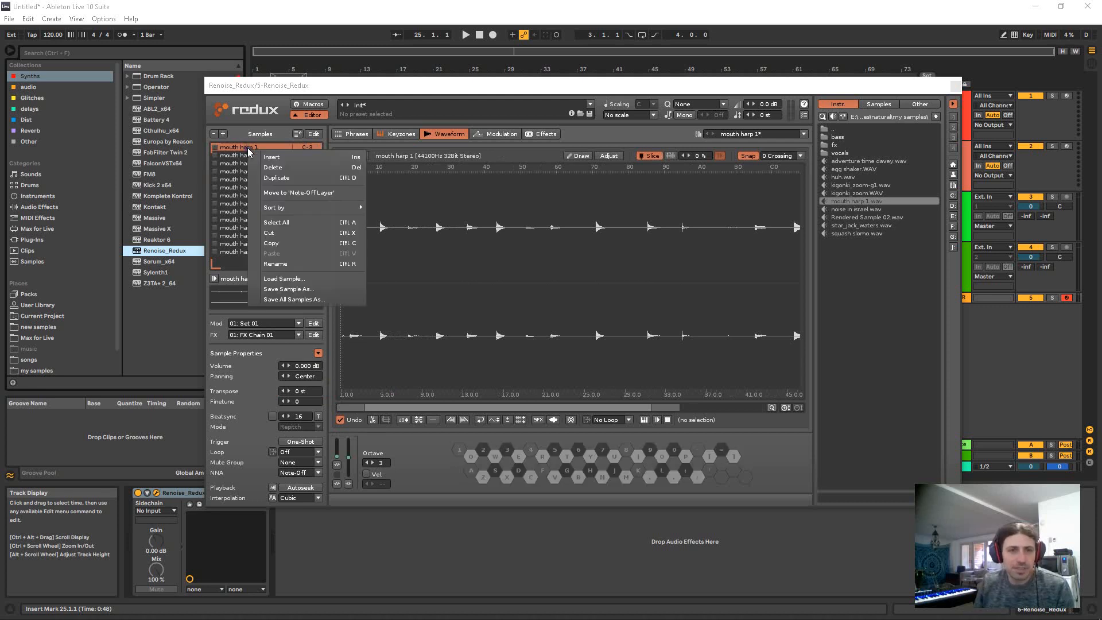
click(277, 164)
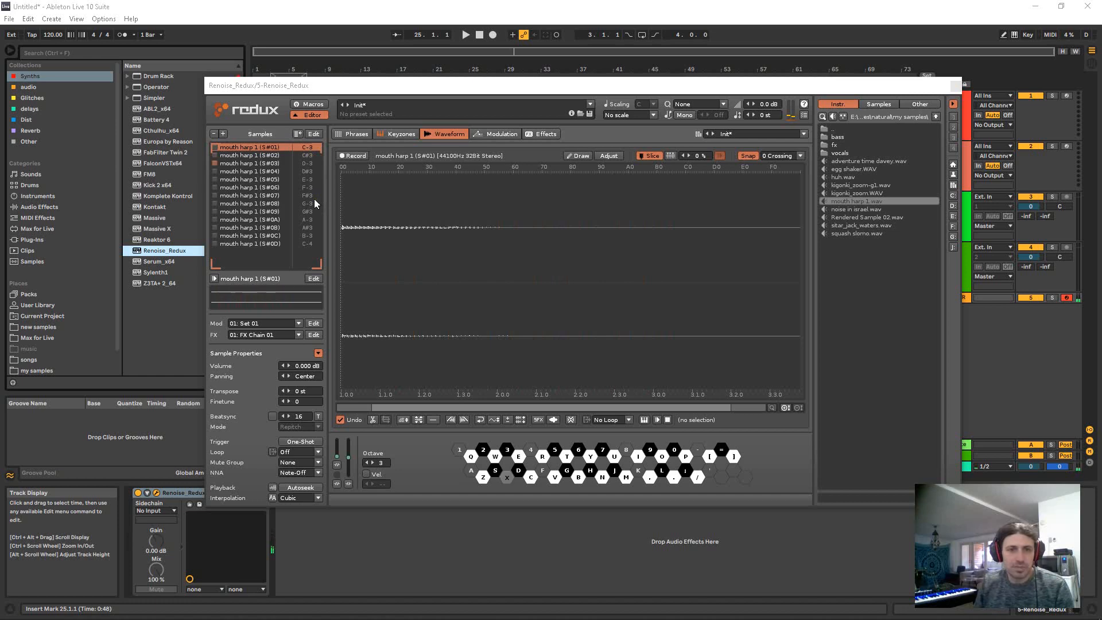
click(387, 133)
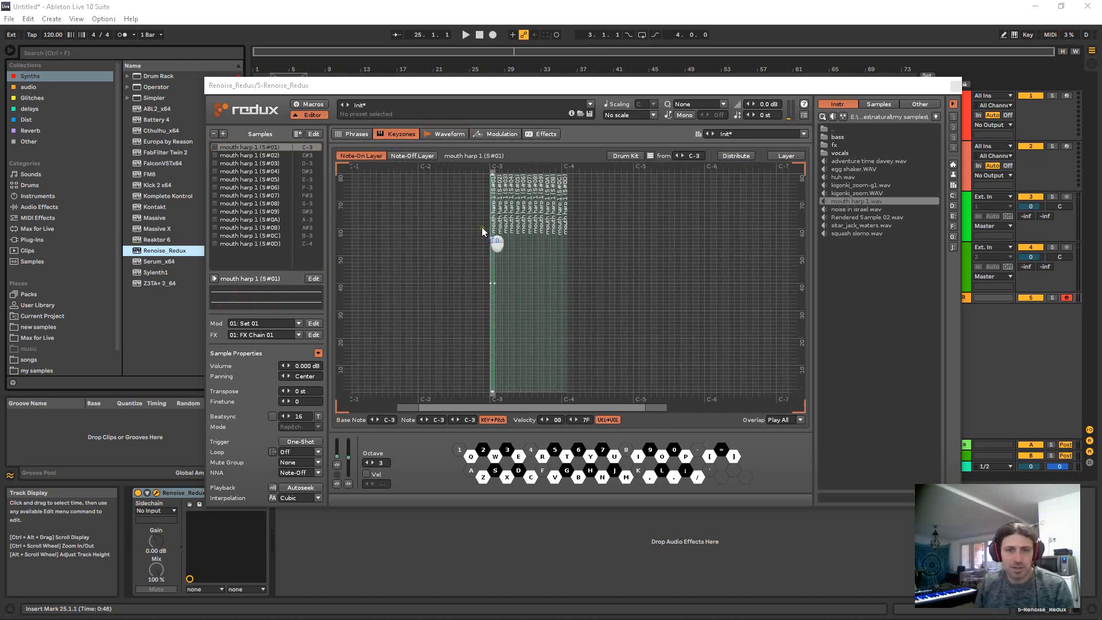
Step: Try moving the first slice's keyzone to A#2 and widening it up to B-2, and restore it to C-3
drag(499, 405, 524, 420)
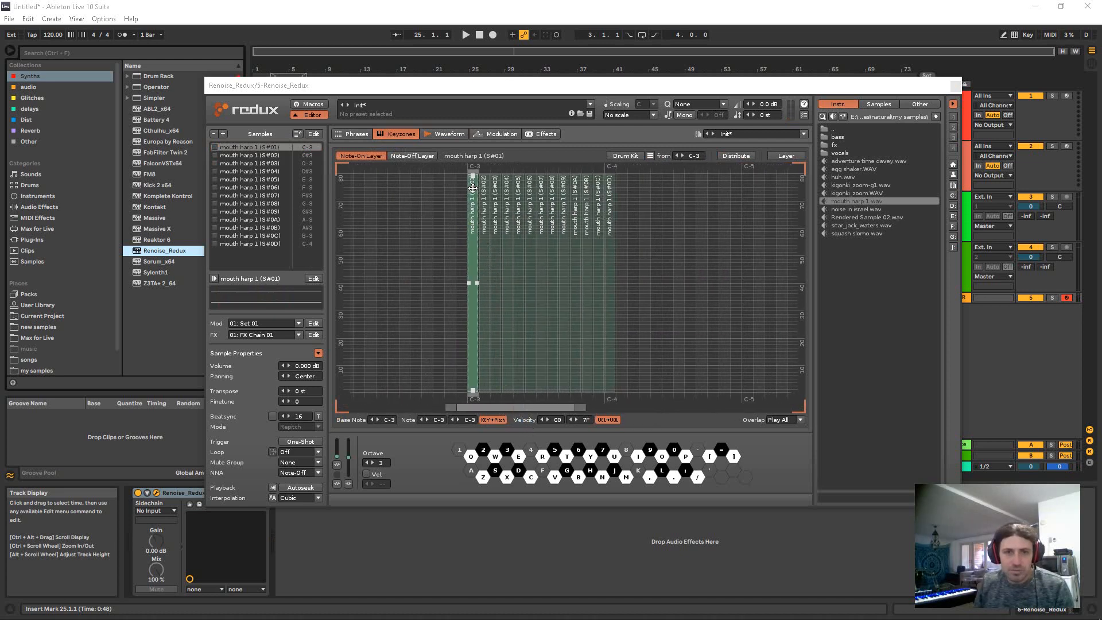
drag(473, 197, 448, 194)
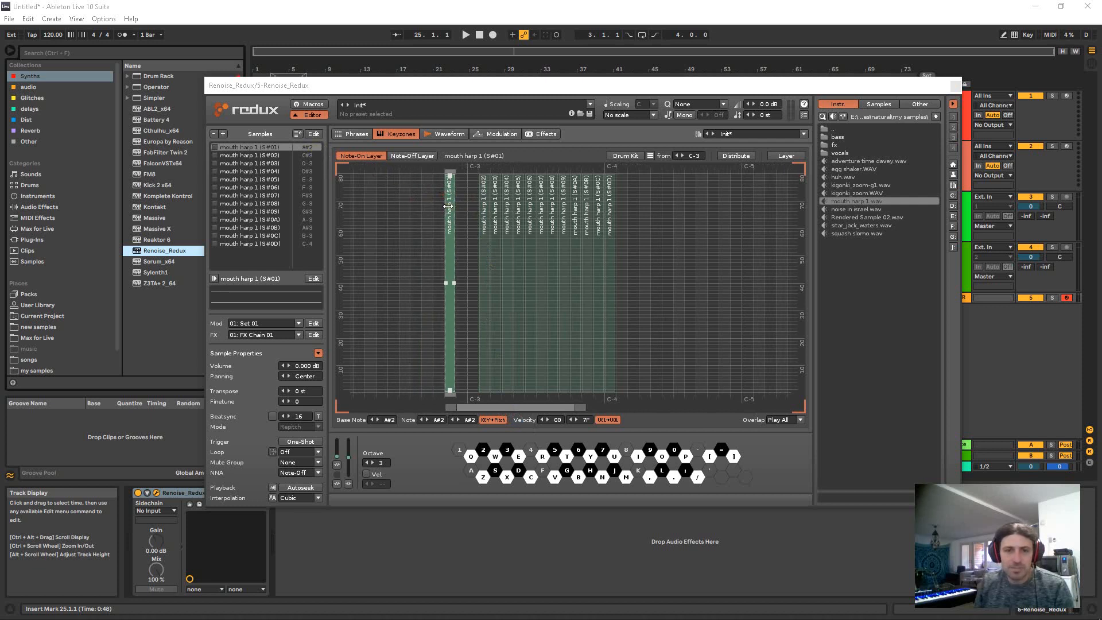
drag(452, 201, 468, 226)
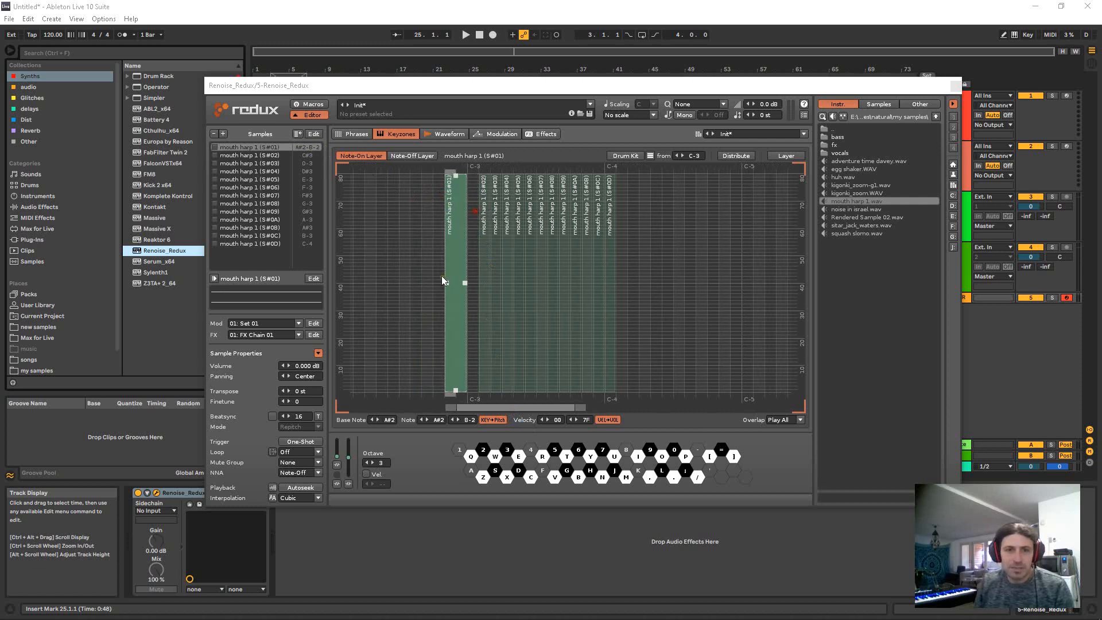
drag(466, 282, 479, 246)
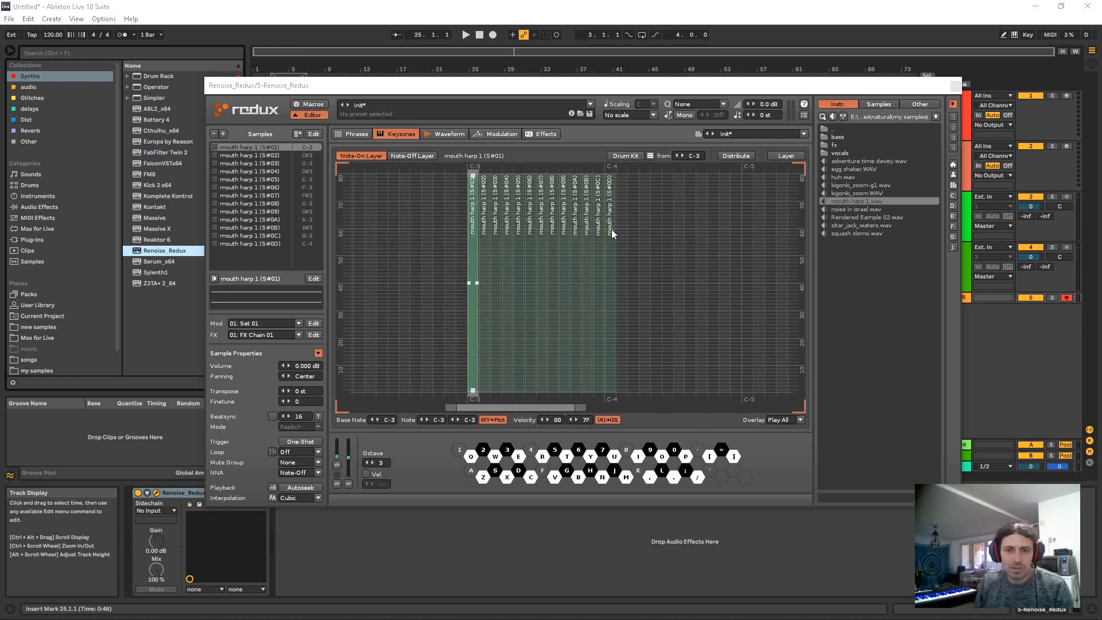
Step: Try extending the keyzone of the last slice upward from C-4
drag(611, 229, 638, 232)
click(632, 278)
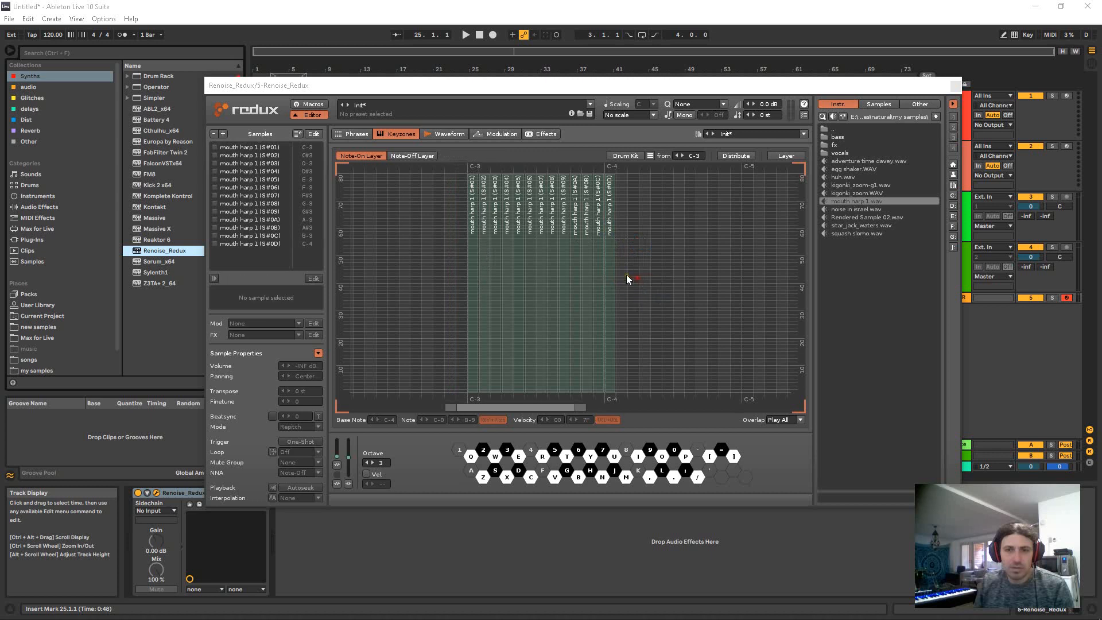
click(611, 266)
drag(614, 283, 642, 286)
Step: Check which sample each keyzone from C-3 upward holds, and clear the selection
click(473, 248)
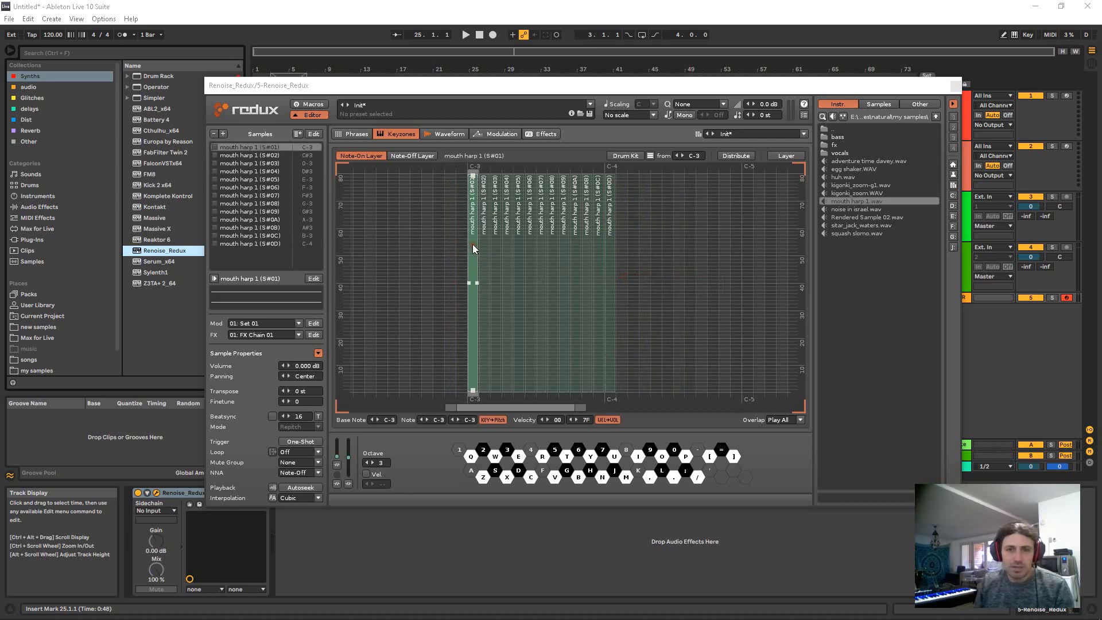
click(481, 241)
click(496, 243)
click(517, 245)
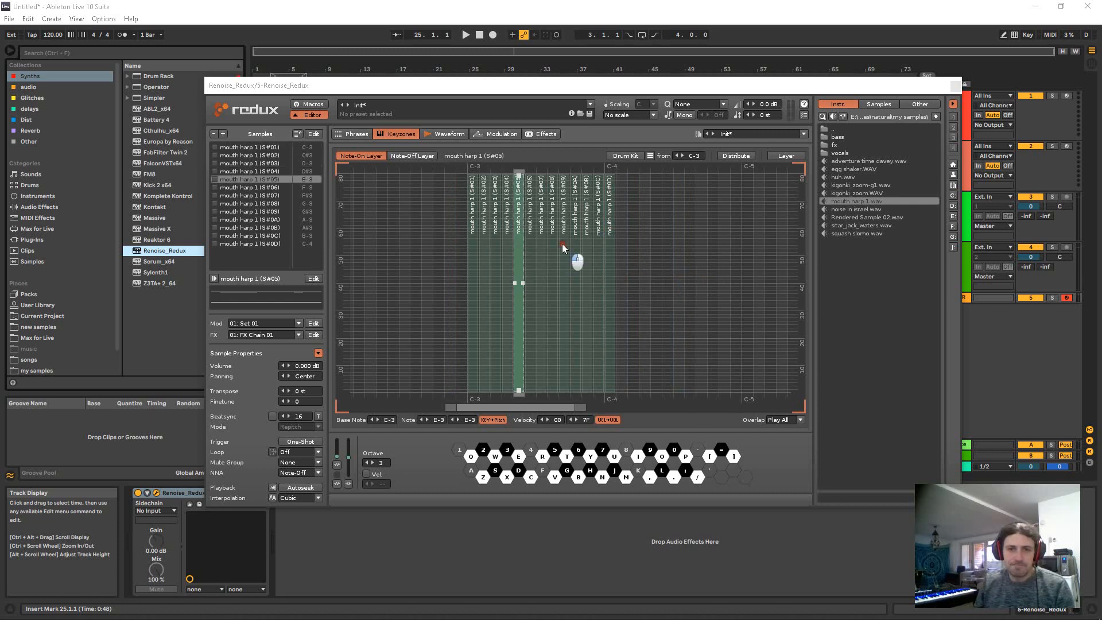
click(562, 243)
click(655, 243)
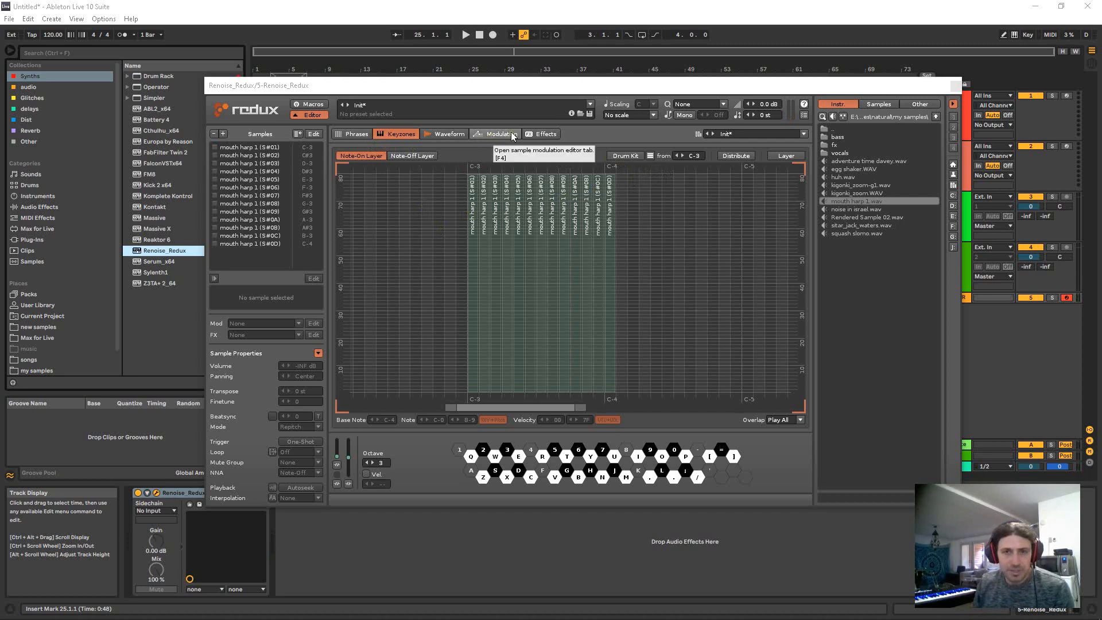
Step: Check several slices in the sample list and audition mouth harp 1 (S#01)
drag(518, 83, 491, 81)
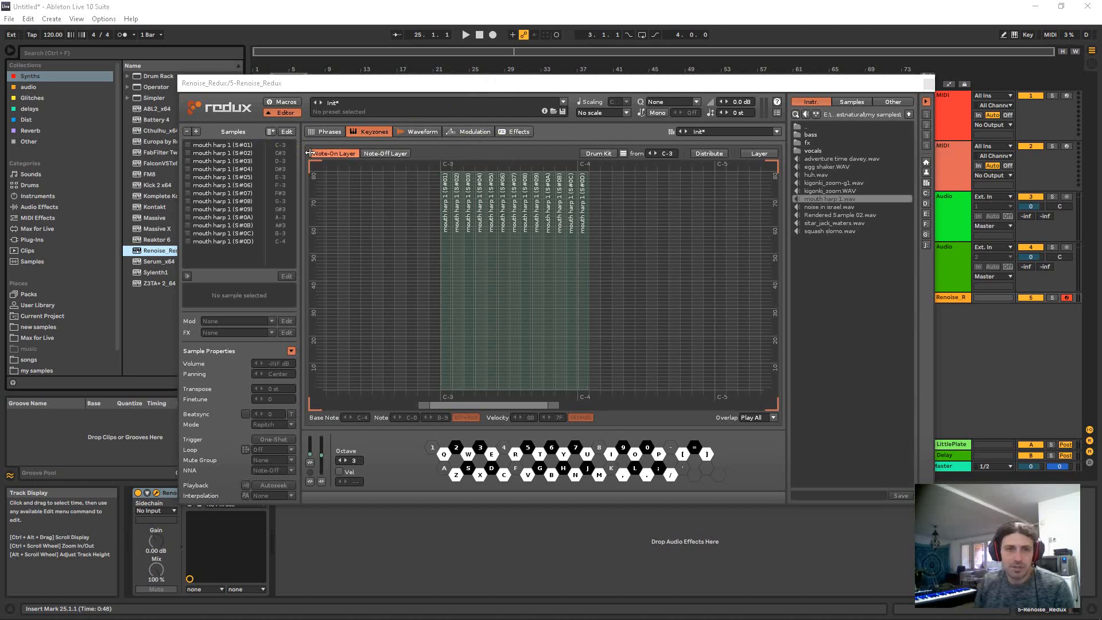
click(236, 152)
click(241, 177)
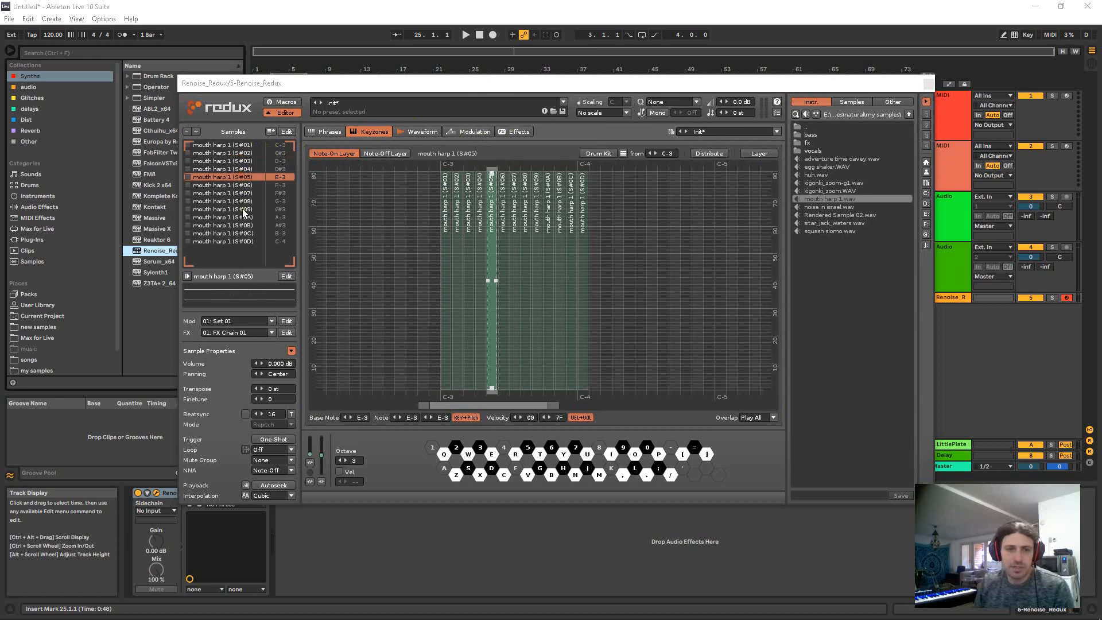
click(242, 210)
click(240, 145)
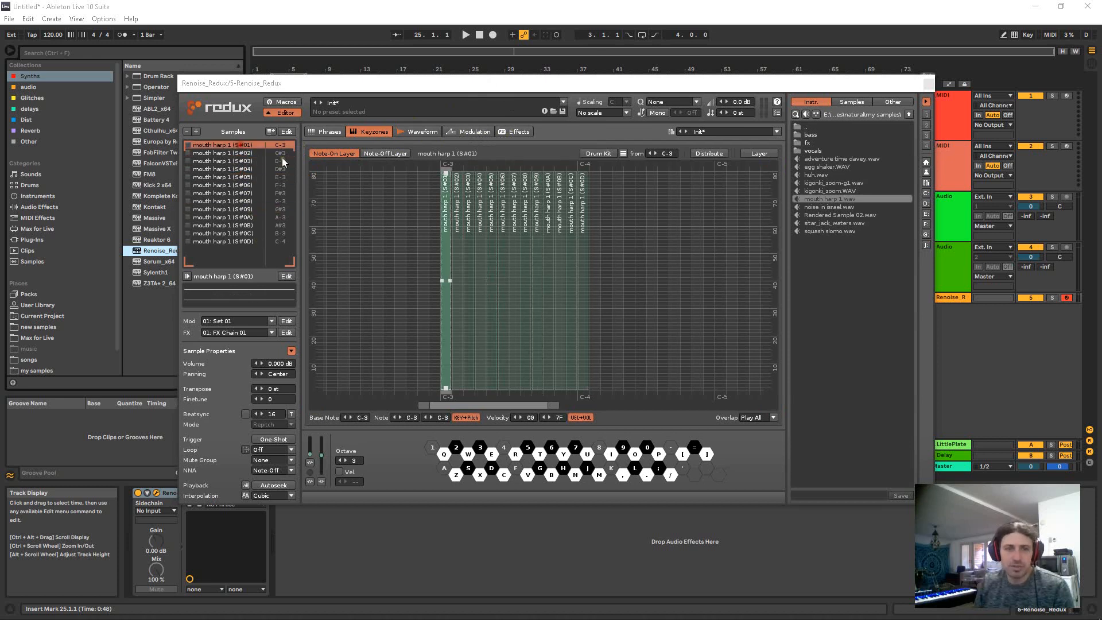
key(z)
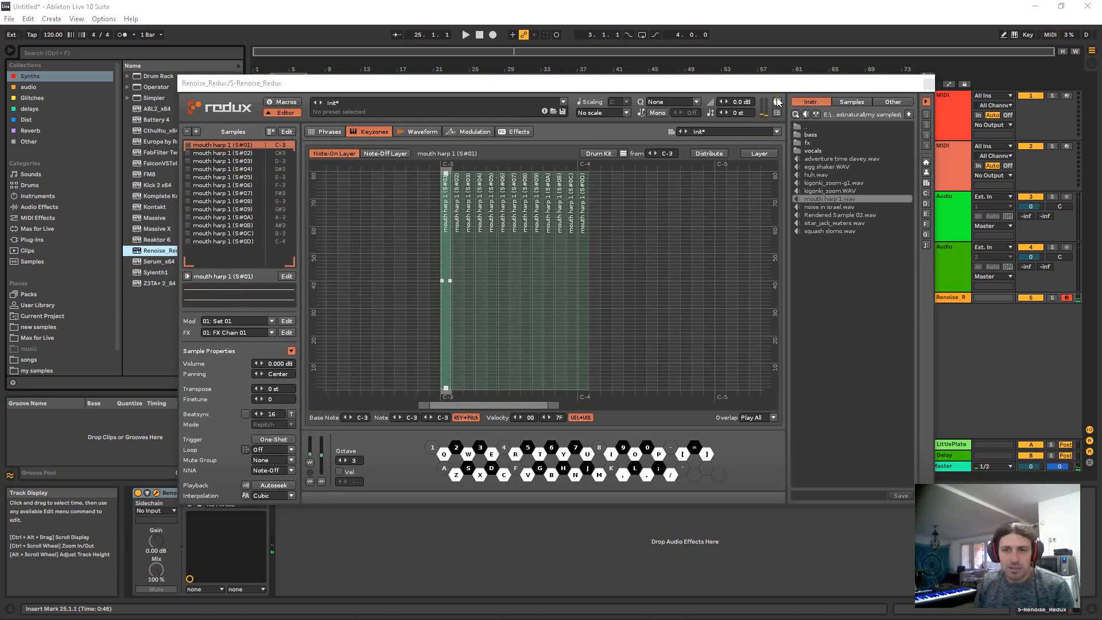
Step: Enlarge the Redux track and add an EQ Eight after the instrument, with the Redux editor reopened above it
click(928, 83)
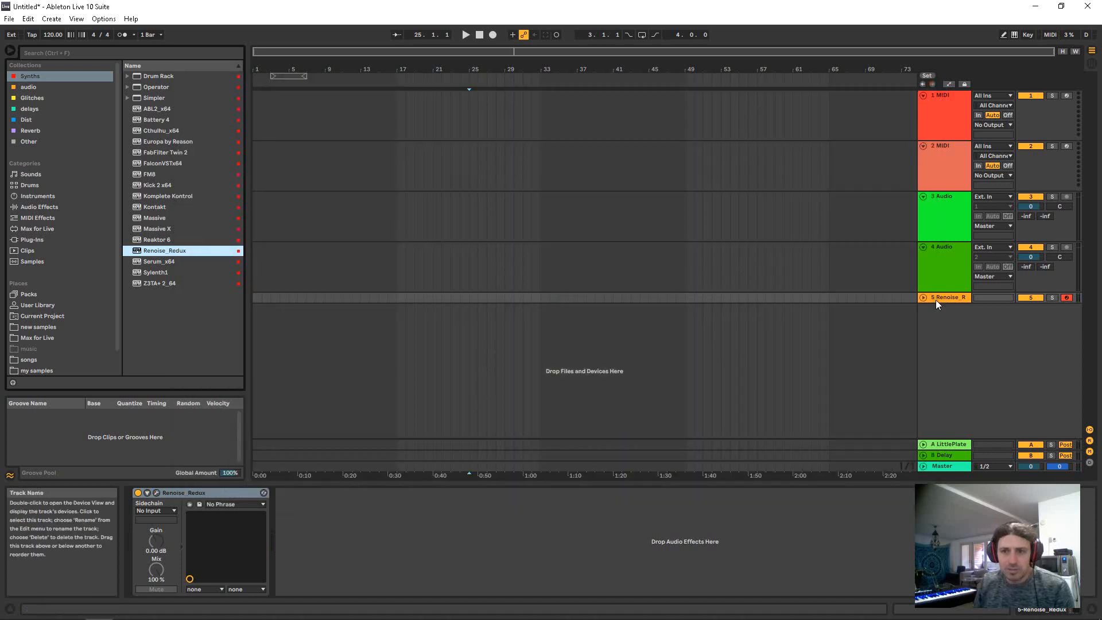
drag(937, 302, 945, 345)
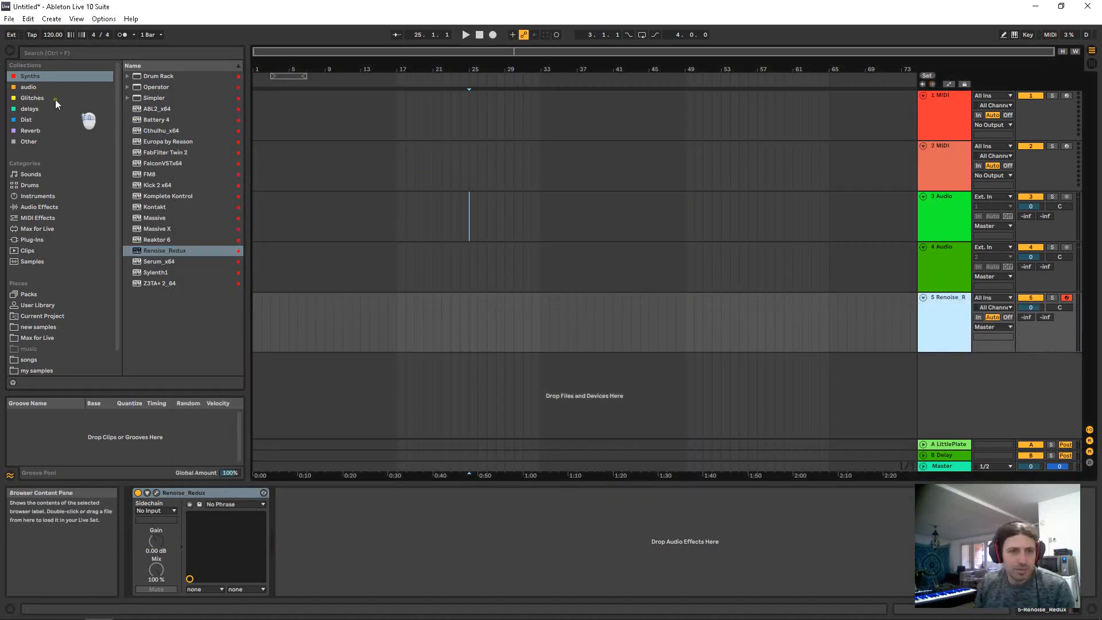
click(40, 86)
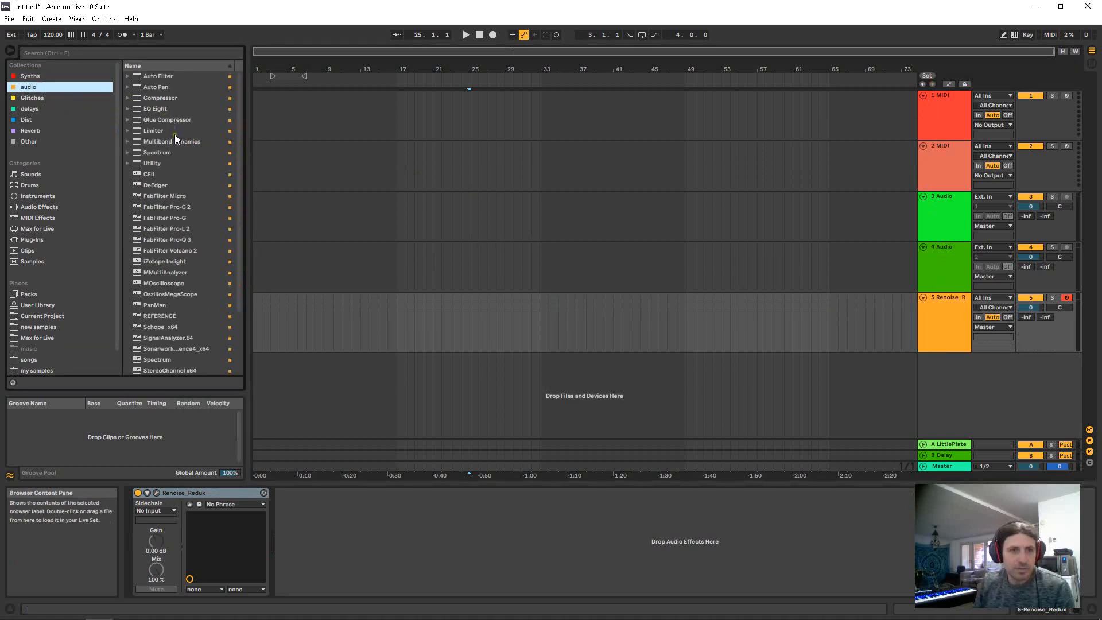
double_click(160, 110)
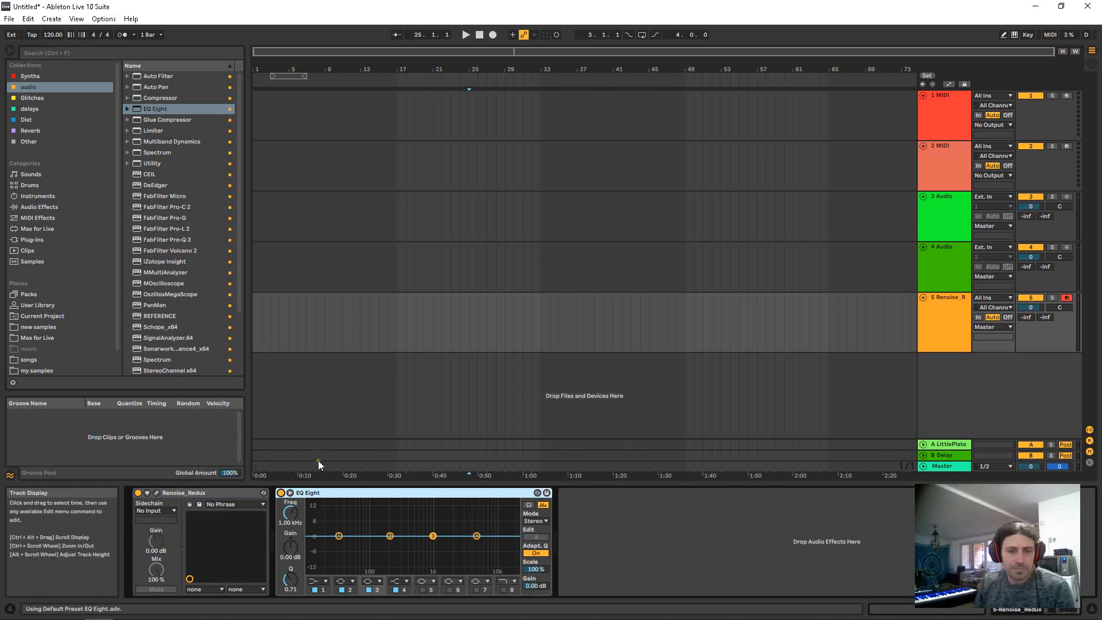
click(156, 494)
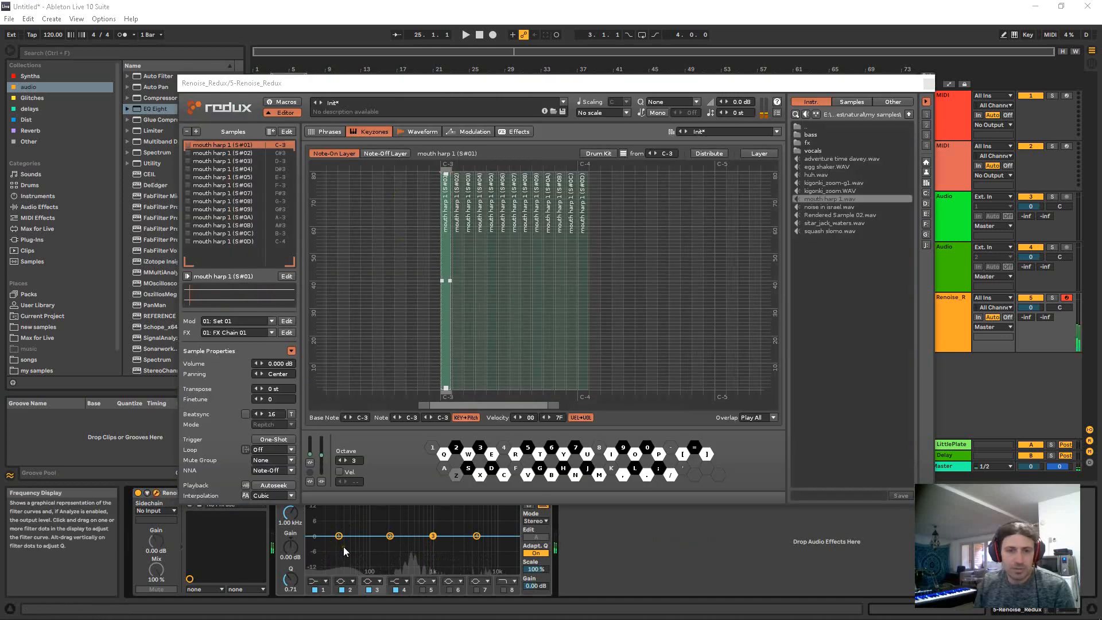
Step: Display the effect chains and check the FX chain assignment of slices S#02 through S#07
click(508, 132)
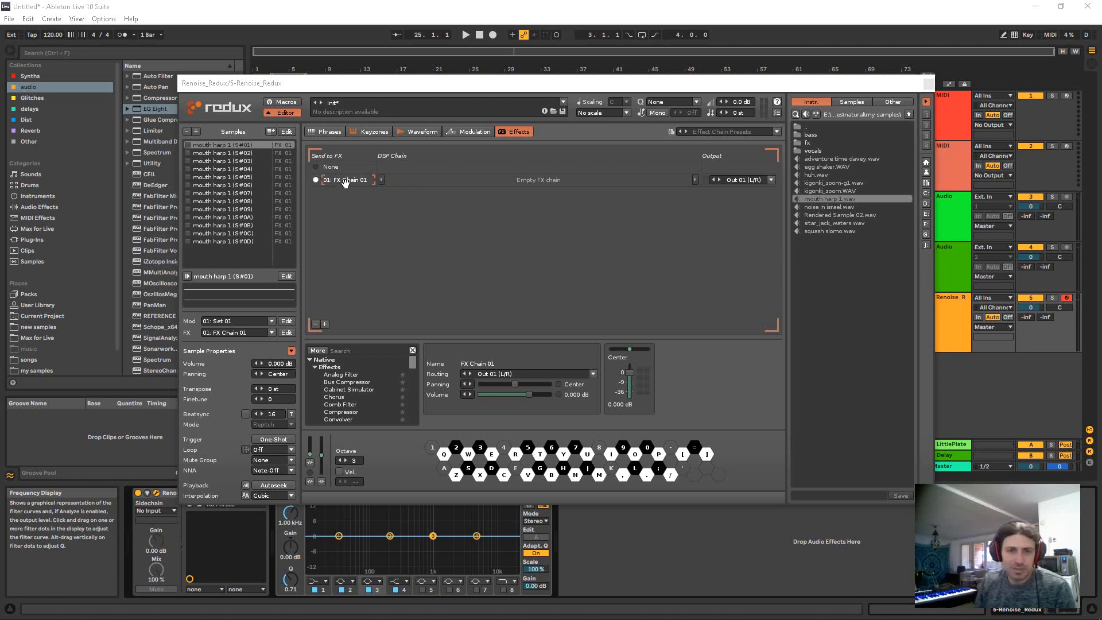
click(237, 154)
key(Down)
key(Down)
key(Down)
key(Down)
key(Down)
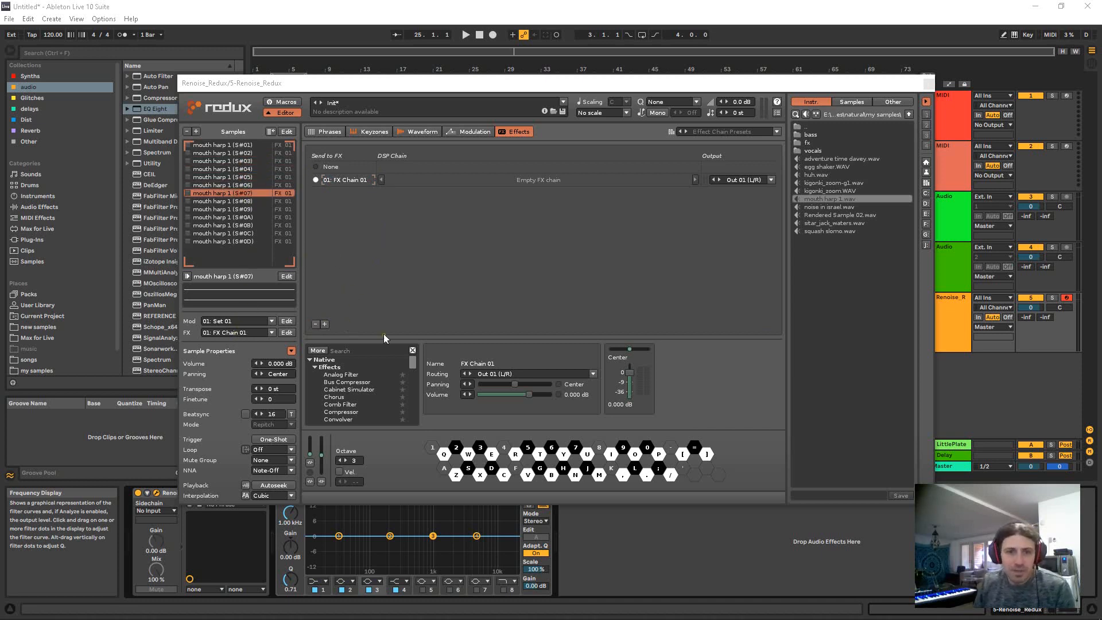
Step: Add a Digital Filter to FX Chain 01 as a high-pass with the cutoff at 0.33 kHz
scroll(389, 398, down, 4)
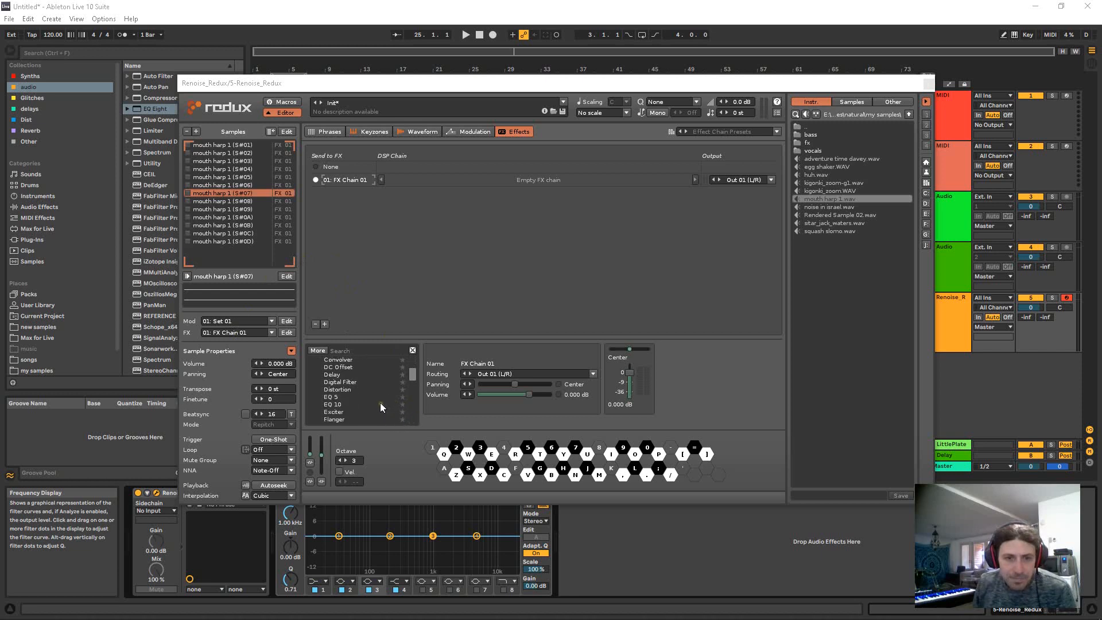
scroll(372, 405, up, 2)
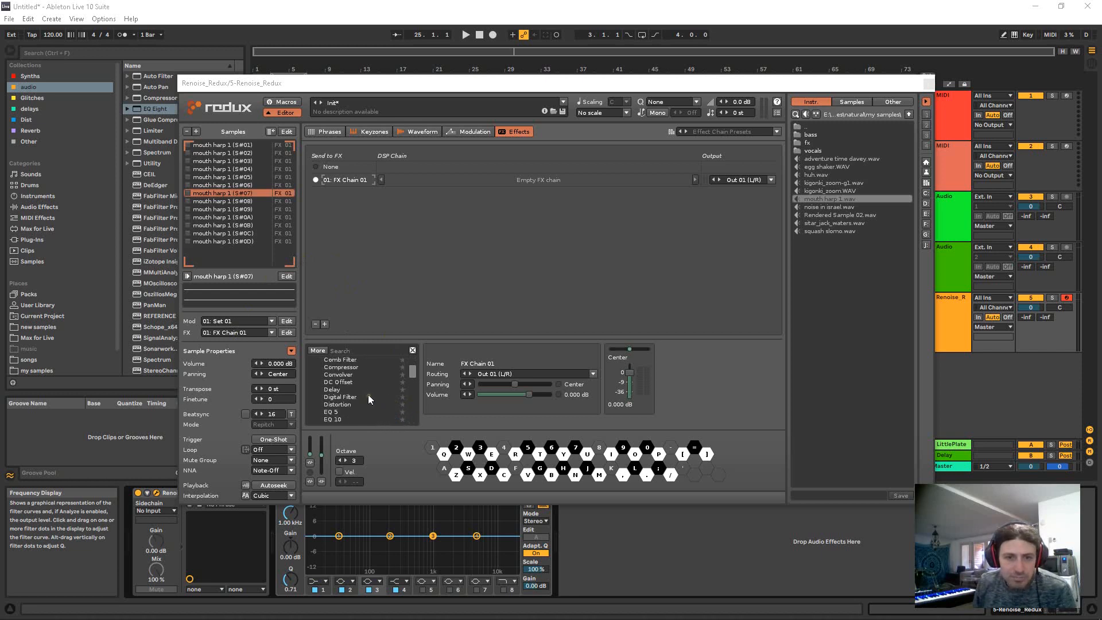
scroll(356, 404, up, 2)
double_click(349, 414)
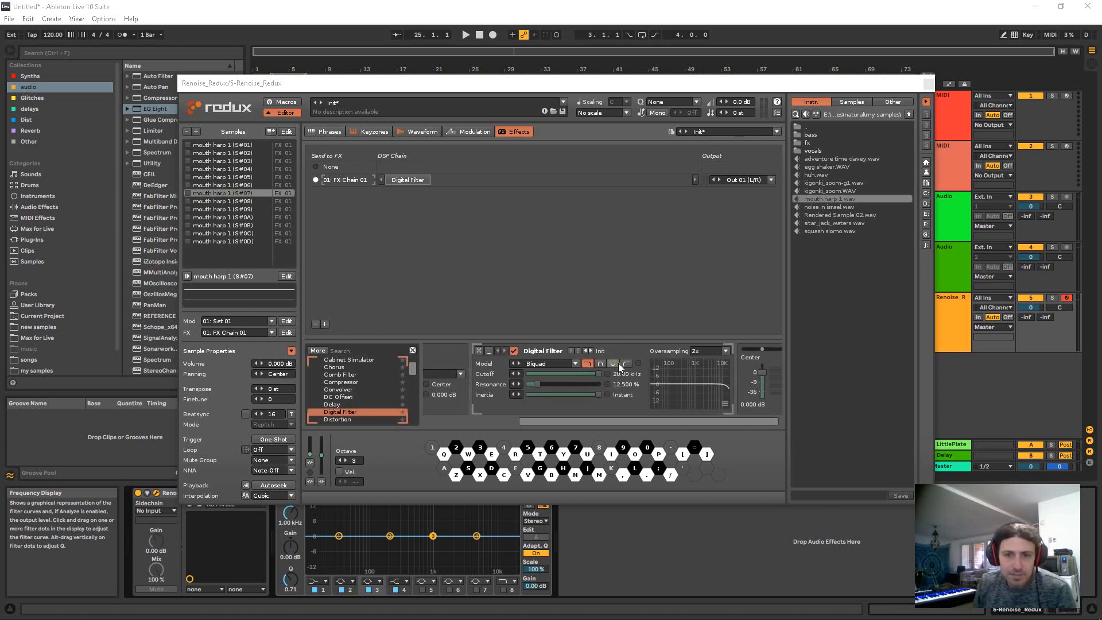
click(624, 362)
drag(598, 374, 542, 374)
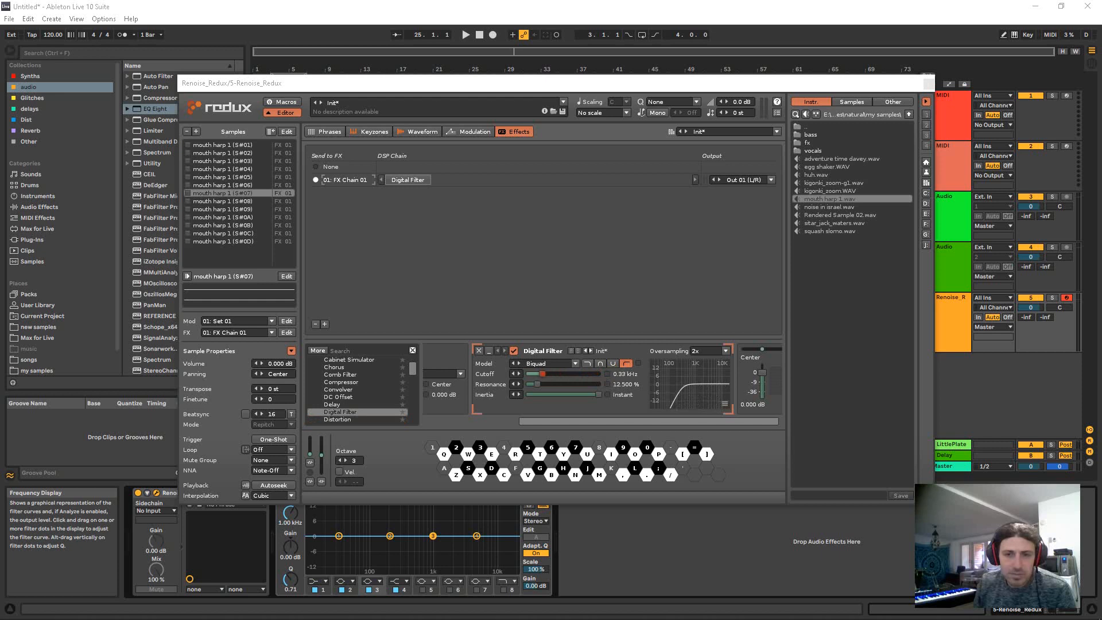
Step: Set the high-pass filter's cutoff to 0.49 kHz while auditioning several slices
key(z)
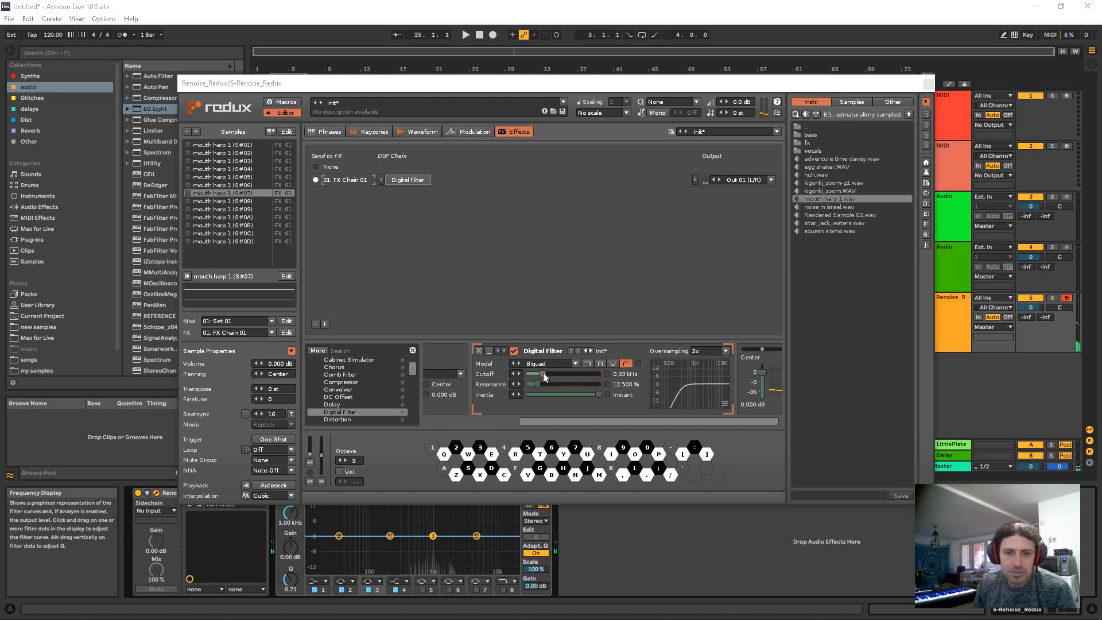
drag(541, 374, 548, 374)
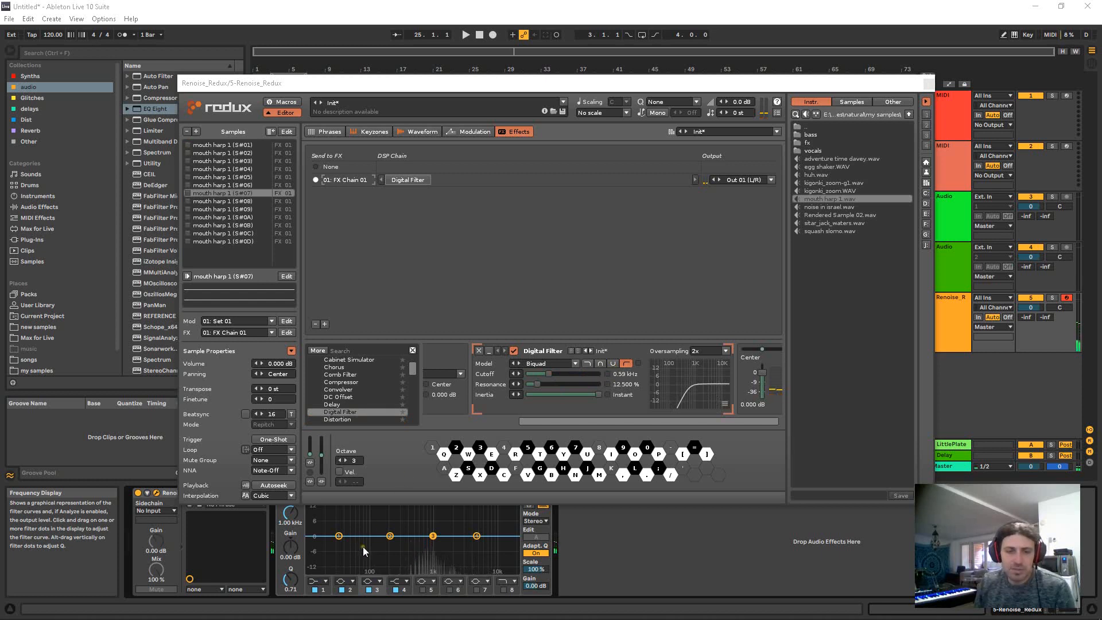
key(x)
key(c)
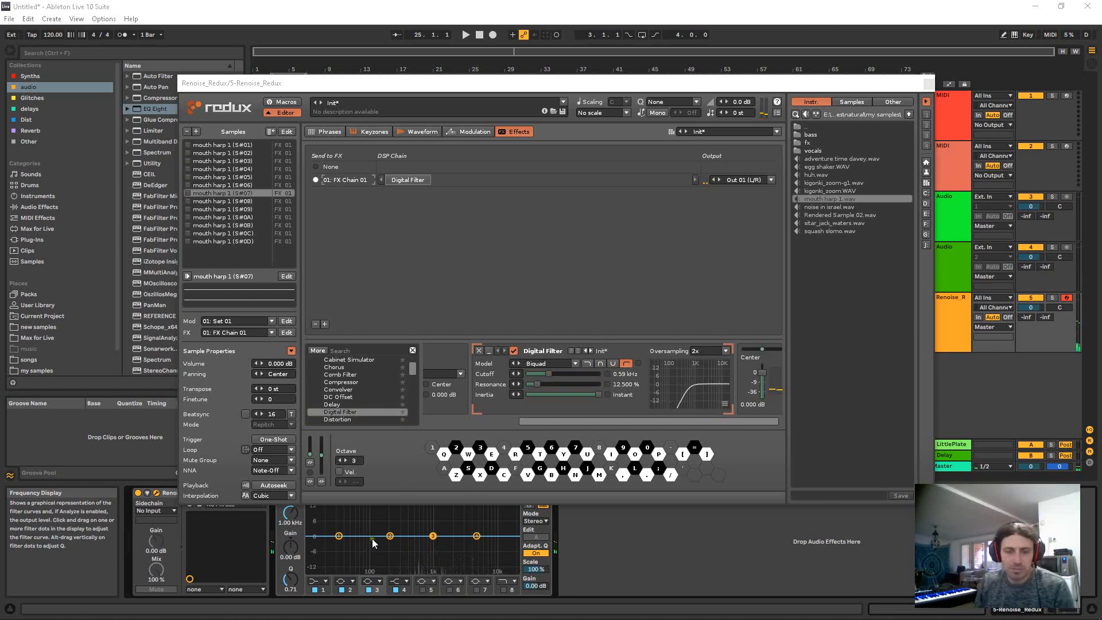
key(z)
drag(548, 373, 546, 373)
key(z)
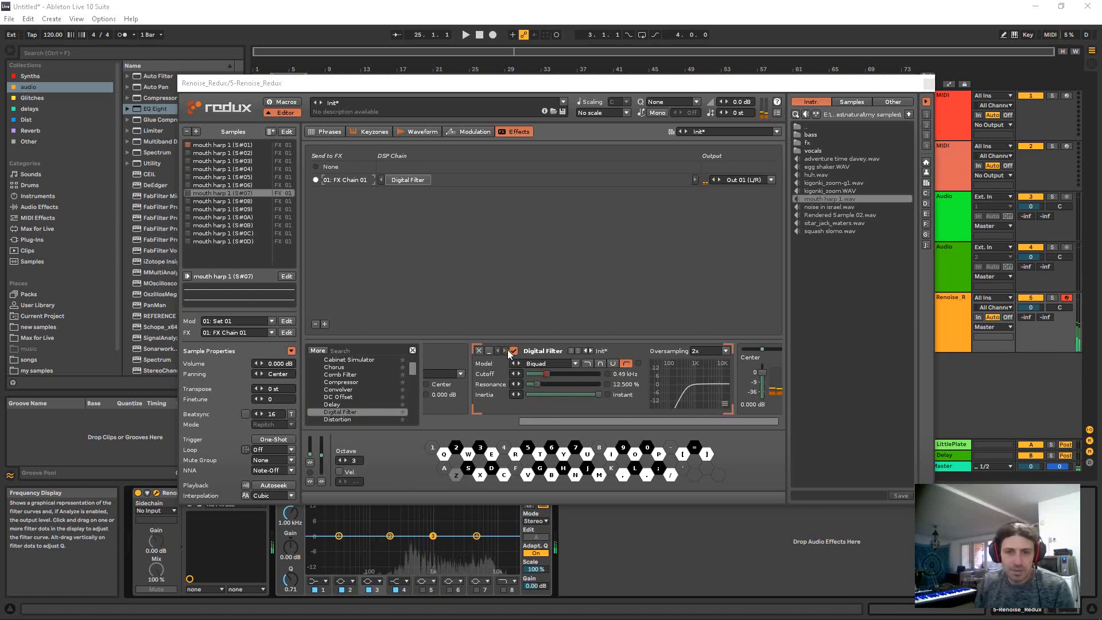
Step: Compare the slices with the Digital Filter bypassed and enabled, leaving it enabled
click(513, 351)
key(z)
click(514, 351)
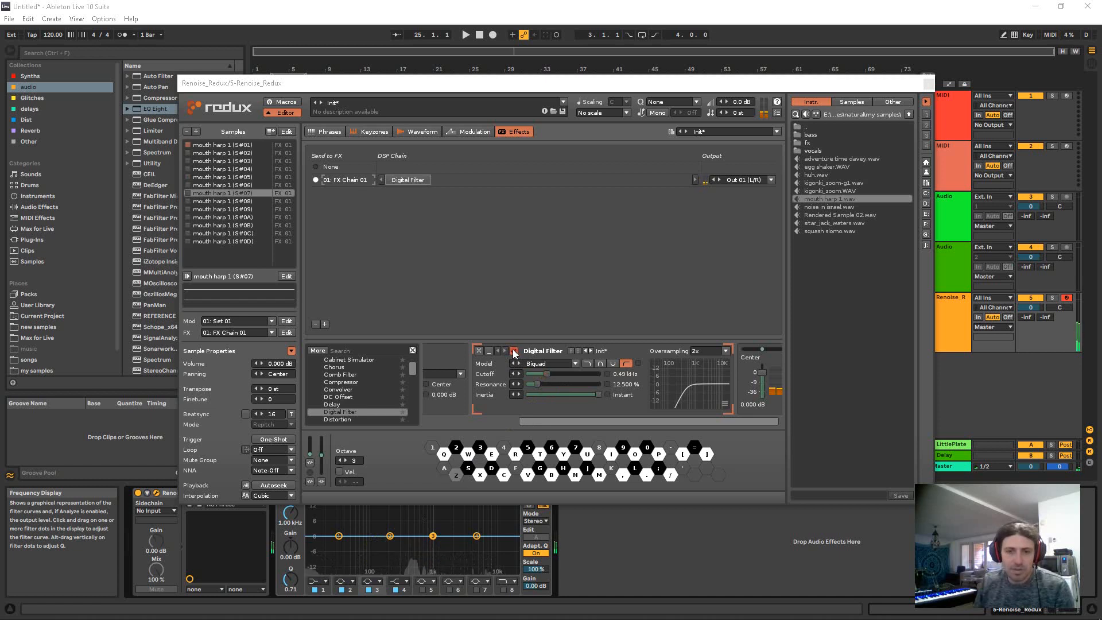
click(513, 351)
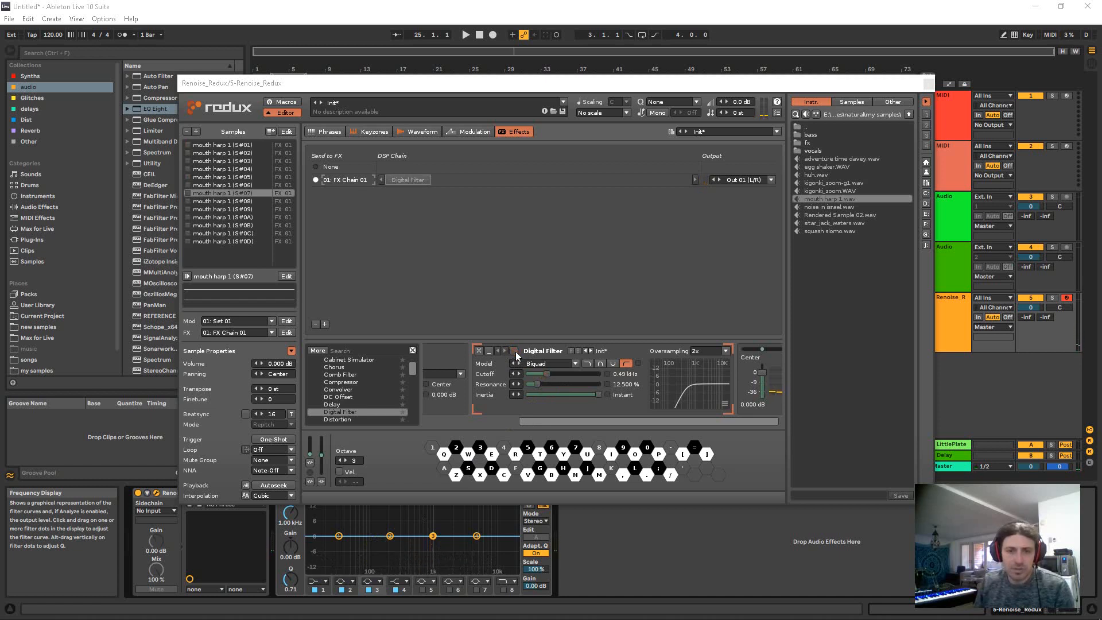
click(514, 351)
key(z)
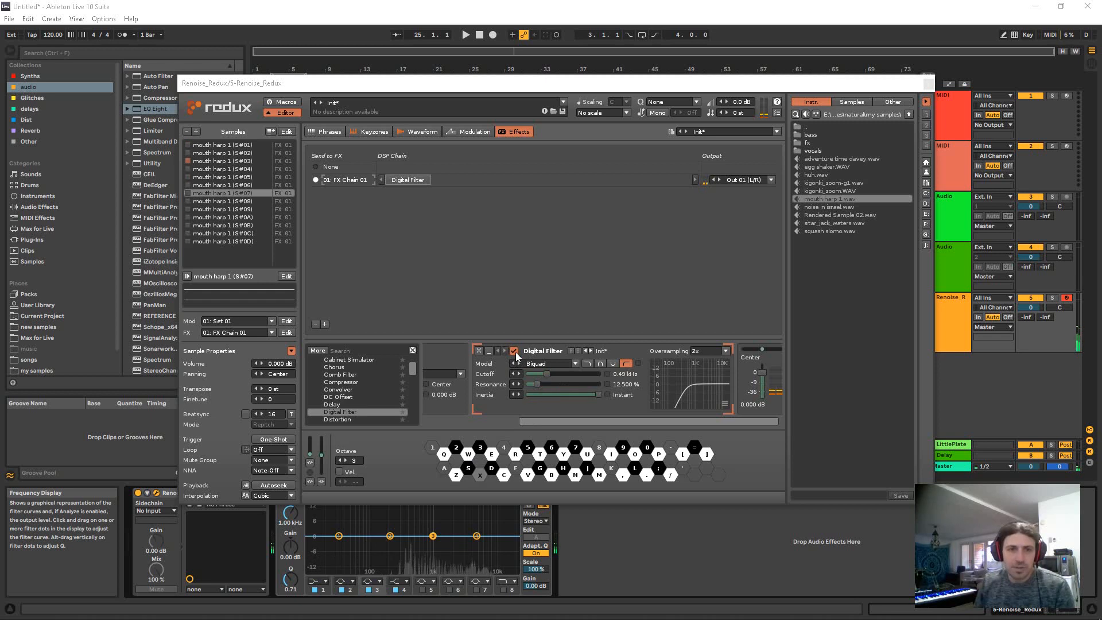
key(s)
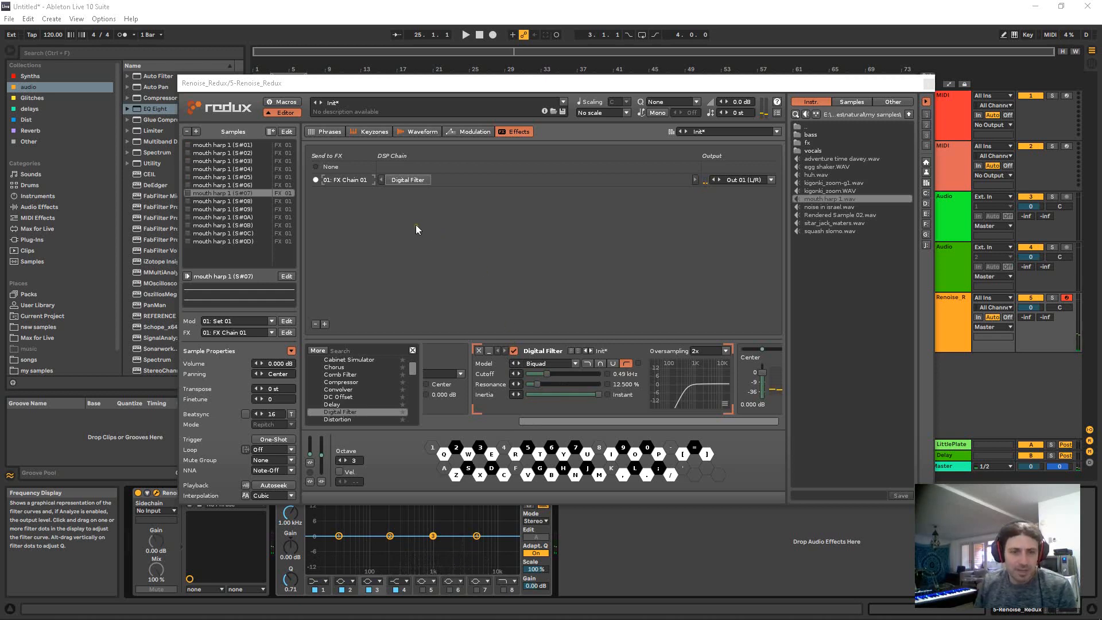
Step: Create FX Chain 02 and assign mouth harp 1 (S#07) to it
click(325, 324)
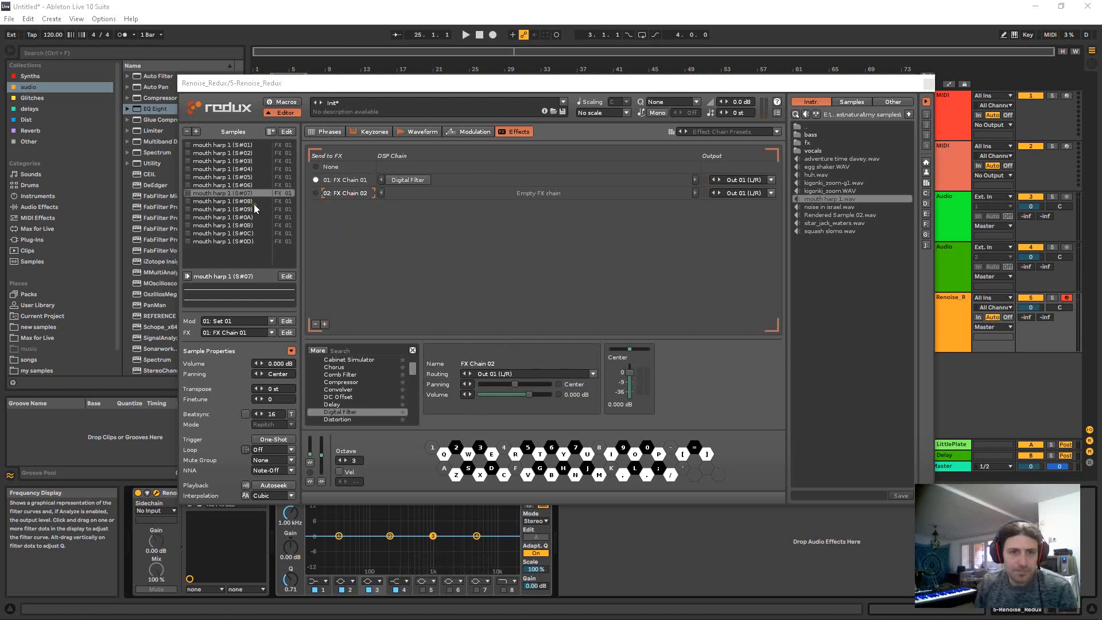
click(237, 332)
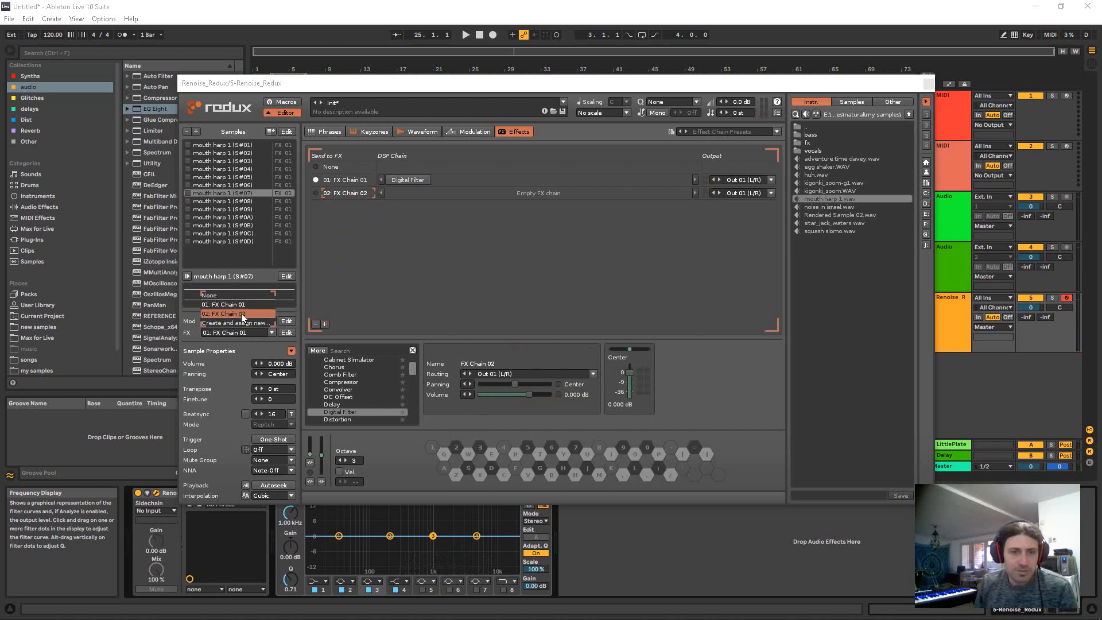
click(240, 314)
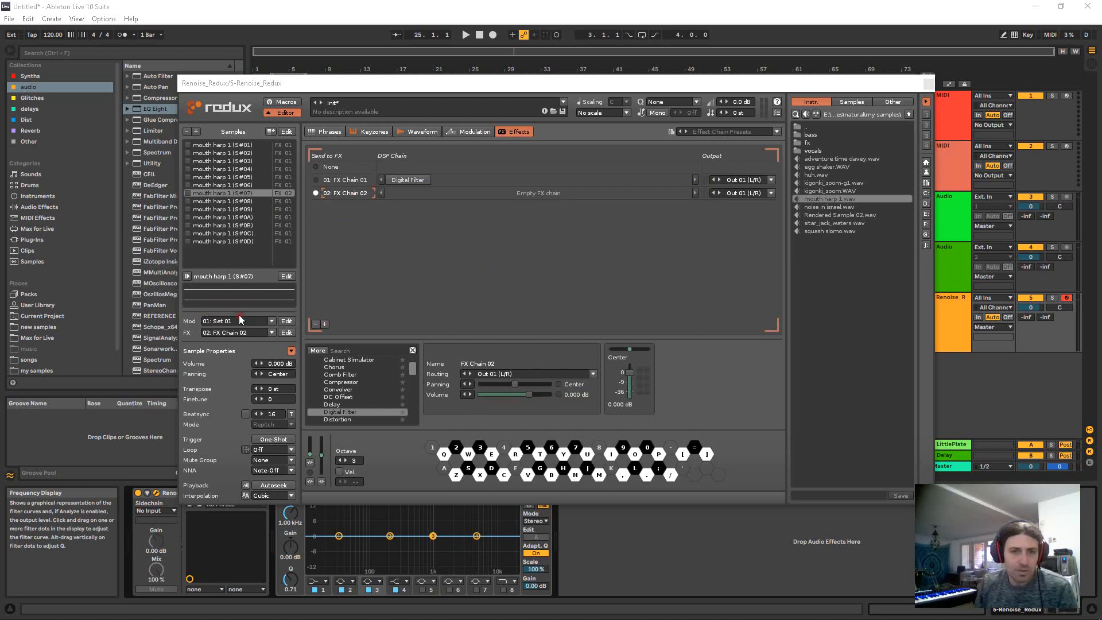
scroll(359, 392, down, 4)
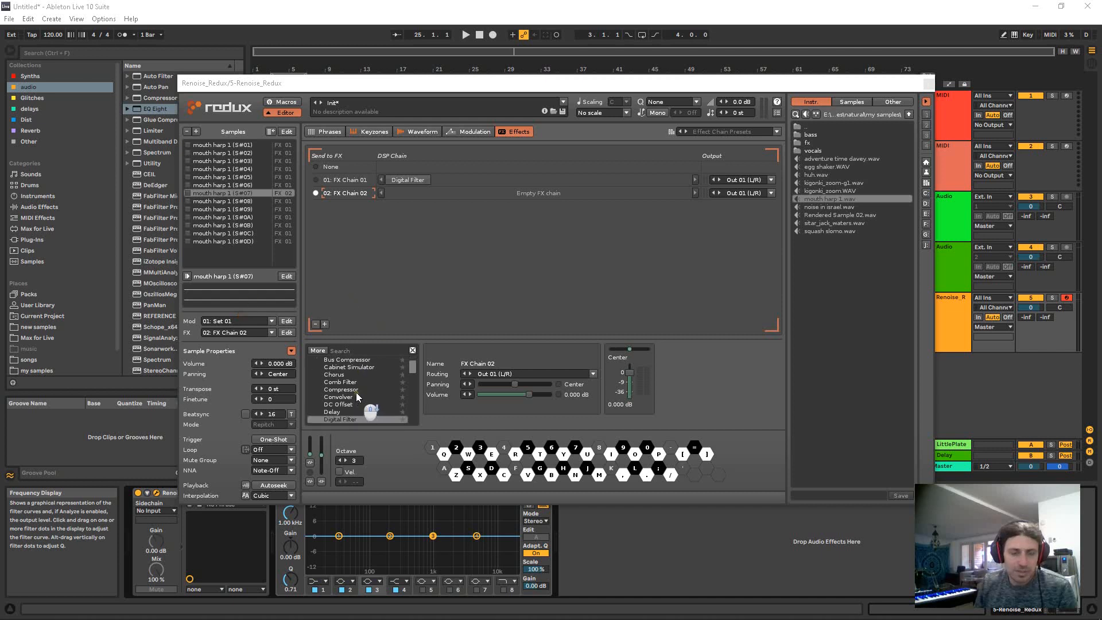
Step: Add a Delay to FX Chain 02 and audition several slices, comparing mouth harp 1 (S#07) with the others
double_click(342, 374)
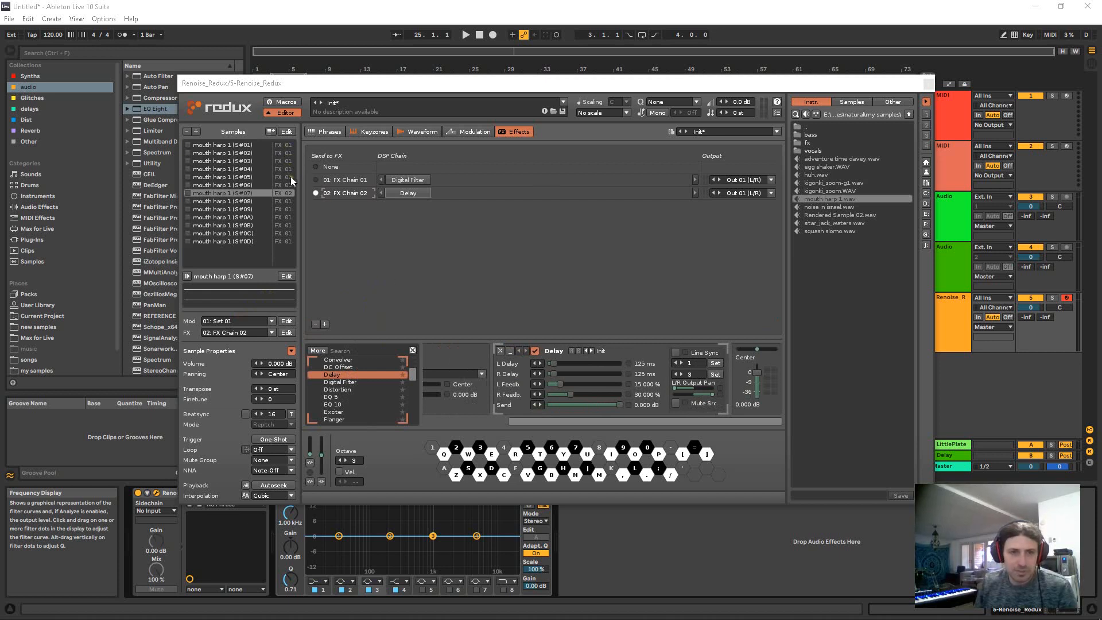
click(353, 271)
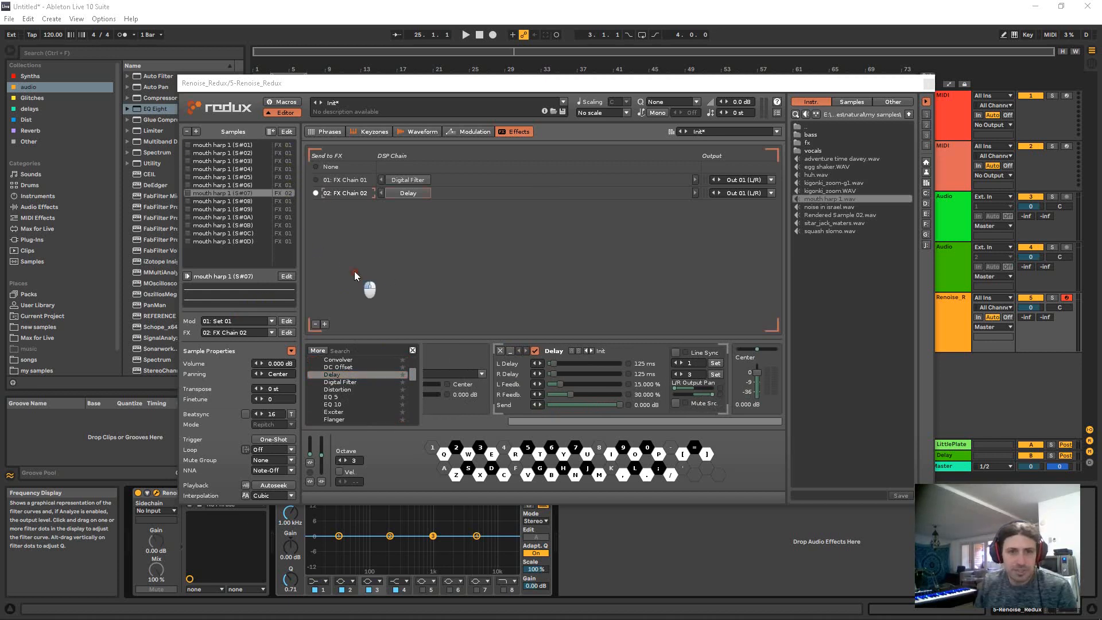
key(z)
key(s)
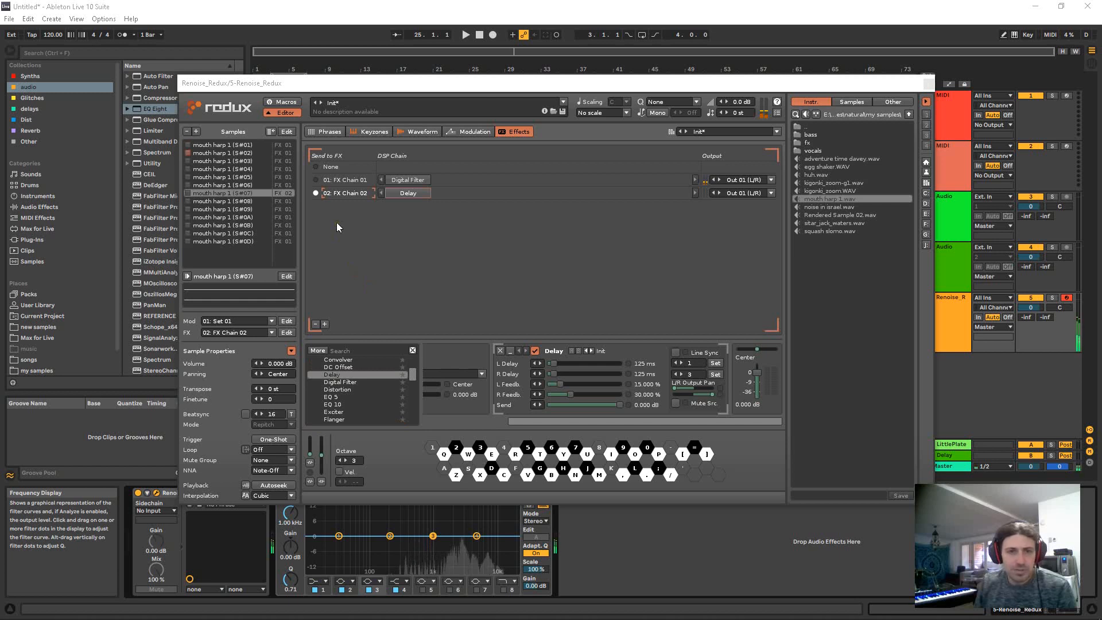
key(x)
key(c)
key(v)
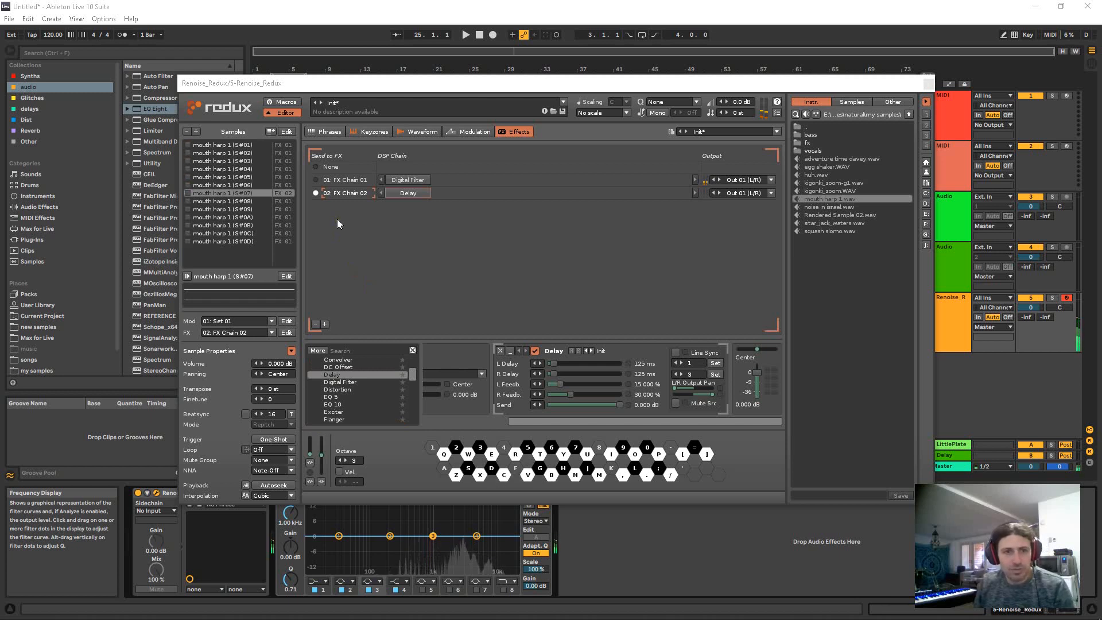
key(g)
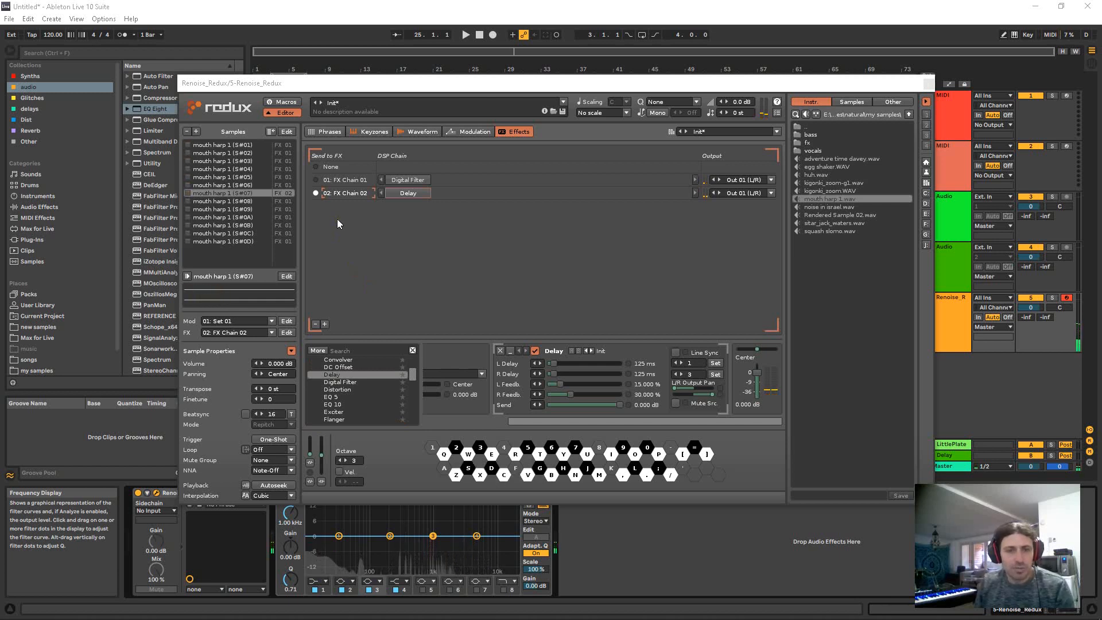
key(g)
key(g)
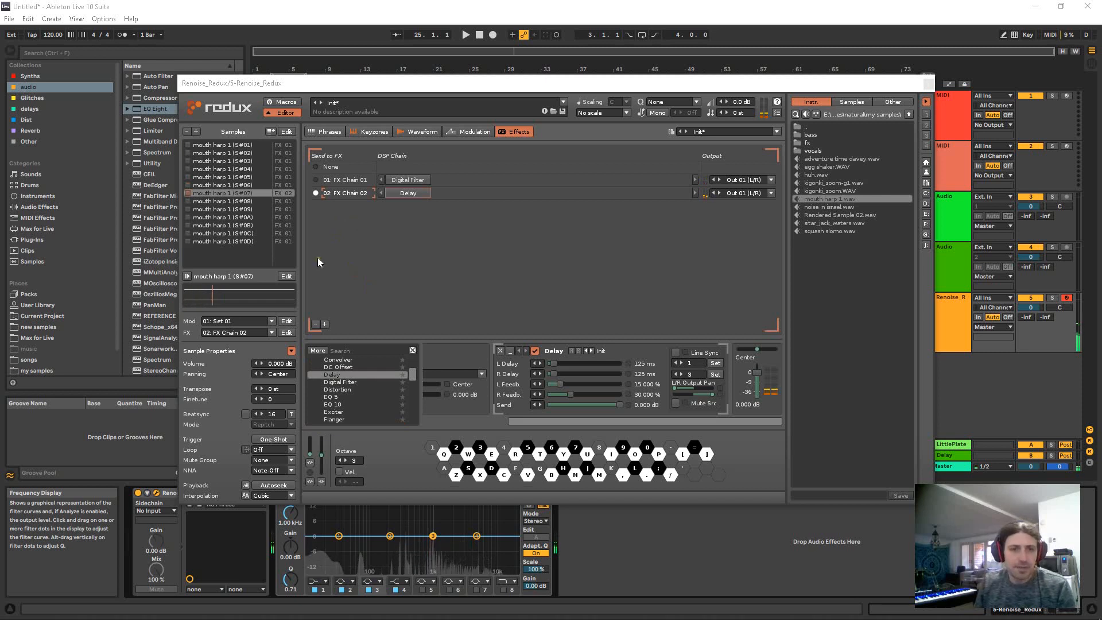
Step: Reassign mouth harp 1 (S#07) to FX Chain 01 and delete FX Chain 02 along with its Delay
click(262, 331)
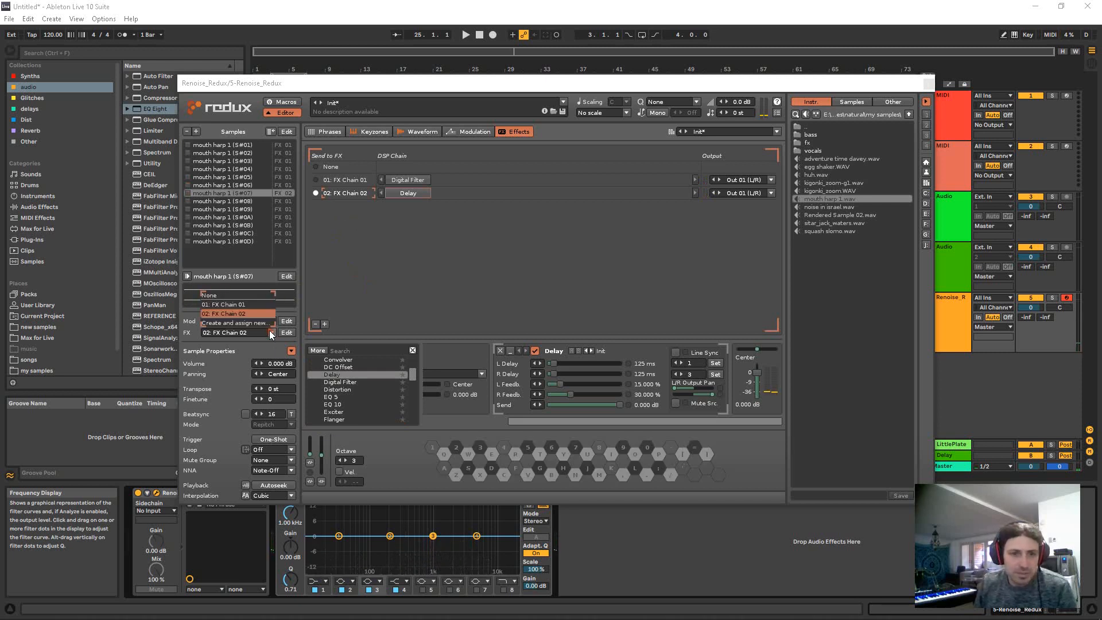
click(231, 304)
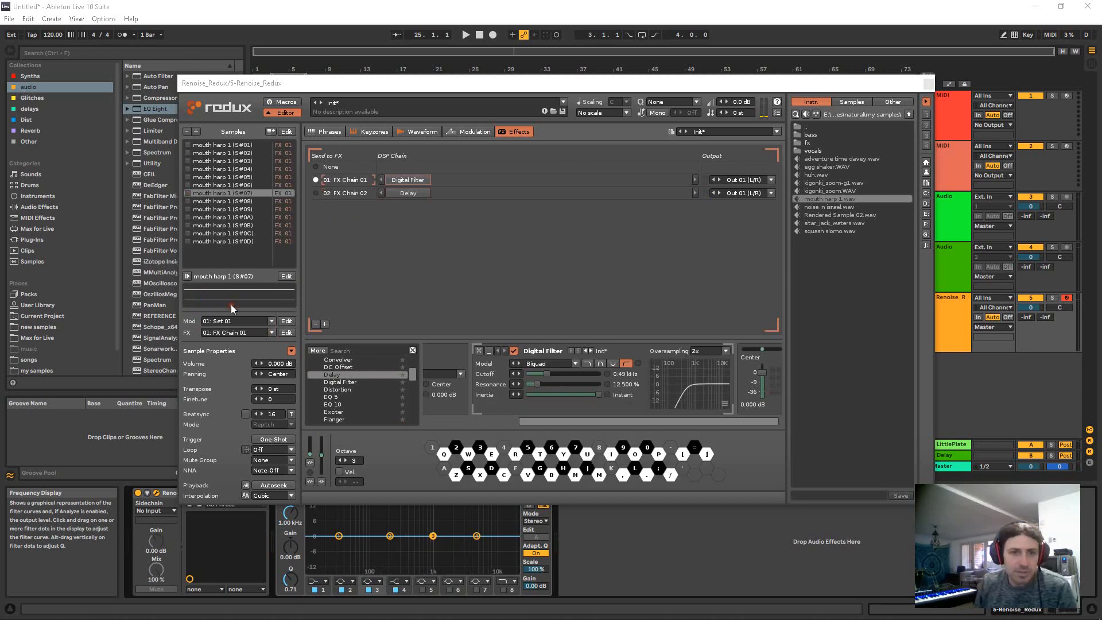
right_click(463, 194)
click(490, 241)
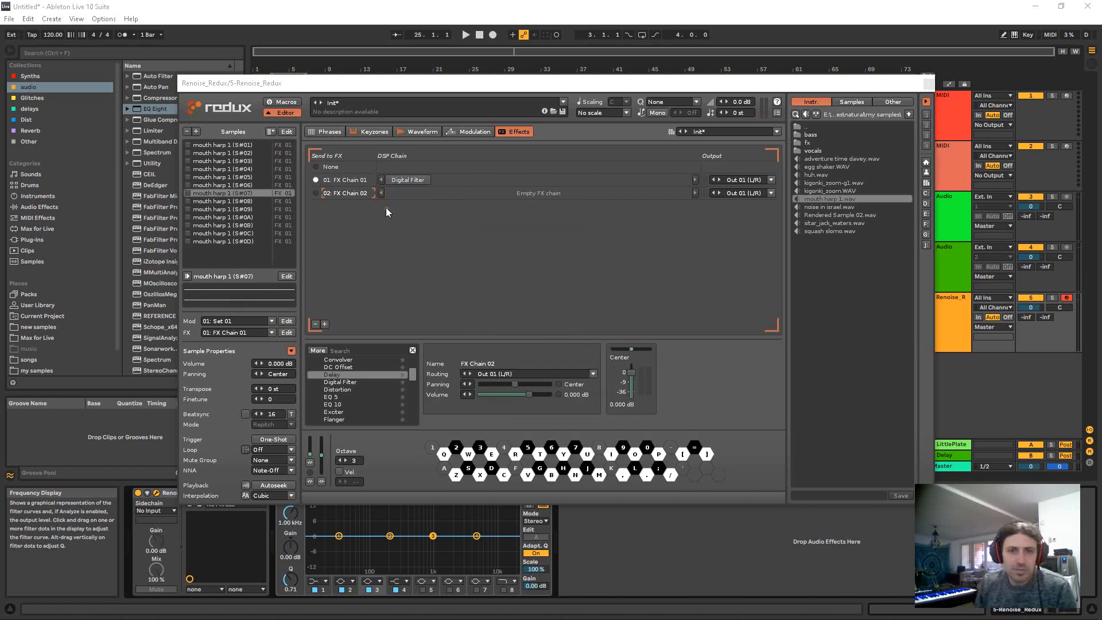
right_click(370, 196)
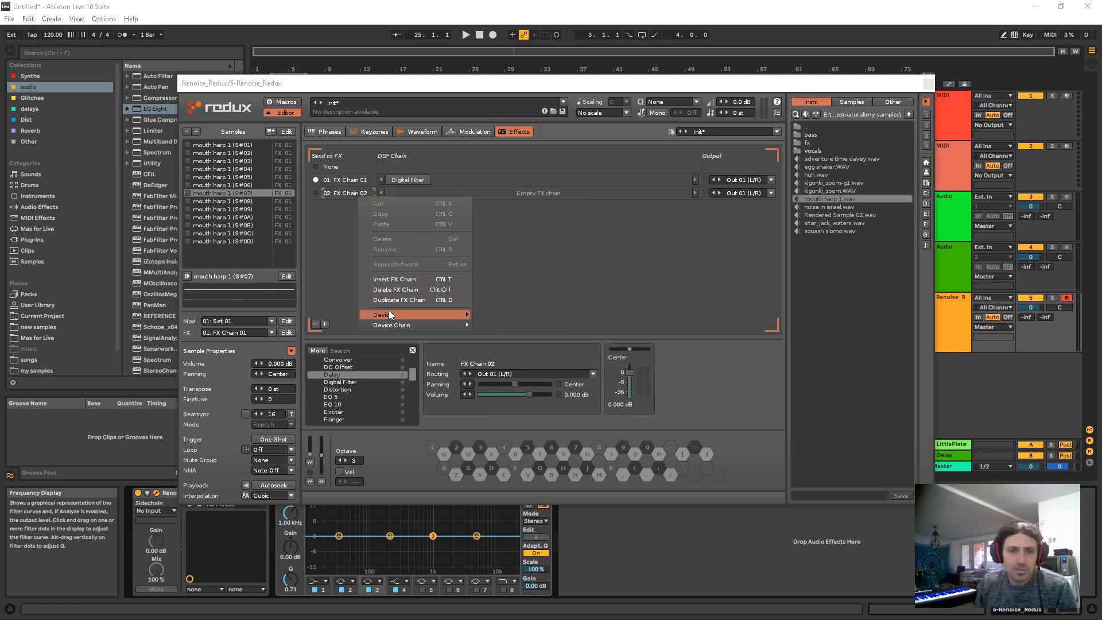
click(396, 289)
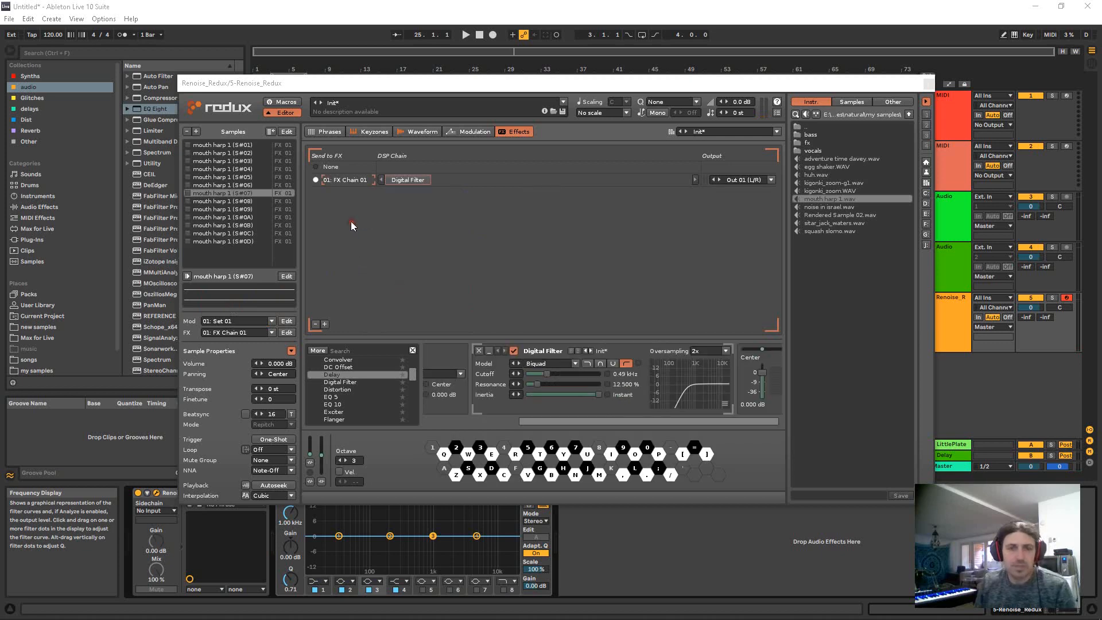
Step: Try out a volume Envelope on modulation Set 01, bypass it and remove it
click(470, 132)
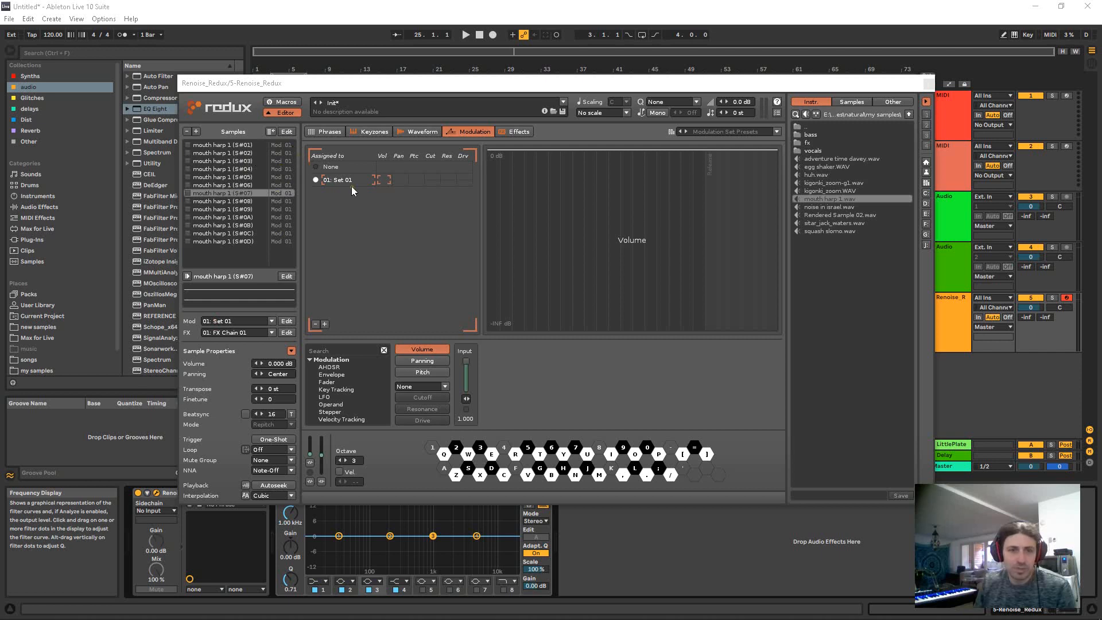
drag(331, 374, 649, 387)
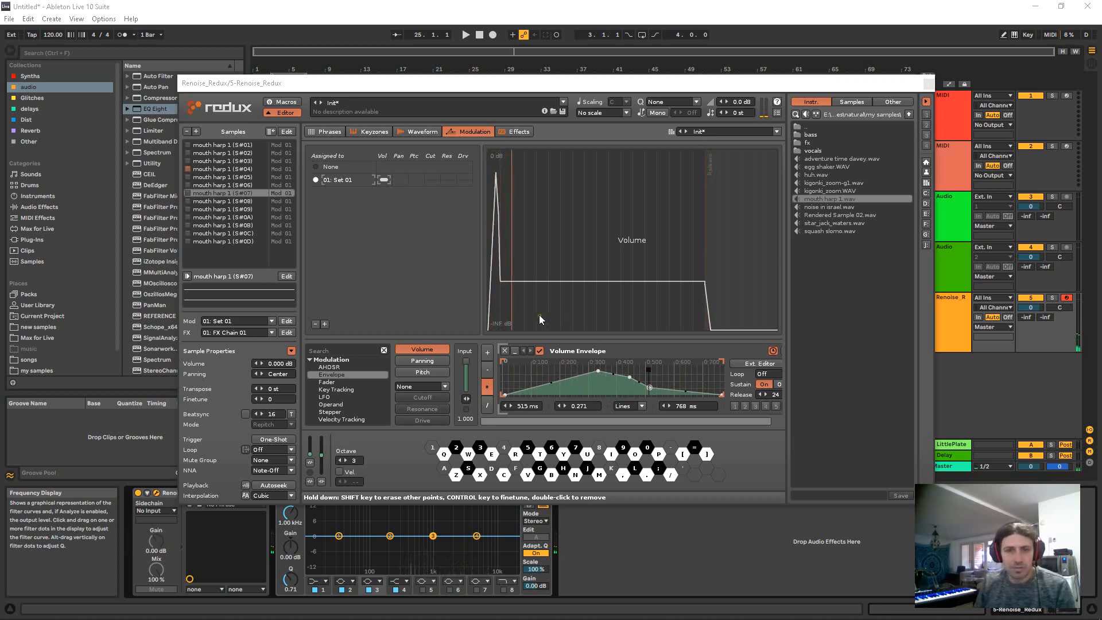
click(538, 351)
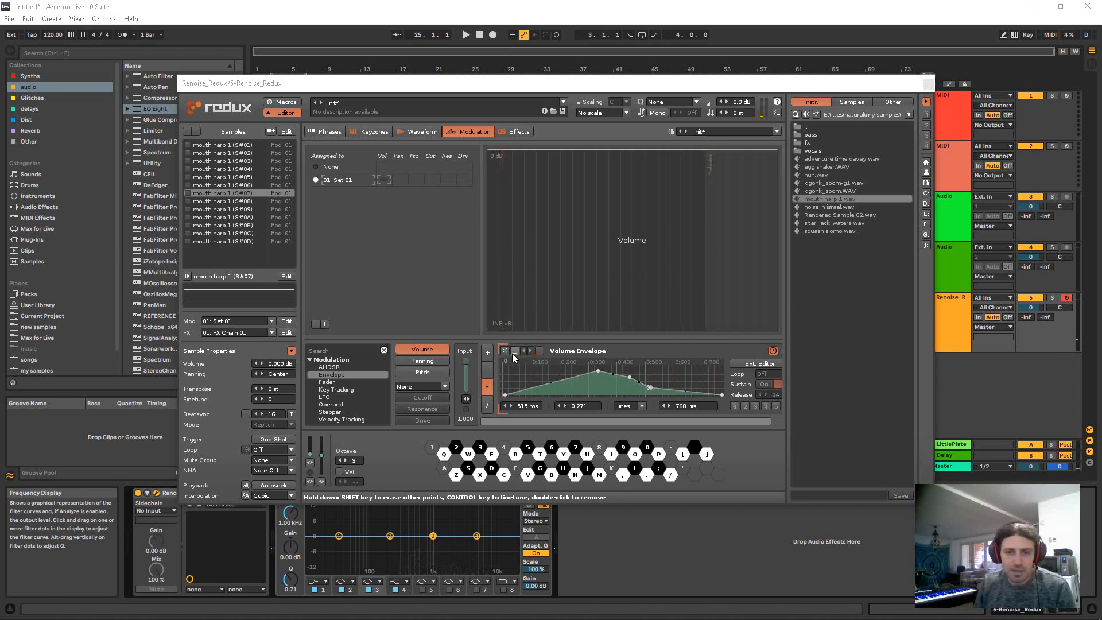
click(506, 351)
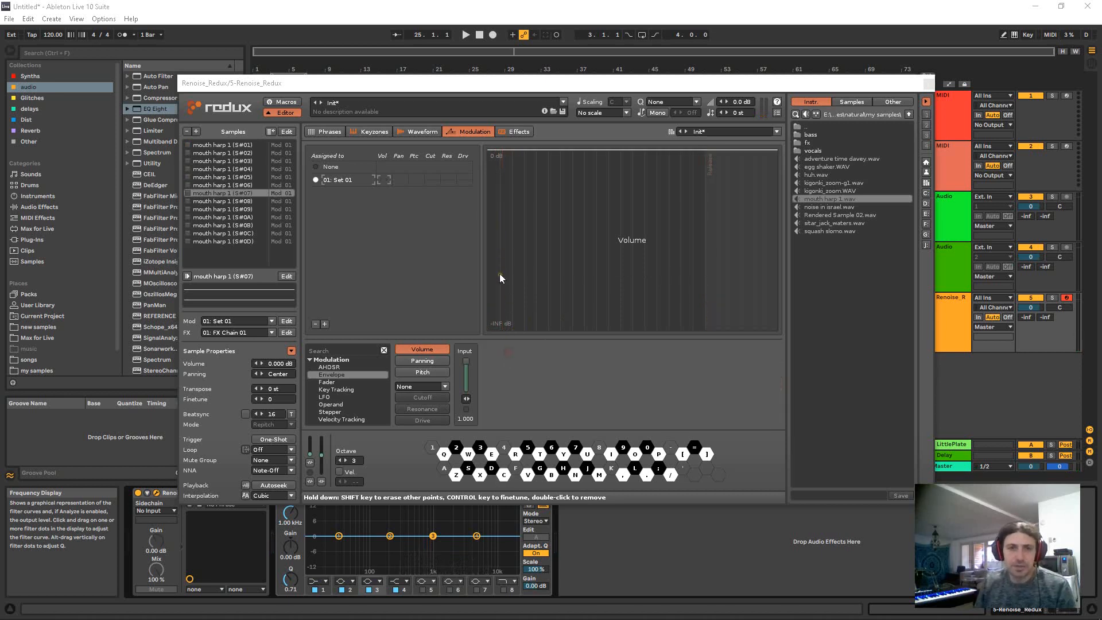
Step: Create a new phrase for the instrument and look through its lines and first note column
click(329, 135)
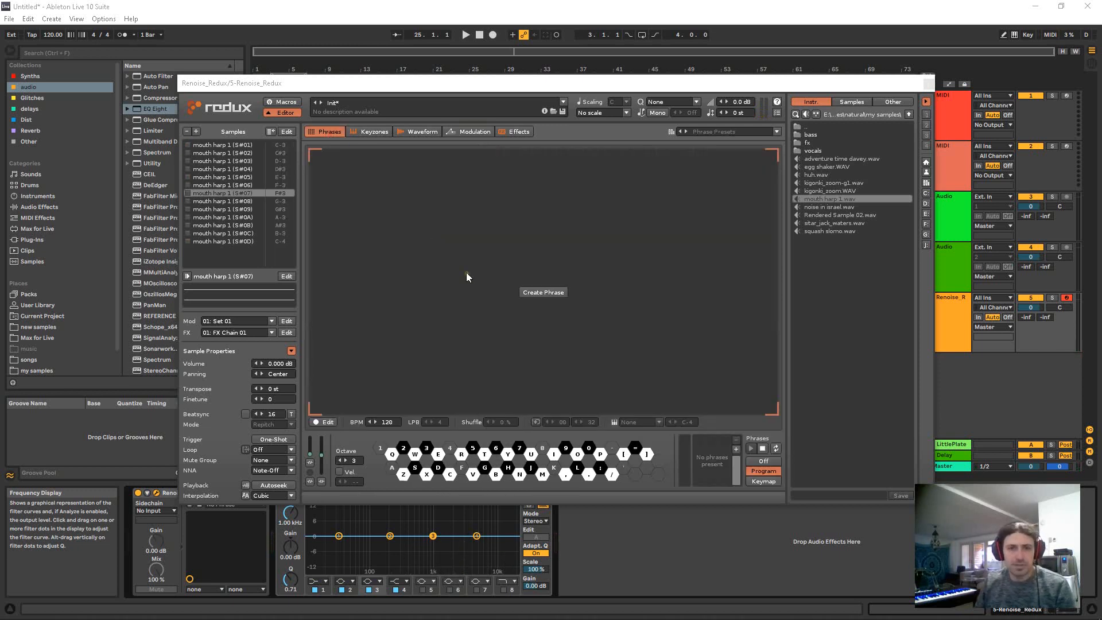
click(537, 293)
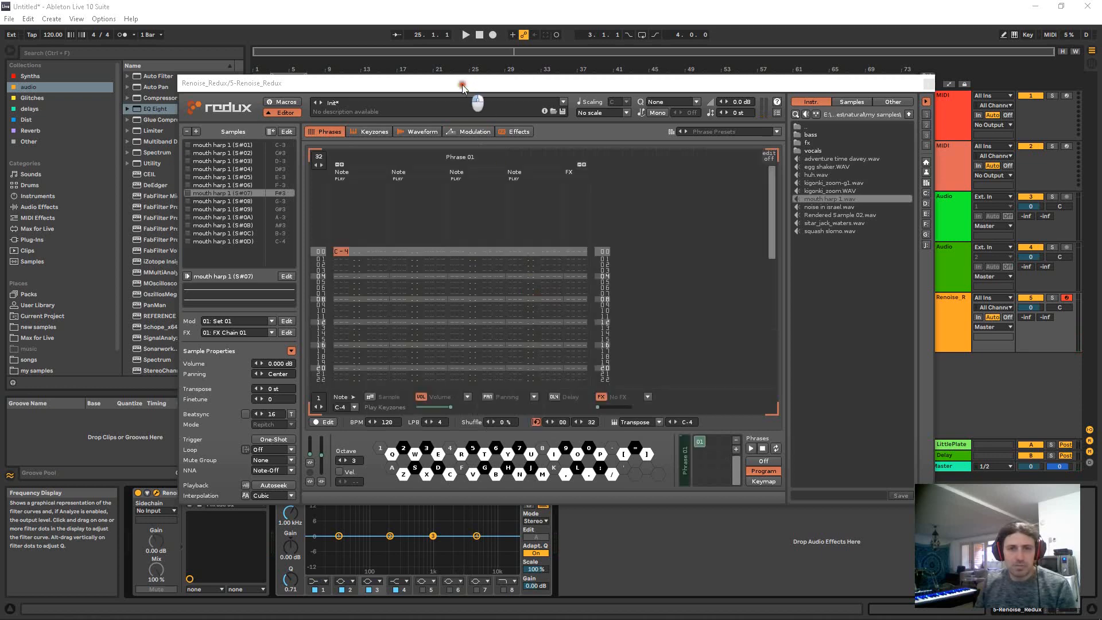
drag(458, 83, 411, 77)
scroll(420, 242, down, 3)
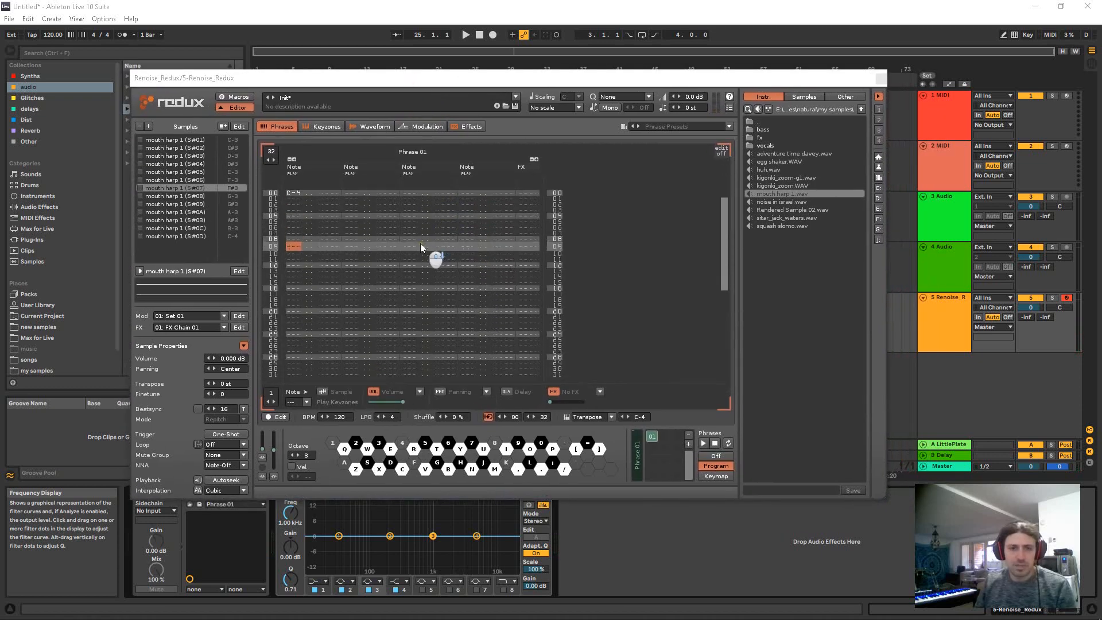
scroll(402, 250, up, 2)
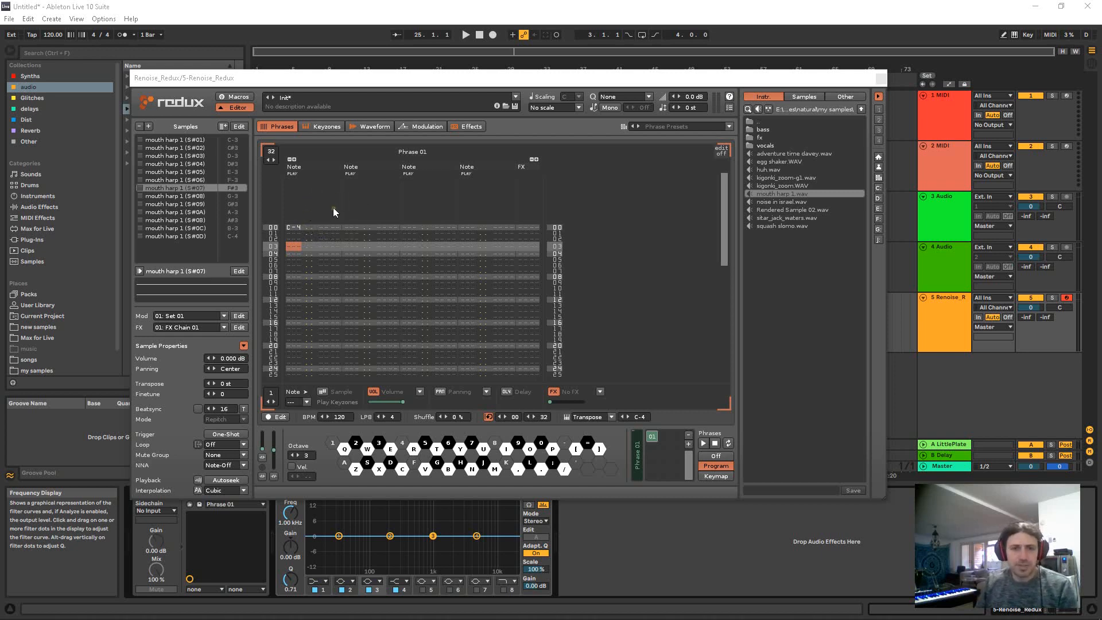
drag(315, 227, 323, 321)
click(322, 327)
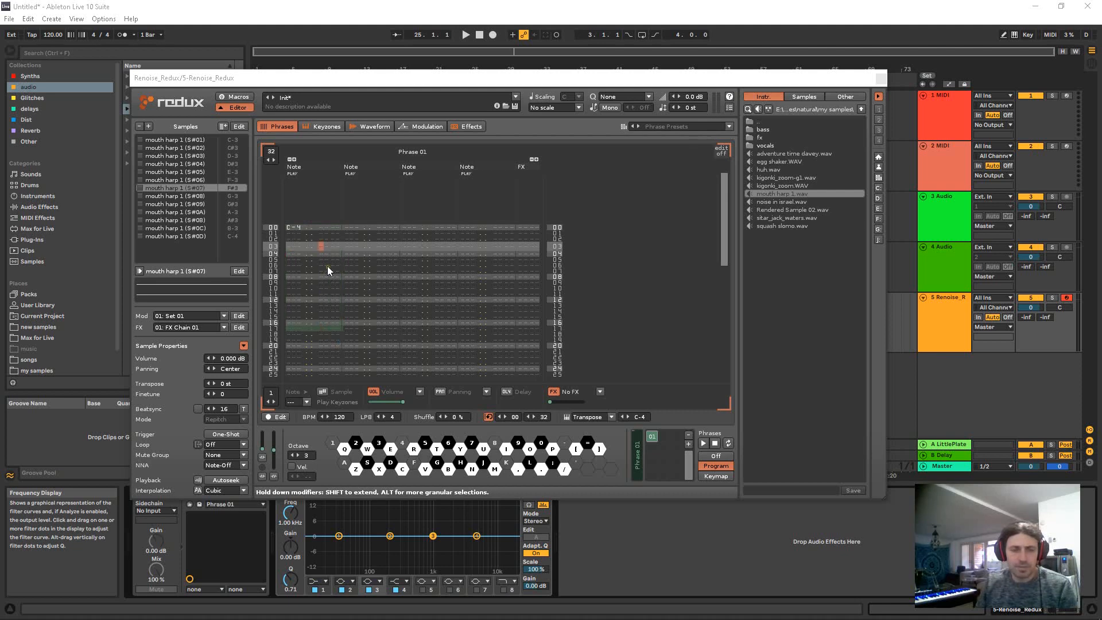
Step: Close the Redux window and insert a new MIDI track below the Renoise_Redux track
click(880, 79)
drag(531, 226, 649, 241)
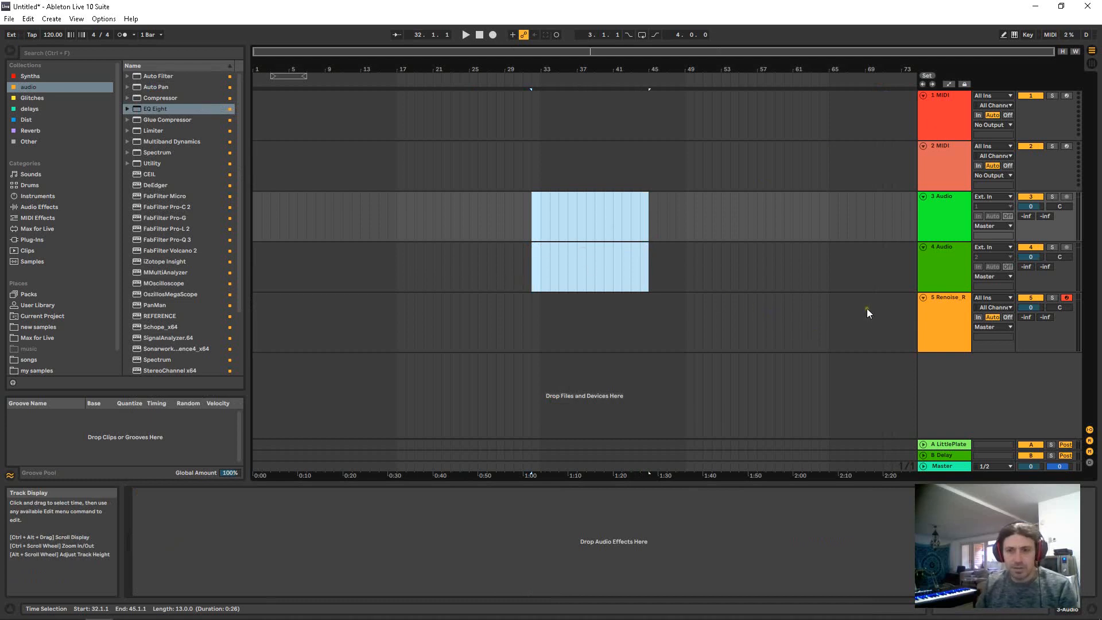
drag(811, 312, 595, 322)
key(ctrl+shift+t)
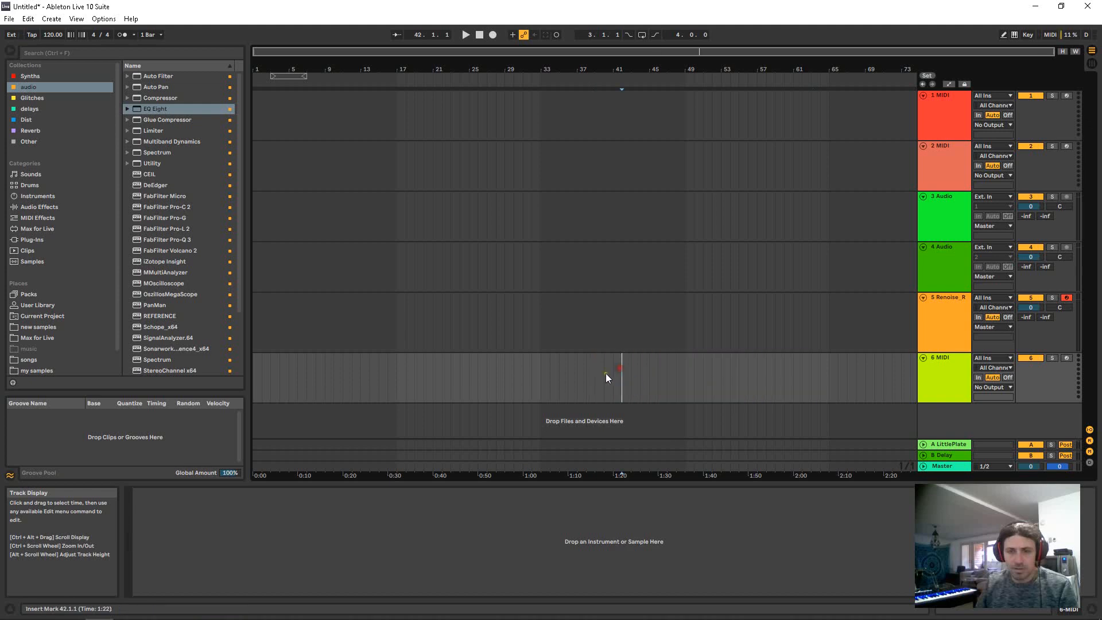
Step: Insert an empty 14-bar MIDI clip on the Renoise_Redux track, from bar 30 to bar 44
drag(605, 373, 710, 377)
key(b)
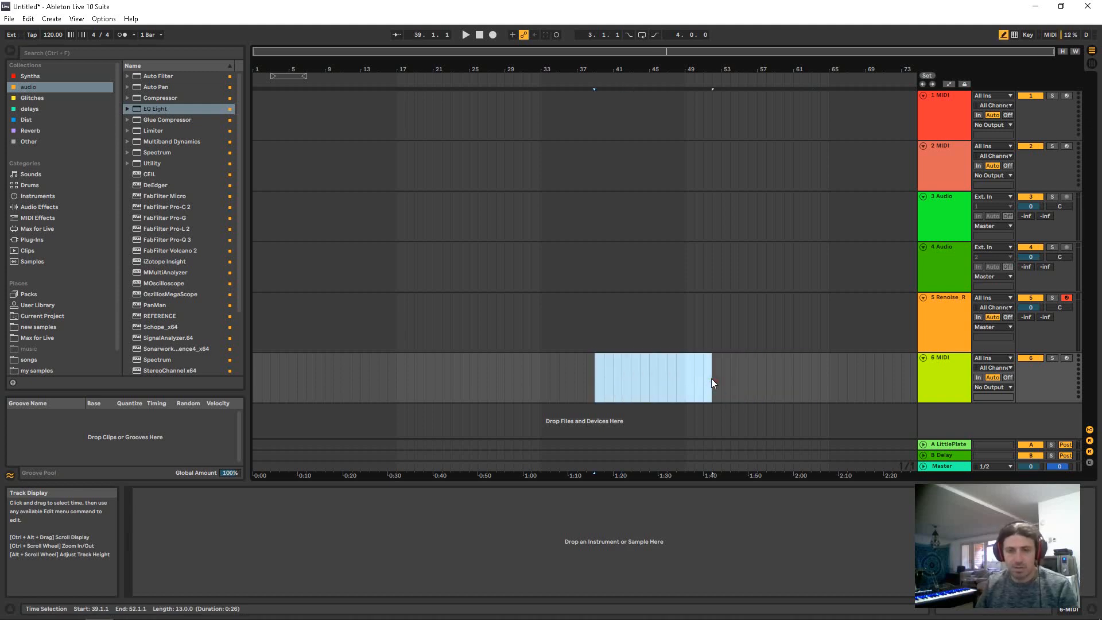
click(27, 18)
mouse_move(44, 21)
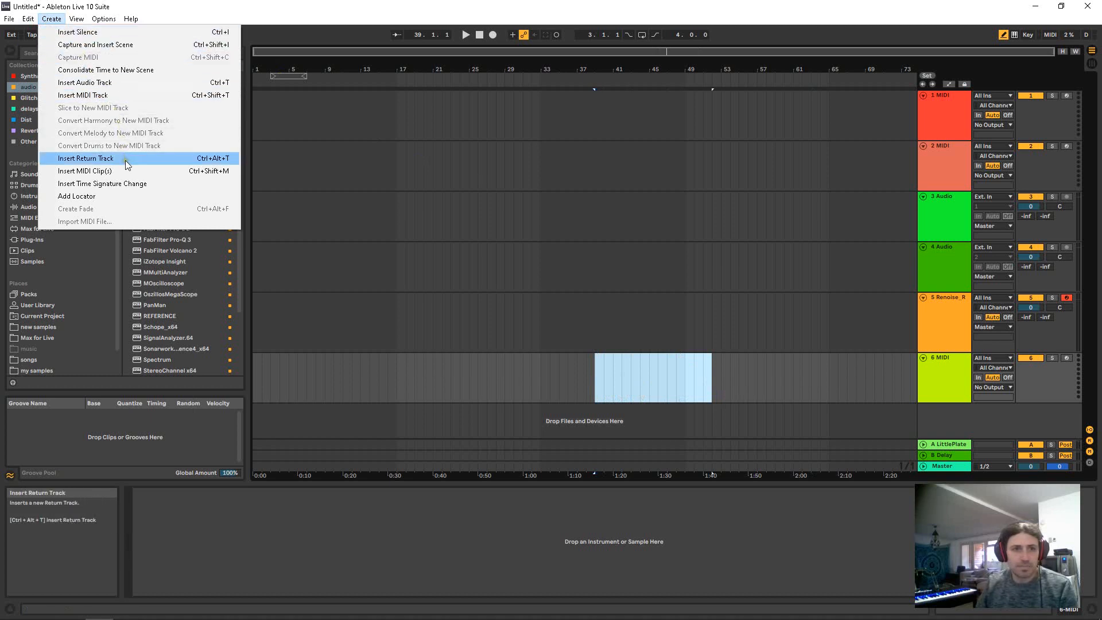
click(483, 327)
shift+click(511, 316)
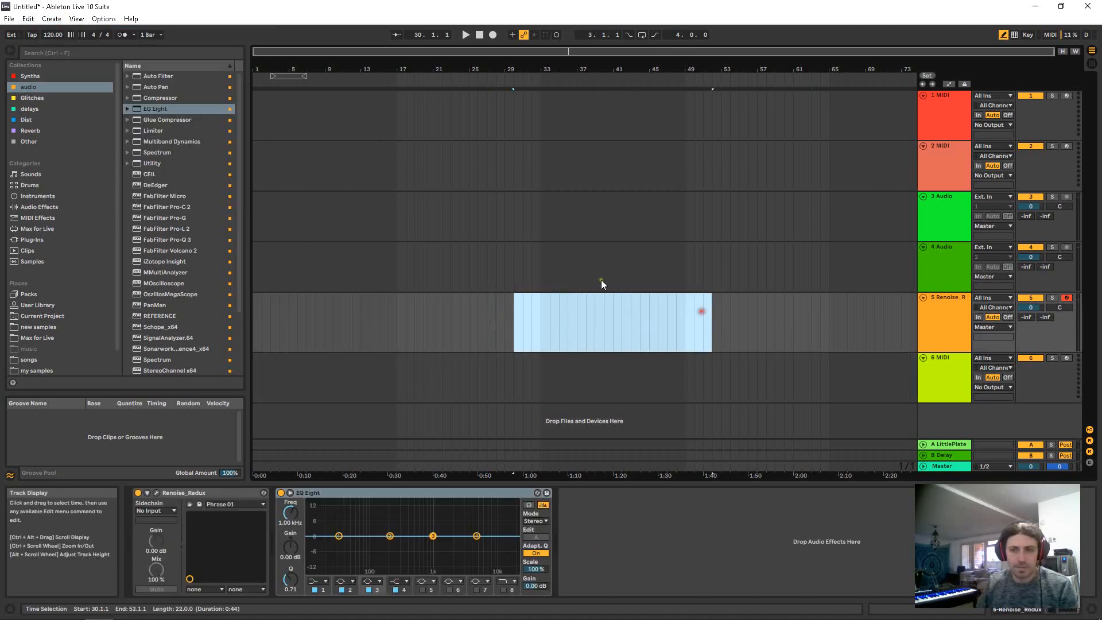
drag(512, 340, 640, 326)
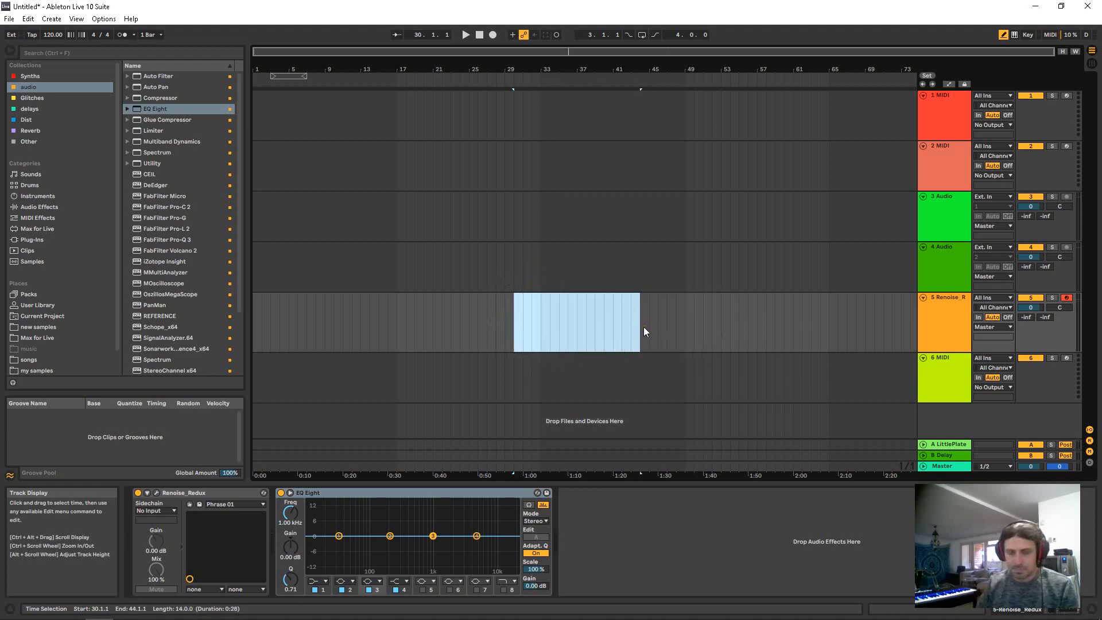
key(ctrl+shift+m)
Step: Enlarge the note editor, draw four short notes in the clip's first four bars, from C2 to G1, and play it
drag(488, 484, 507, 289)
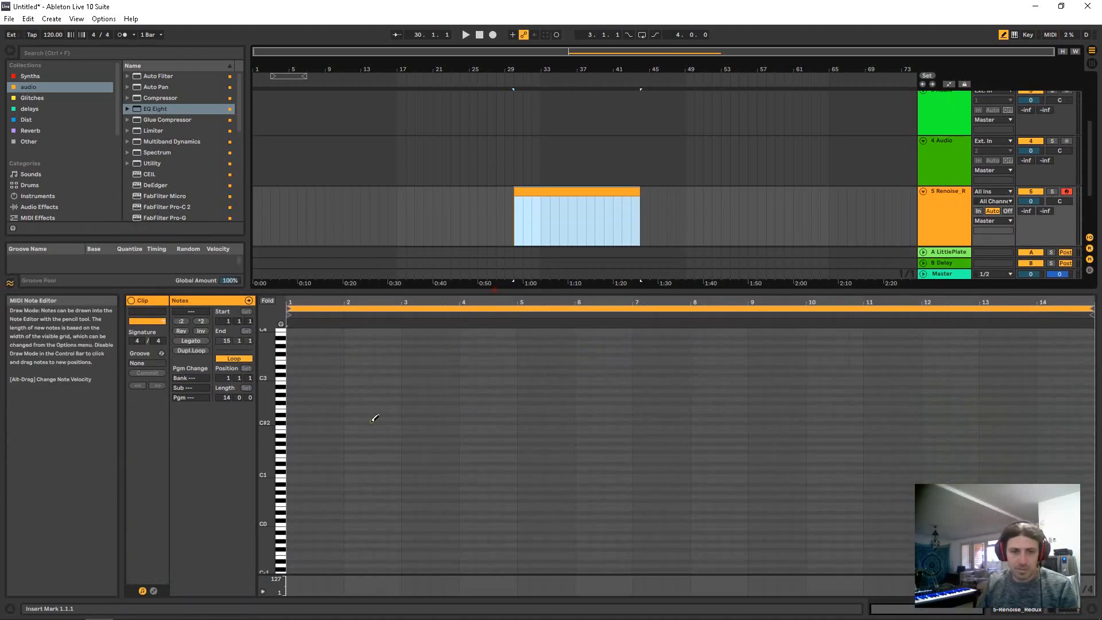
click(292, 427)
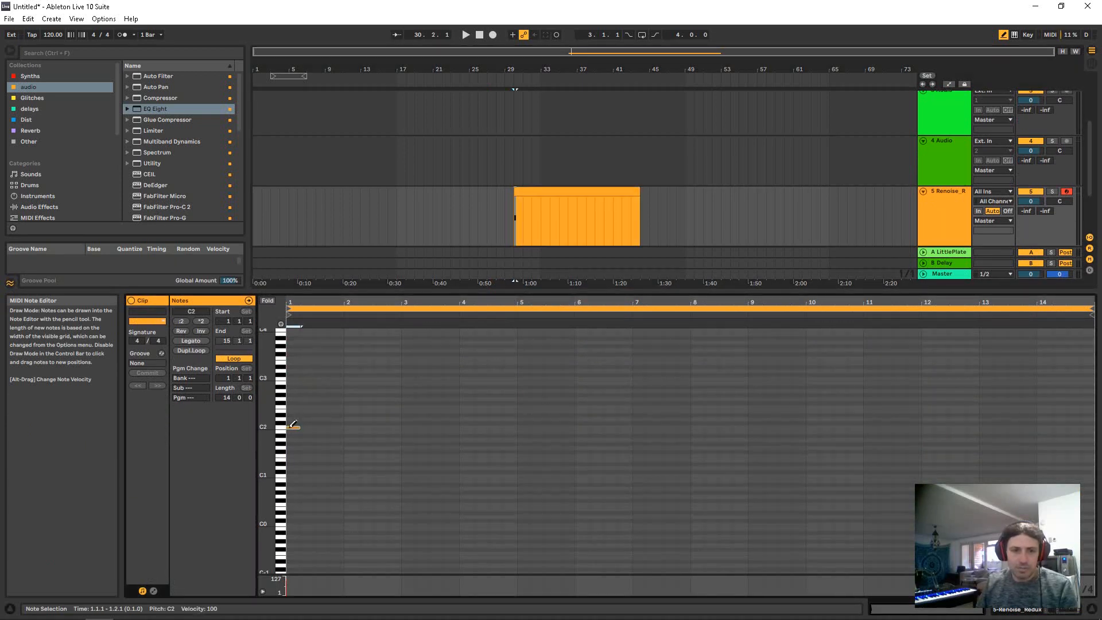
click(319, 375)
click(465, 414)
click(510, 447)
key(space)
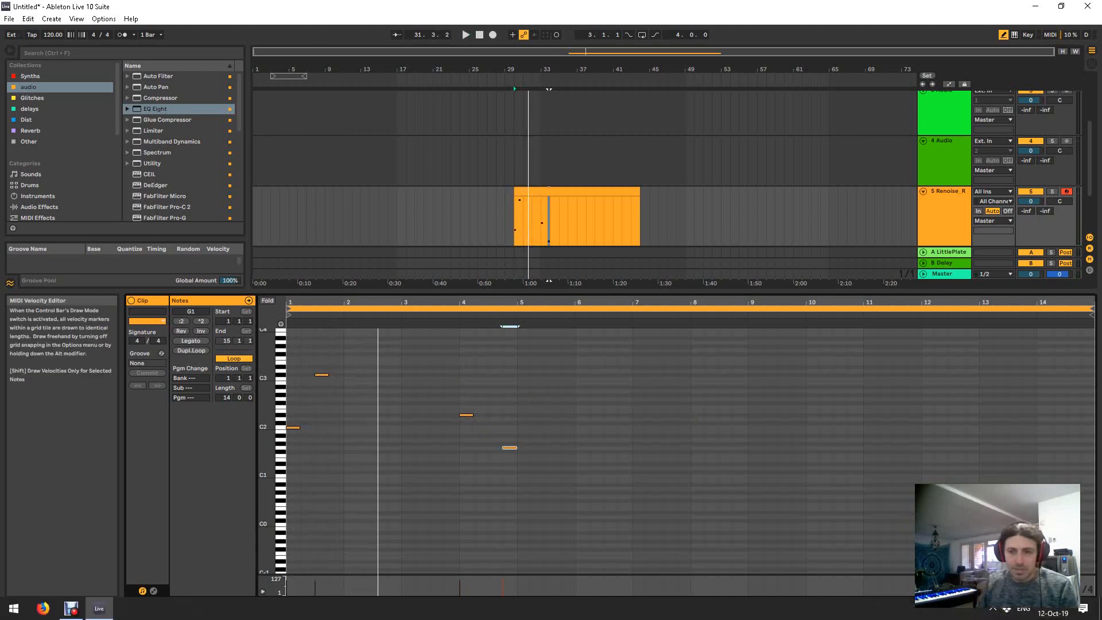
Step: Reopen the Redux window and move the phrase's C-4 note from line 00 down to line 11
click(1021, 610)
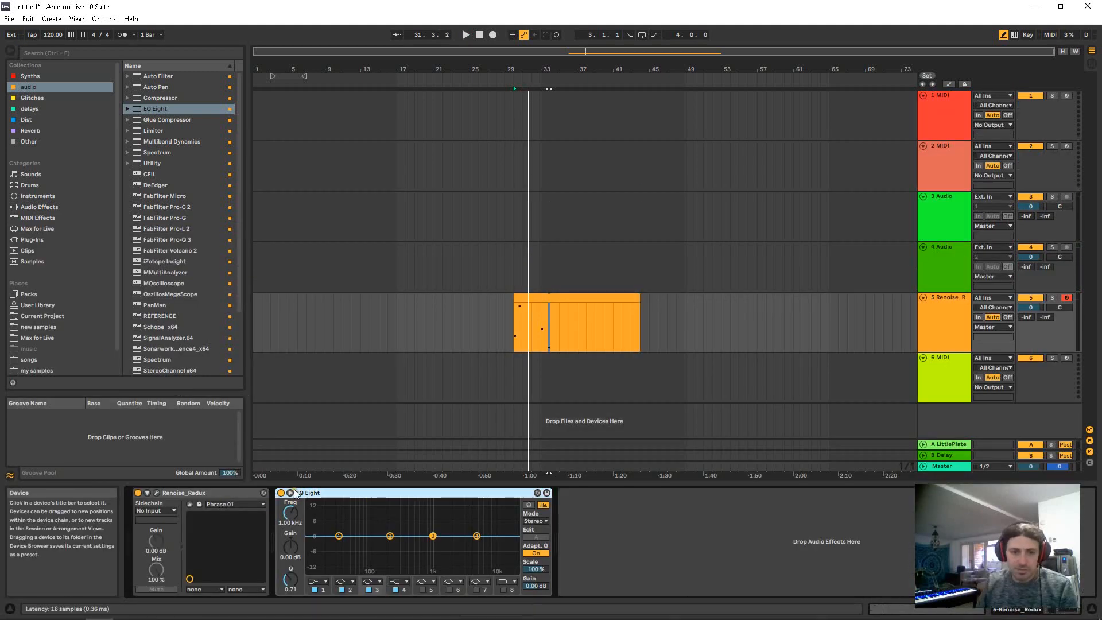
click(164, 491)
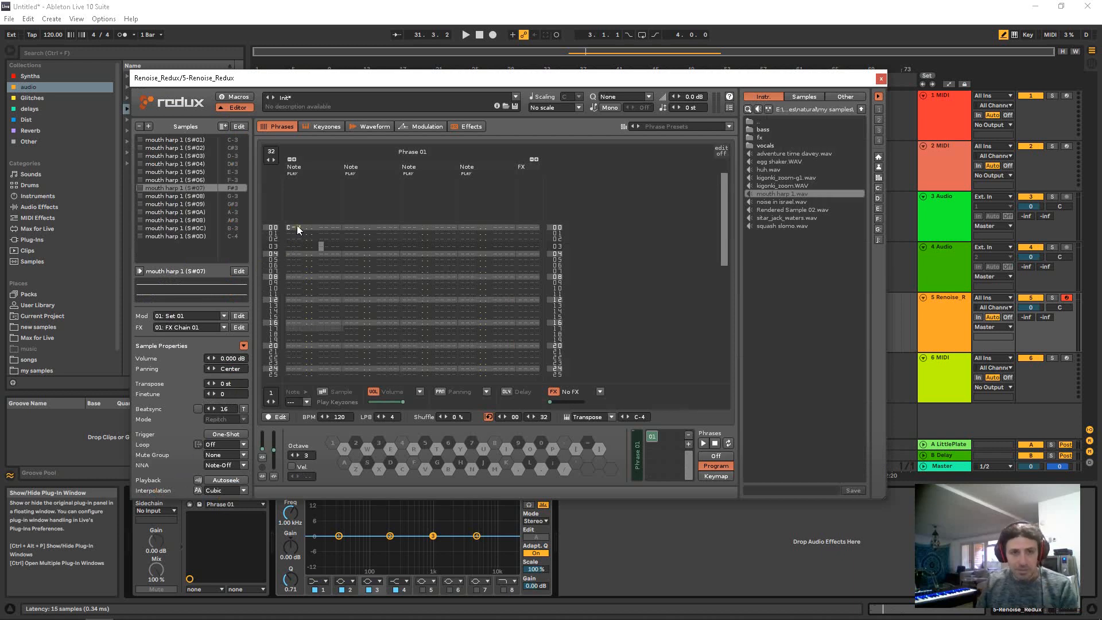
drag(297, 224, 302, 349)
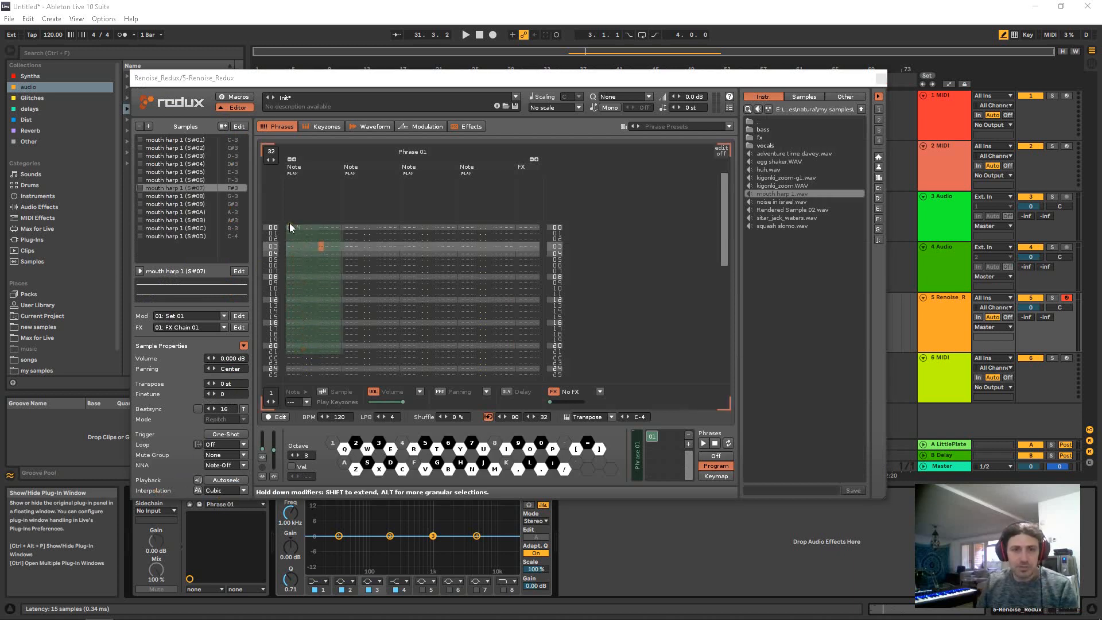
scroll(301, 227, down, 5)
click(304, 288)
scroll(323, 279, up, 5)
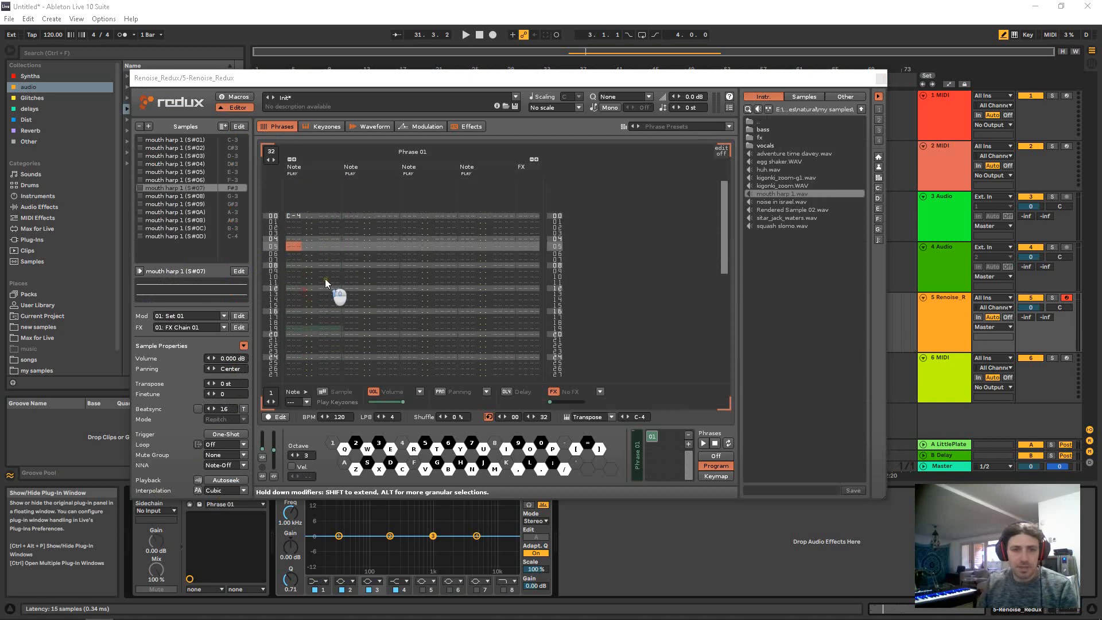
scroll(316, 265, up, 5)
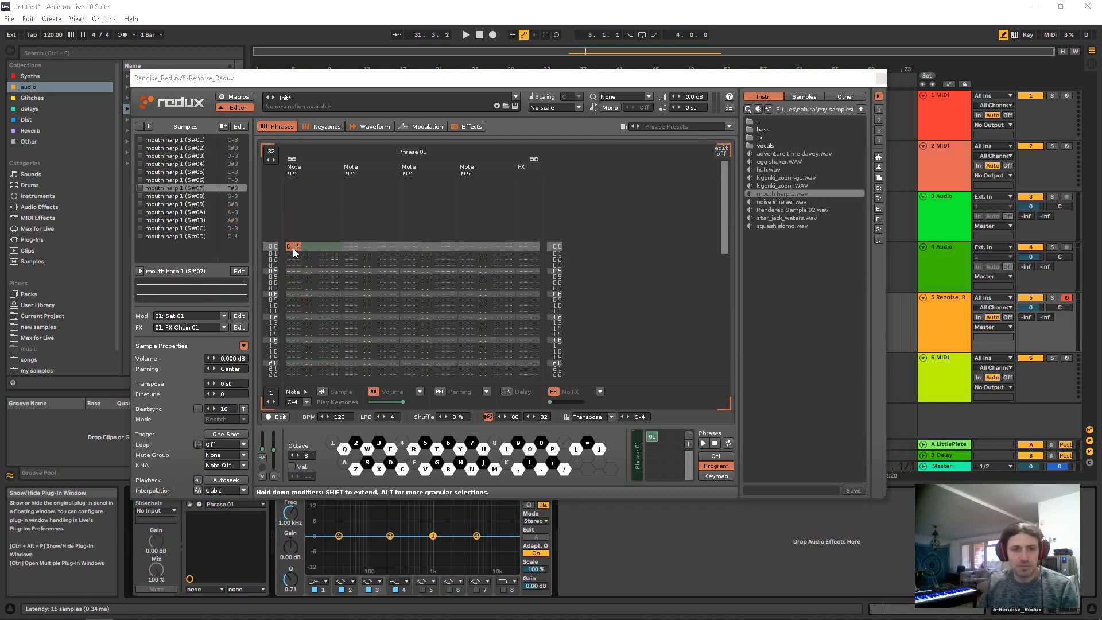
drag(324, 246, 335, 271)
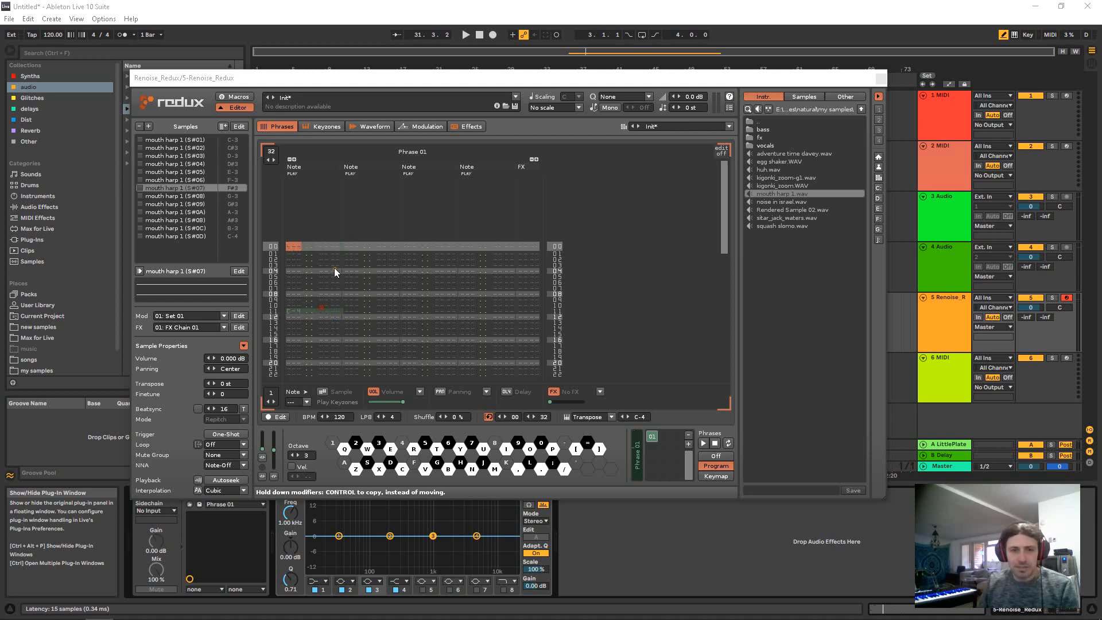
Step: Undo the C-4 note's last move and step through cells in the four note columns of Phrase 01
key(ctrl+z)
click(328, 272)
click(356, 254)
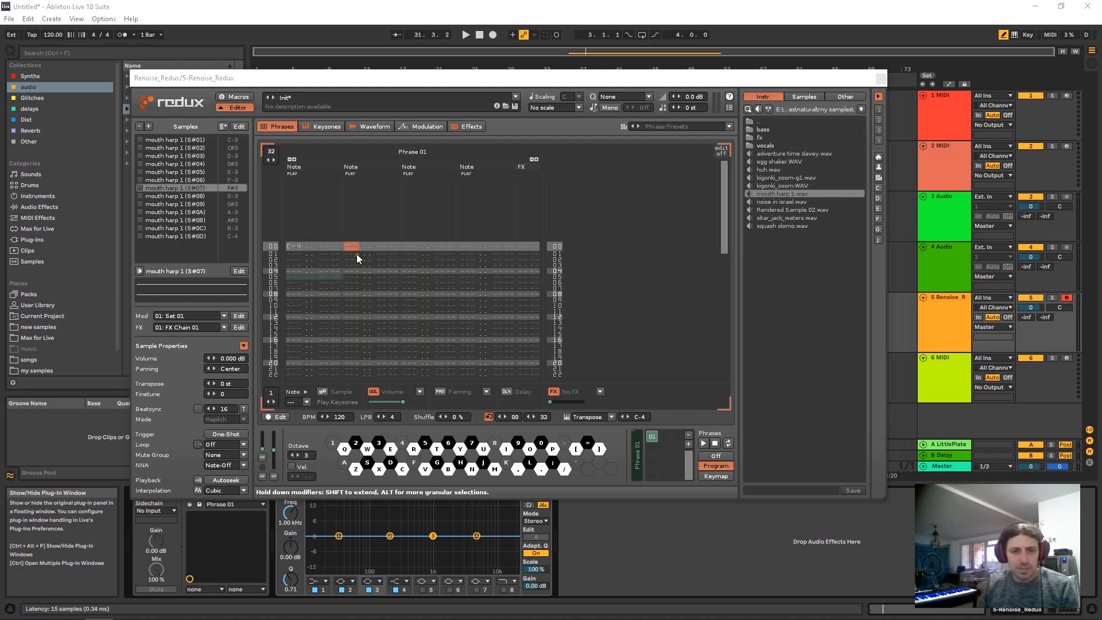
click(367, 268)
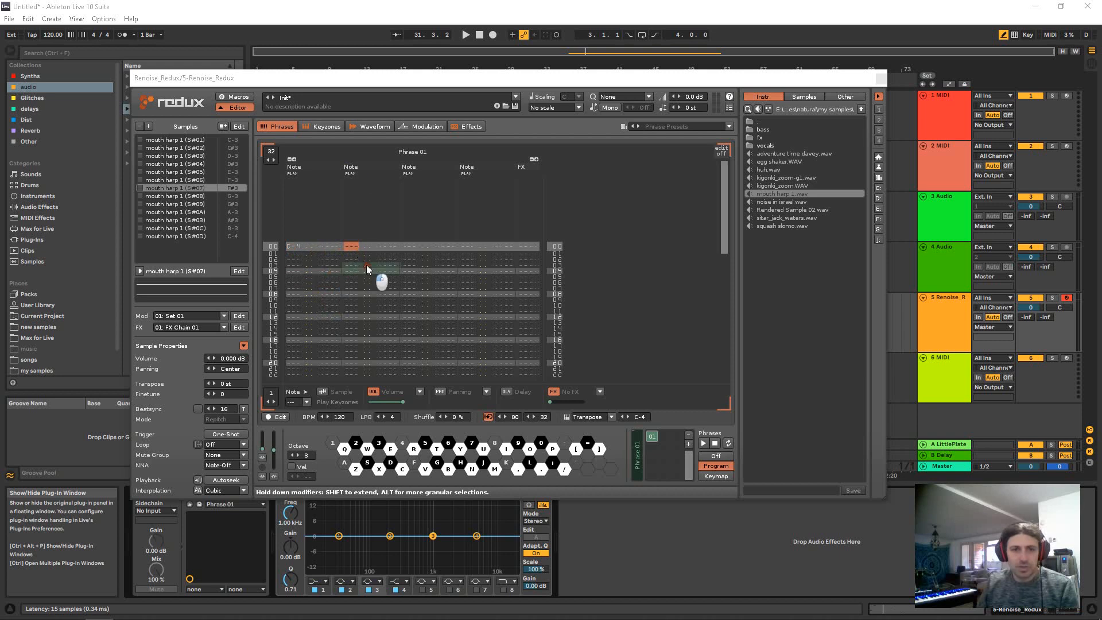
drag(363, 280, 362, 264)
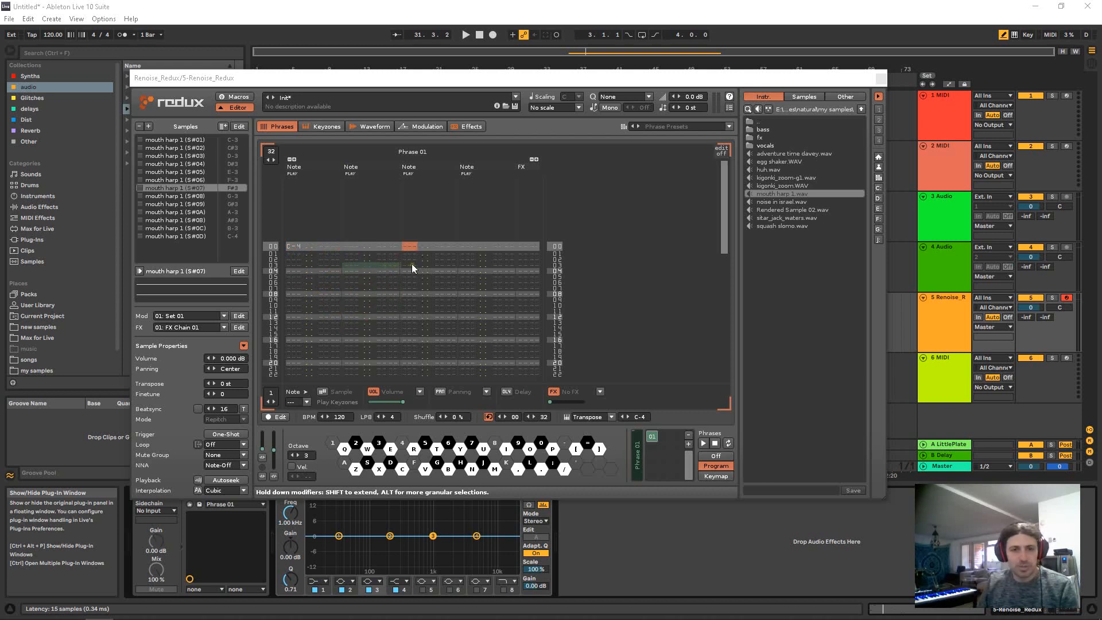
drag(475, 247, 476, 301)
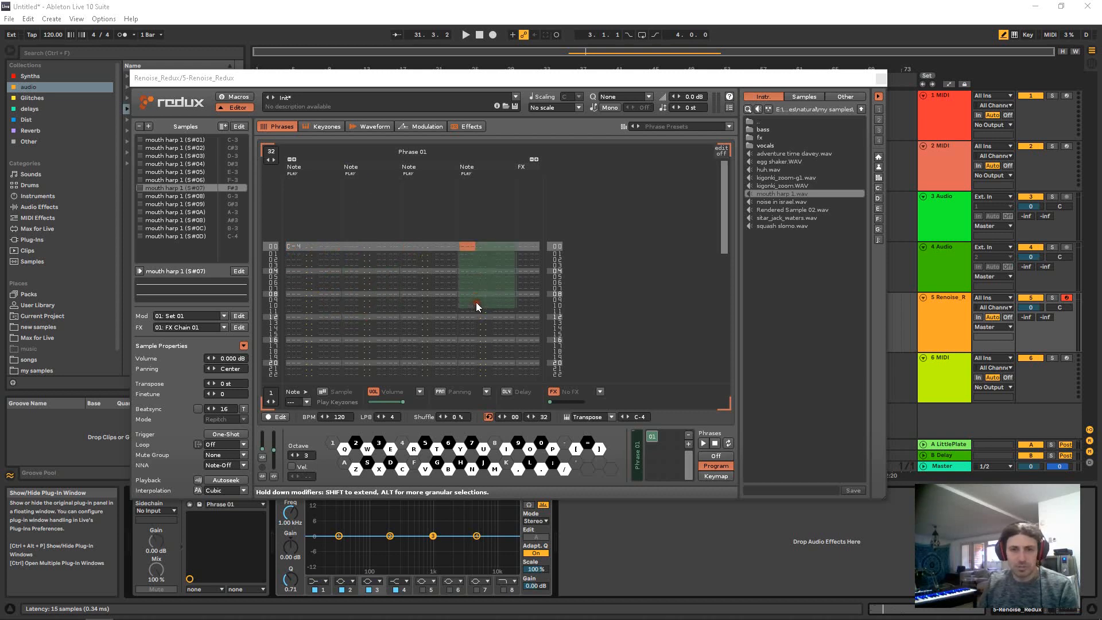
key(shift+Tab)
key(shift+Tab)
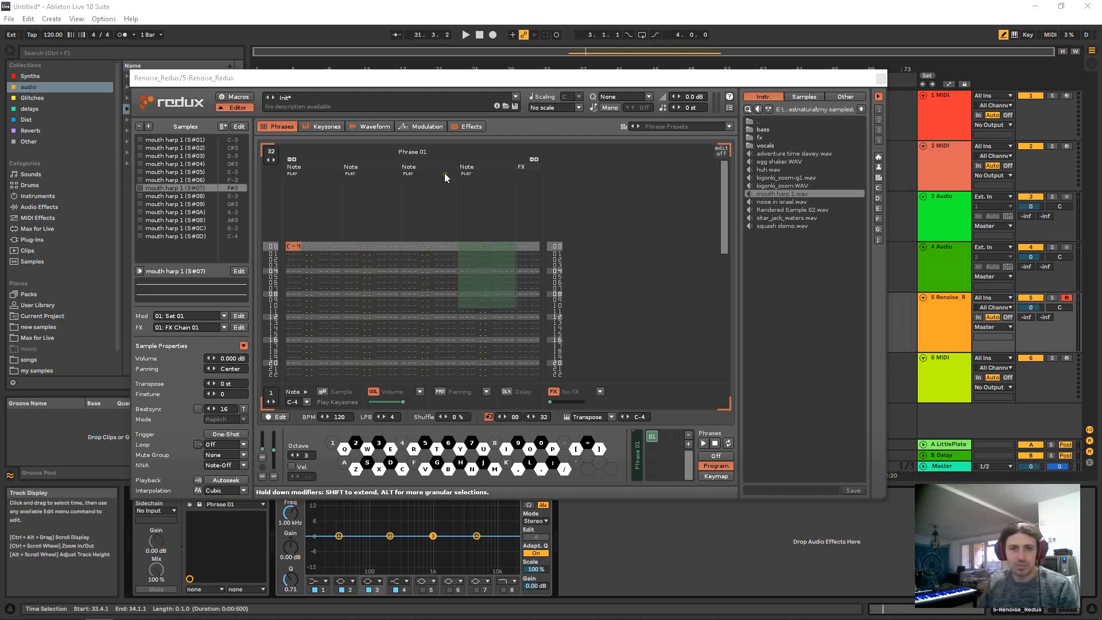
Step: Highlight blocks of lines in the individual note columns of Phrase 01, and close the Redux window
drag(323, 221, 328, 302)
drag(361, 232, 380, 331)
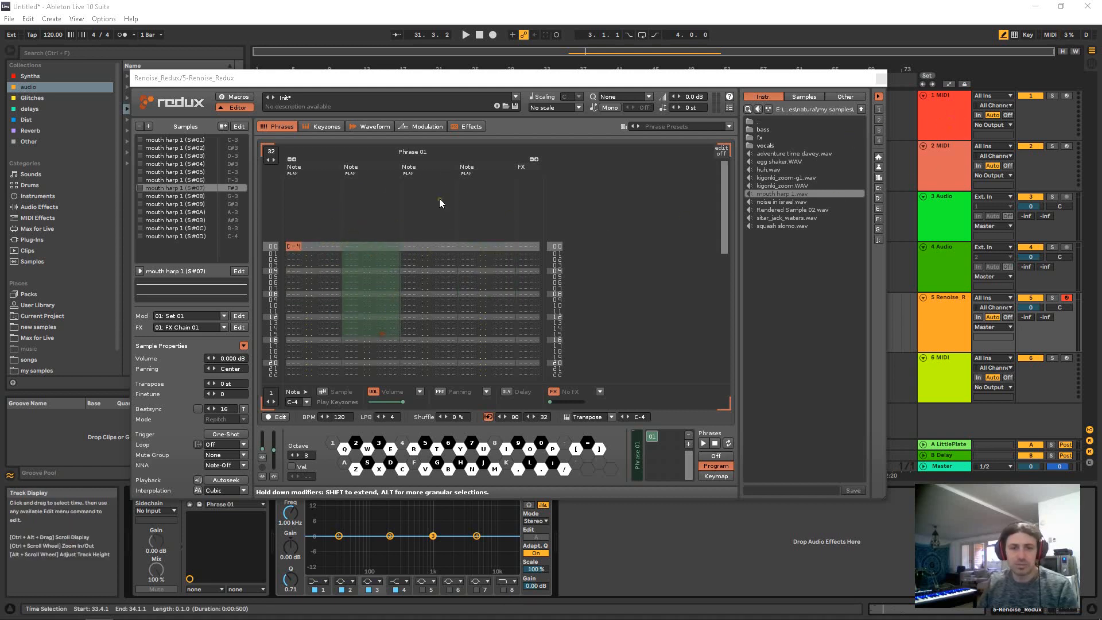
drag(439, 202, 492, 276)
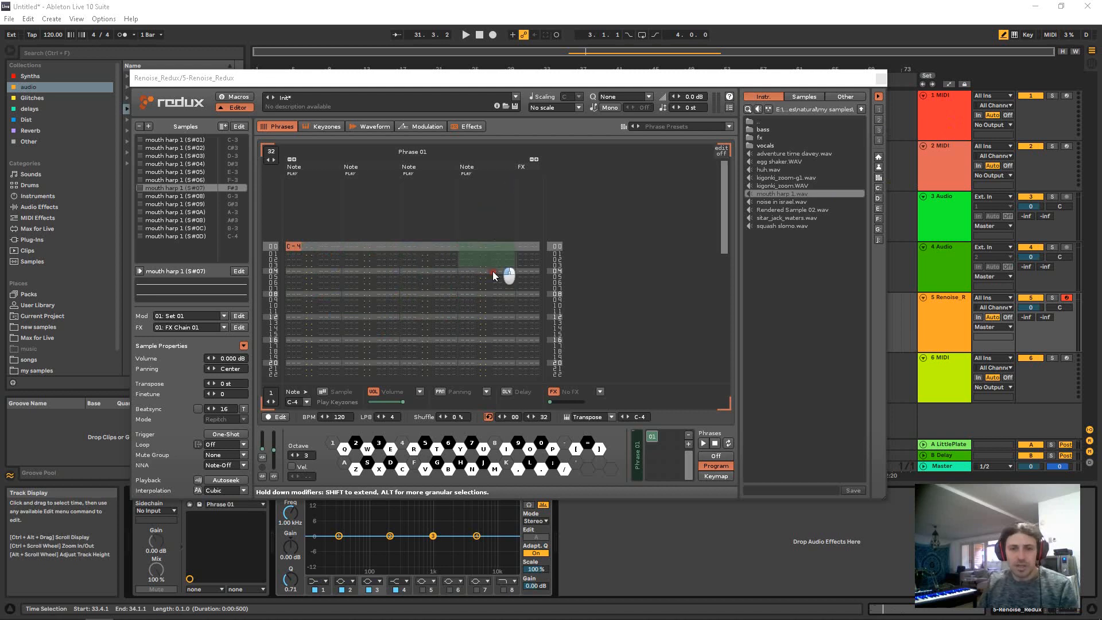
click(424, 293)
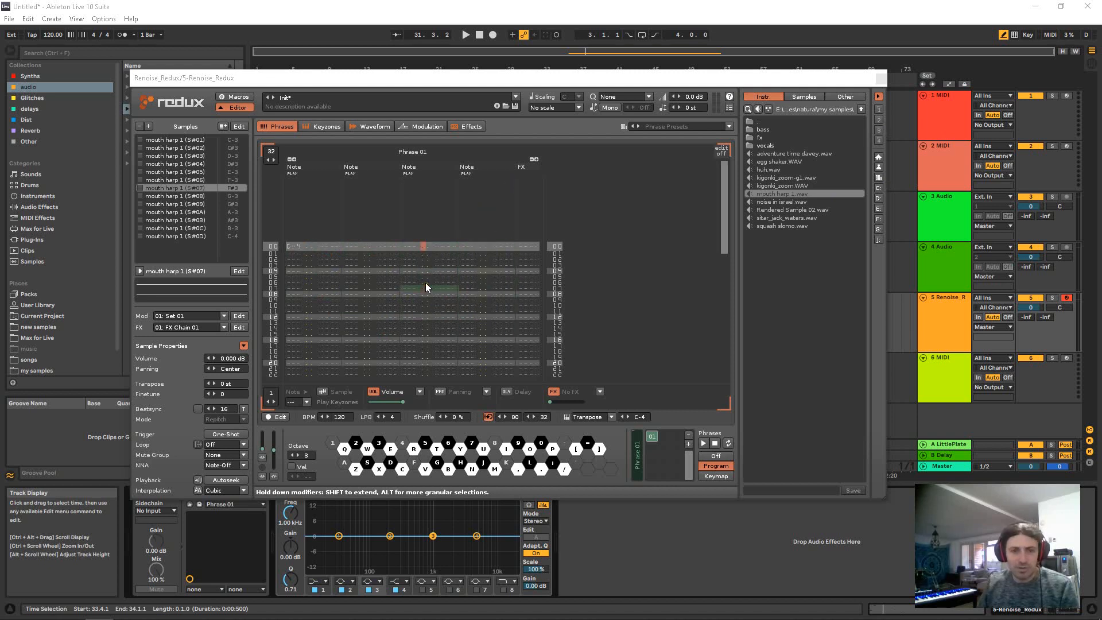
key(Home)
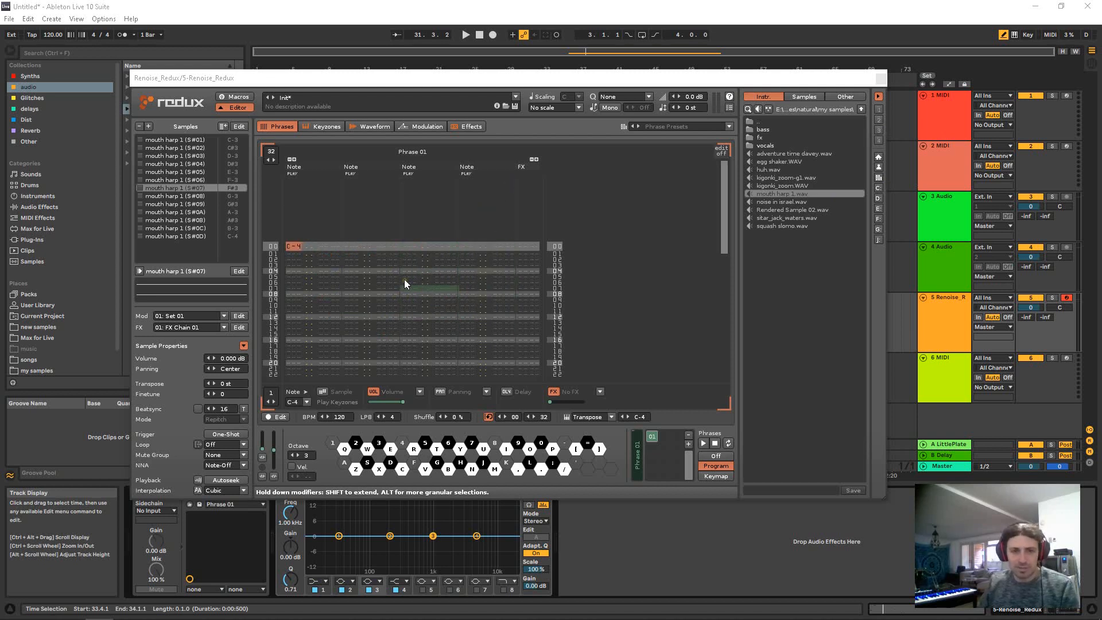
click(319, 269)
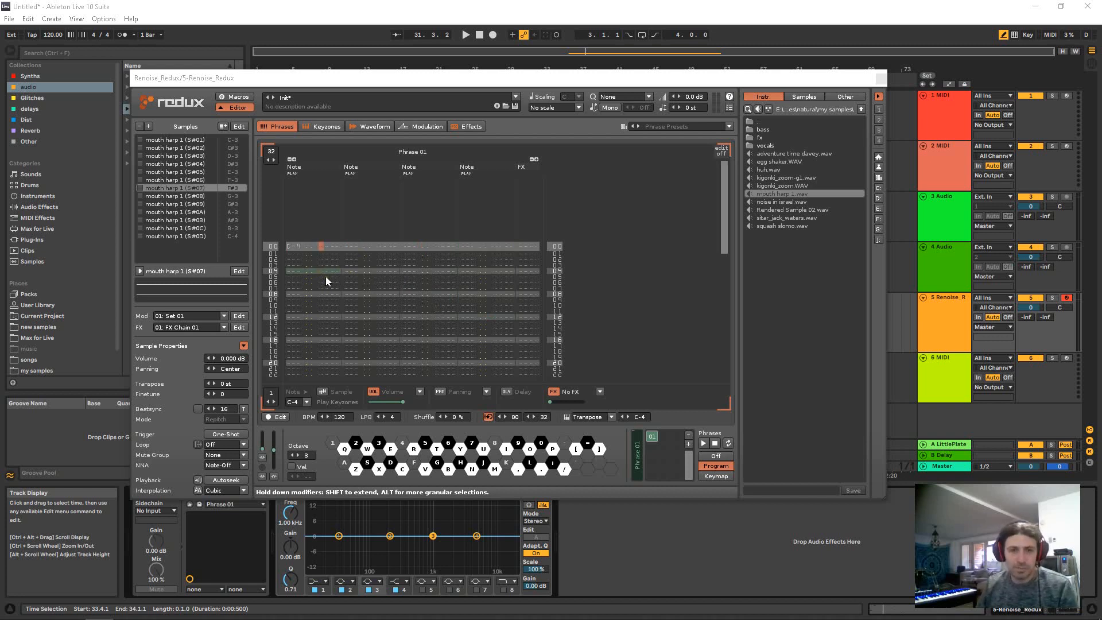
drag(362, 245, 376, 347)
drag(420, 247, 443, 315)
scroll(321, 257, down, 4)
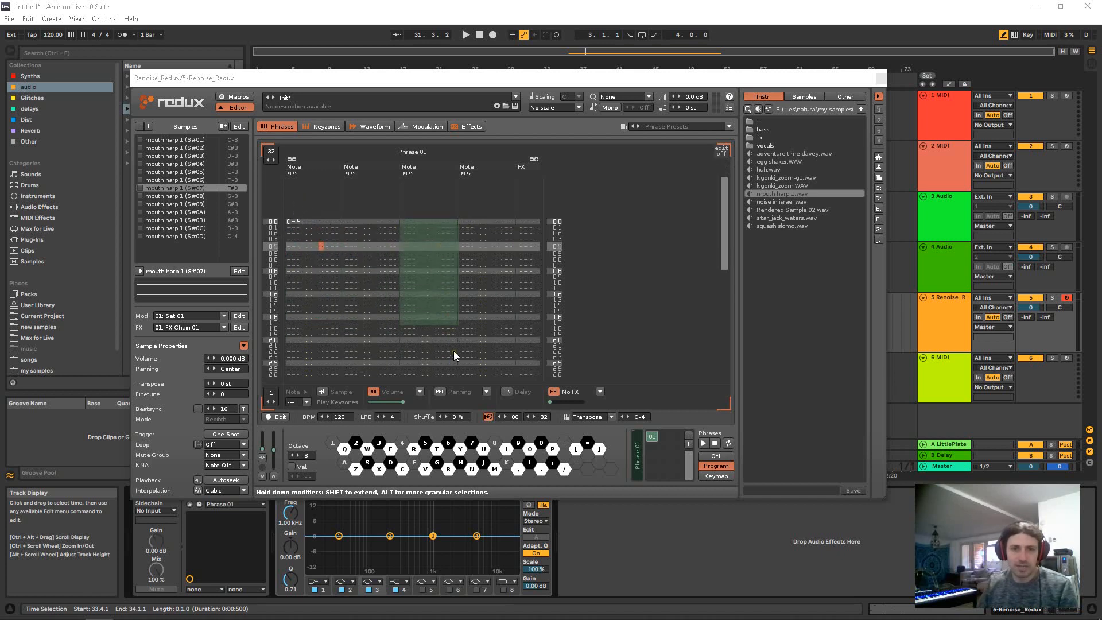
click(881, 78)
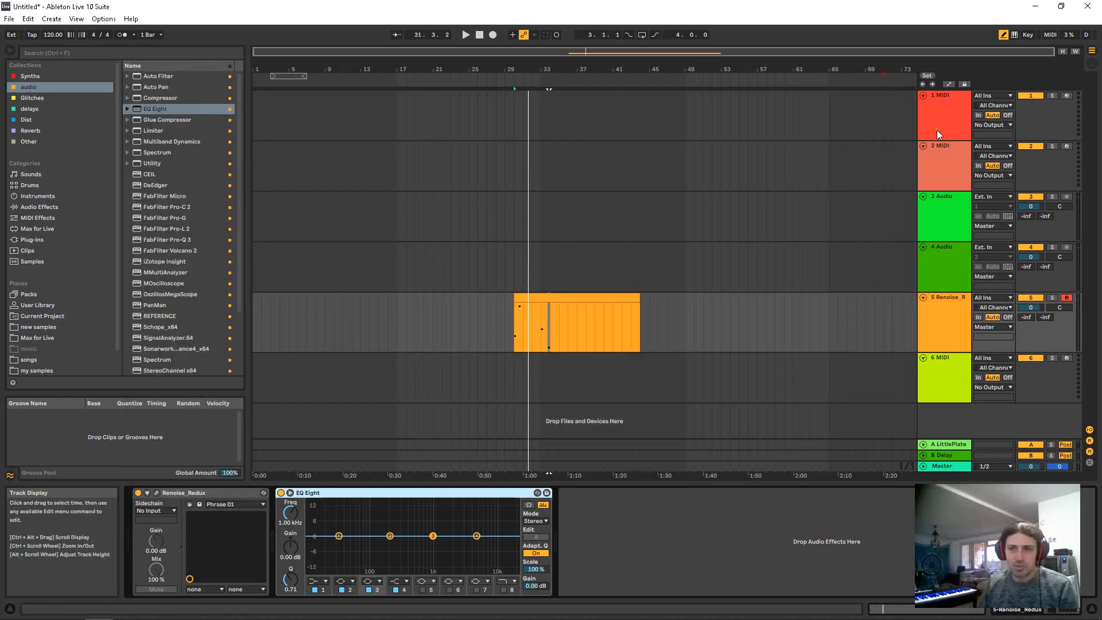
Step: Select tracks 1 MIDI, 2 MIDI and 3 Audio in turn, and mark bars 28 to 45 on 1 MIDI
click(937, 131)
click(946, 153)
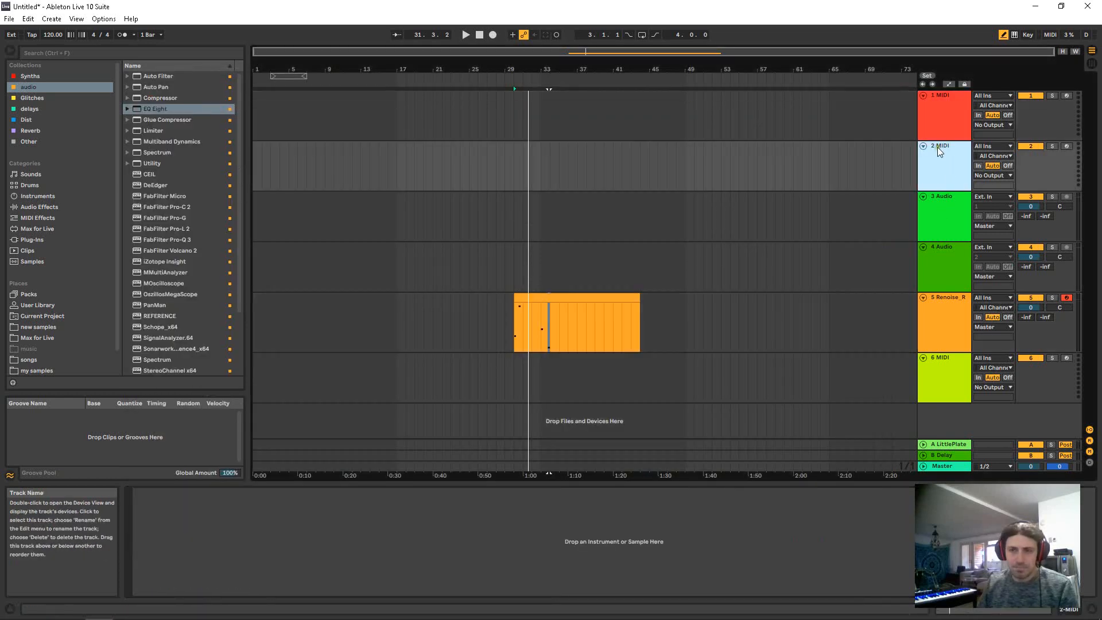
click(935, 116)
click(942, 177)
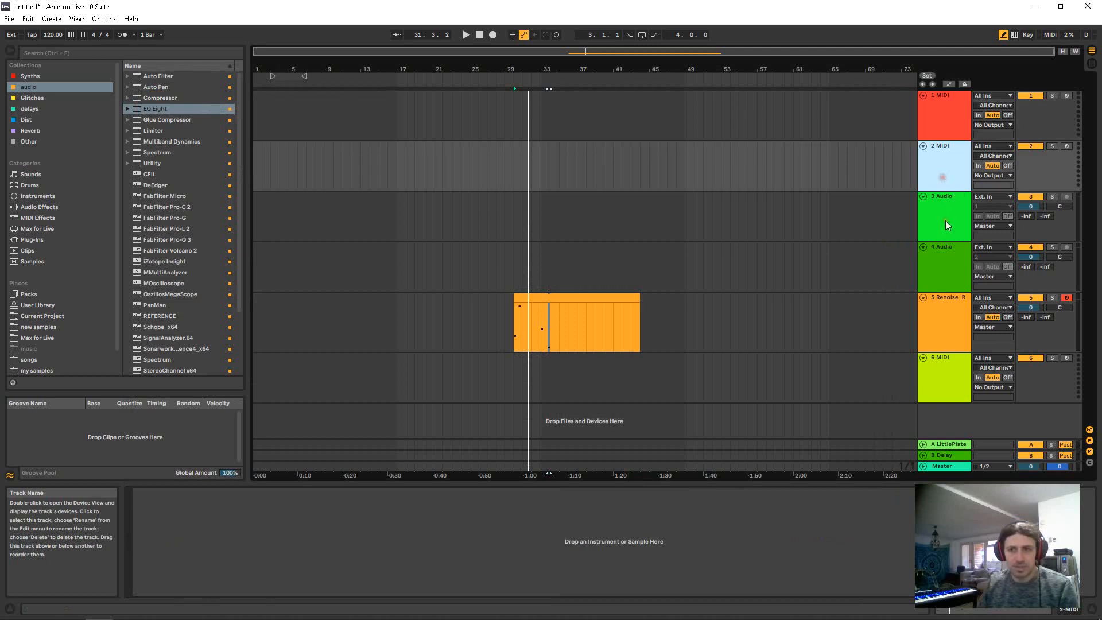
click(945, 220)
click(945, 135)
click(940, 179)
click(941, 209)
click(934, 125)
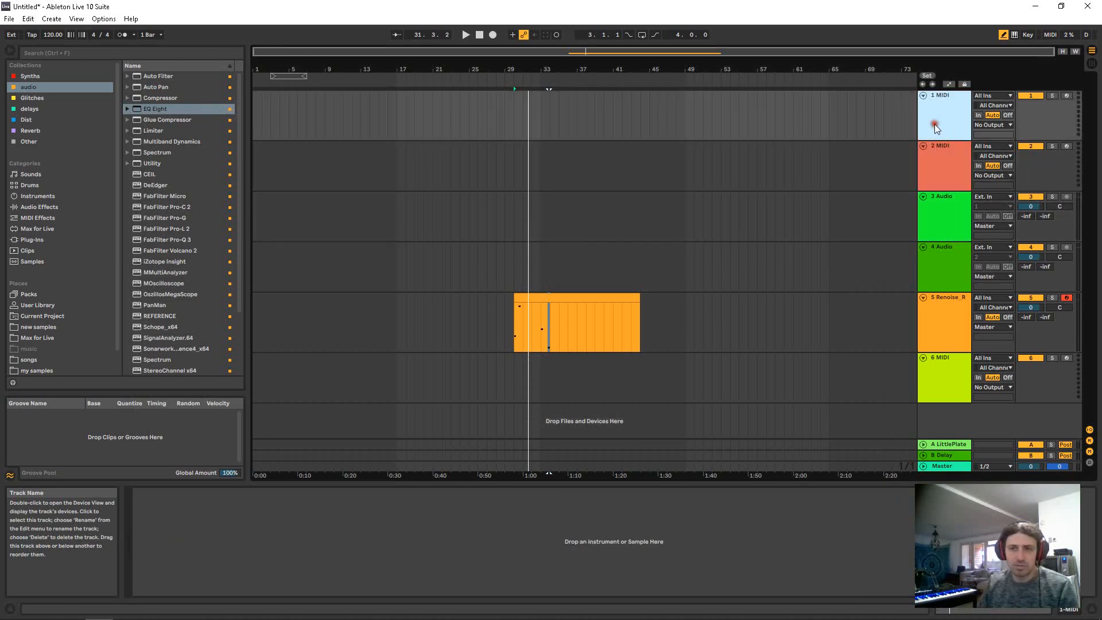
click(937, 215)
click(934, 112)
click(945, 181)
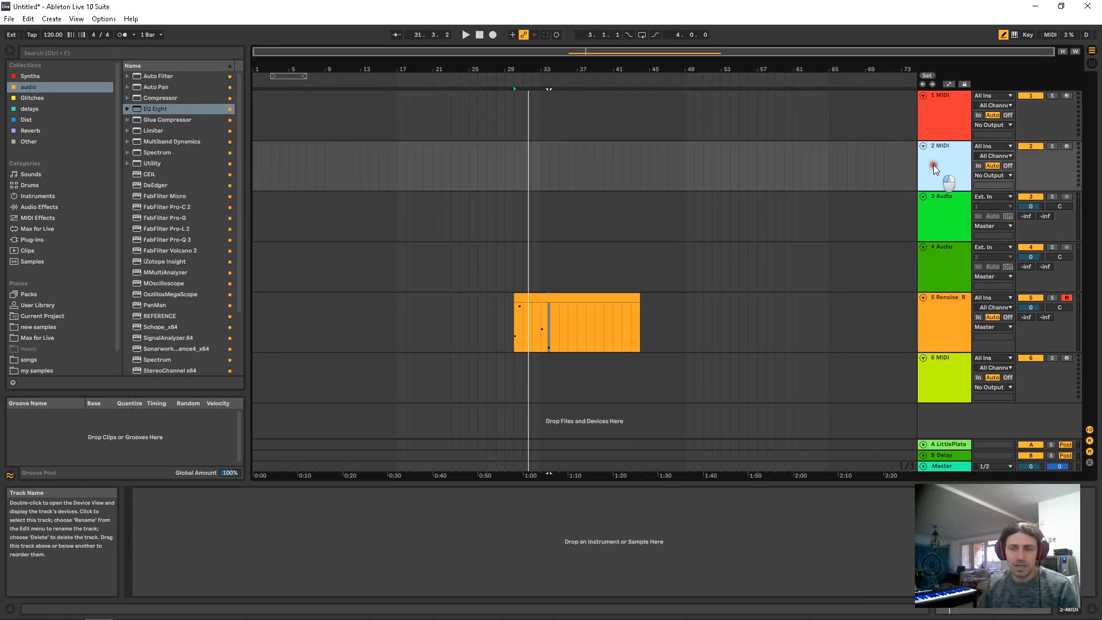
click(941, 121)
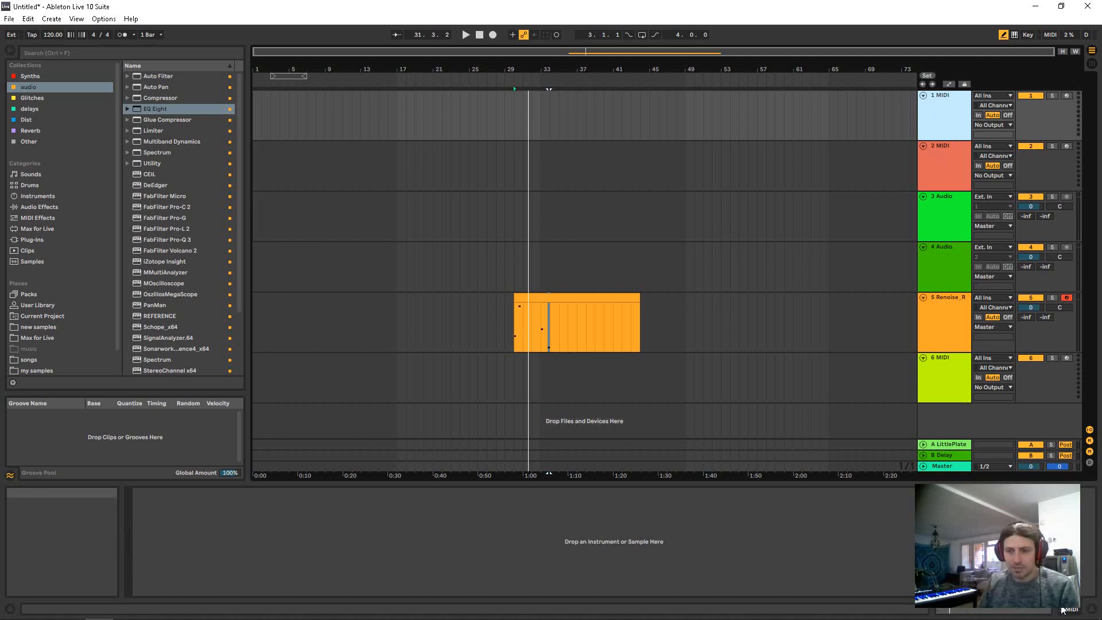
drag(649, 104, 495, 110)
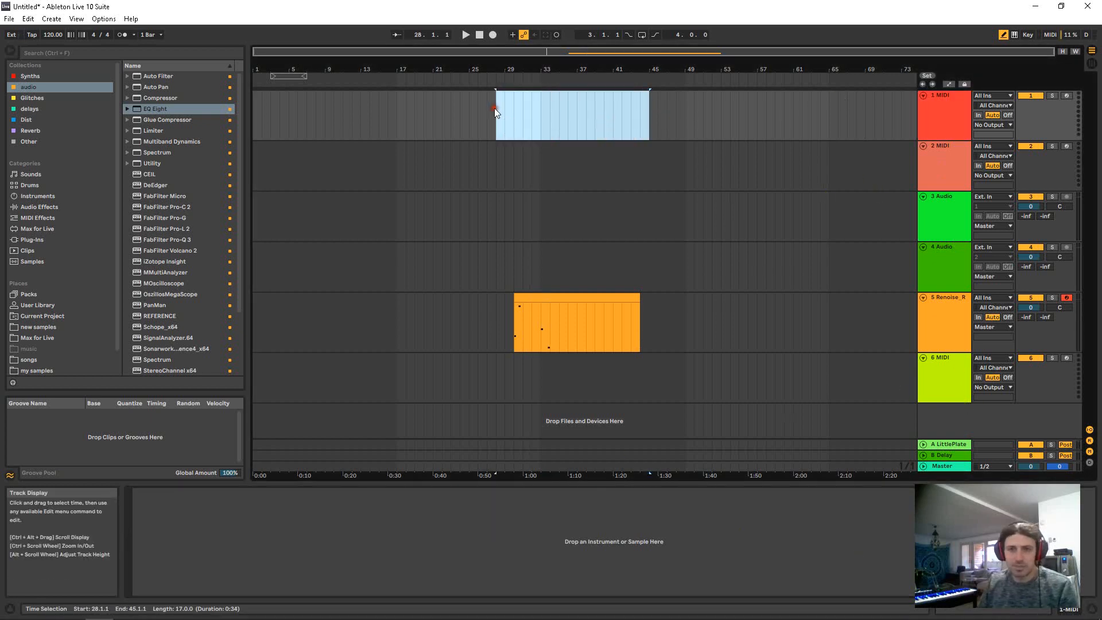
Step: Reopen the Redux window from the Renoise_Redux track and turn on edit mode for Phrase 01
click(924, 322)
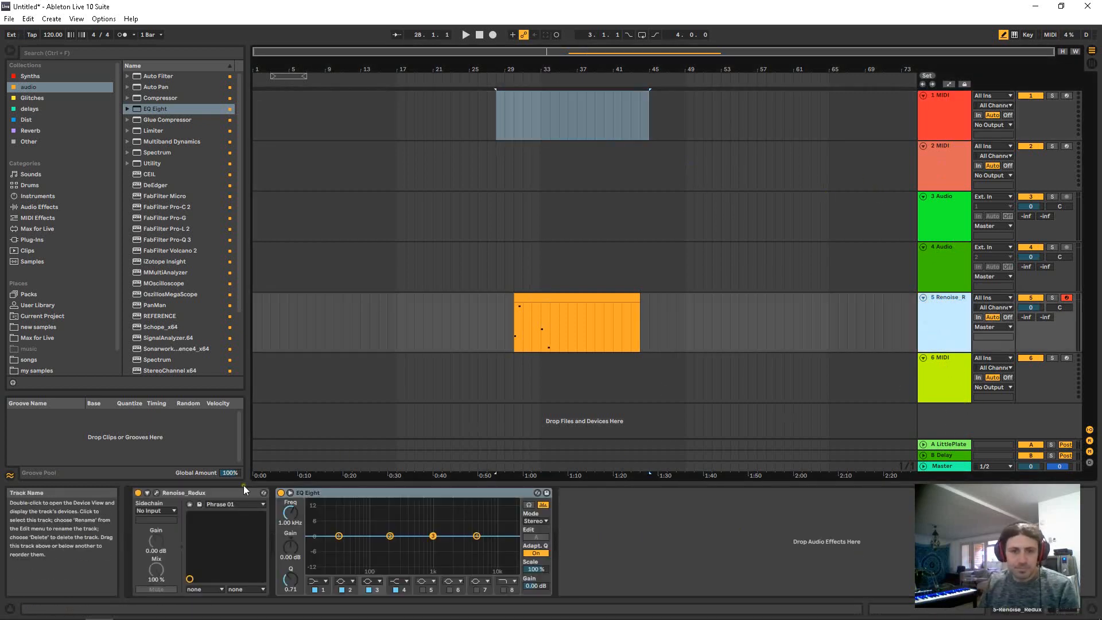
click(156, 493)
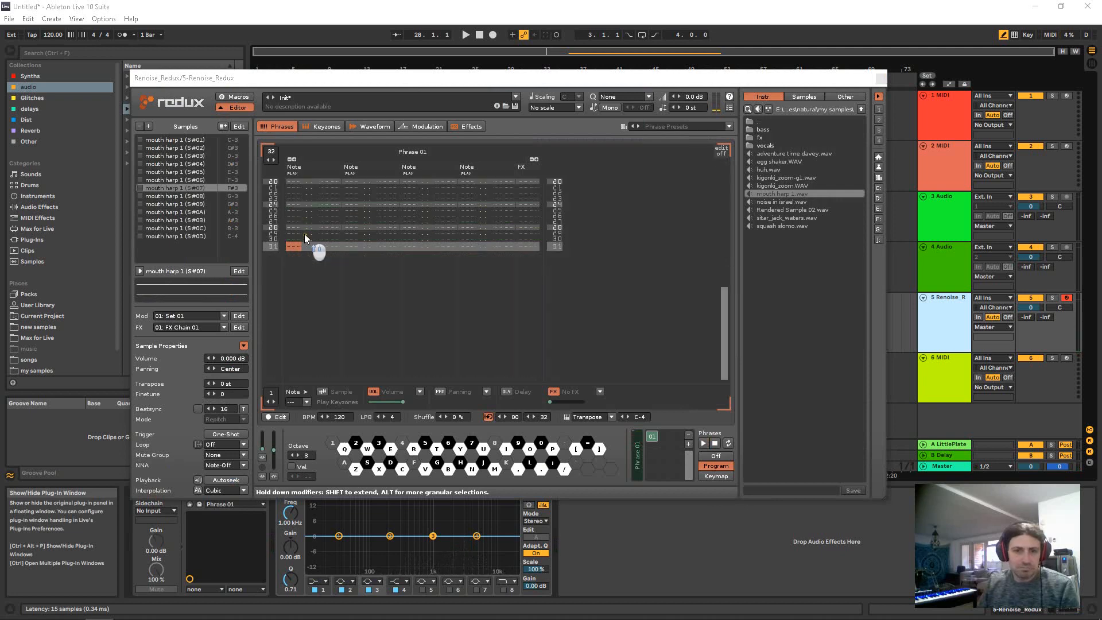
scroll(304, 232, up, 2)
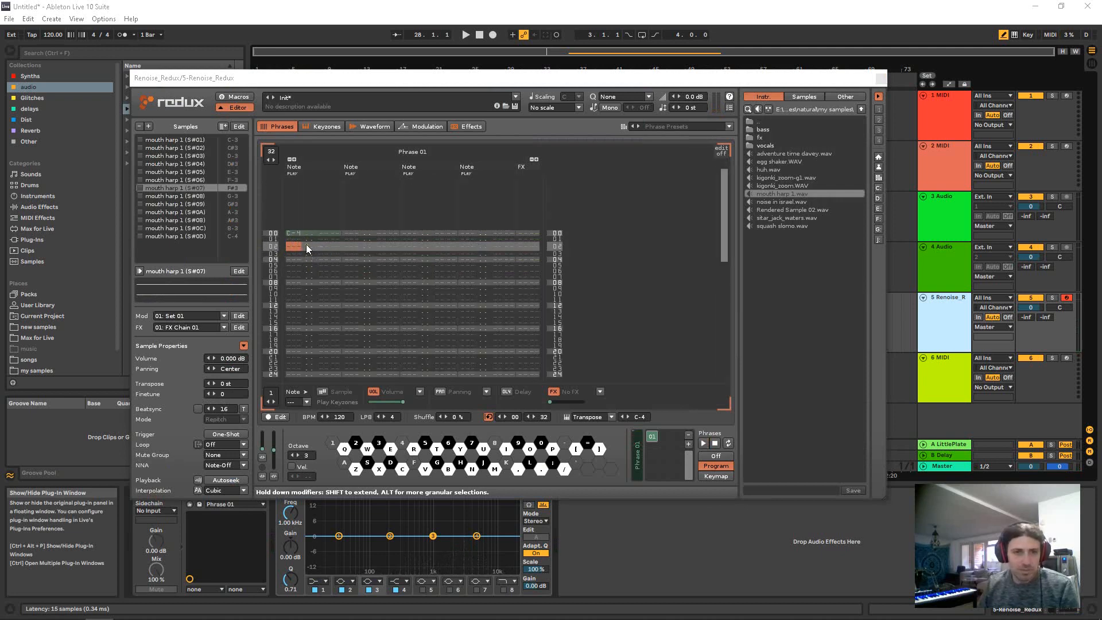
scroll(305, 243, up, 2)
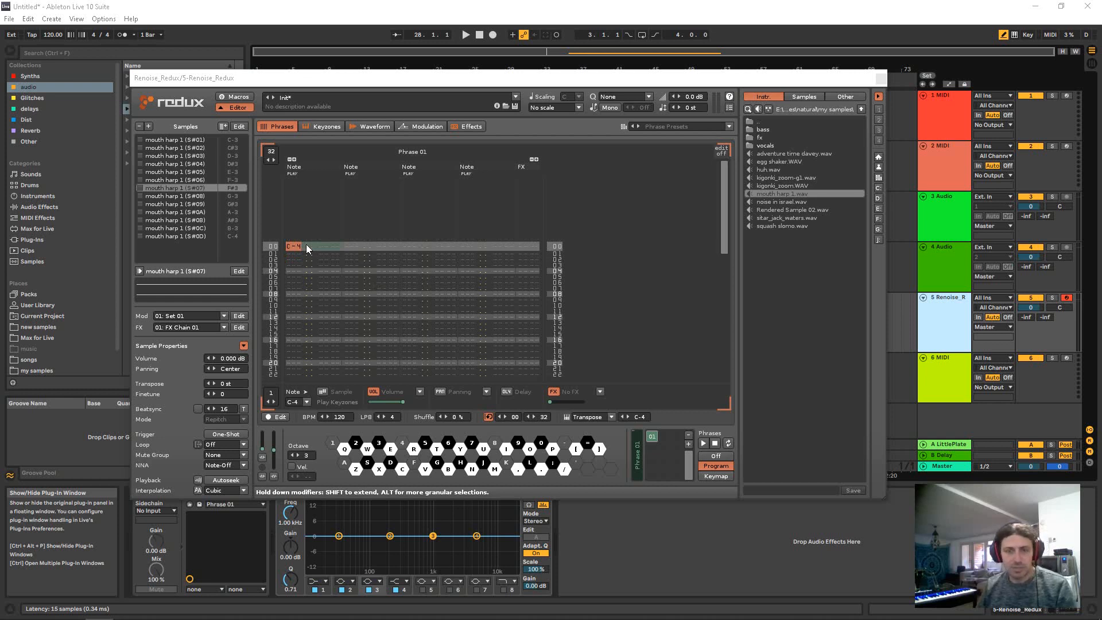
key(Escape)
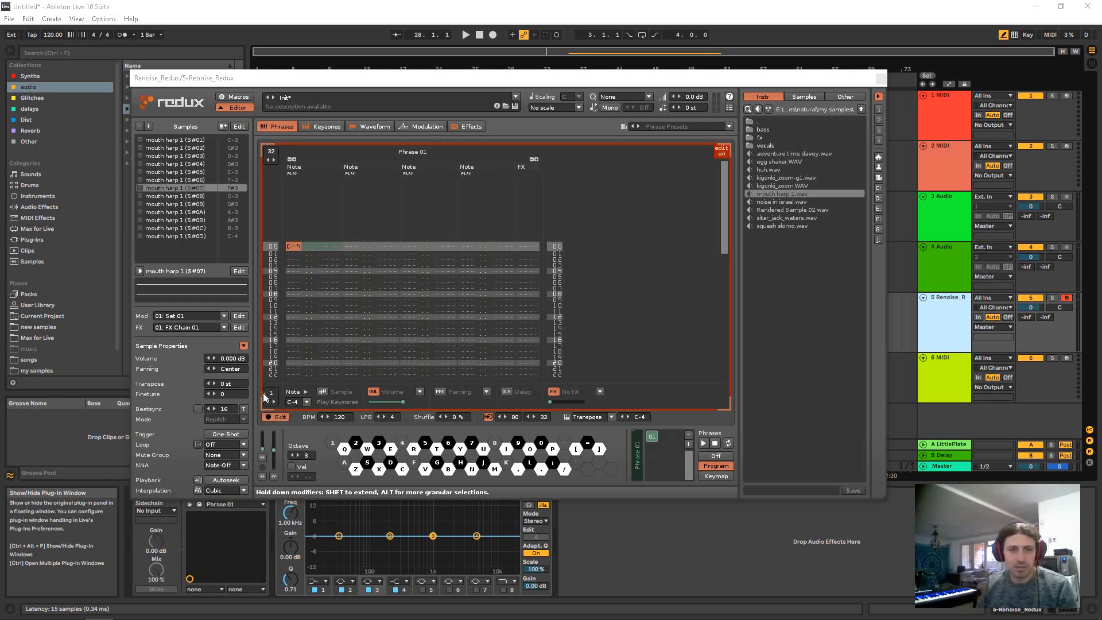
scroll(434, 212, down, 4)
scroll(378, 213, up, 4)
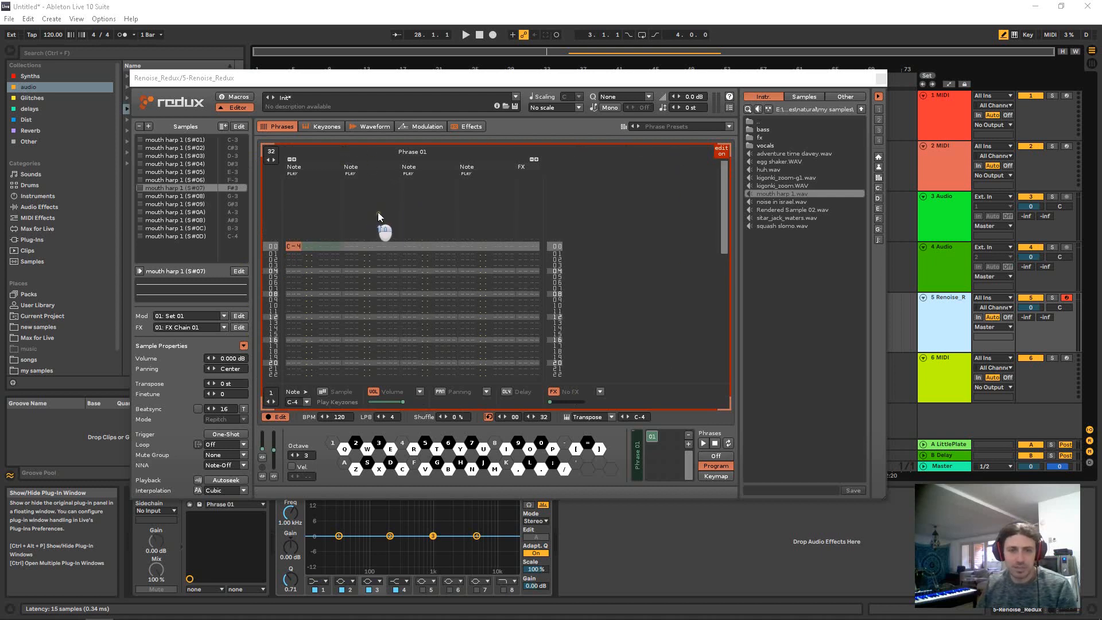
scroll(387, 200, down, 4)
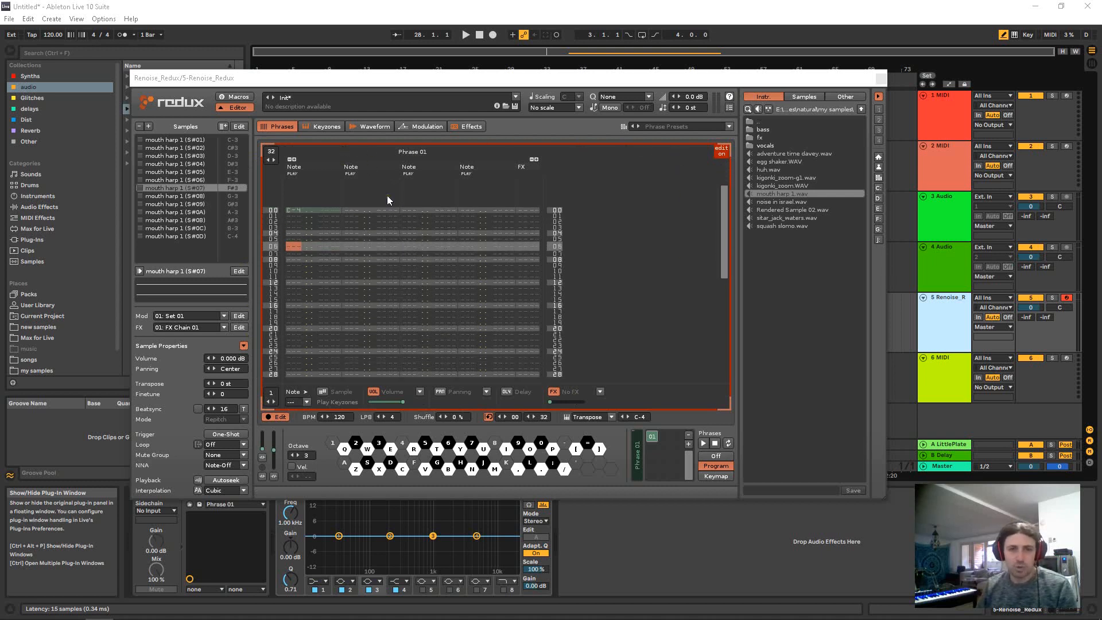
scroll(387, 199, up, 4)
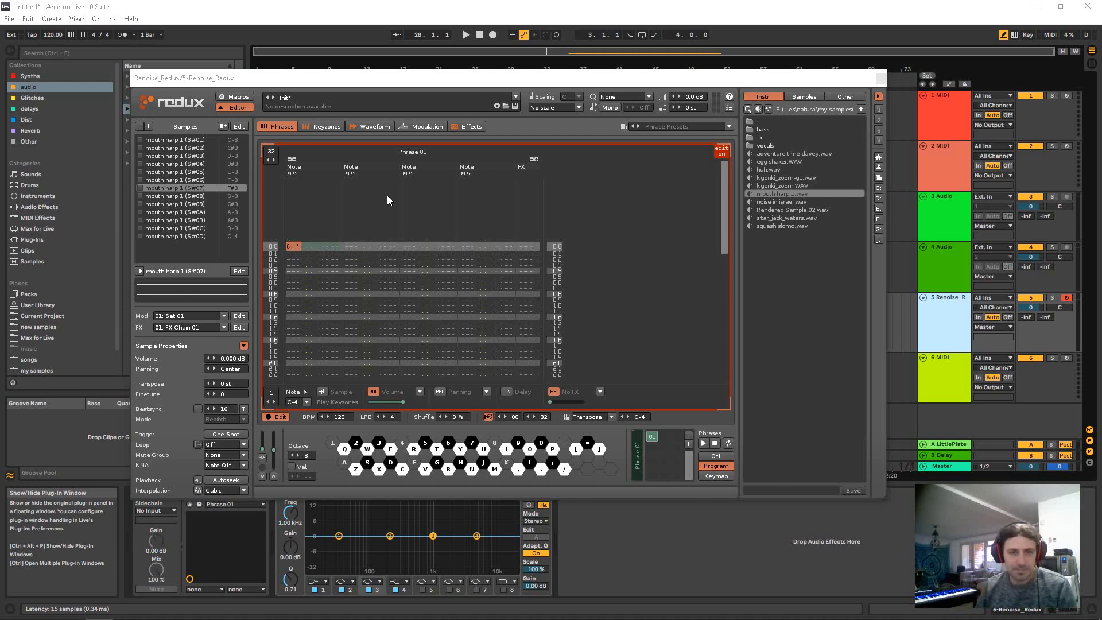
Step: Replace the note on line 00 of the phrase's first note column with C-3
click(356, 470)
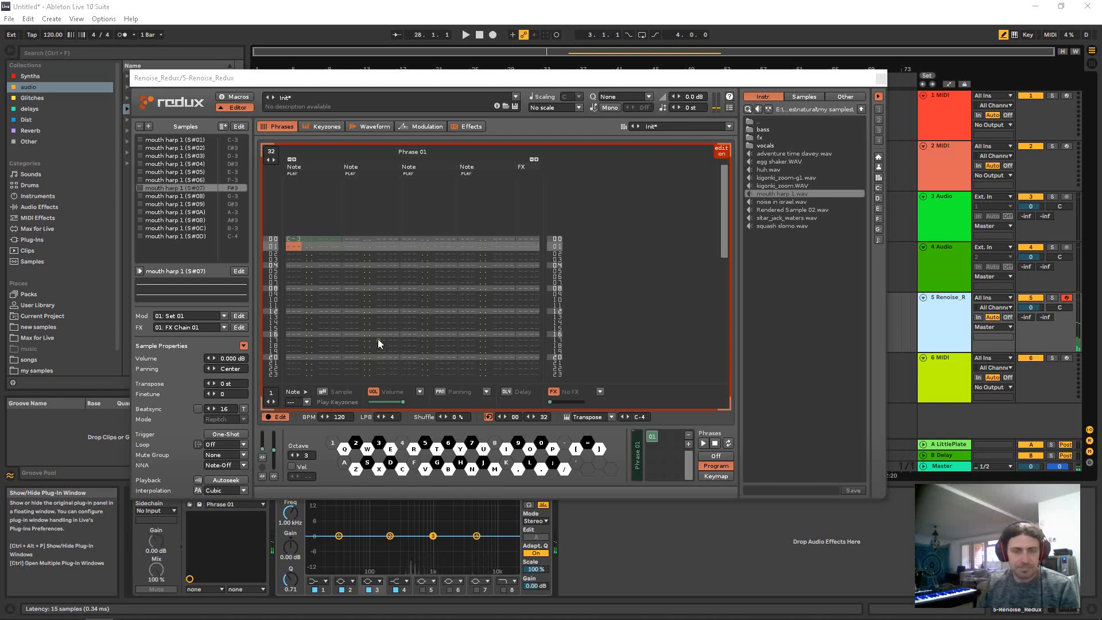
click(298, 454)
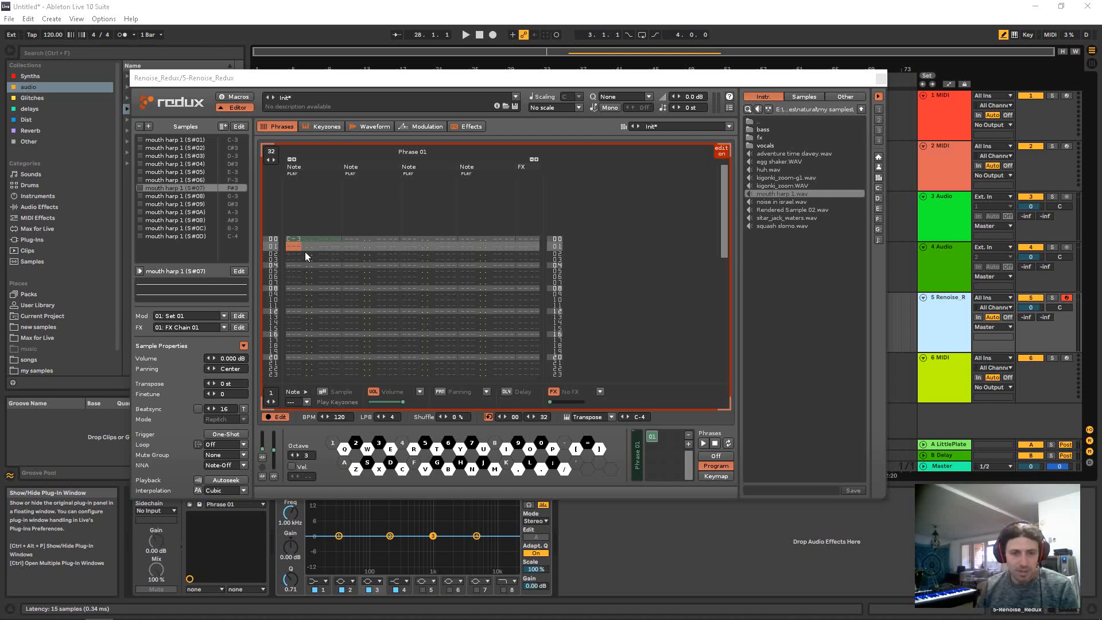
click(354, 470)
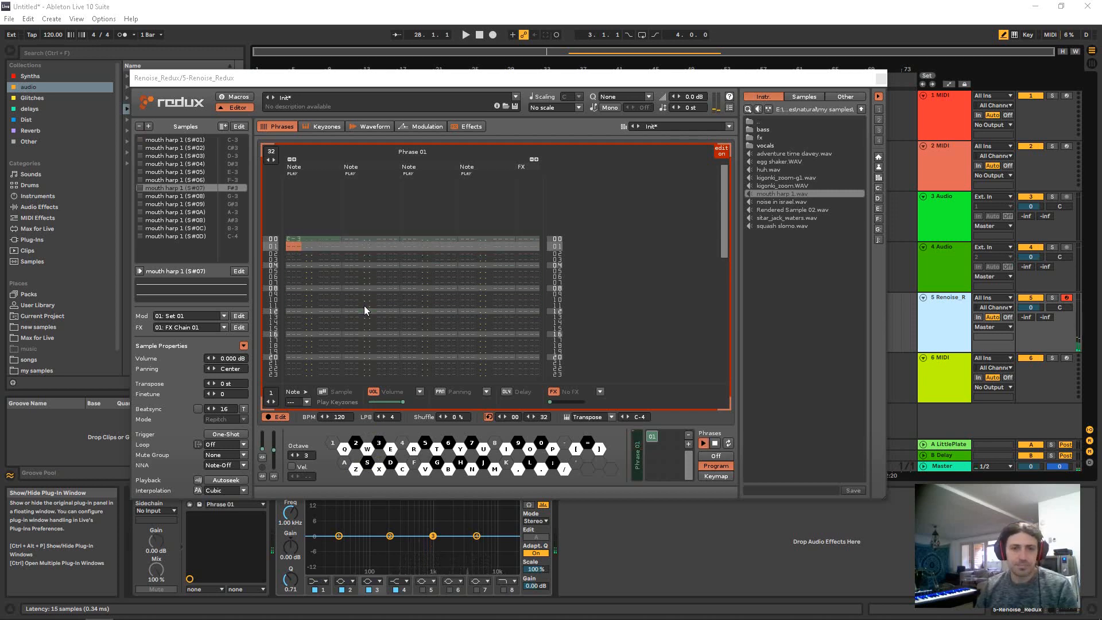
scroll(378, 307, up, 1)
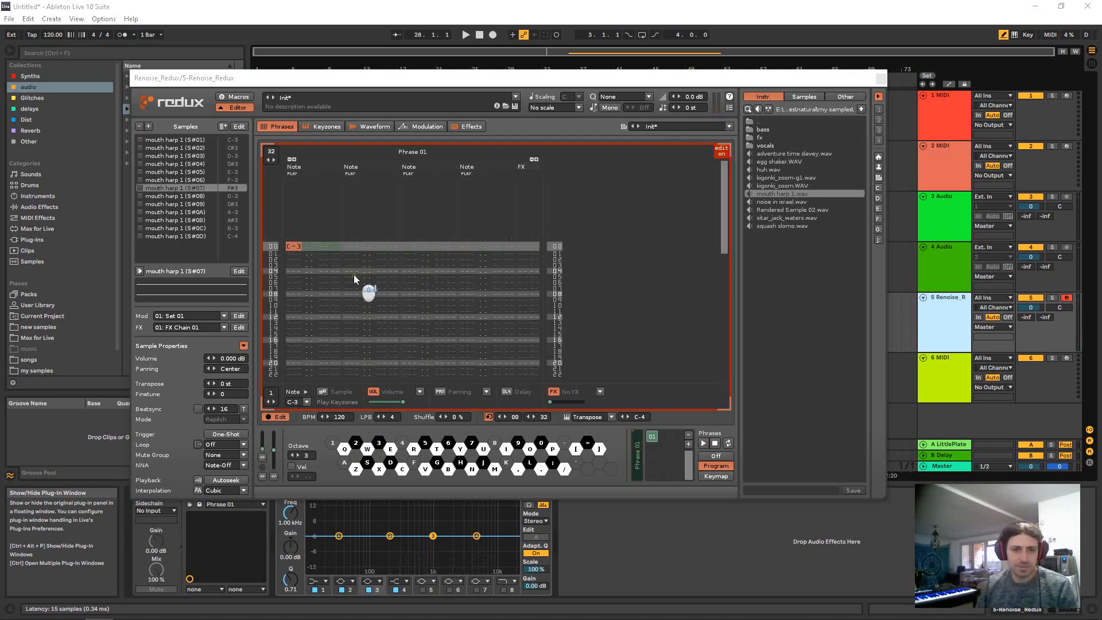
Step: Select the sample mouth harp 1 (S#01) and enter a C-3 note on line 01 of the second note column
click(178, 140)
click(310, 287)
scroll(319, 270, up, 8)
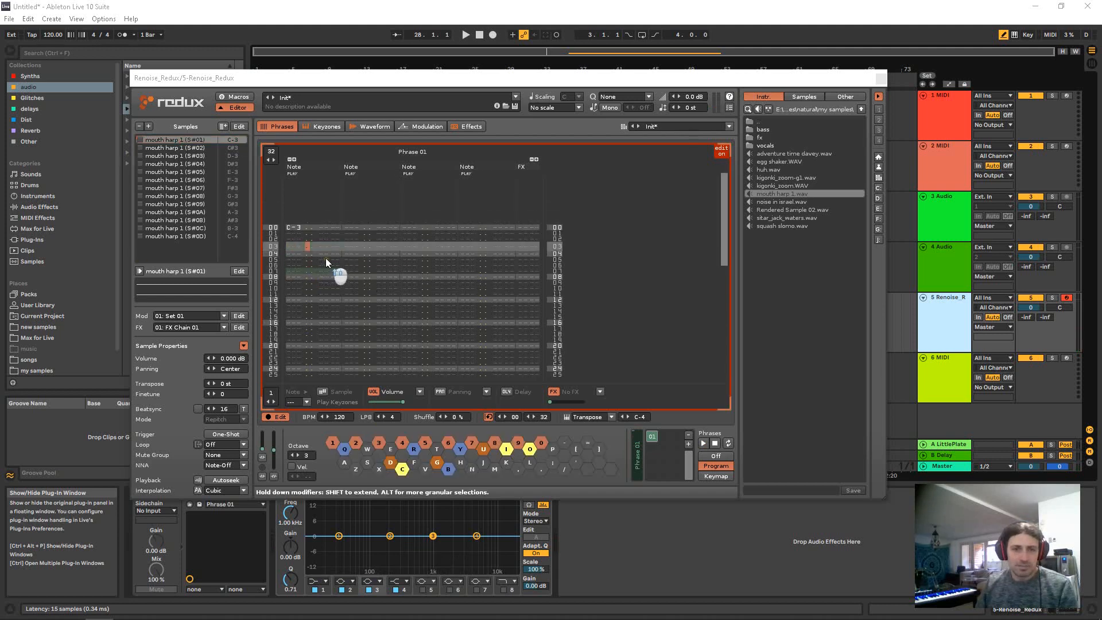
scroll(338, 254, down, 1)
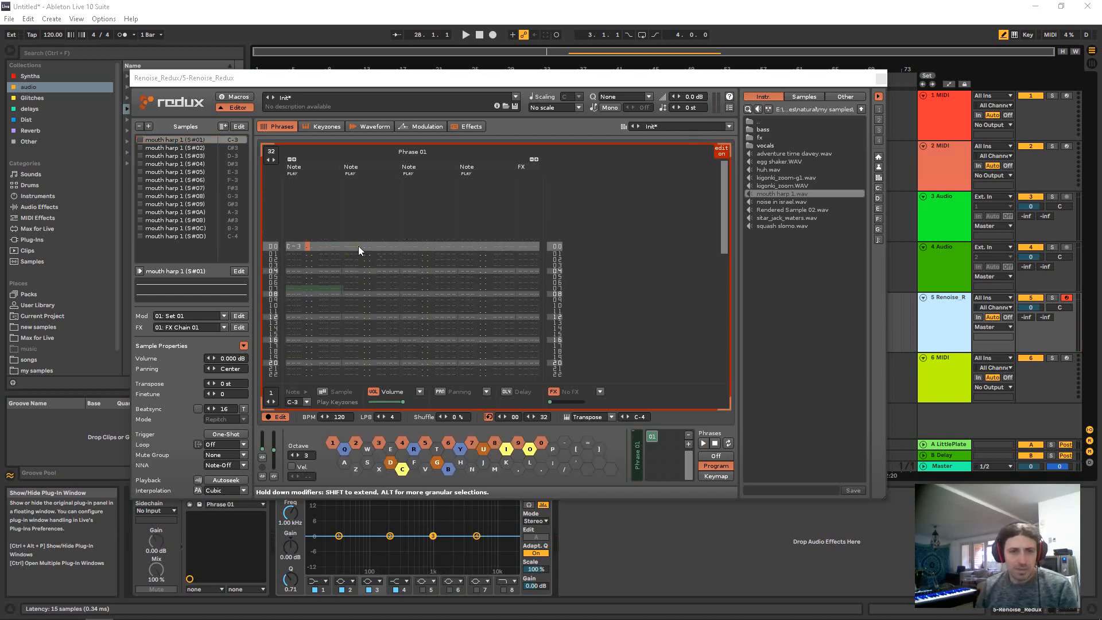
key(Left)
key(Down)
key(Right)
key(Right)
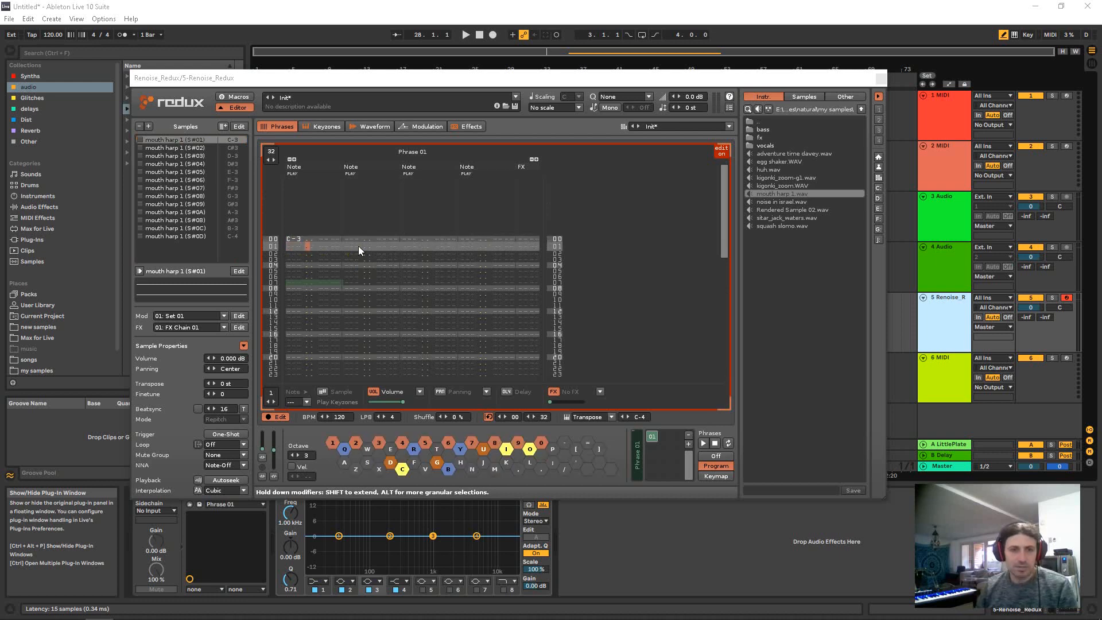
key(Down)
key(Up)
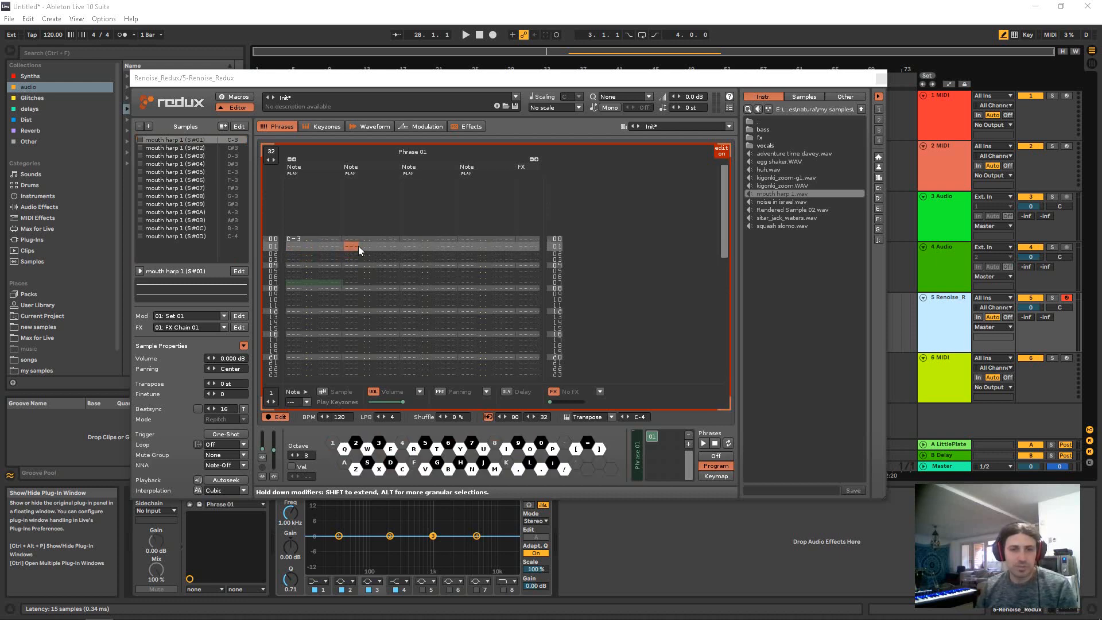
key(z)
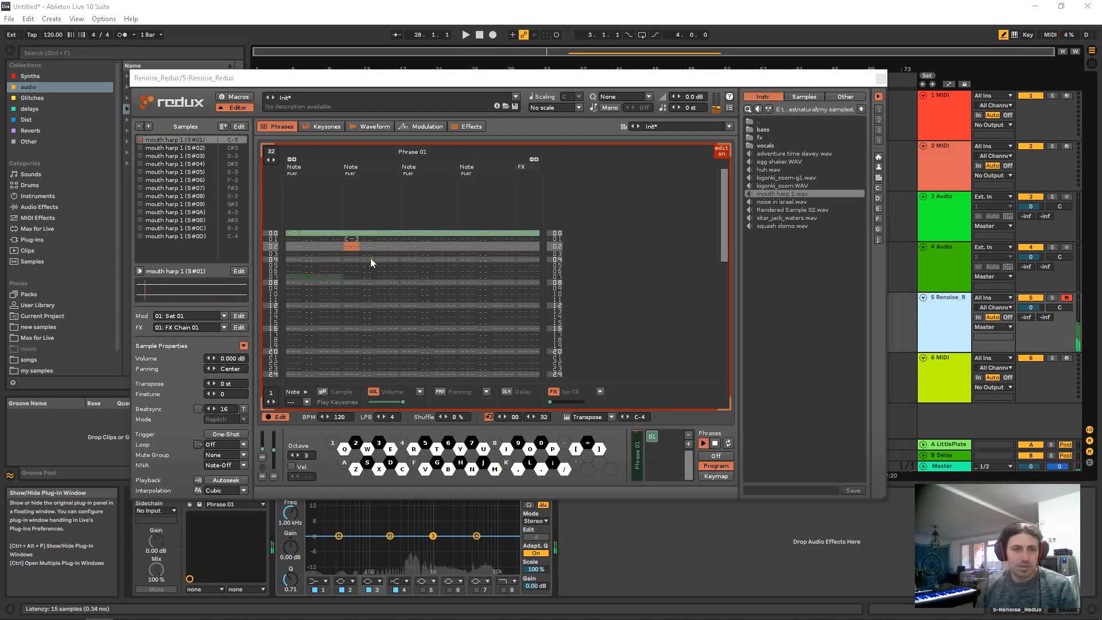
Step: Play back and stop Phrase 01 repeatedly to hear the C-3 notes in the first two note columns
key(space)
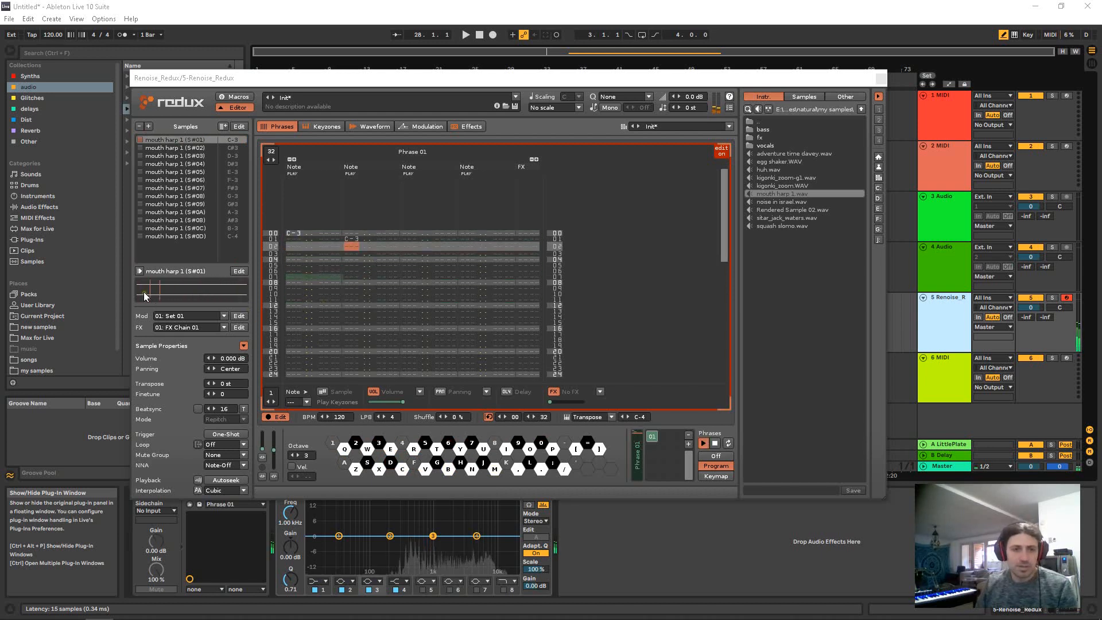
key(space)
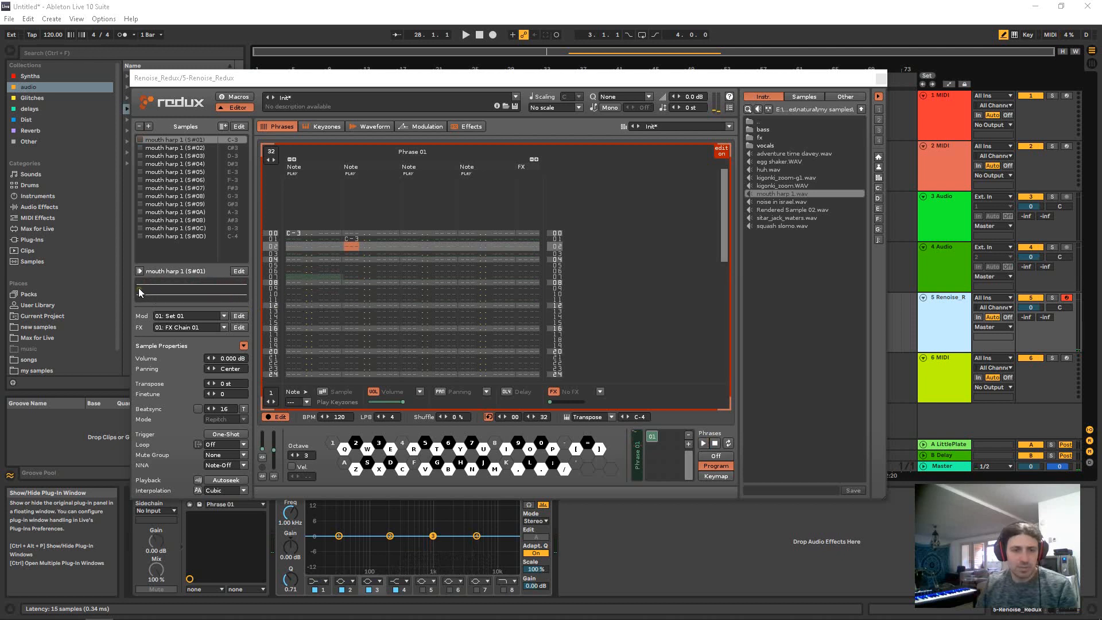
key(space)
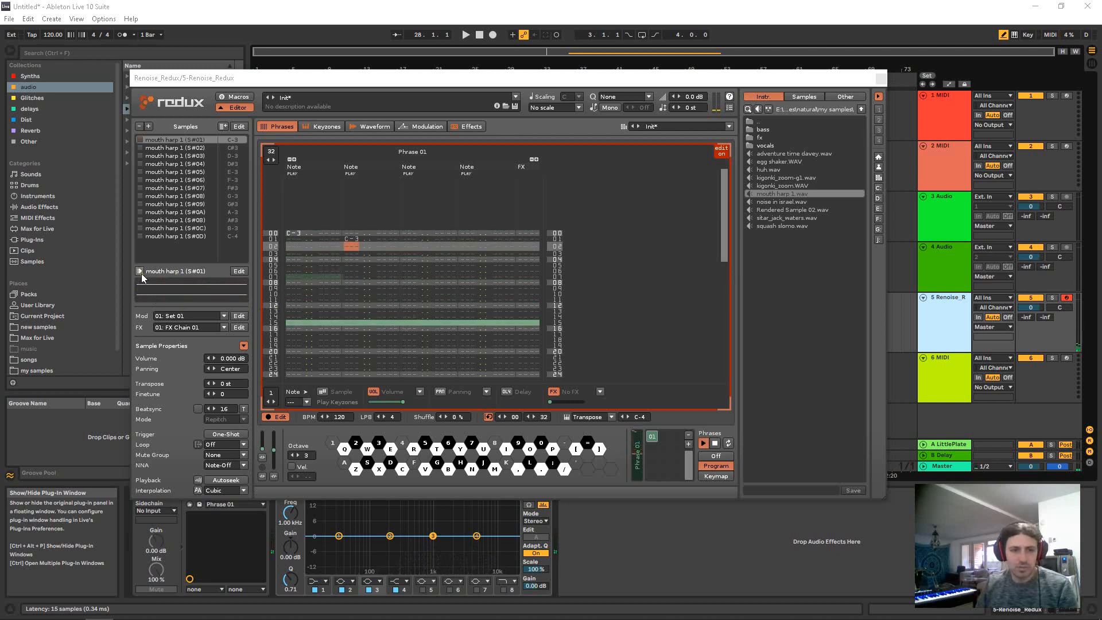
key(space)
Step: Enter a C-3 note on line 03 of the third note column and play the phrase
click(408, 249)
key(space)
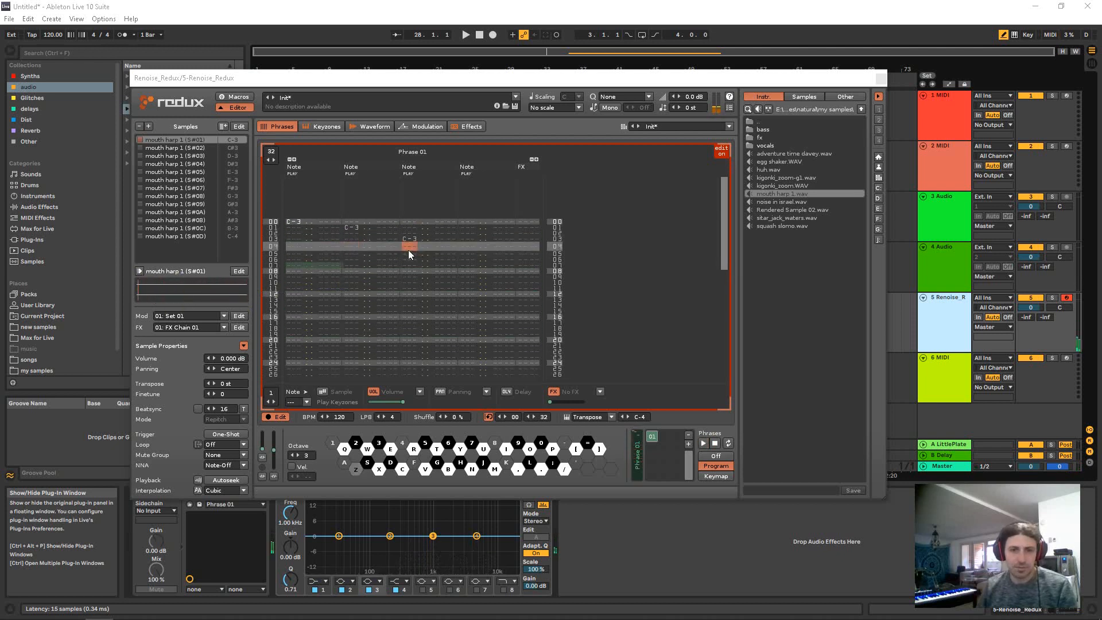
key(z)
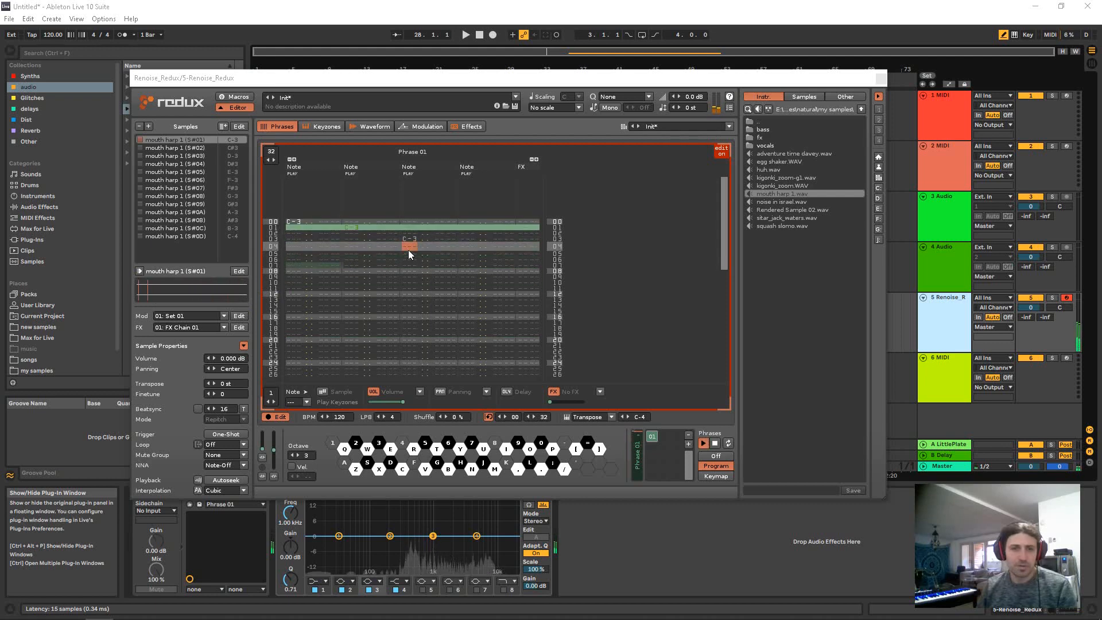
key(space)
Step: Cut the C-3 note from the third note column and return to the second column
scroll(407, 252, up, 5)
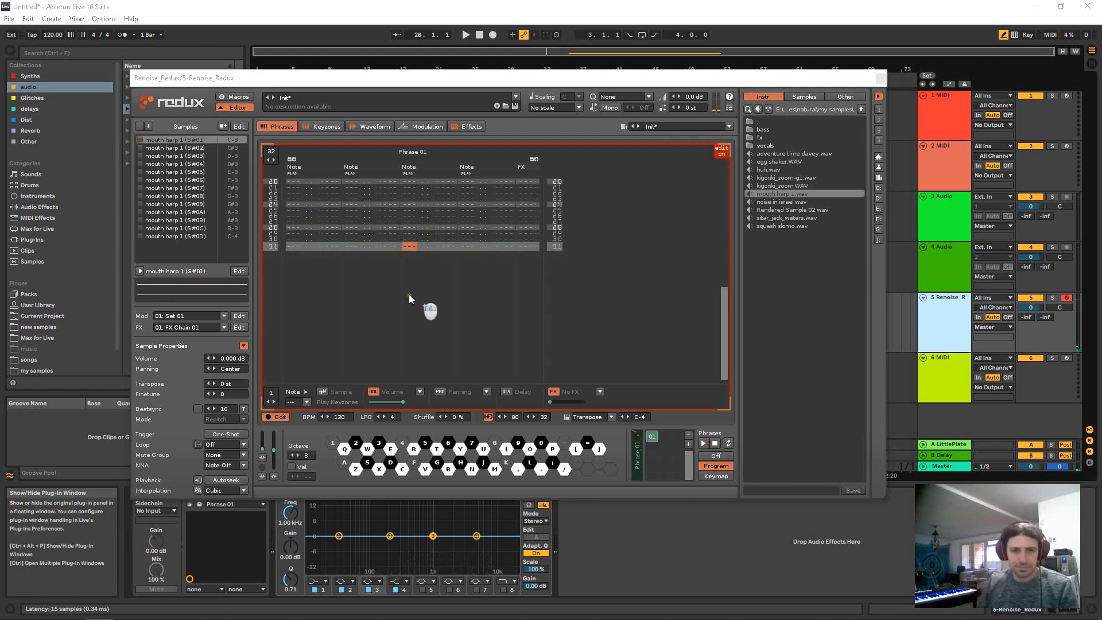
scroll(396, 244, down, 3)
drag(397, 240, 426, 288)
click(417, 276)
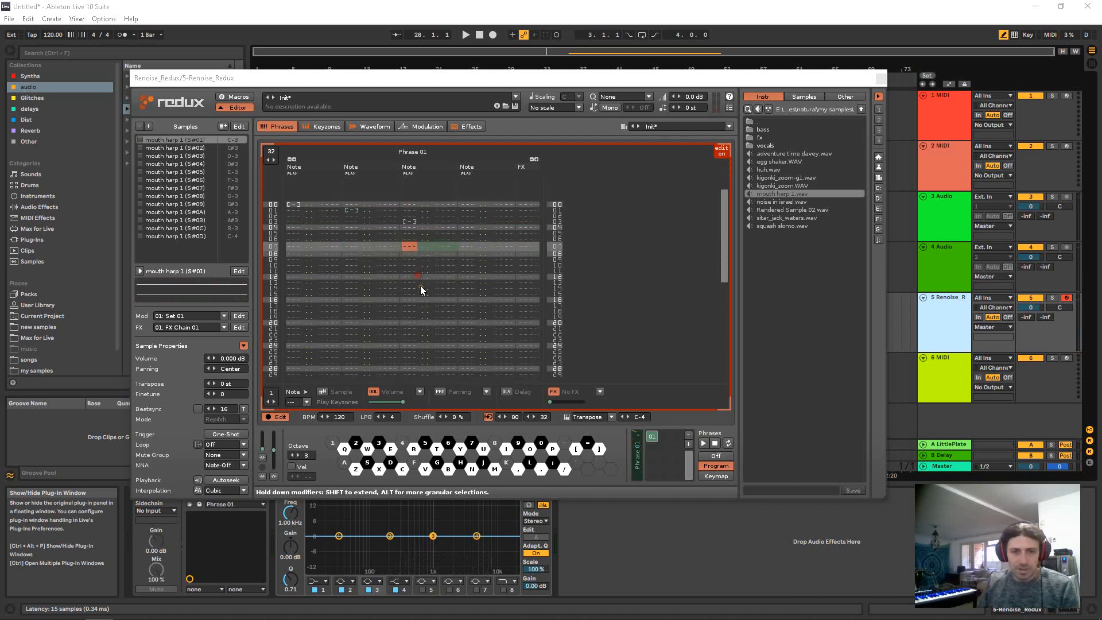
key(ctrl+x)
scroll(411, 248, up, 4)
key(shift+Tab)
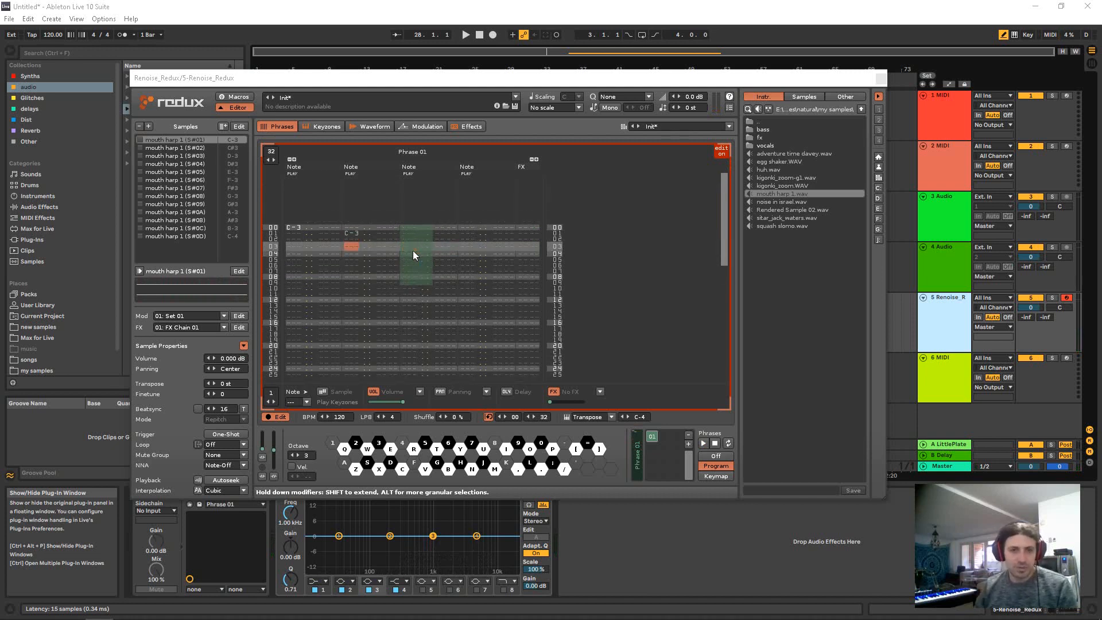
Step: Examine the volume and effect sub-columns beside the notes in the first two note columns
key(Up)
key(Up)
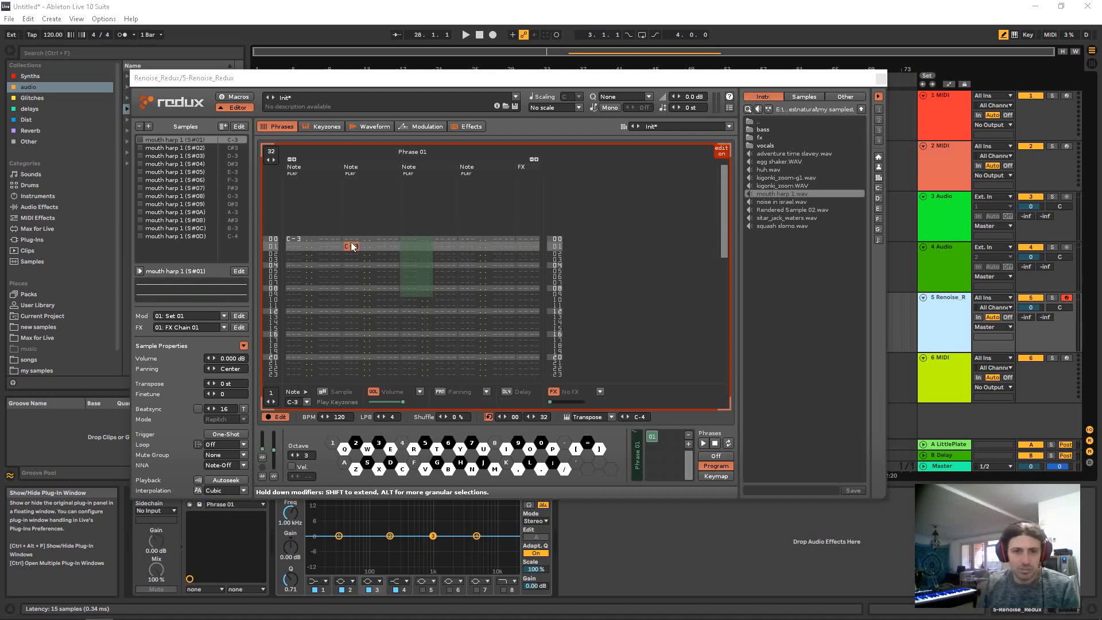
key(Left)
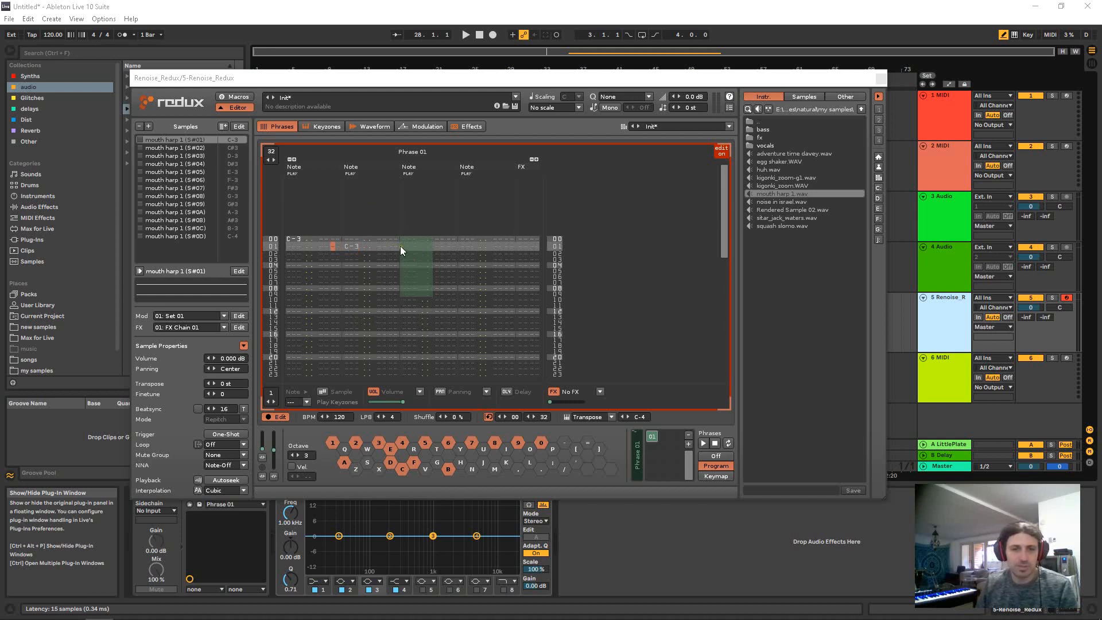
key(Left)
key(Left)
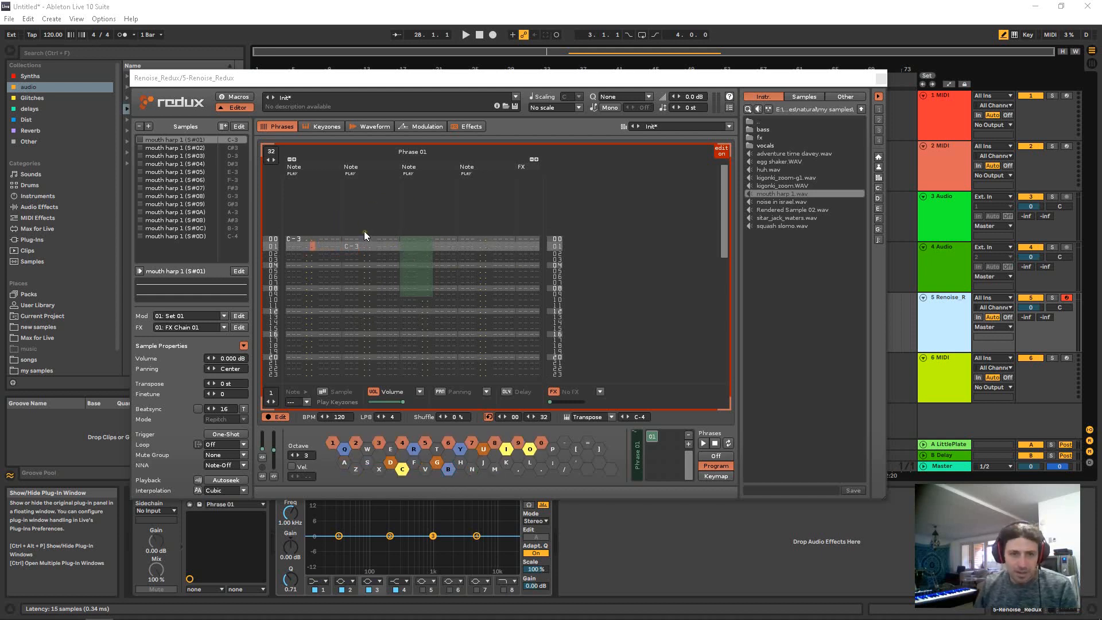
drag(306, 246, 293, 227)
click(293, 249)
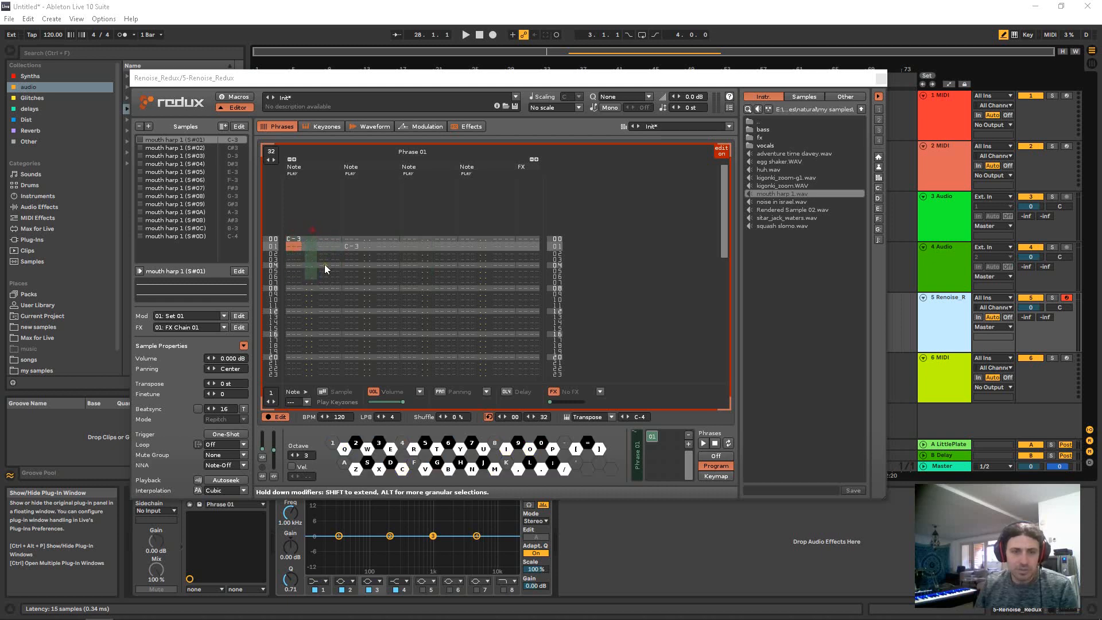
drag(310, 268, 321, 269)
key(Up)
key(Up)
key(Up)
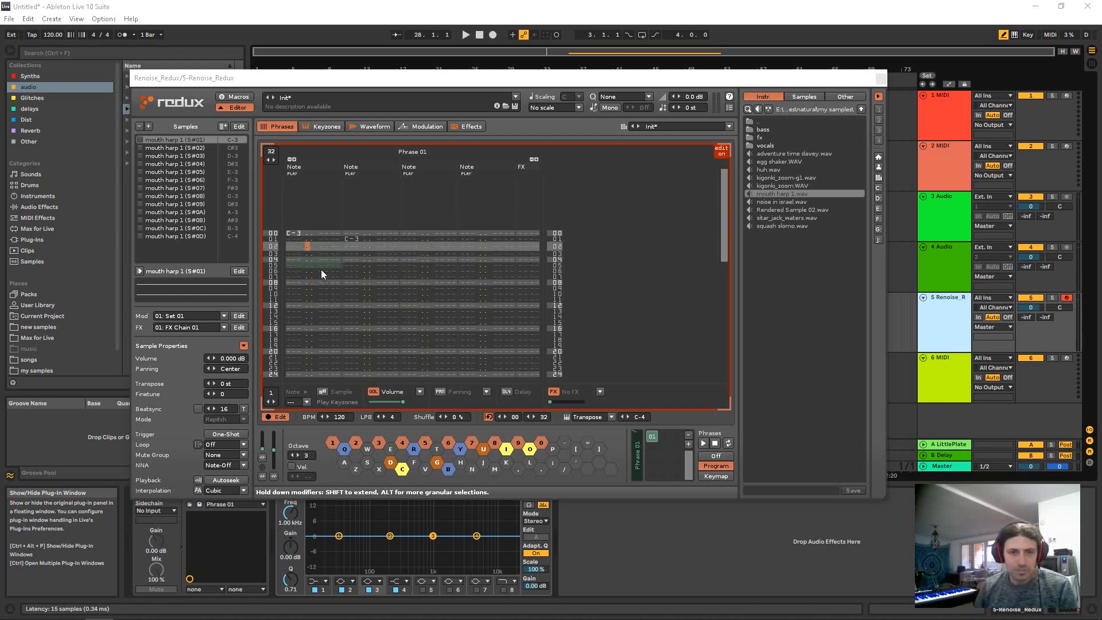
key(Up)
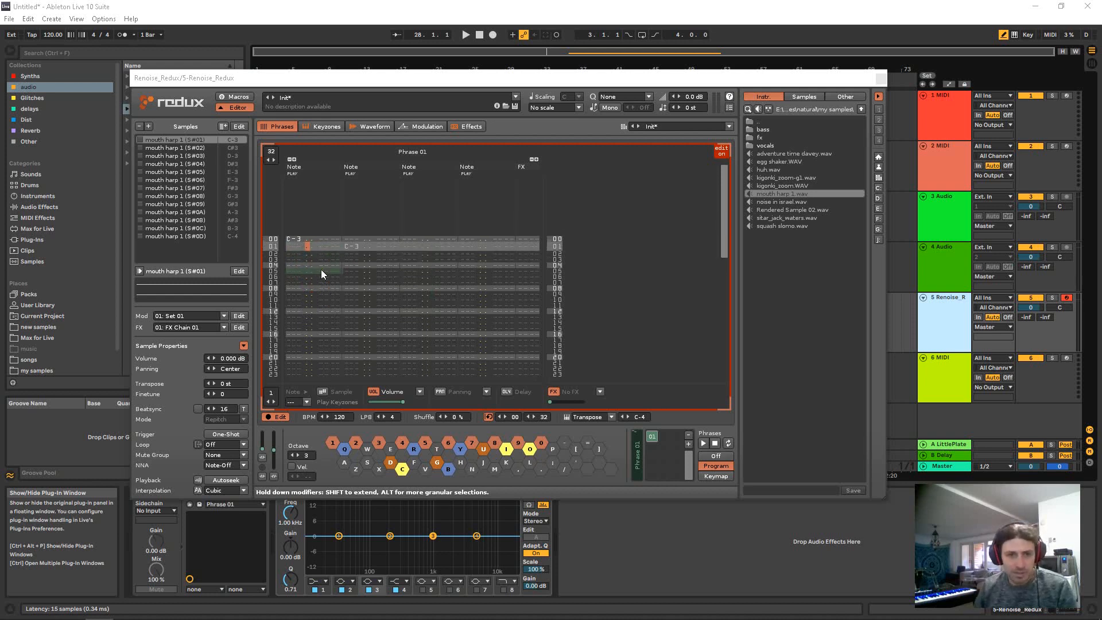
Step: Set the volume of the C-3 note on line 01 of the second note column to 20 and play the phrase
key(Right)
key(Right)
key(Right)
key(Right)
key(Right)
key(Right)
key(Right)
key(Right)
key(Left)
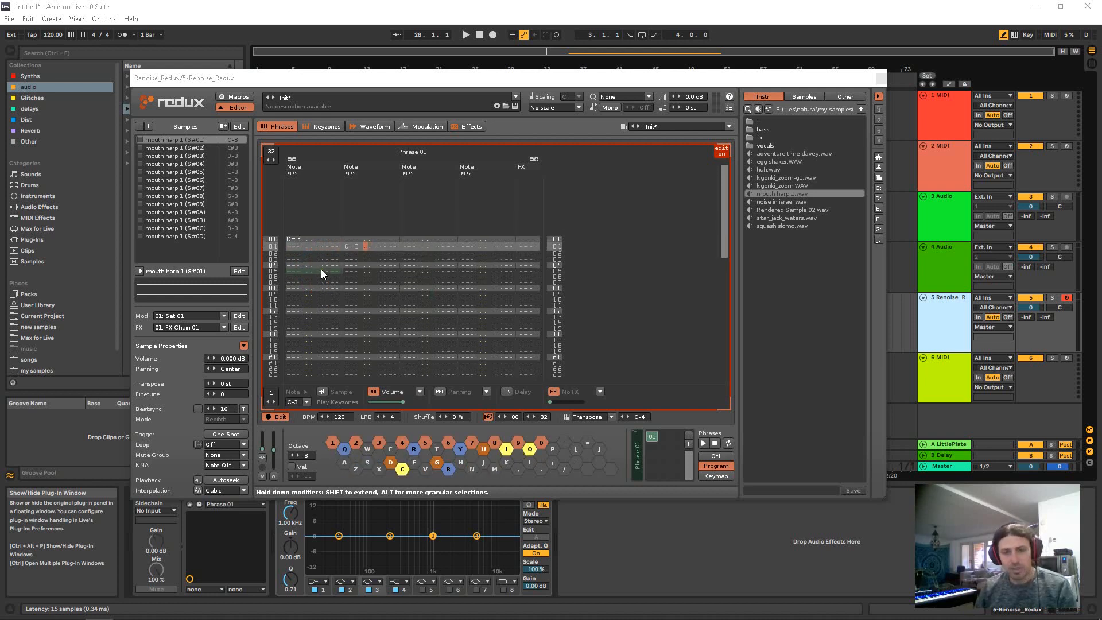
text(20)
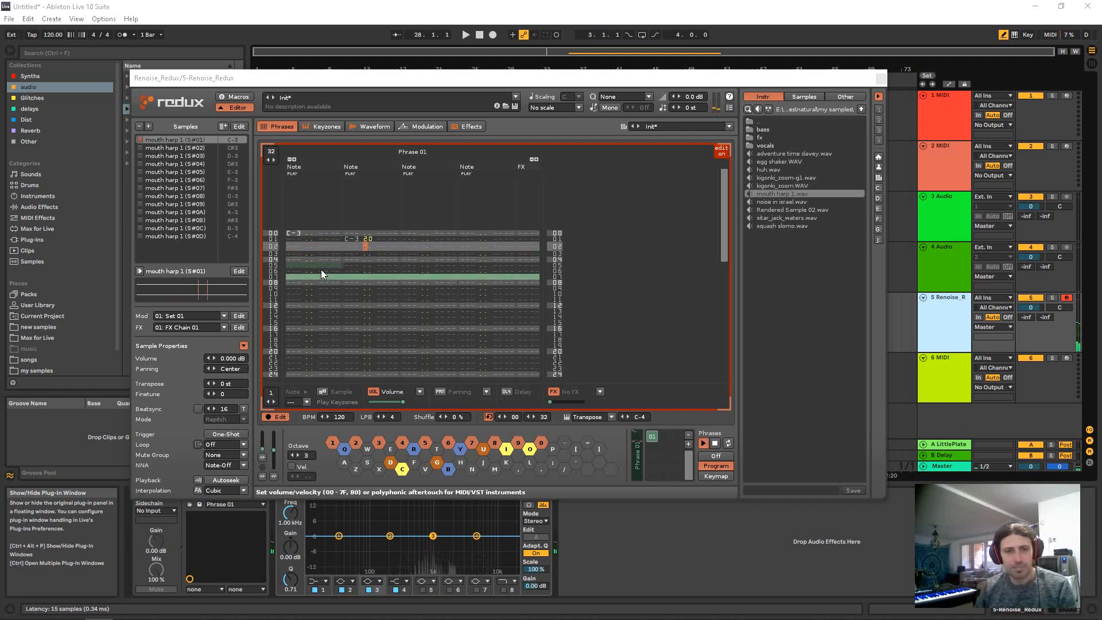
key(space)
key(space)
key(space)
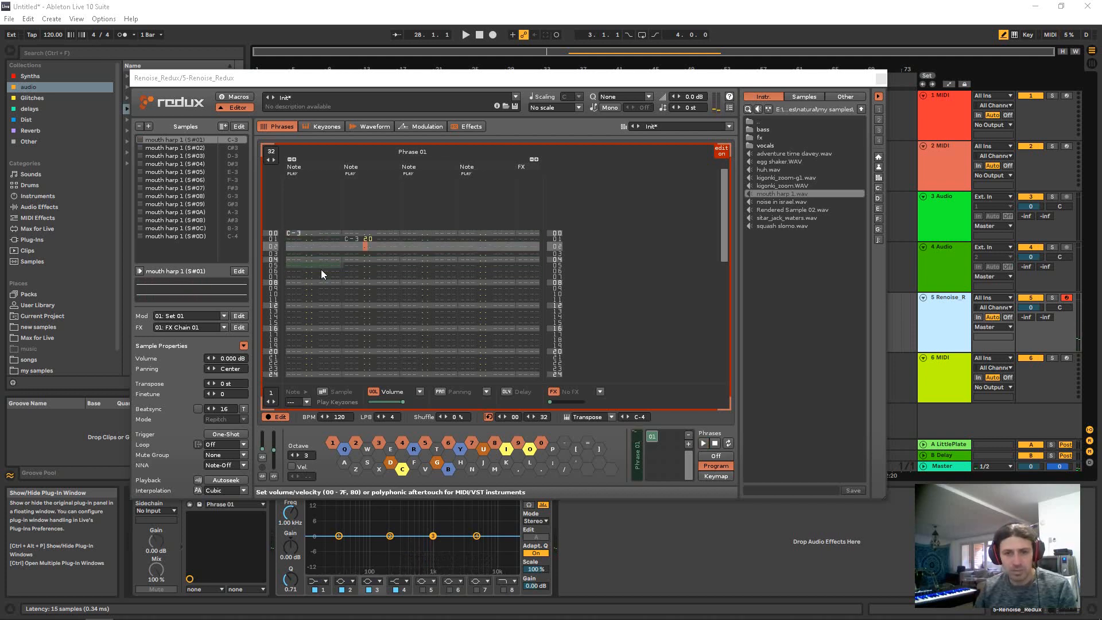
Step: Raise the volume of the second column's C-3 note to 30 and play the phrase again
key(Up)
text(3)
key(space)
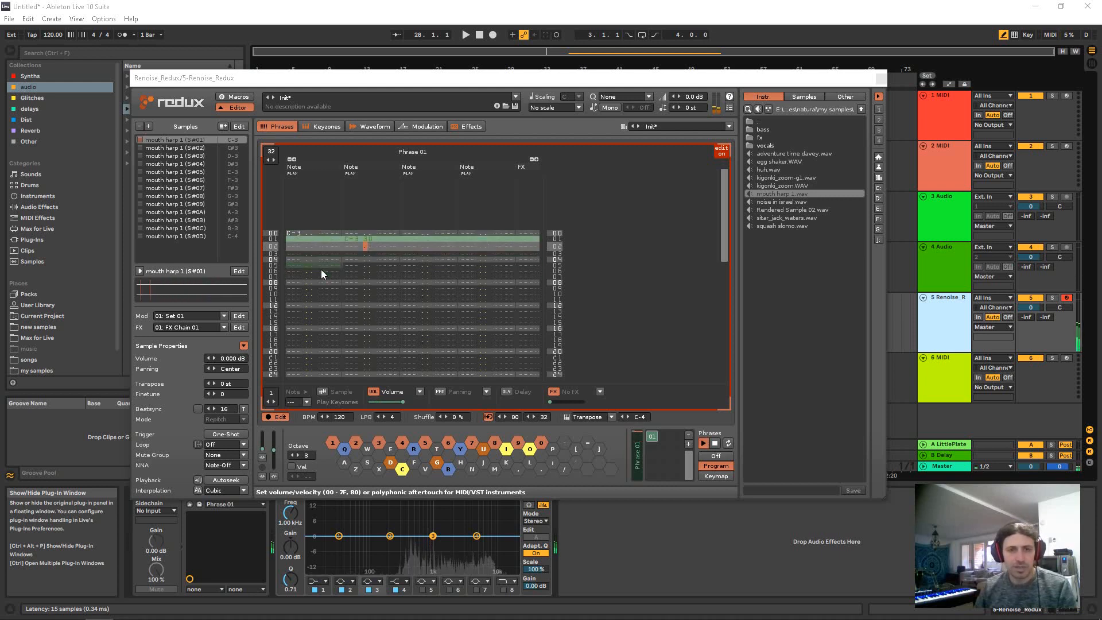
key(space)
key(Up)
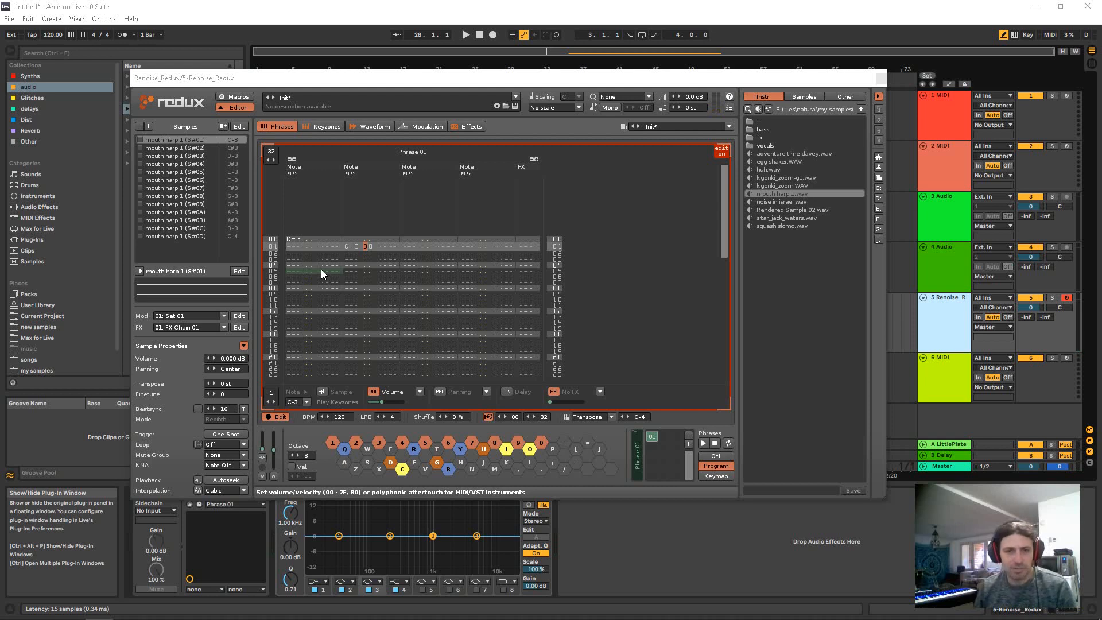
key(space)
key(space)
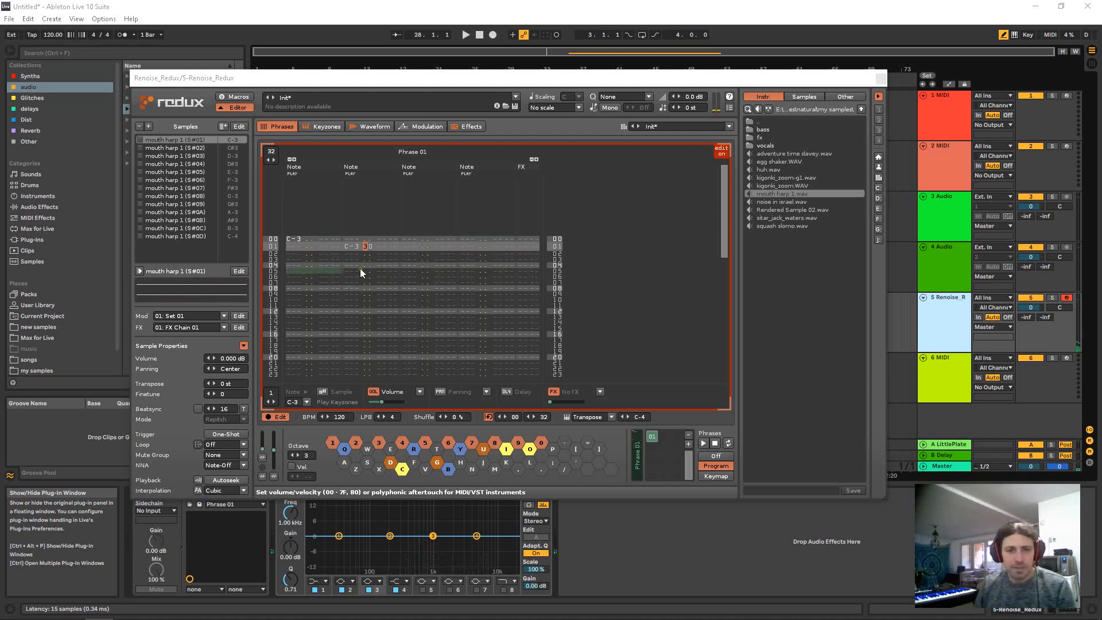
Step: Delete the C-3 note and its volume value from line 01 of the second note column
click(349, 252)
key(Delete)
click(367, 268)
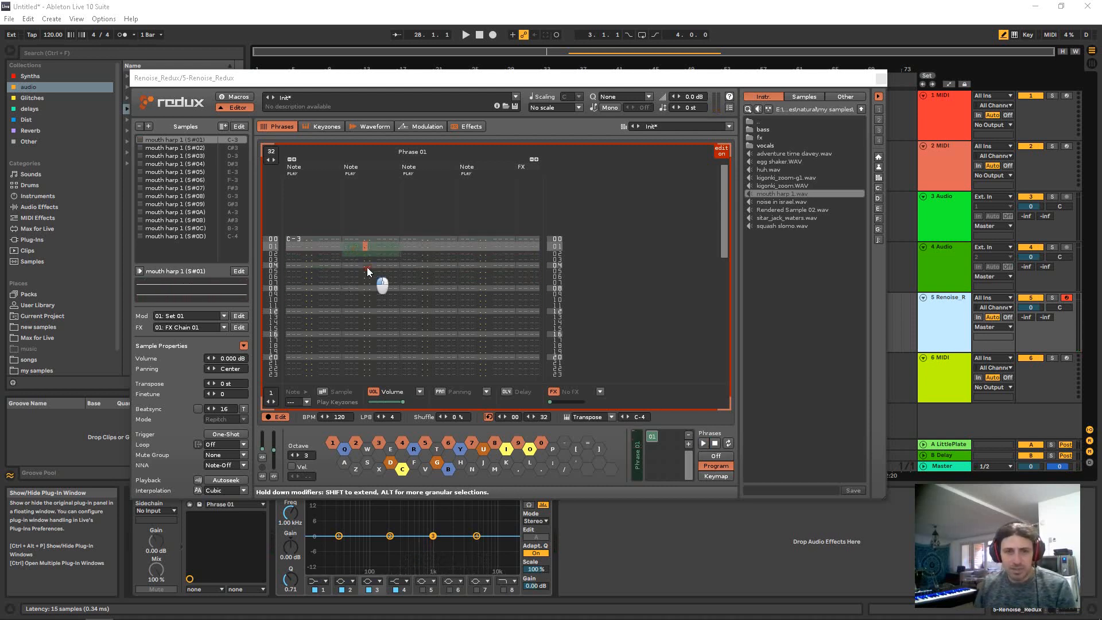
Step: Examine the effect sub-column of the first note column, from line 00 downward
key(shift+Tab)
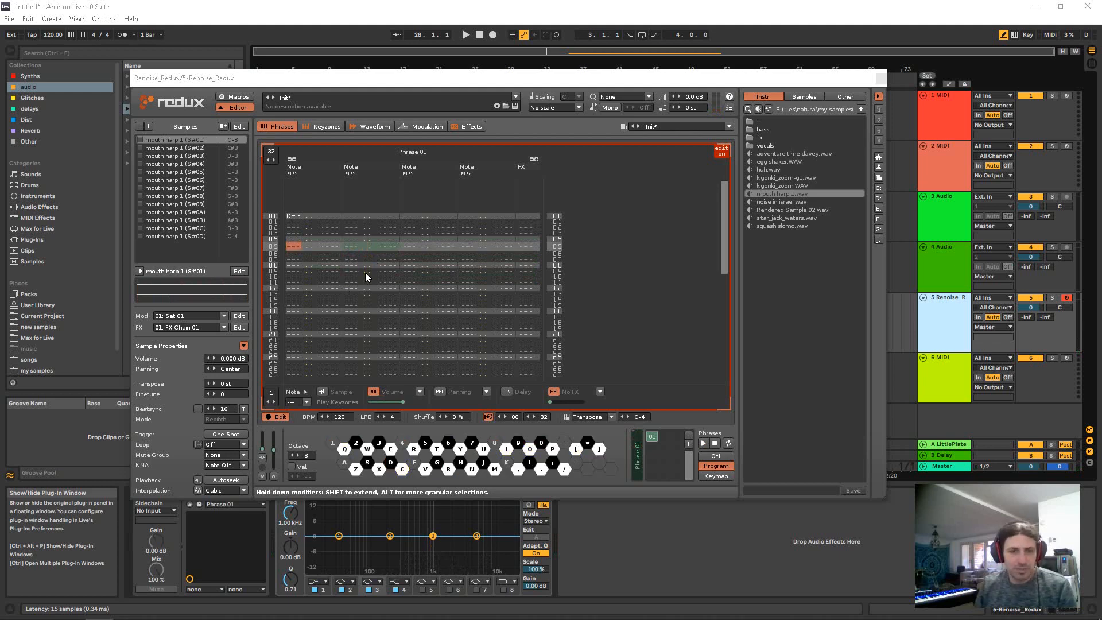
scroll(344, 258, up, 3)
scroll(342, 258, down, 7)
scroll(338, 273, up, 5)
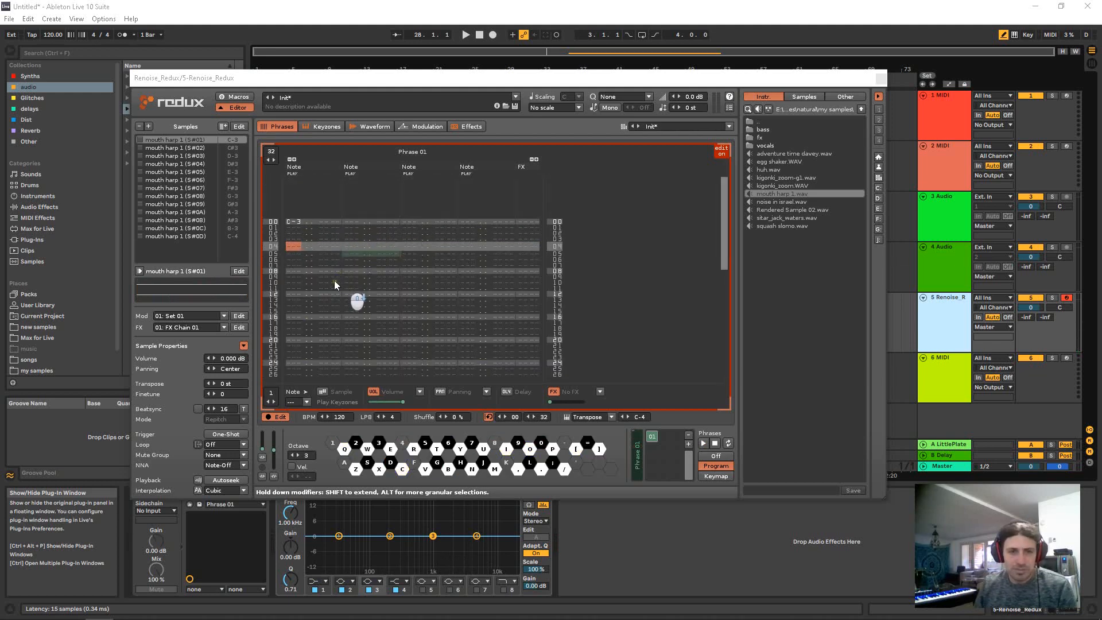
scroll(349, 261, up, 4)
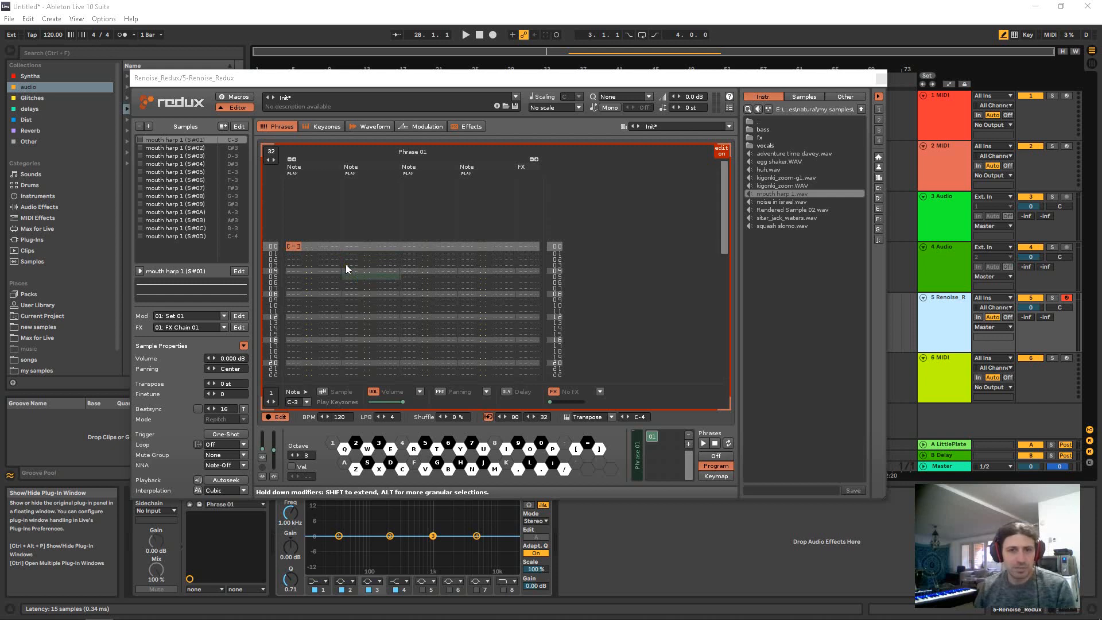
key(Right)
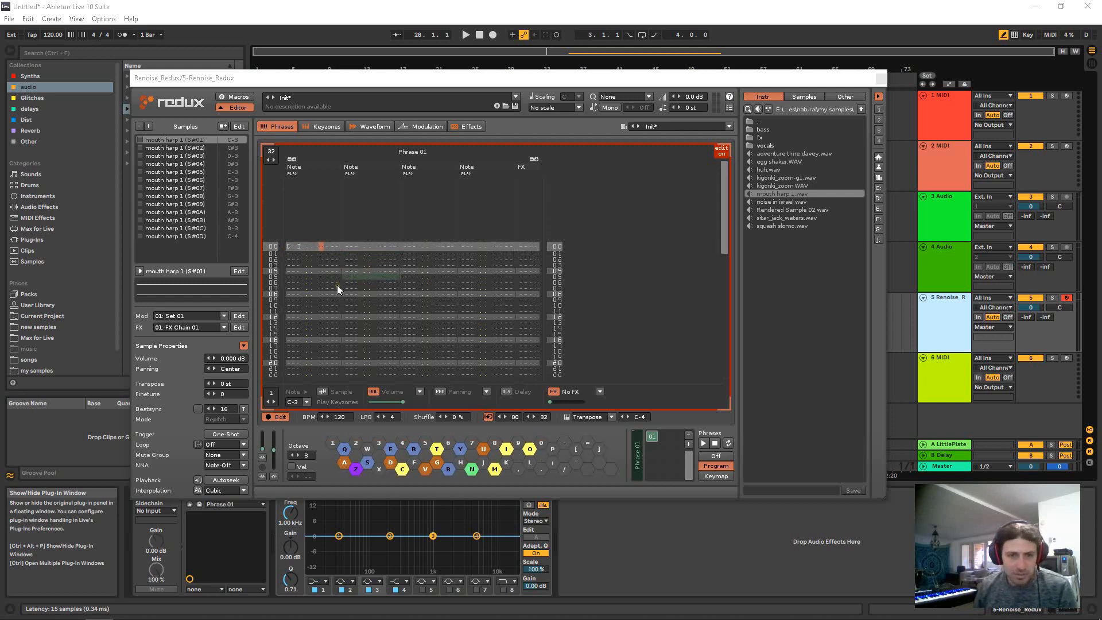
drag(325, 253, 330, 271)
click(330, 271)
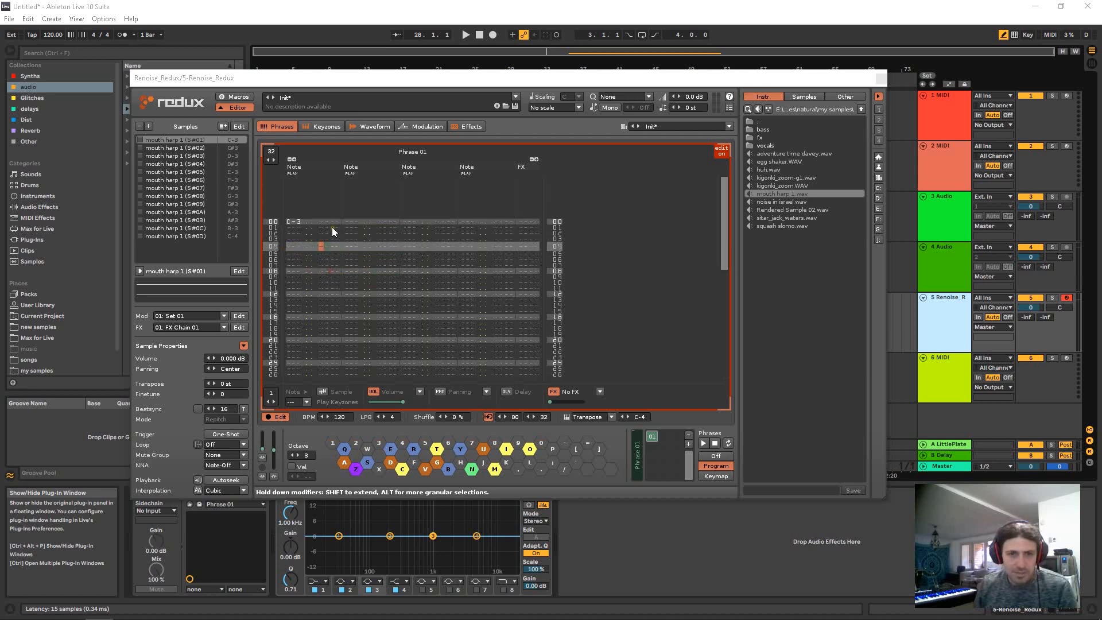
drag(331, 224, 330, 274)
scroll(330, 308, up, 4)
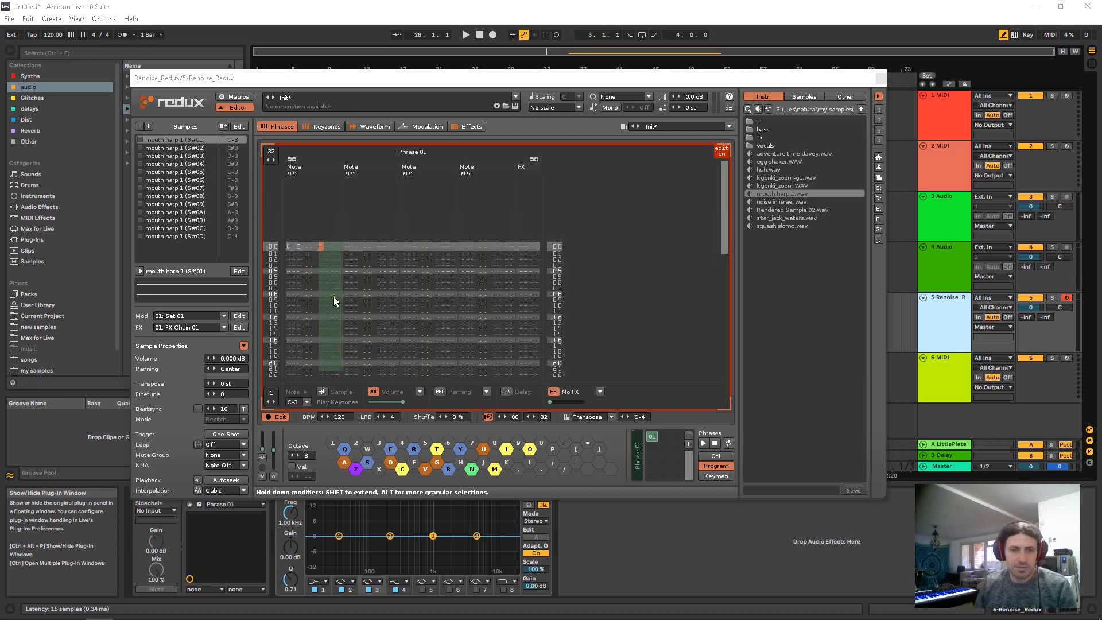
double_click(332, 294)
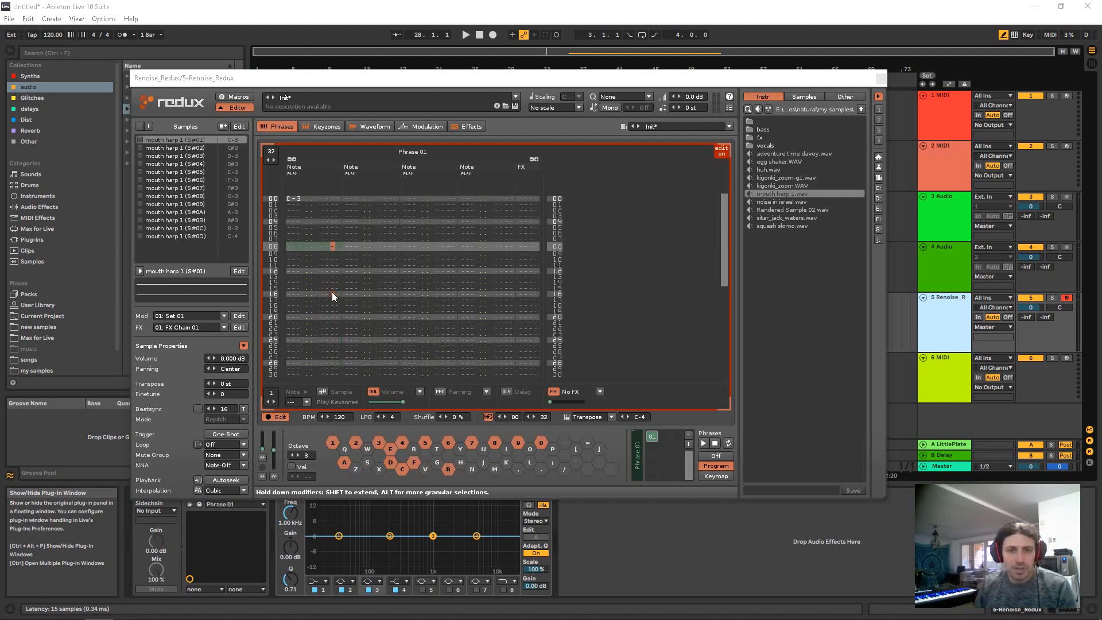
scroll(332, 292, up, 7)
scroll(337, 279, up, 1)
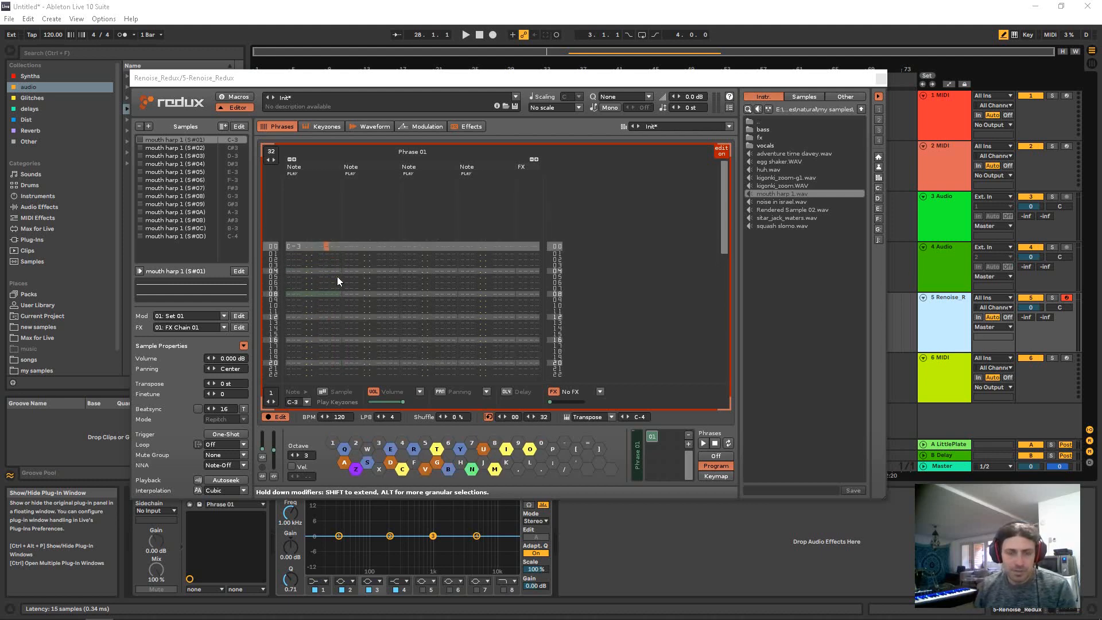
Step: Review the list of phrase effect commands and enter the vibrato command V on line 00 of the first note column
click(601, 389)
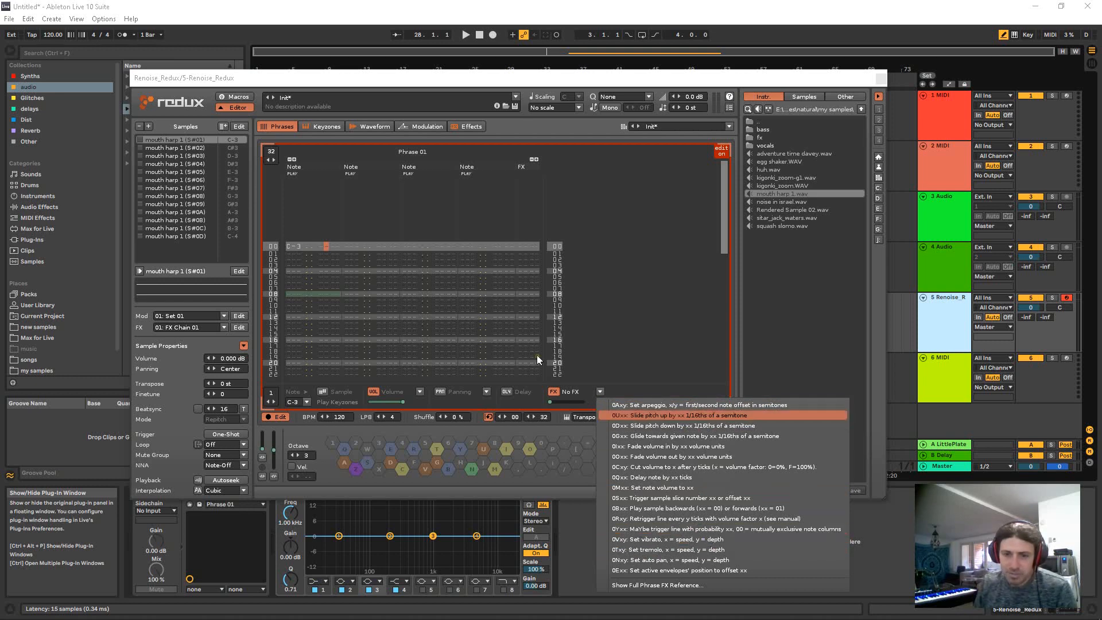
click(395, 284)
key(Down)
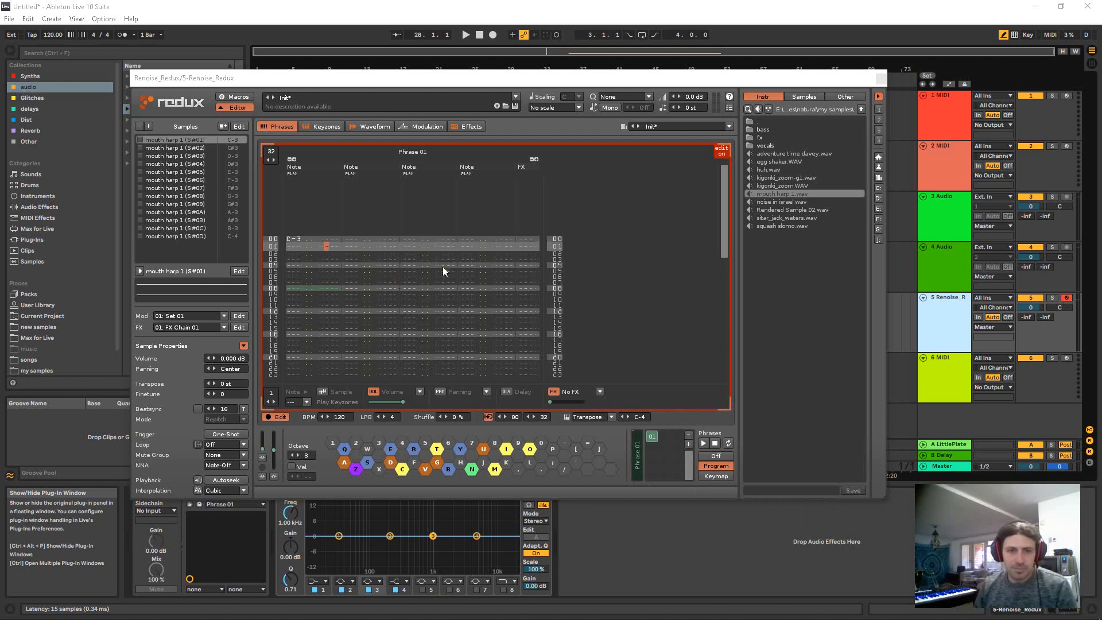
key(Up)
text(v)
key(Up)
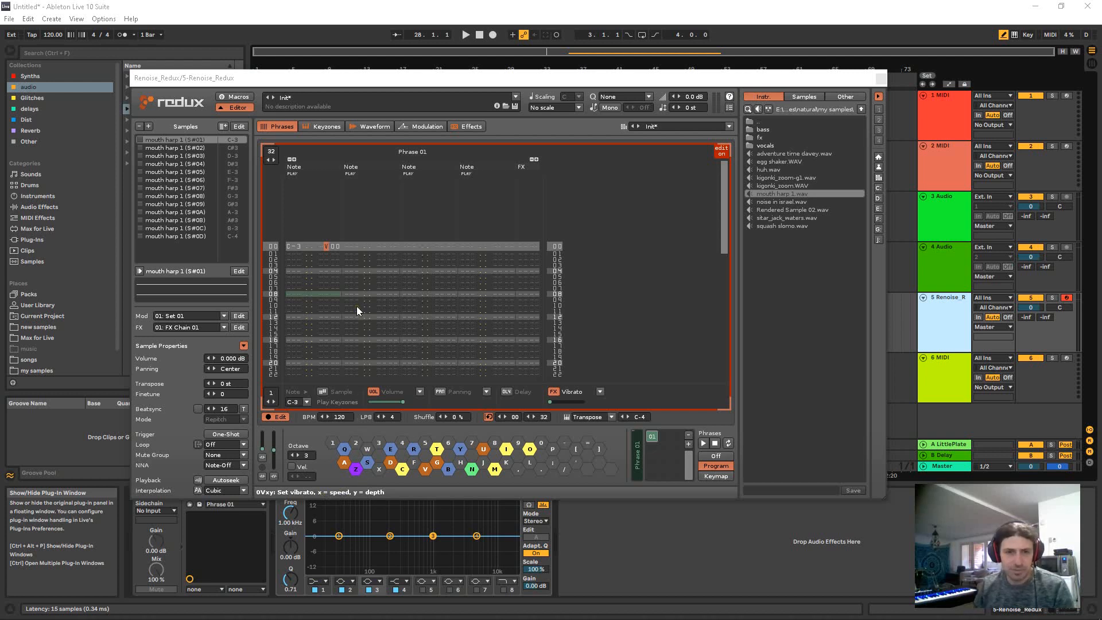
Step: Set the speed digit of the vibrato command on line 00 to F
key(Right)
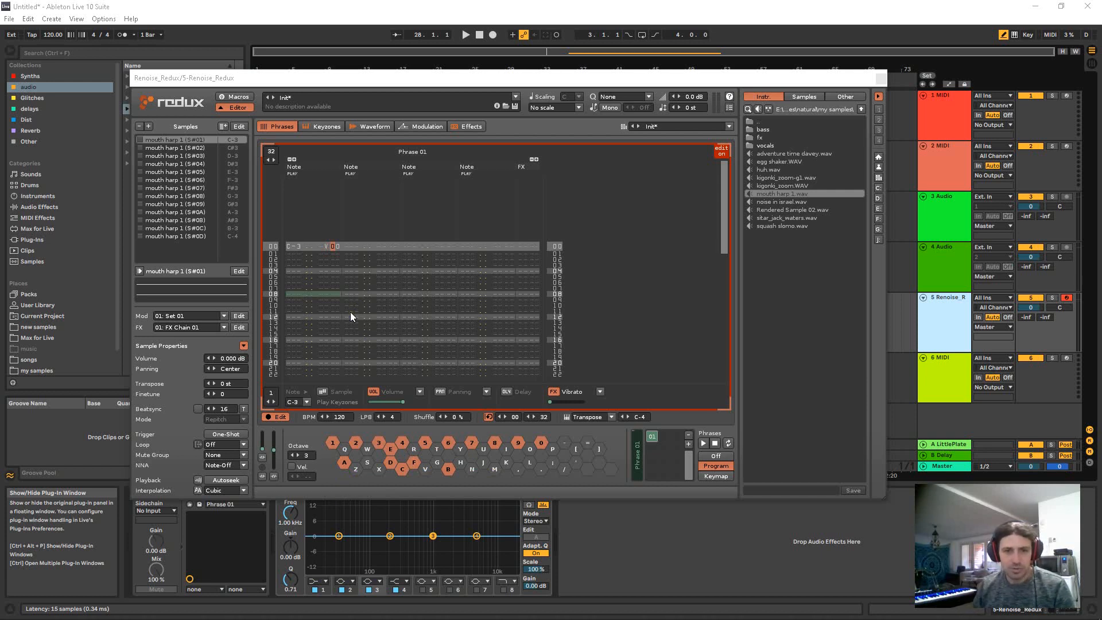
key(f)
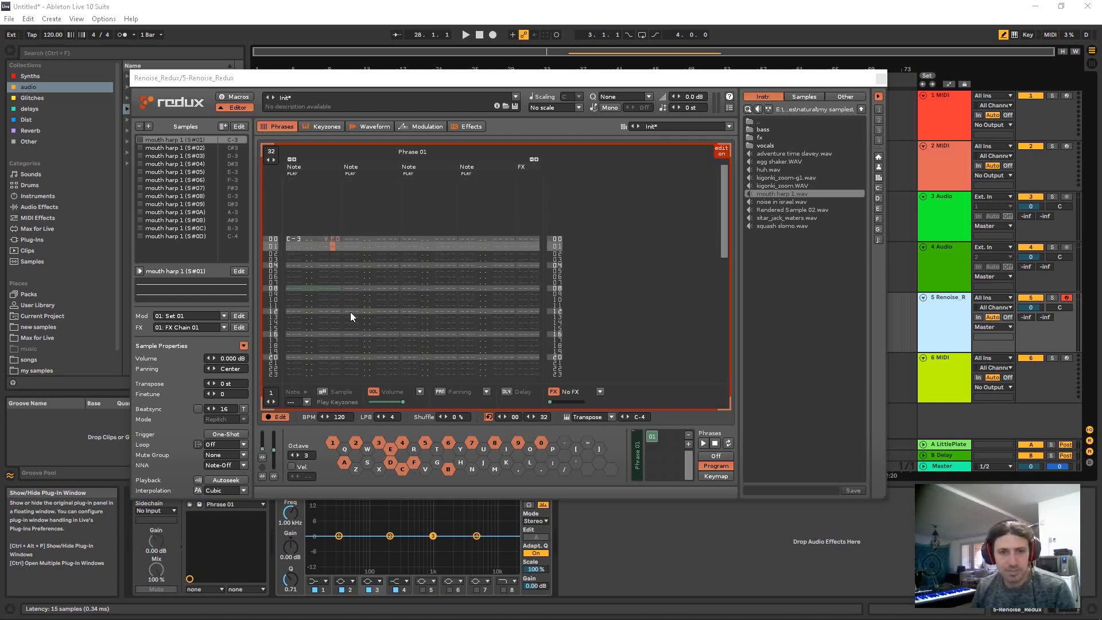
key(Up)
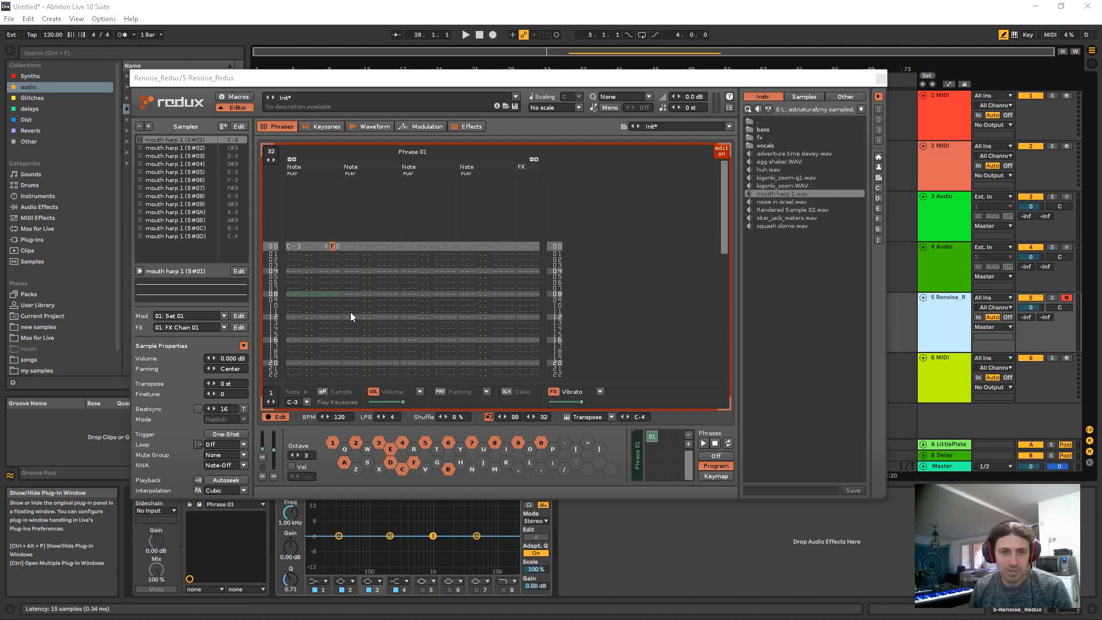
Step: Set the depth digit of the vibrato command on line 00 to F
key(Right)
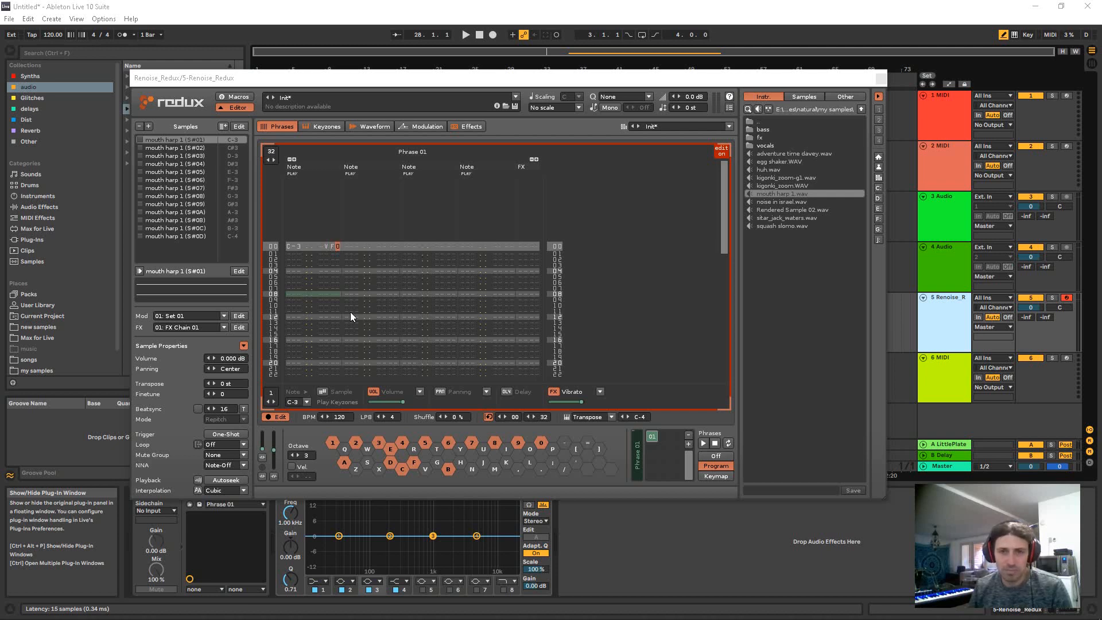
key(f)
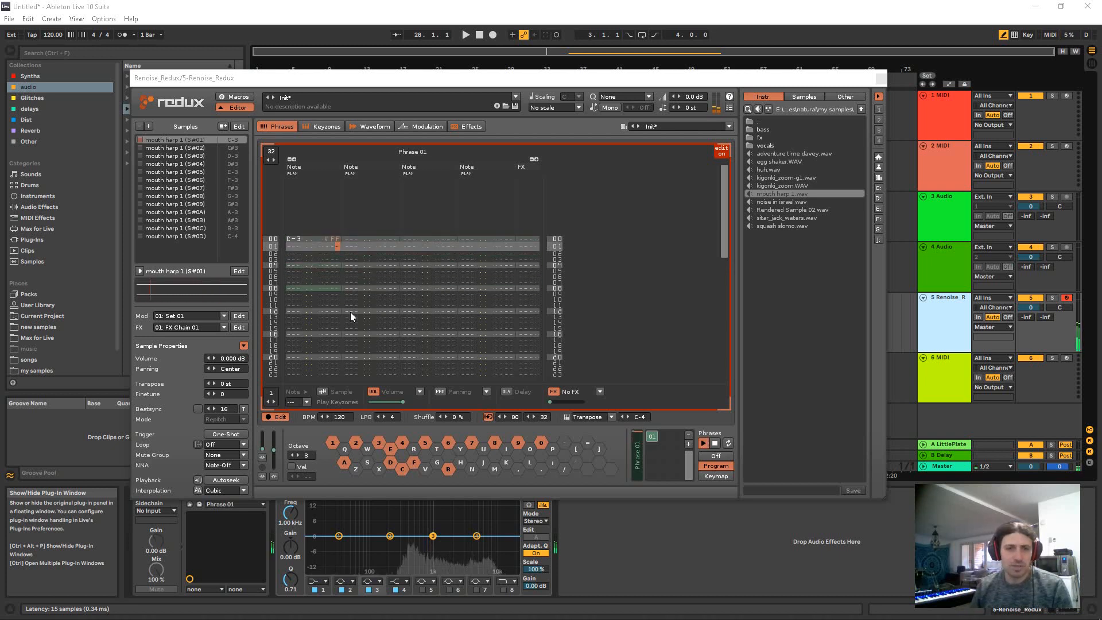
Step: Fill the effect sub-column of the first note column with vibrato commands V from line 01 to line 31
key(Left)
key(Left)
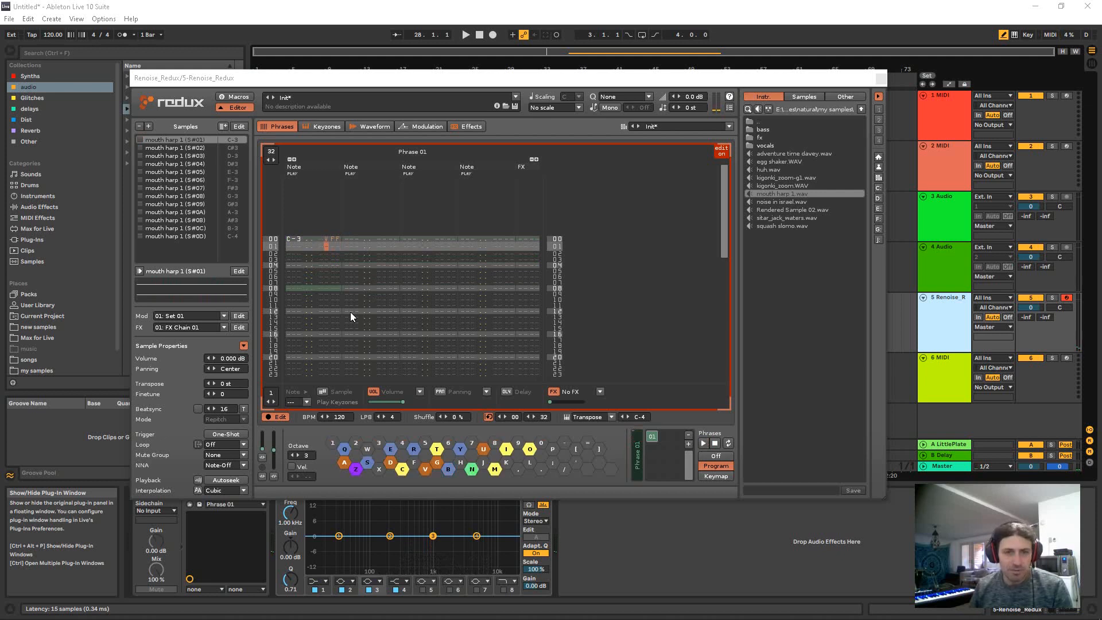
key(Up)
key(Right)
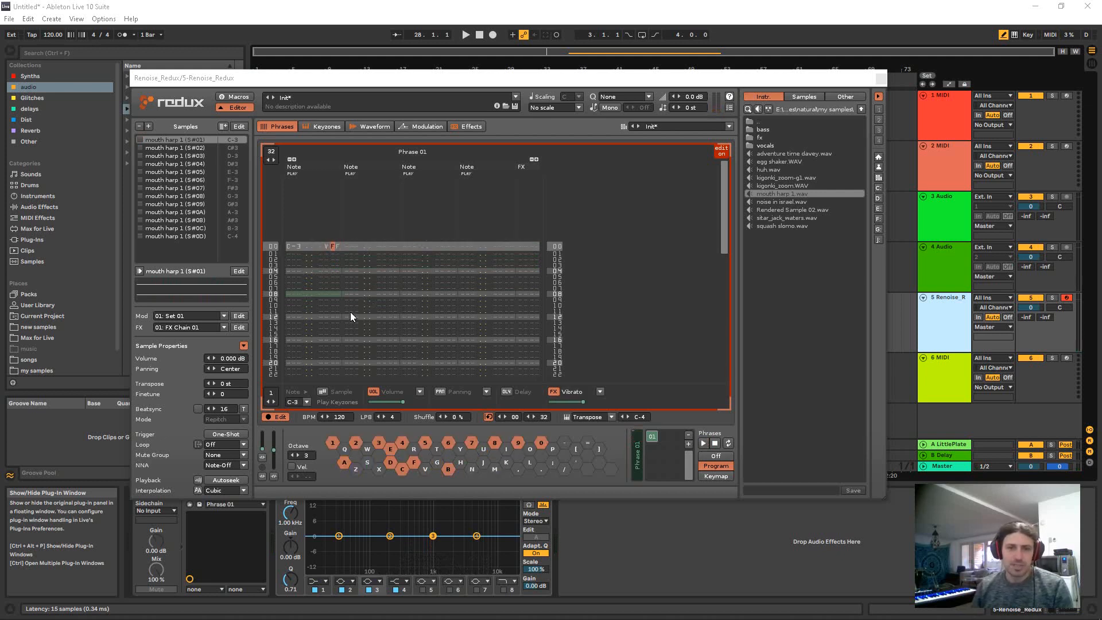
key(Down)
key(Left)
text(vvvvvvvvvvv)
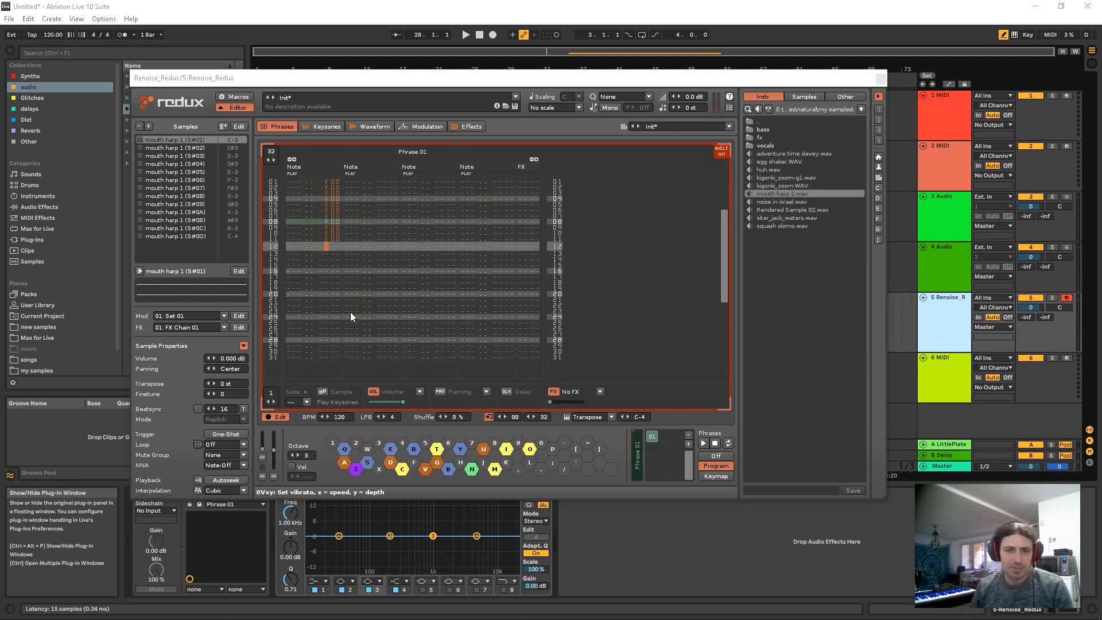
text(vvvvvvvvvvvvvvvvvvvv)
Step: Play the phrase to audition the vibrato commands in the first note column
key(Right)
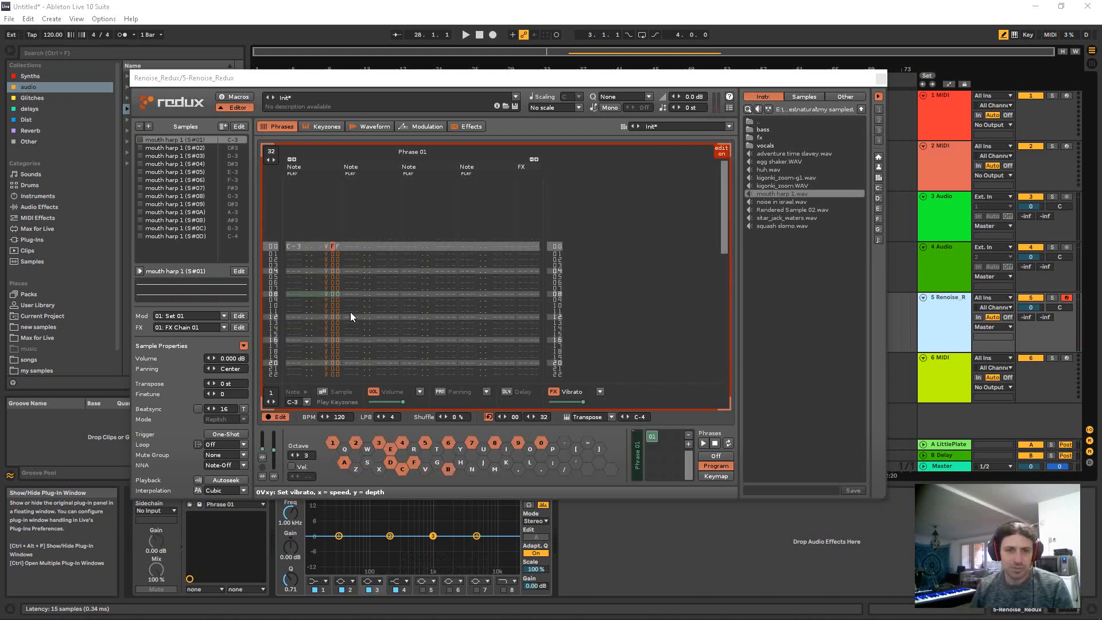
key(Down)
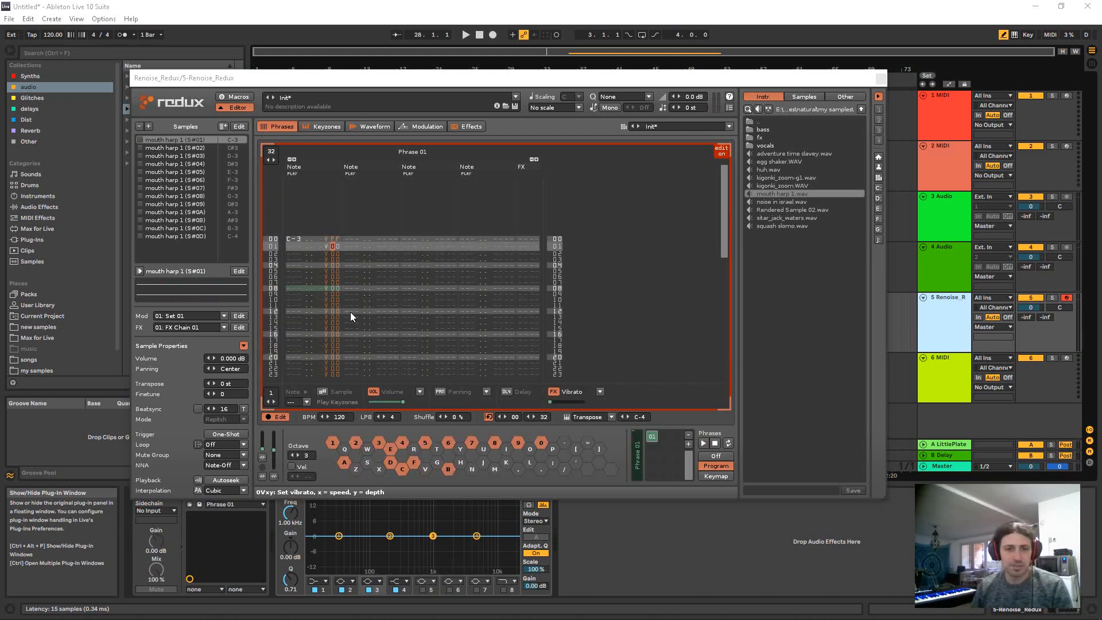
key(space)
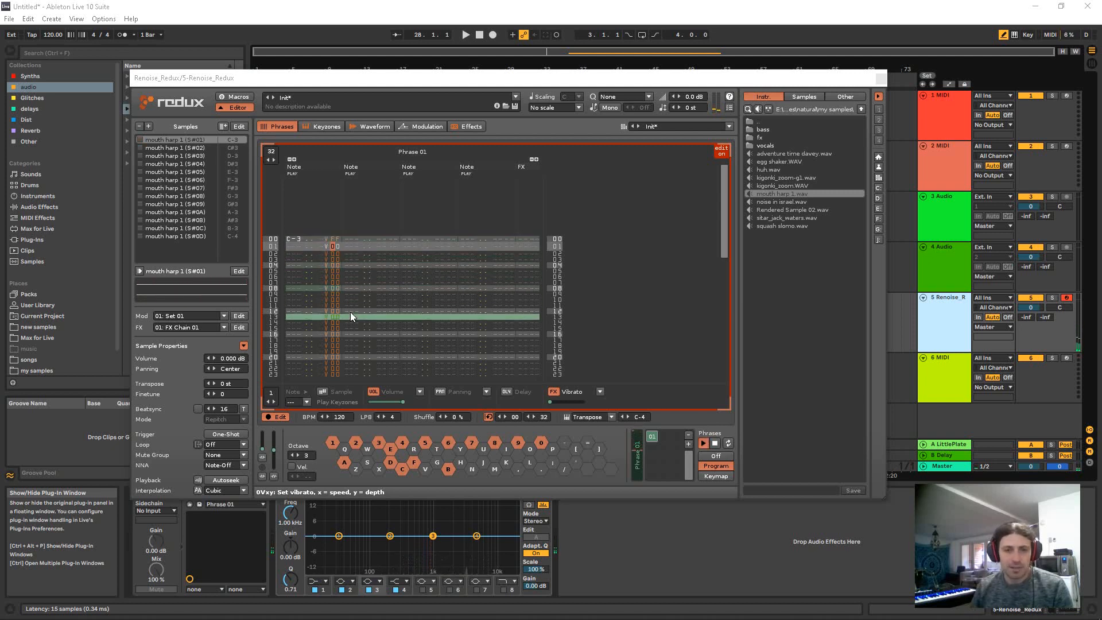
scroll(350, 311, down, 11)
scroll(350, 316, up, 12)
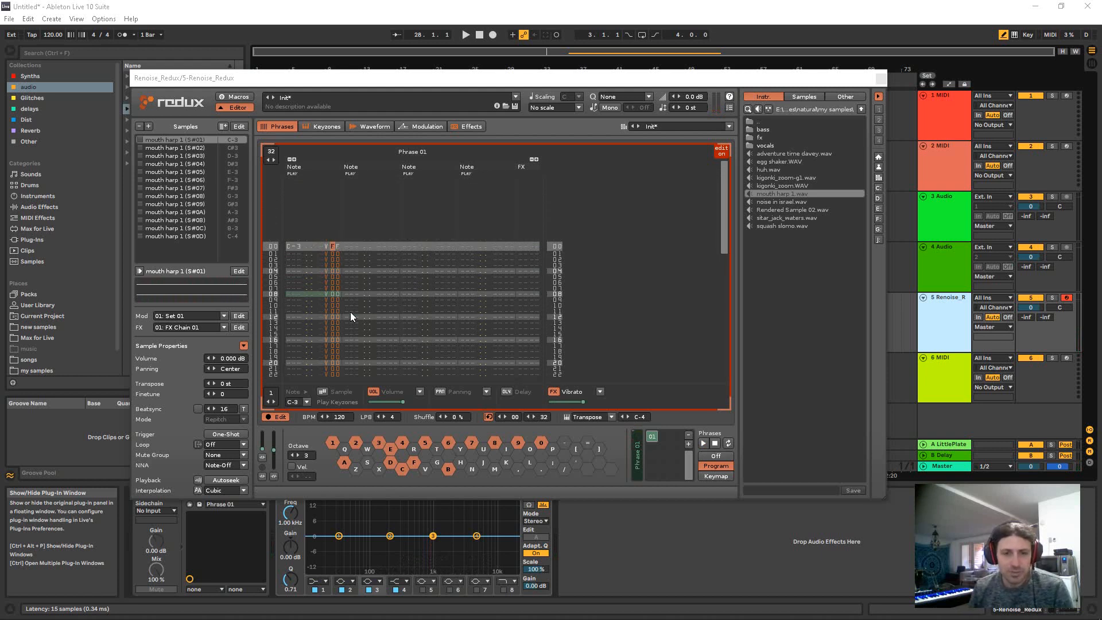
Step: Set the speed and depth digits of line 00's vibrato command to 5 and audition the phrase
text(5)
key(space)
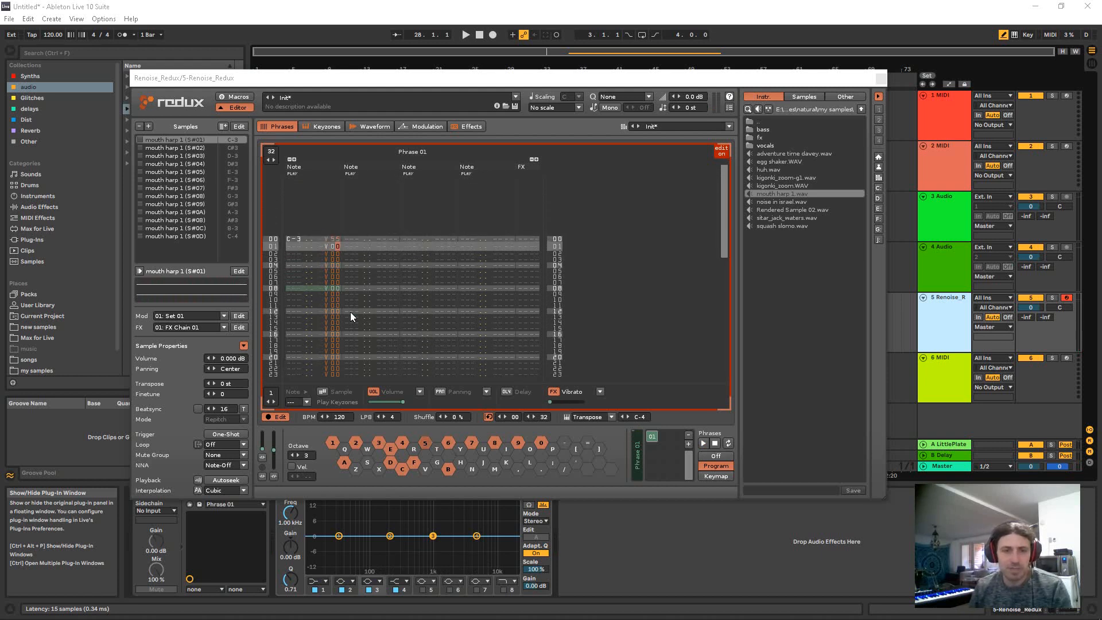
text(5)
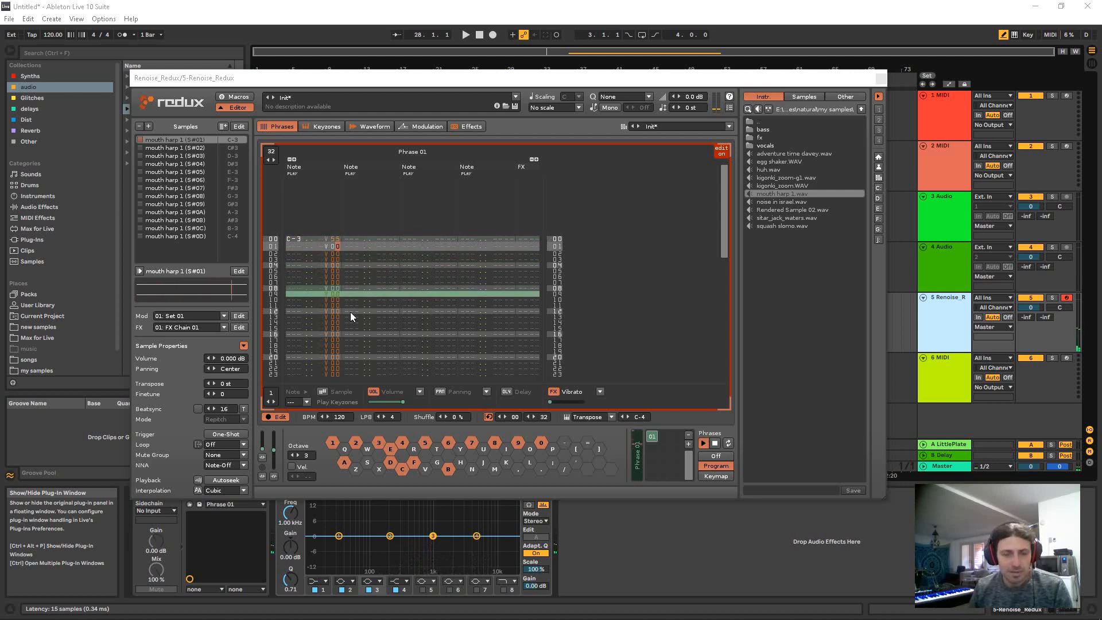
key(space)
Step: Set line 00's vibrato speed digit to A and its depth digit to 3, and audition the phrase
key(Up)
key(Left)
text(a)
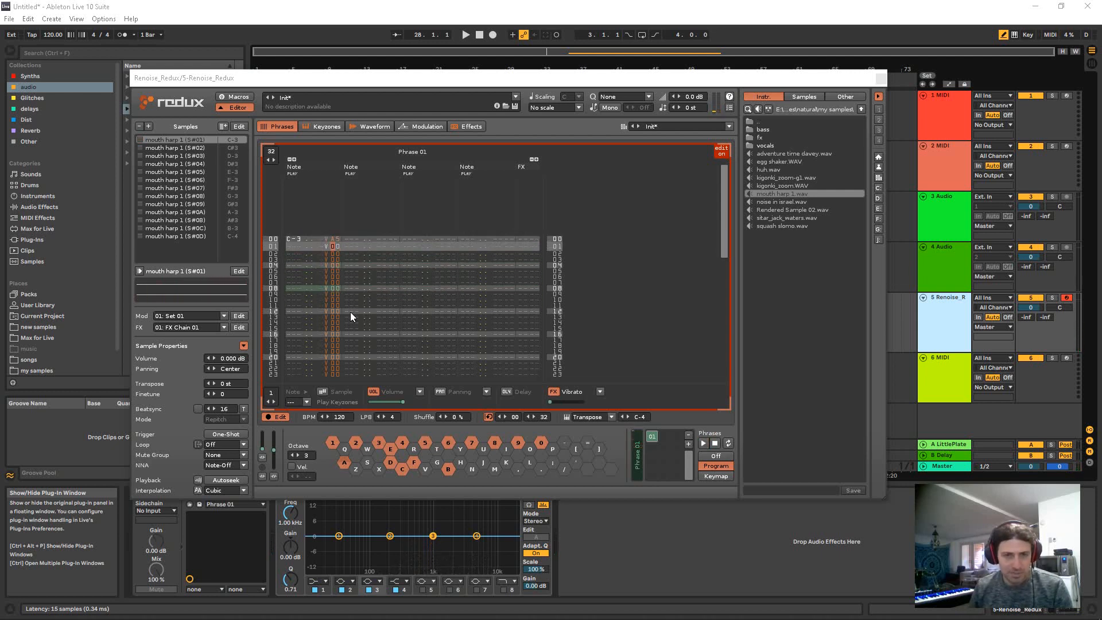
key(Right)
key(Up)
text(2)
key(space)
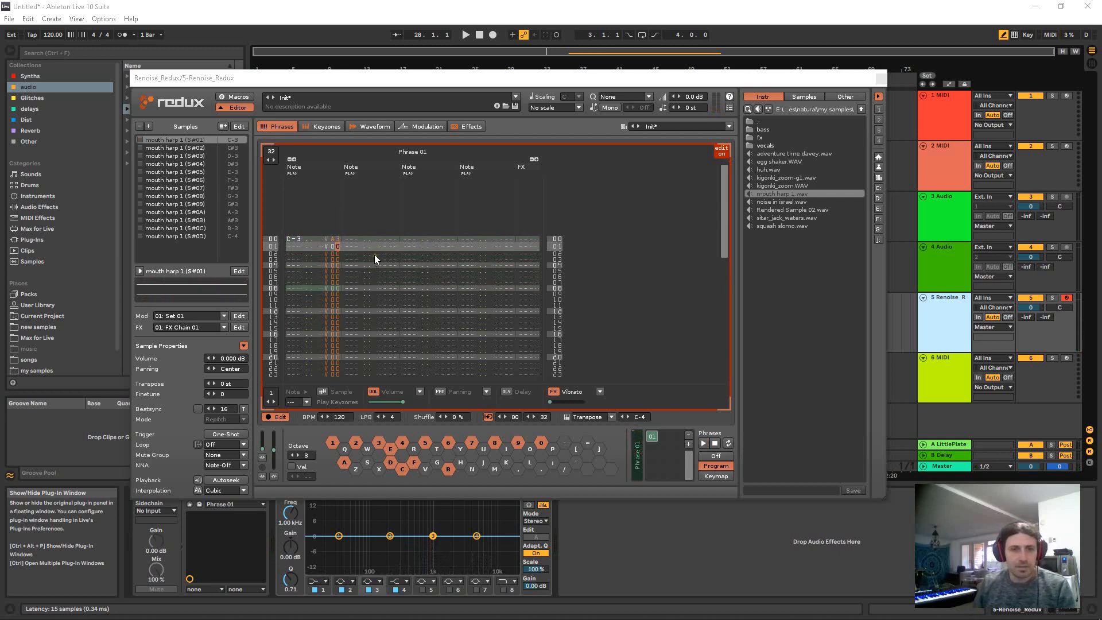
Step: Enter a C-3 note on line 02 of the second note column
scroll(374, 258, down, 7)
scroll(373, 253, up, 6)
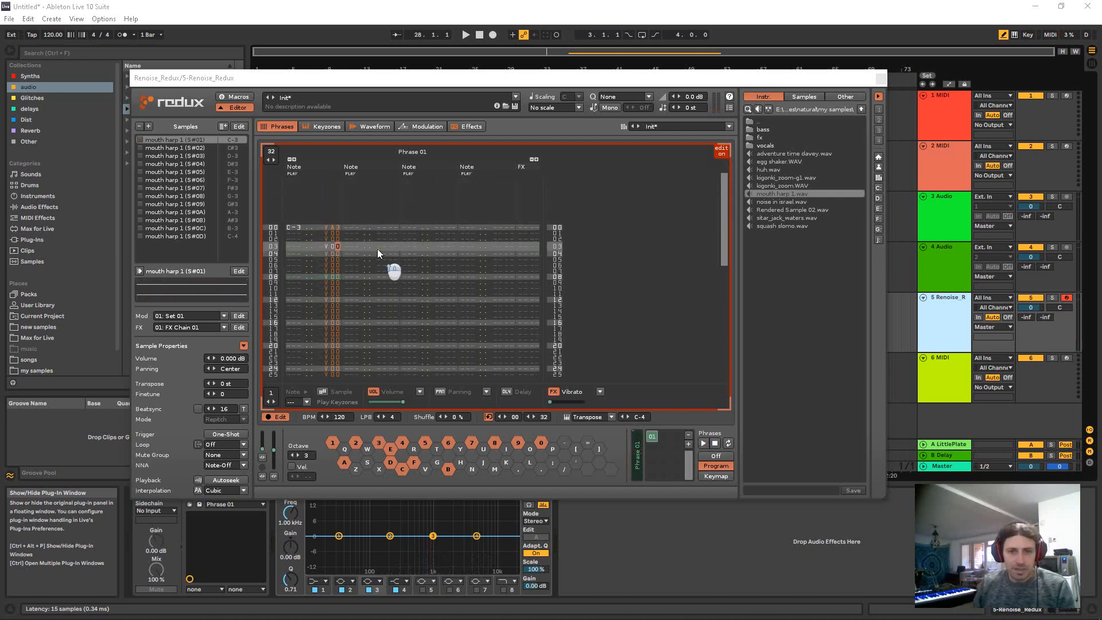
key(Right)
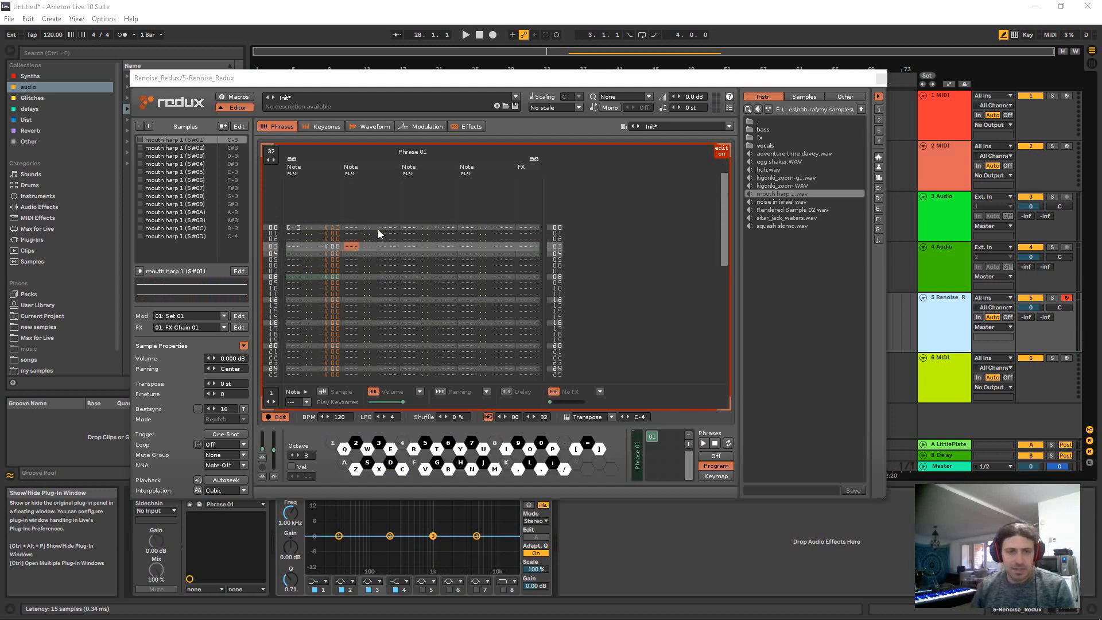
key(Up)
key(q)
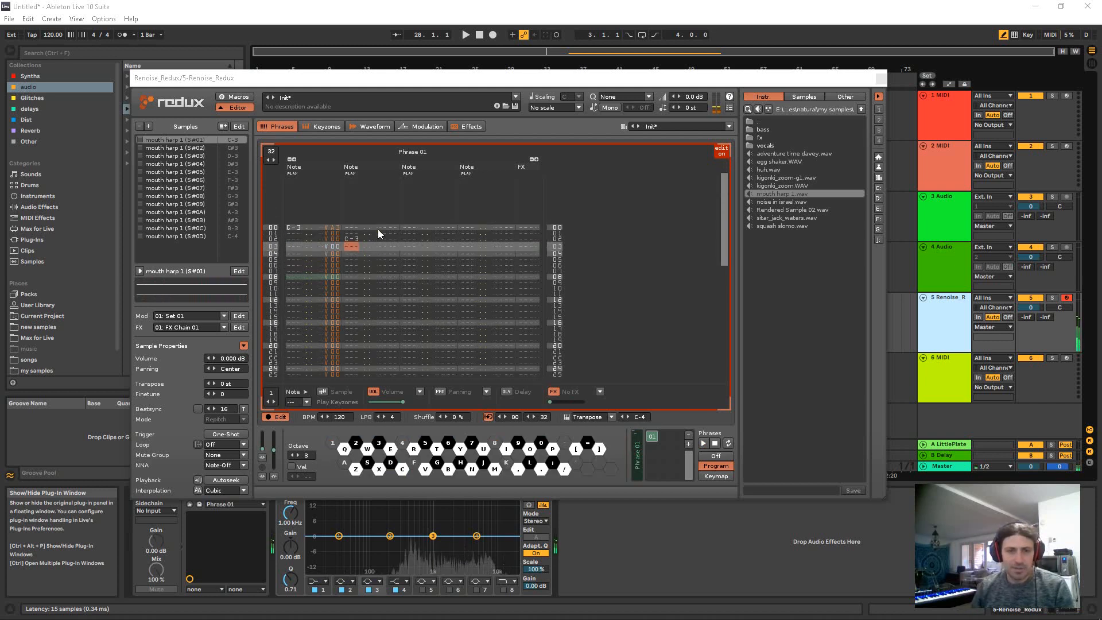
Step: Play the phrase to hear the notes of the first and second note columns together
key(Right)
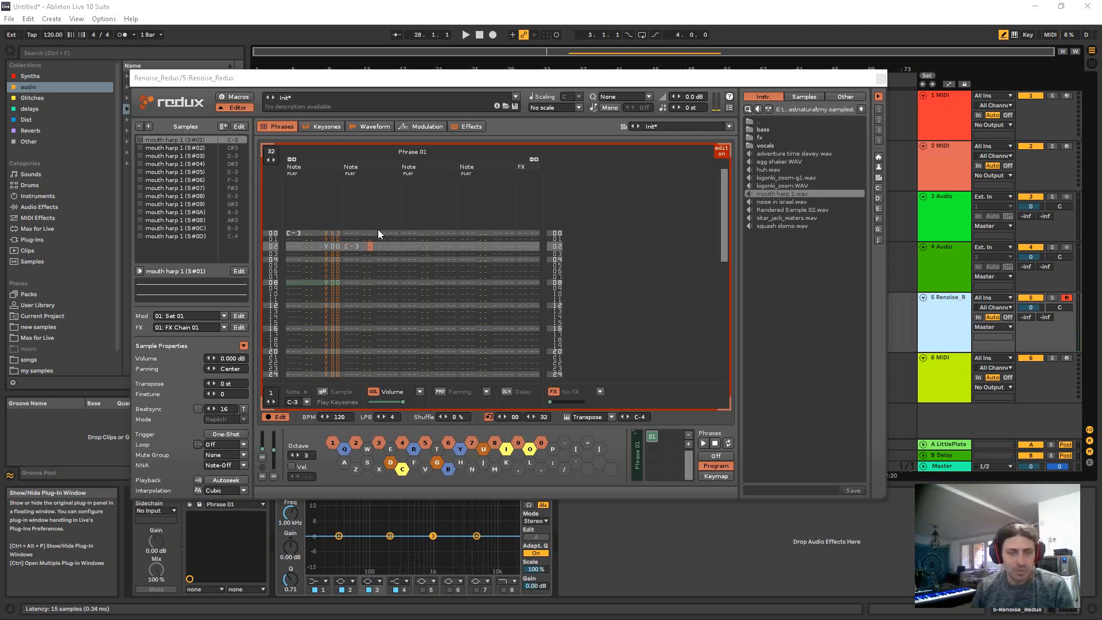
key(space)
key(space)
key(space)
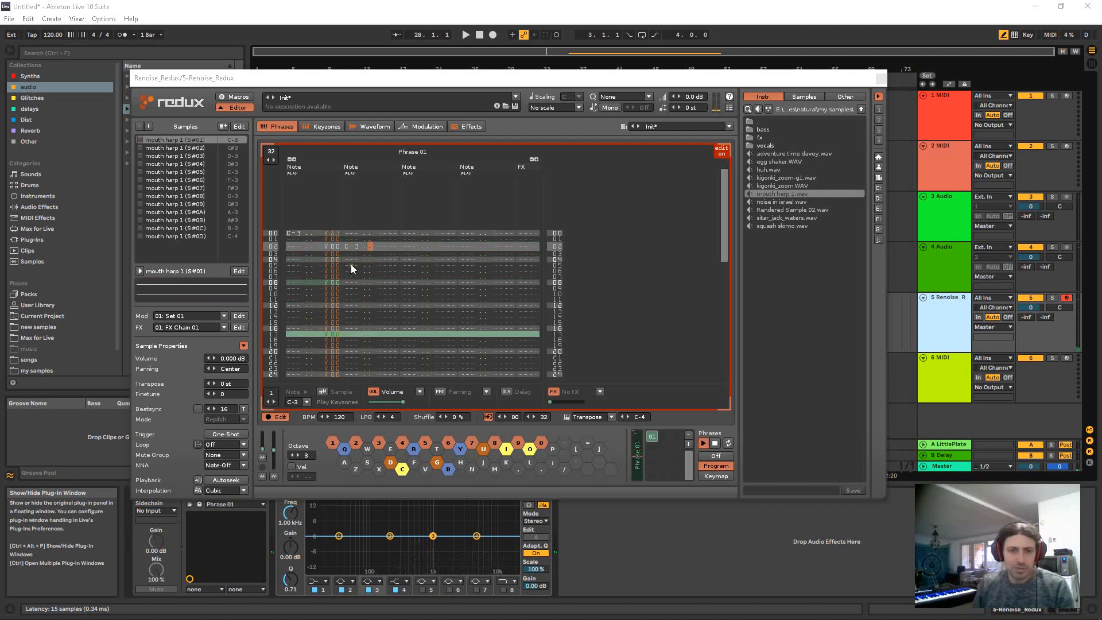
key(space)
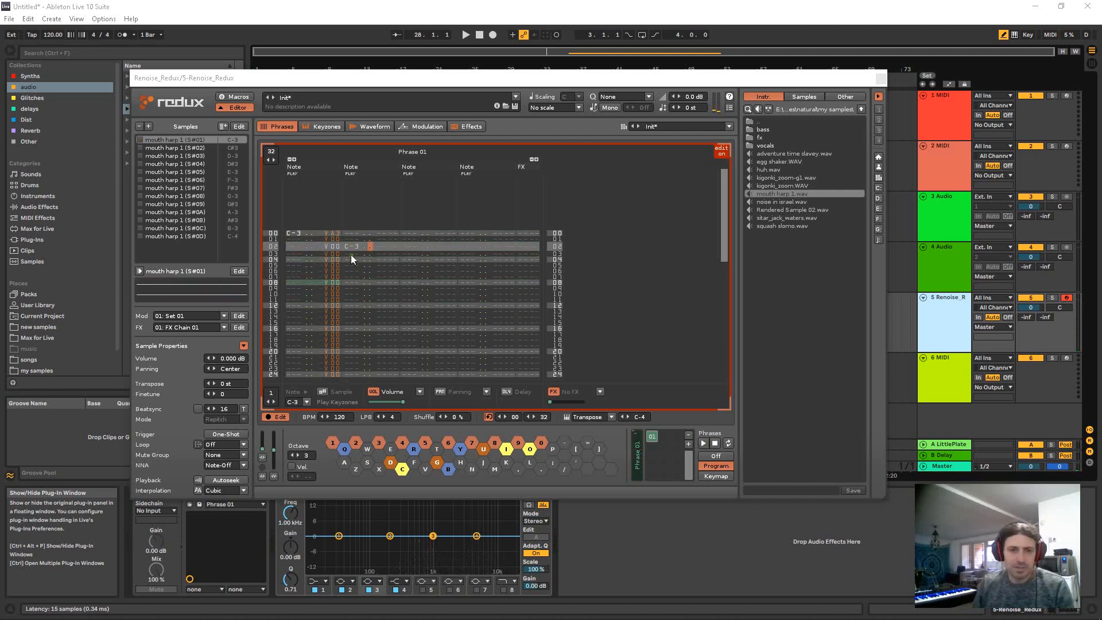
Step: Mute the first note column, play the phrase, and unmute the column again
click(294, 173)
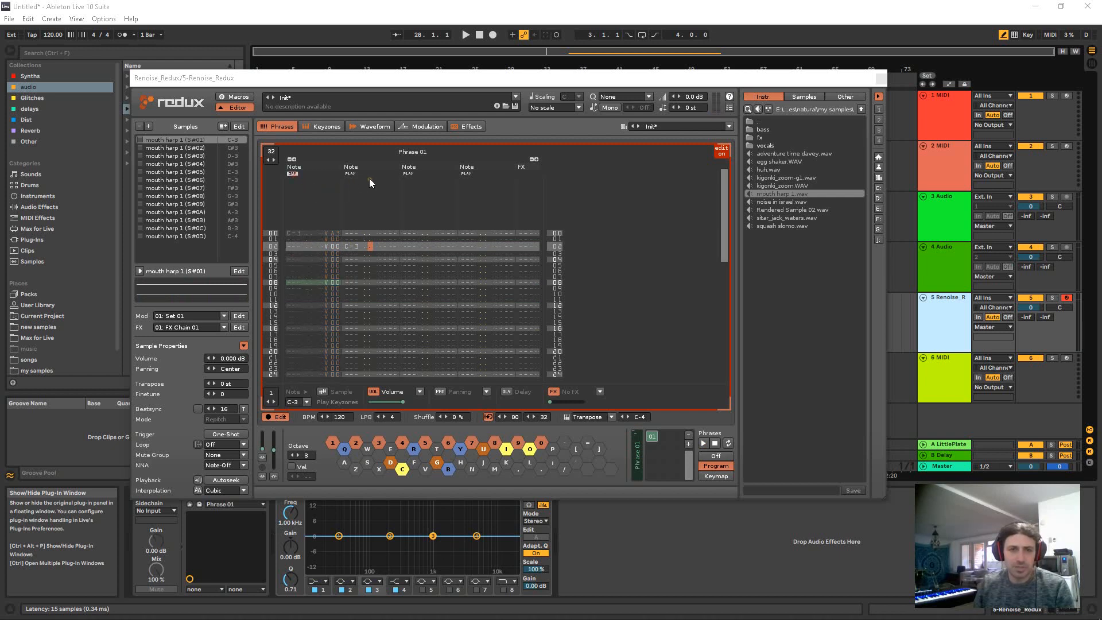
key(space)
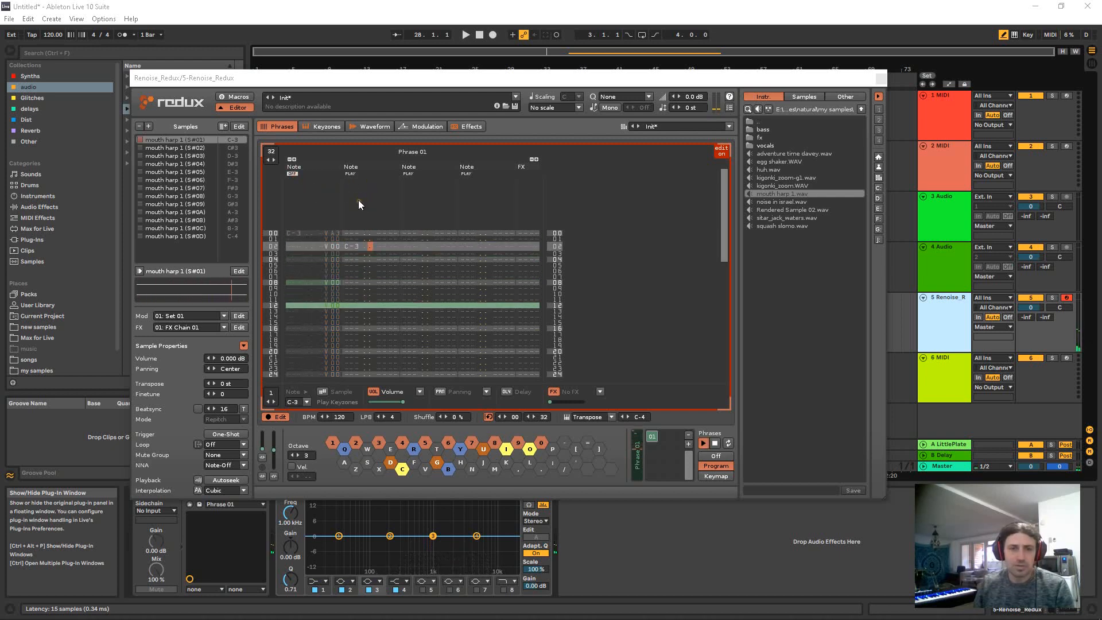
key(space)
click(294, 174)
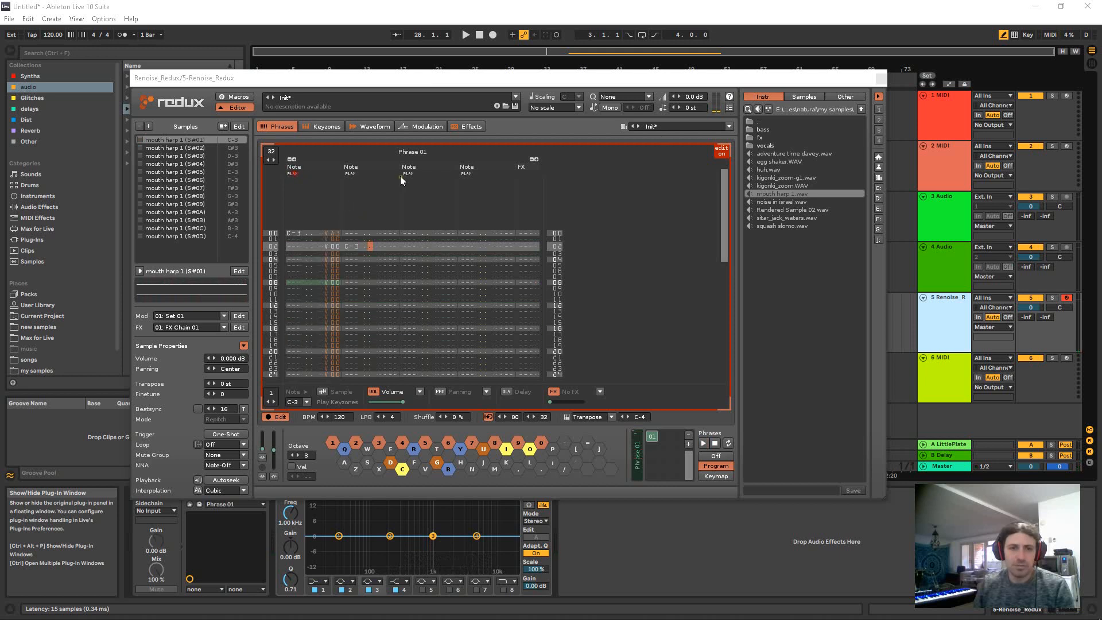
Step: Mute the second note column, play the phrase, and unmute the column again
click(350, 174)
key(space)
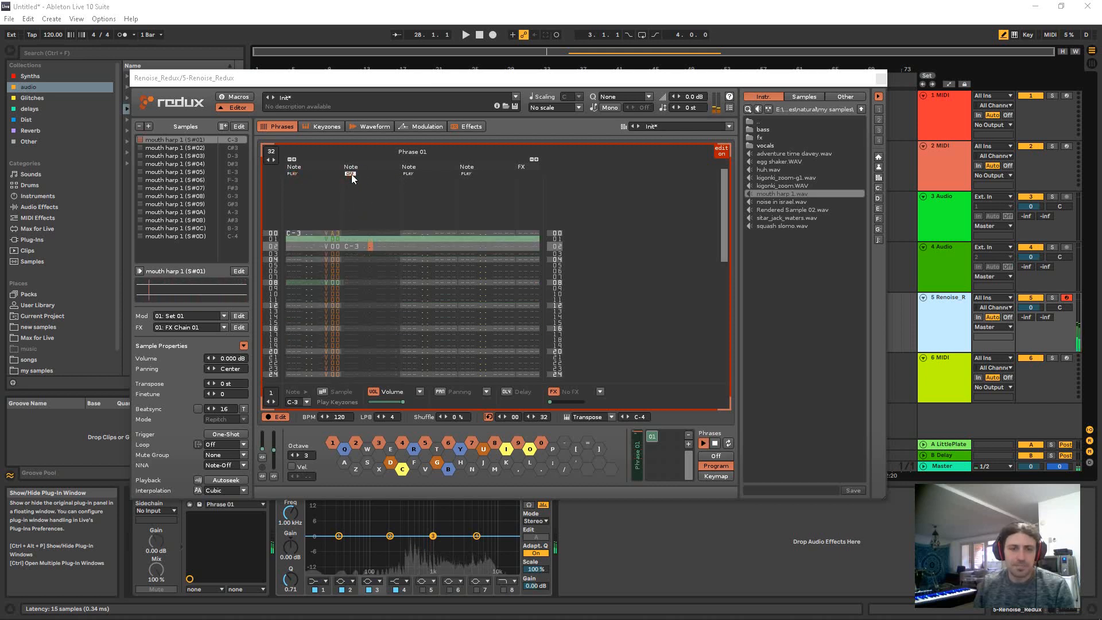
key(space)
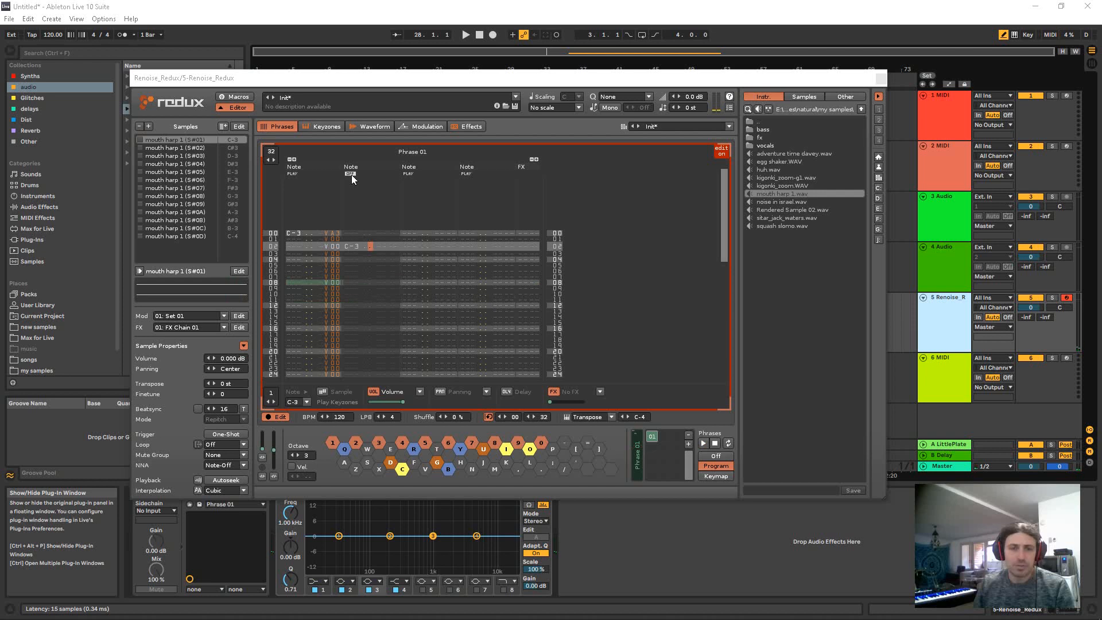
click(350, 173)
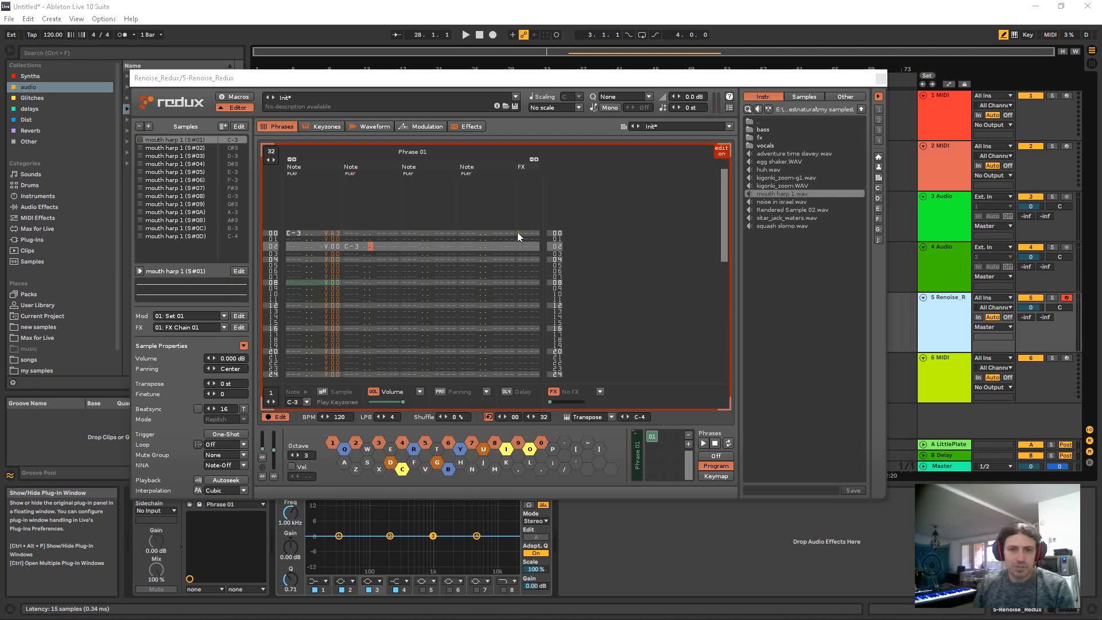
Step: Try block selections over the FX column, the first note column's effect values and the whole second note column
drag(521, 235, 531, 338)
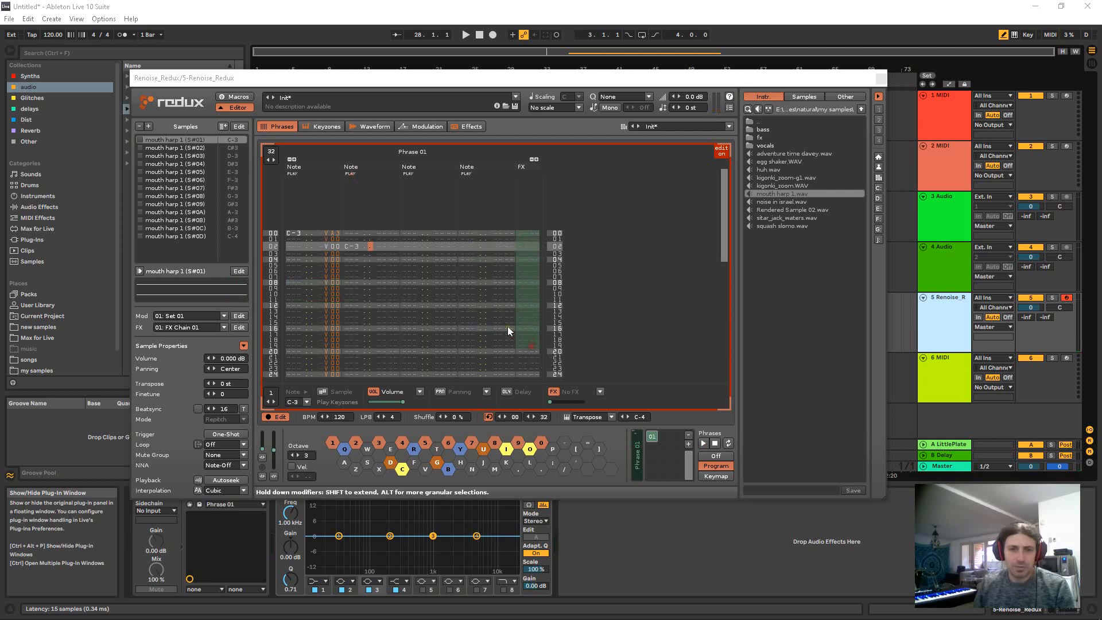
drag(340, 232, 325, 241)
click(327, 233)
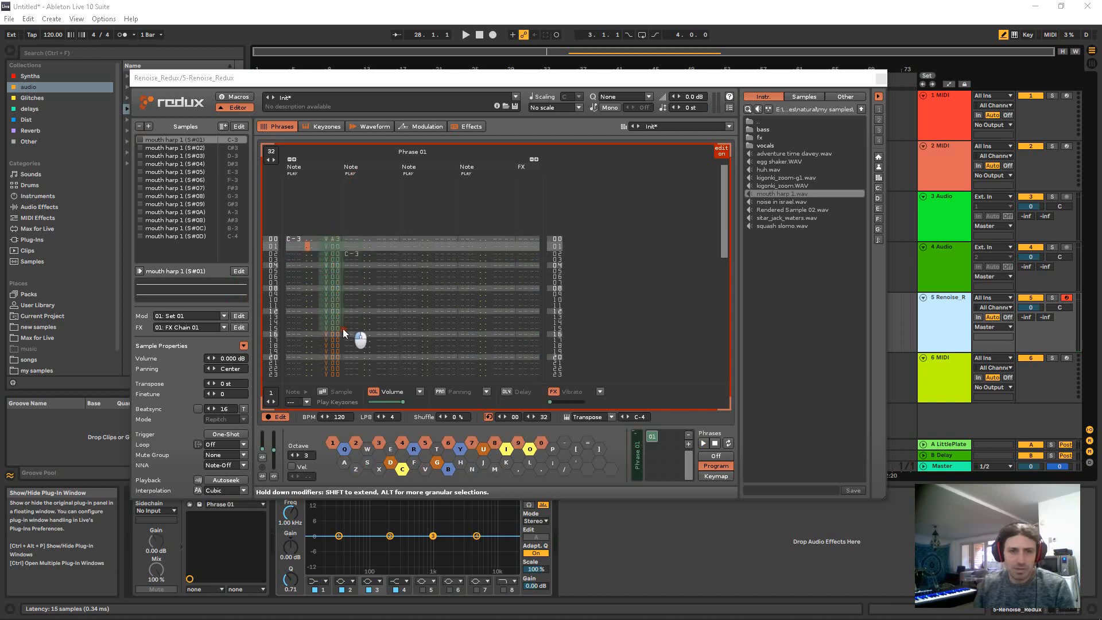
scroll(337, 351, down, 8)
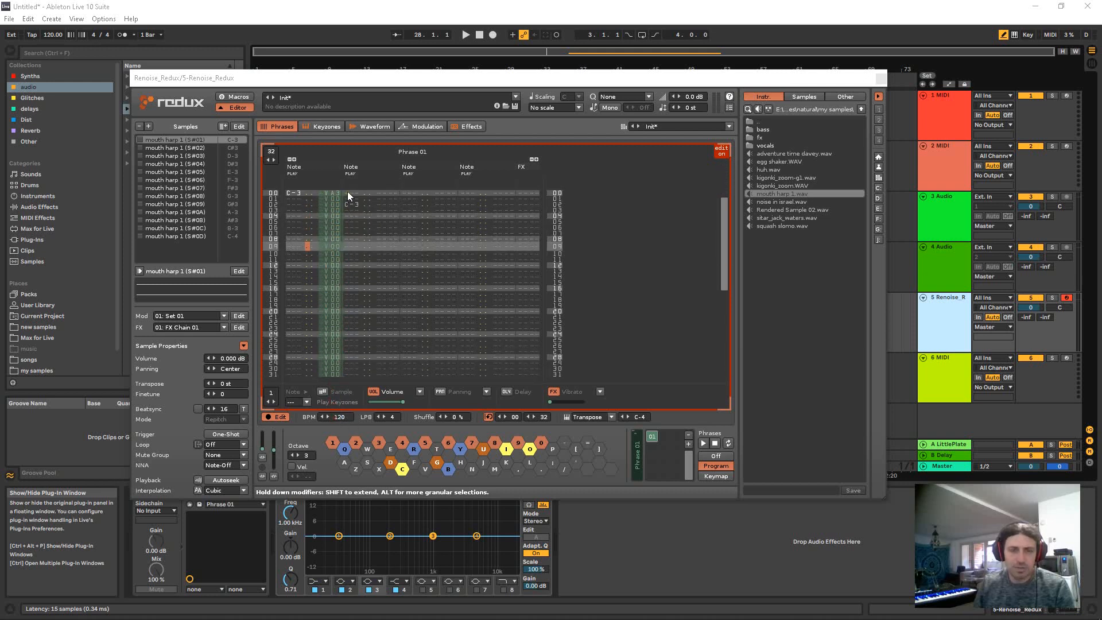
drag(346, 192, 390, 378)
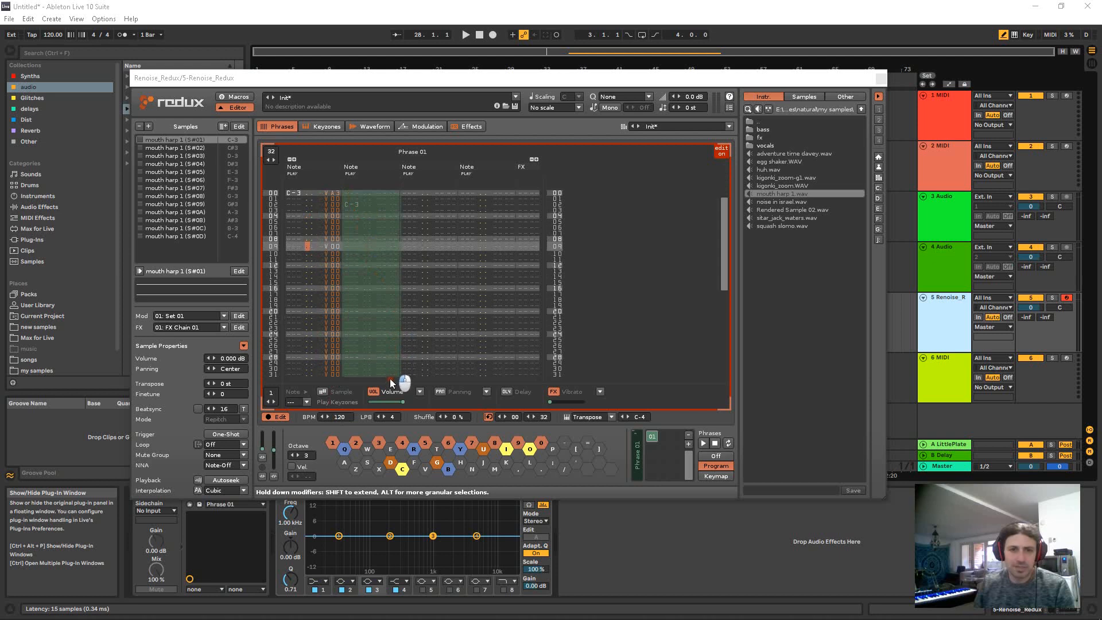
click(374, 283)
Step: Select the first note column's effect values from line 00 to line 31 once more, and clear the selection
scroll(345, 252, up, 9)
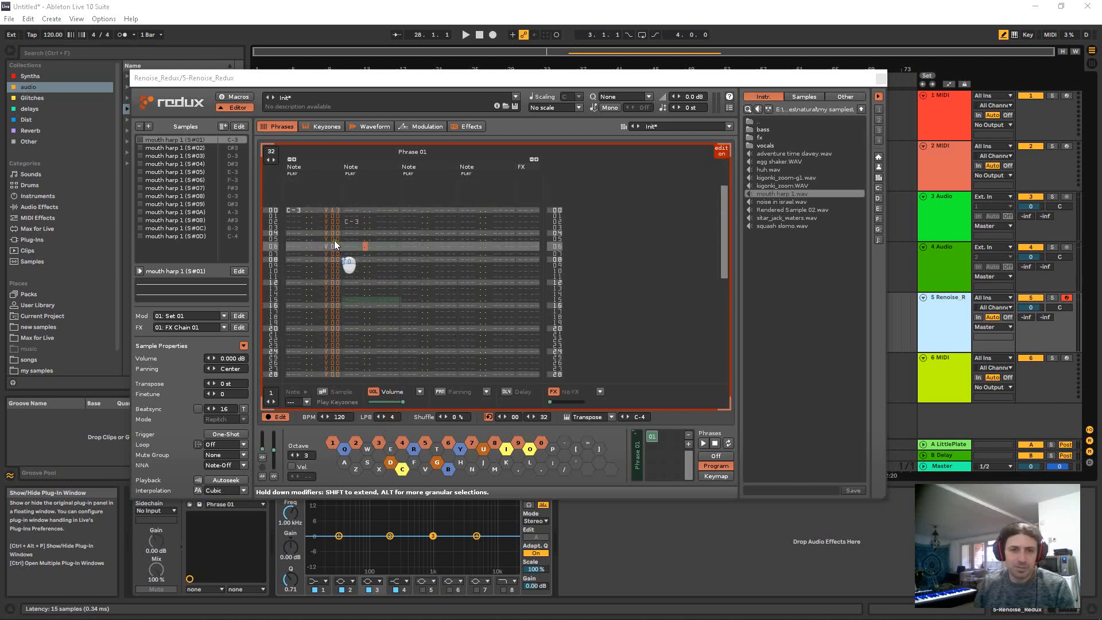
drag(325, 210, 339, 400)
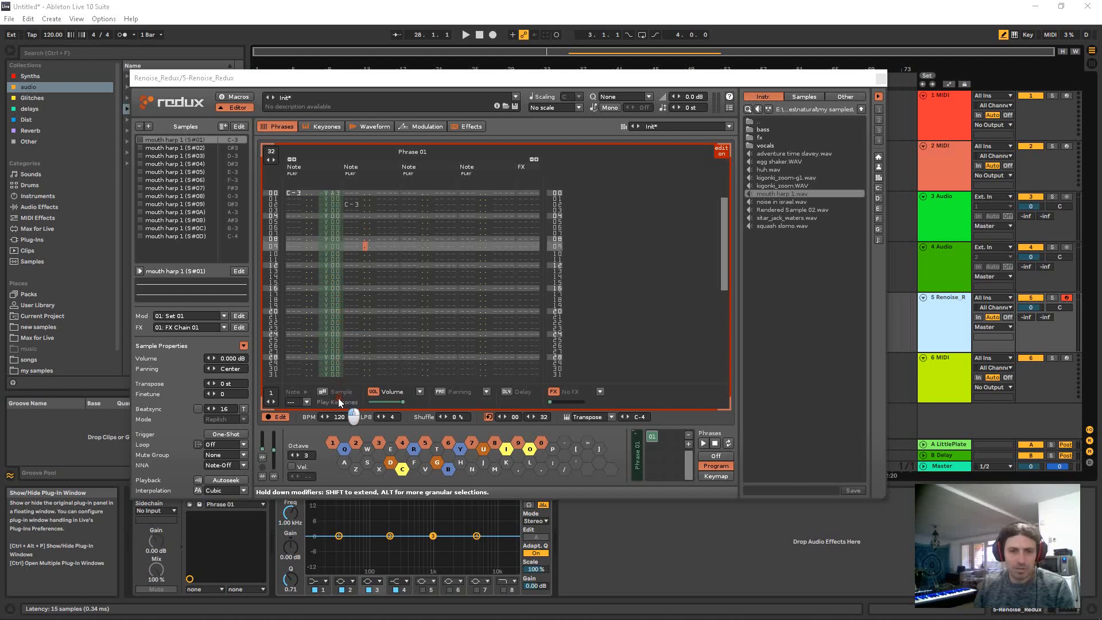
scroll(329, 253, up, 5)
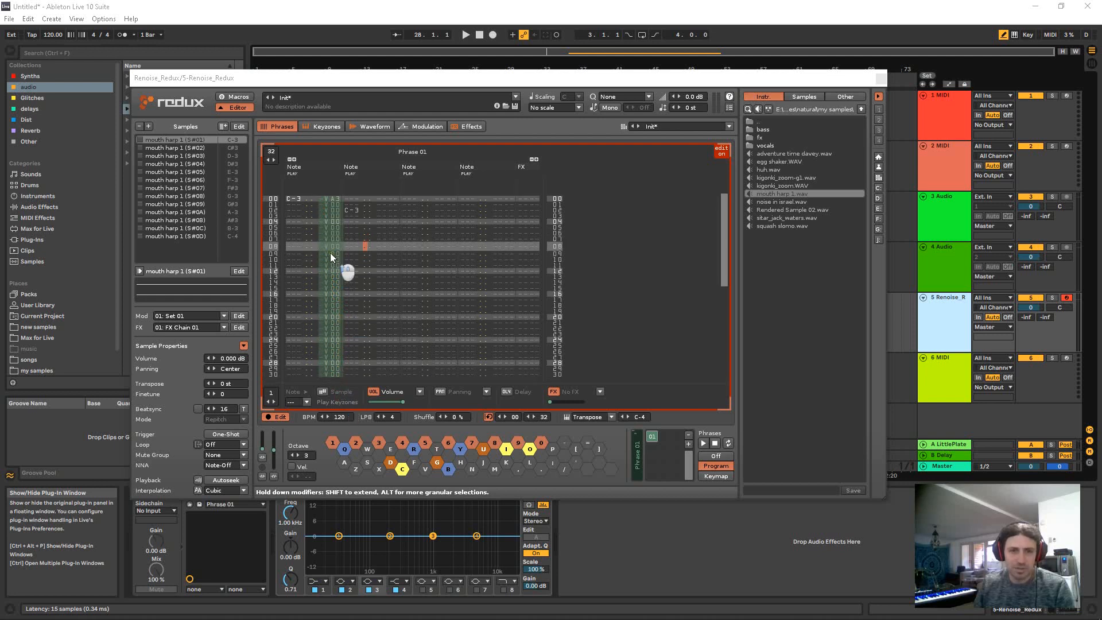
click(326, 223)
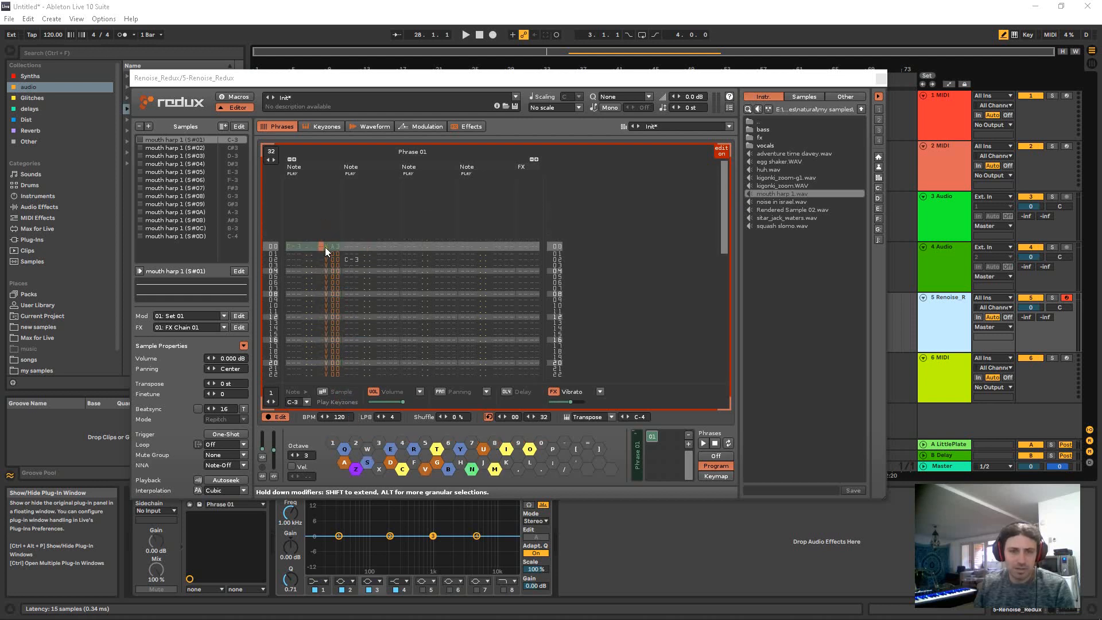
drag(325, 246, 328, 249)
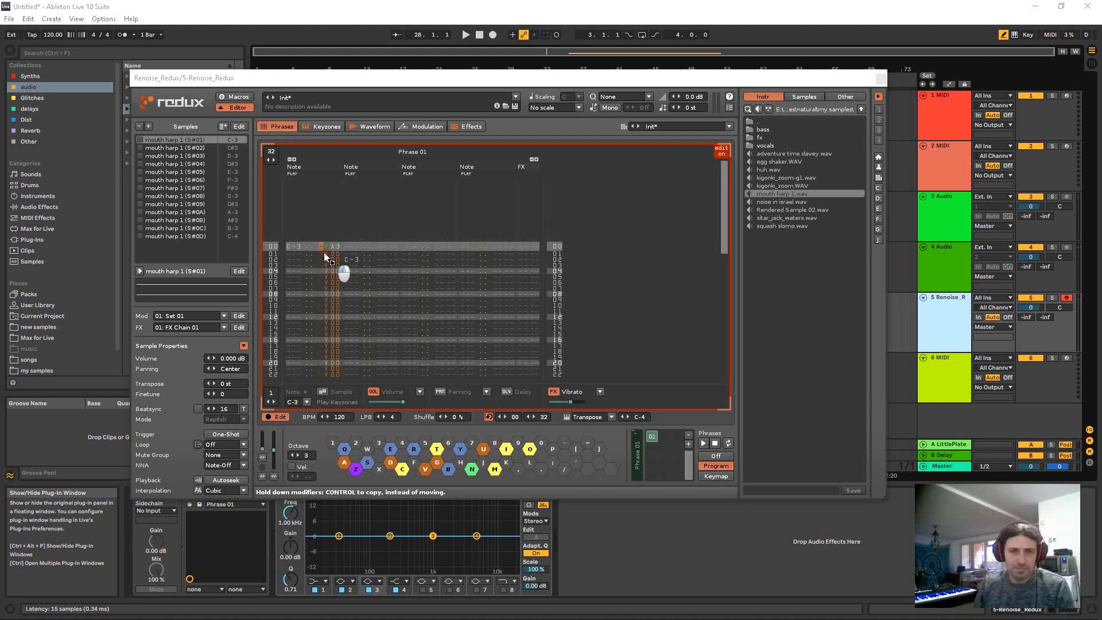
click(401, 282)
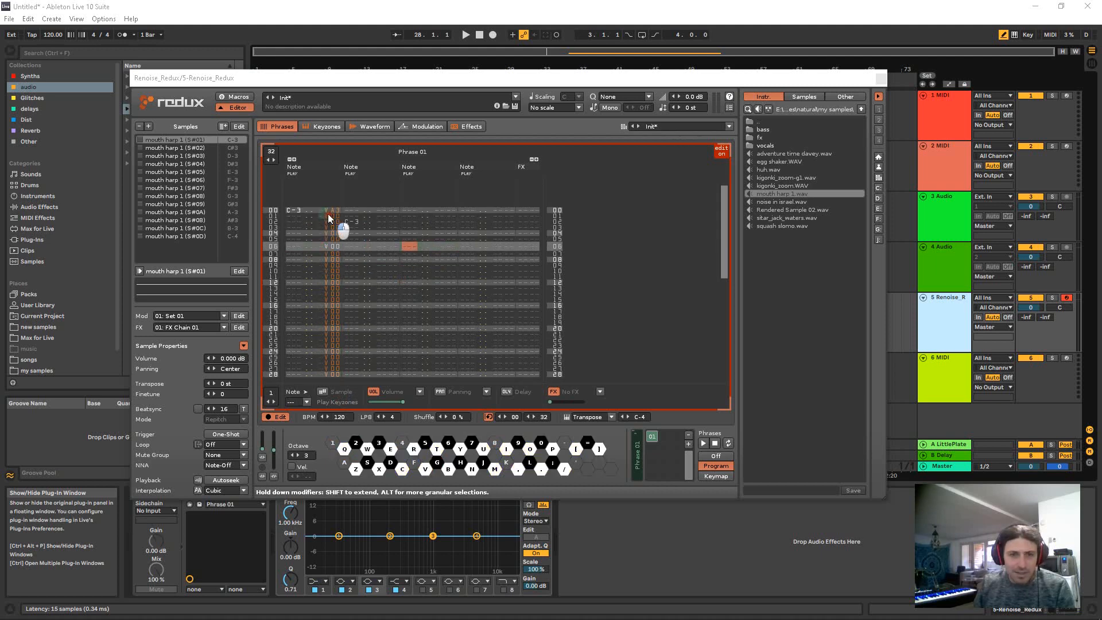
Step: Select the first note column's effect values from line 00 to line 31 and delete them
drag(335, 247, 339, 397)
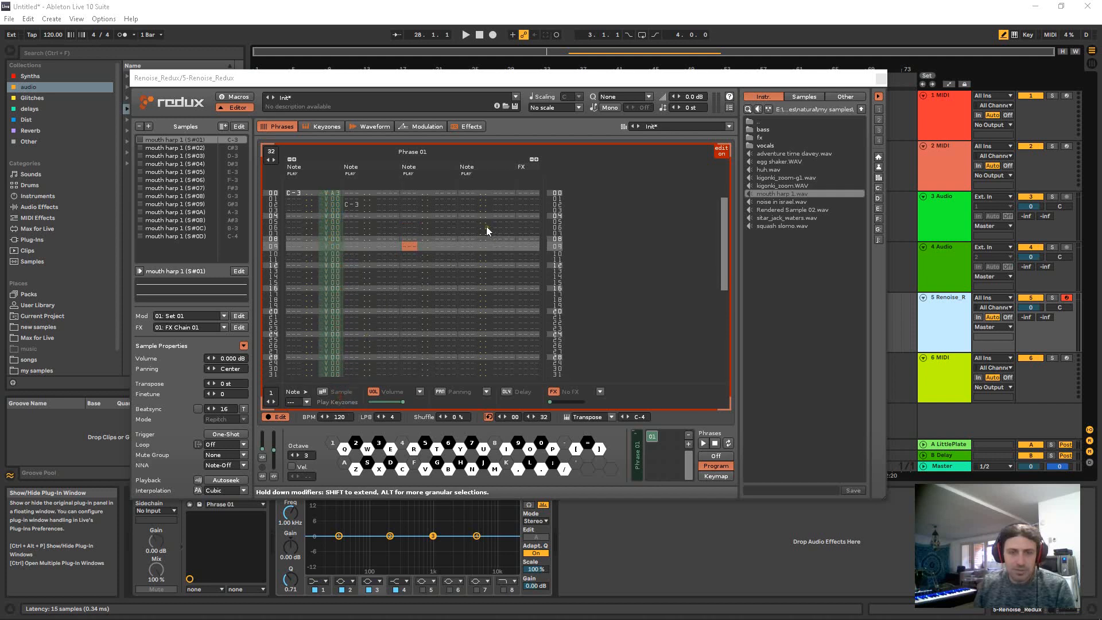
key(Delete)
Step: Step the cursor from column to column across the four note columns and the FX column, and back again
key(Tab)
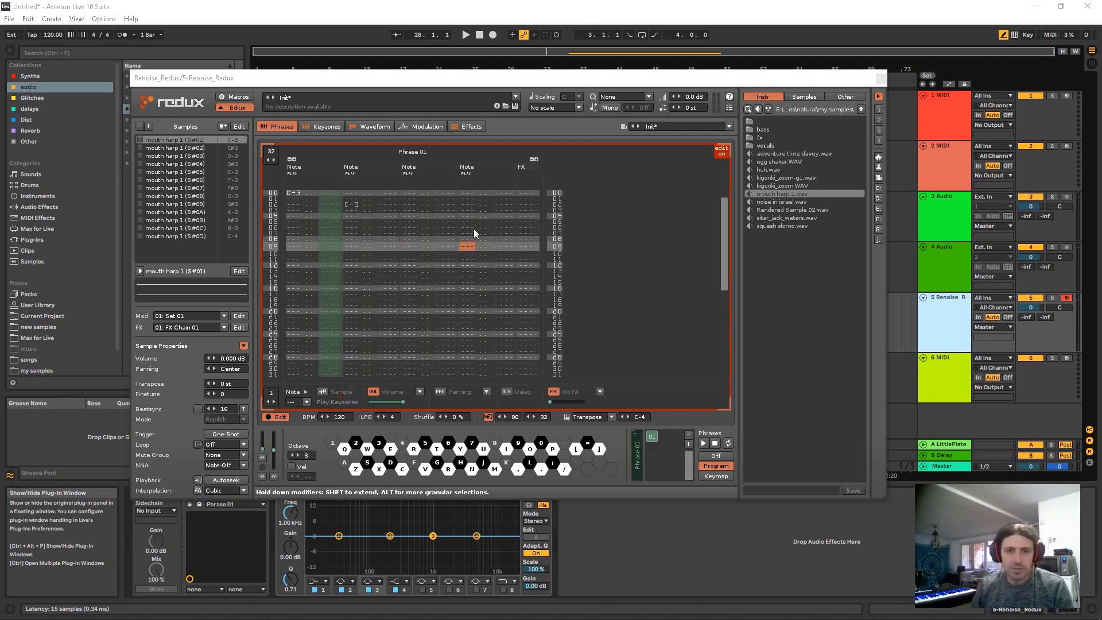
key(Tab)
key(Up)
key(Up)
key(Up)
key(shift+Tab)
key(shift+Tab)
key(shift+Tab)
key(shift+Tab)
key(shift+Tab)
key(shift+Tab)
key(shift+Tab)
key(shift+Tab)
key(shift+Tab)
key(shift+Tab)
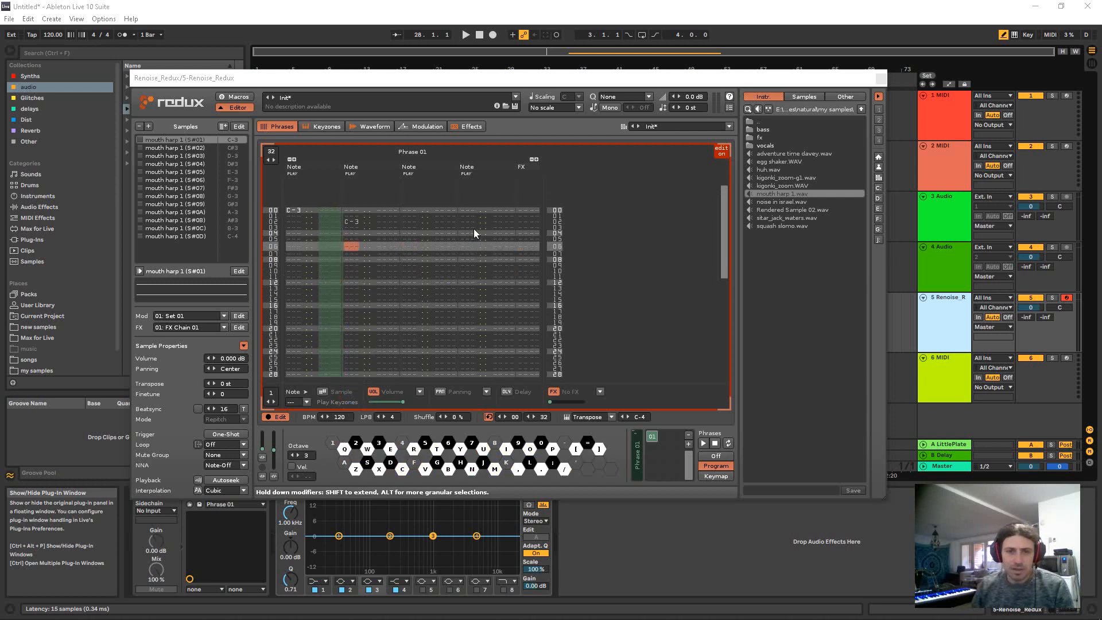
key(shift+Tab)
key(shift+Tab)
key(shift+Tab)
key(shift+Tab)
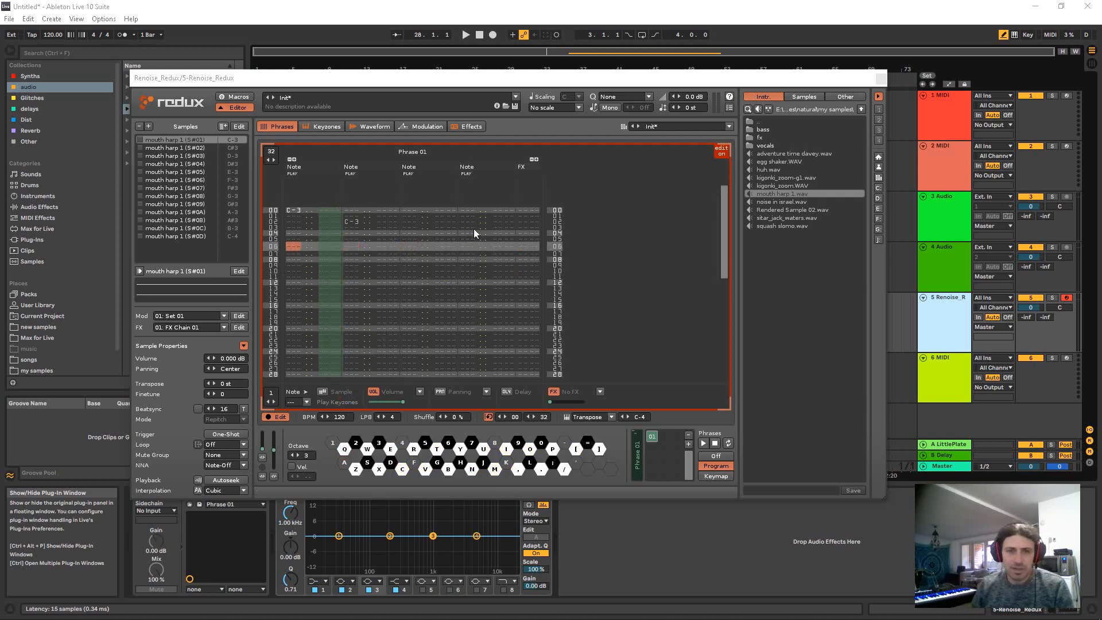
key(Tab)
key(Tab)
key(Tab)
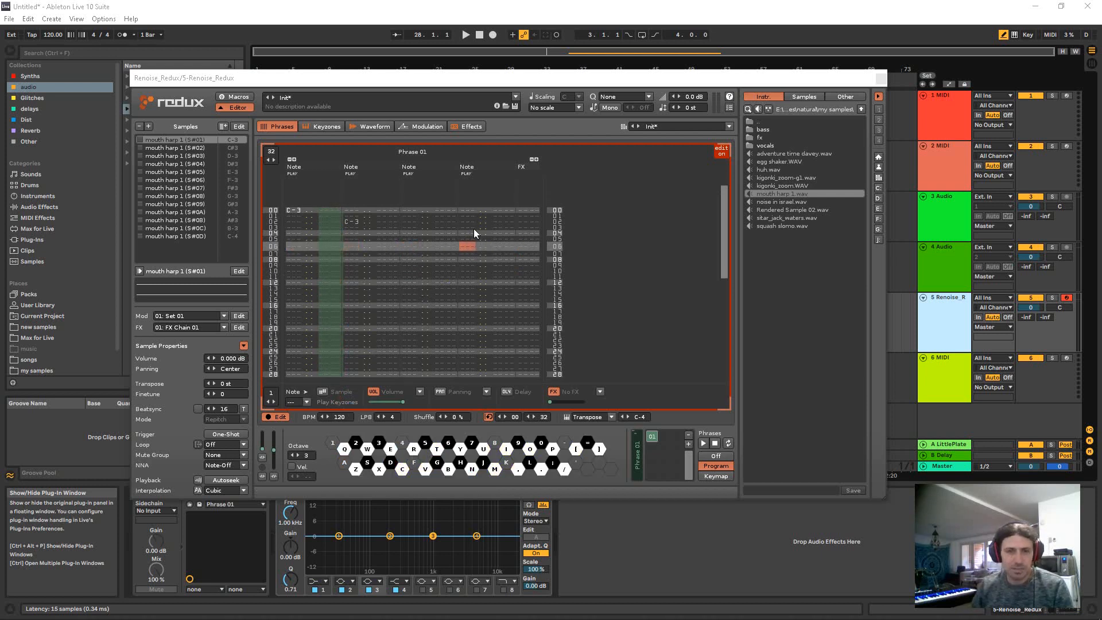
key(Tab)
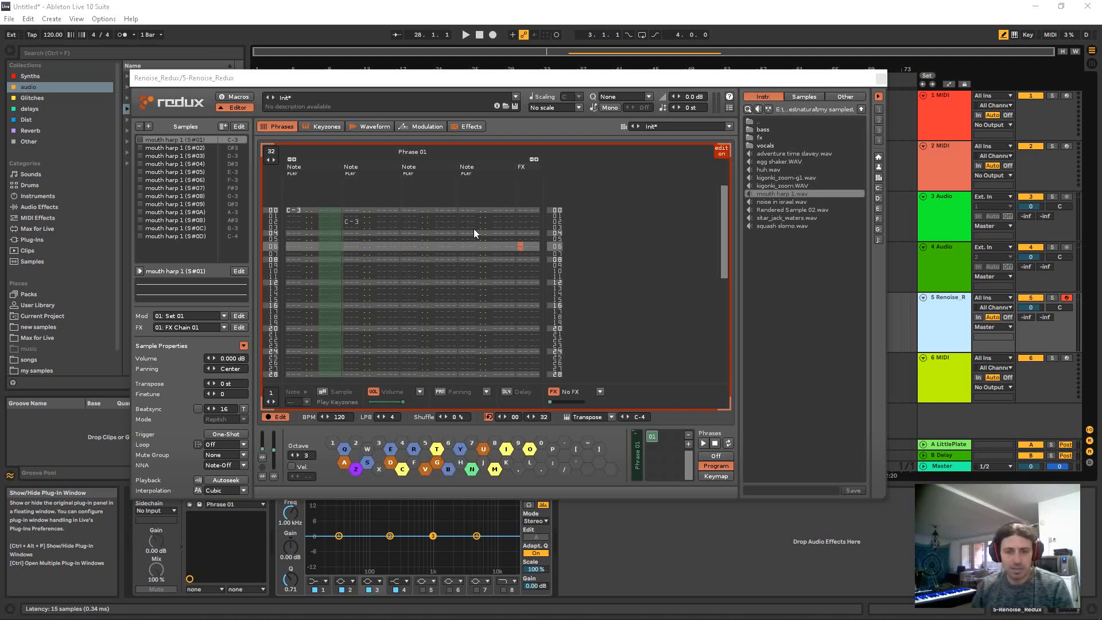
key(shift+Tab)
key(shift+Tab)
key(shift+Tab)
key(Tab)
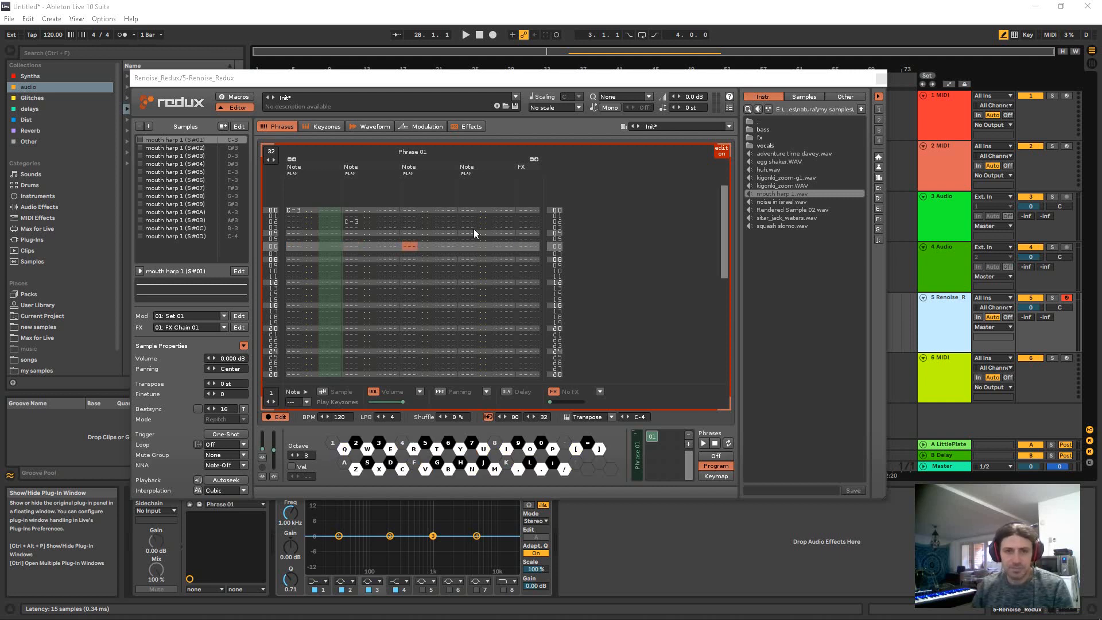
Step: Enter the vibrato command VA3 on line 00 of the FX column
key(Tab)
key(Tab)
key(Up)
key(Up)
key(Up)
key(Up)
key(Up)
key(Up)
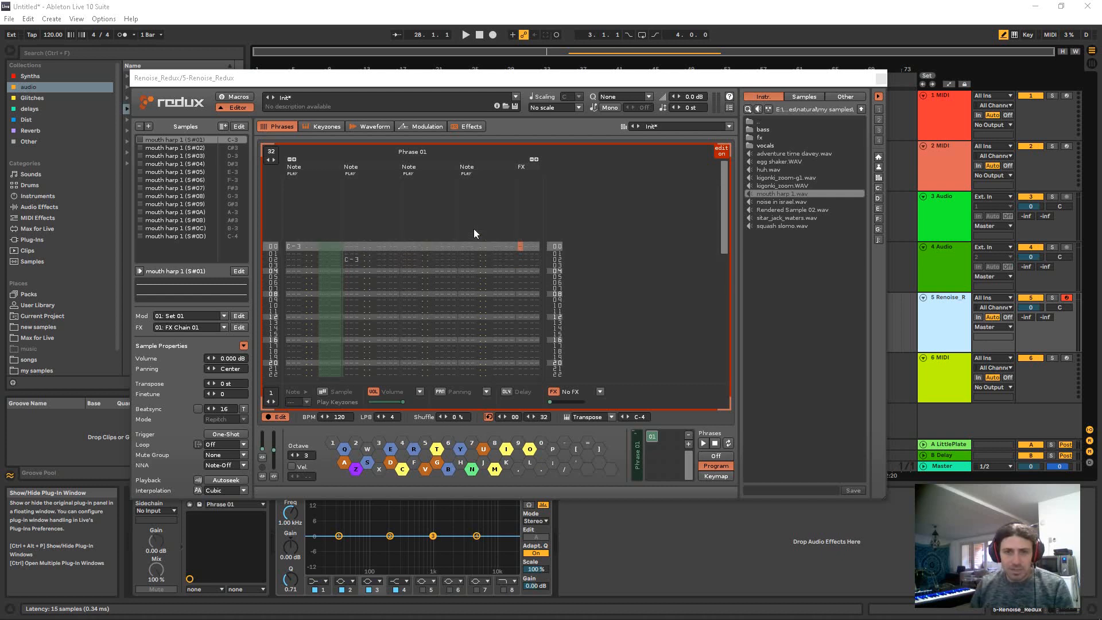
text(va3)
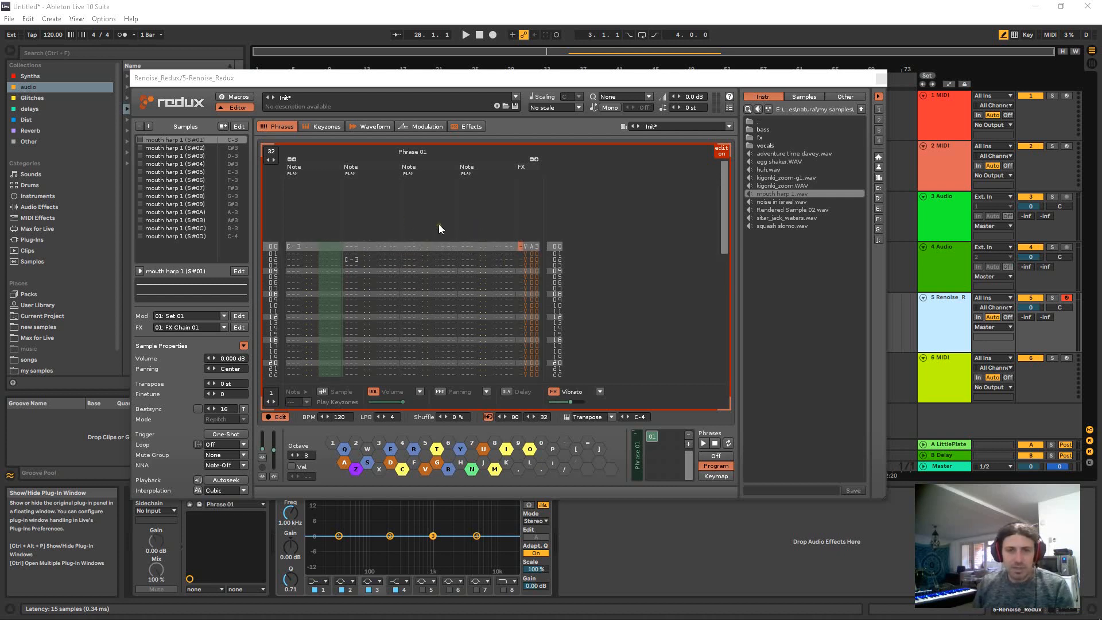
Step: Play the phrase with the first note column muted, unmute it, and mute and unmute the second note column
click(292, 173)
key(space)
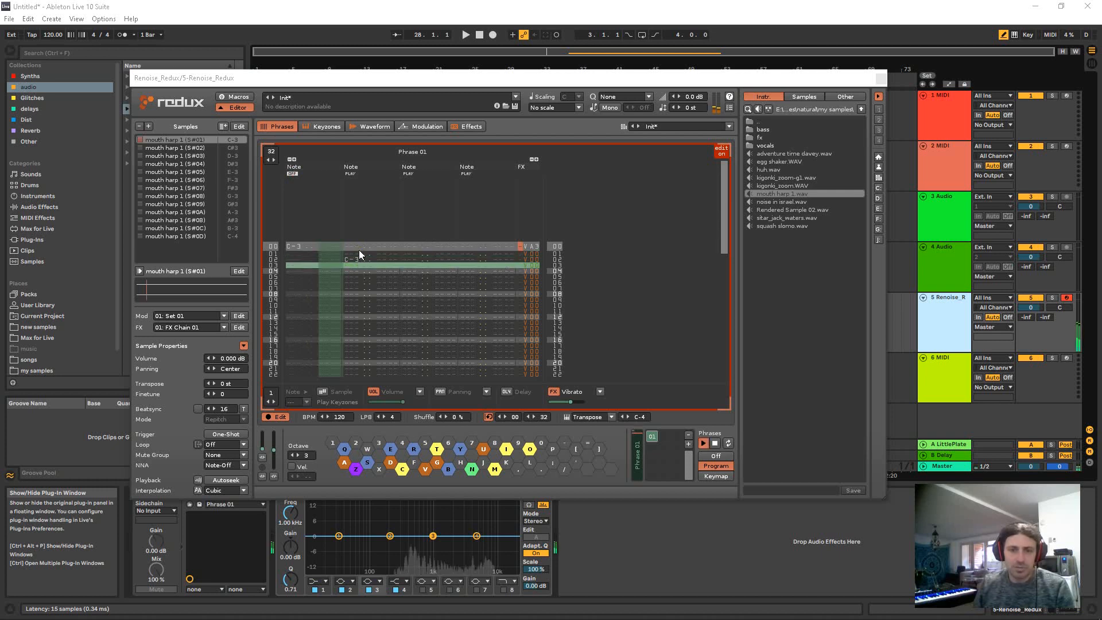
click(292, 173)
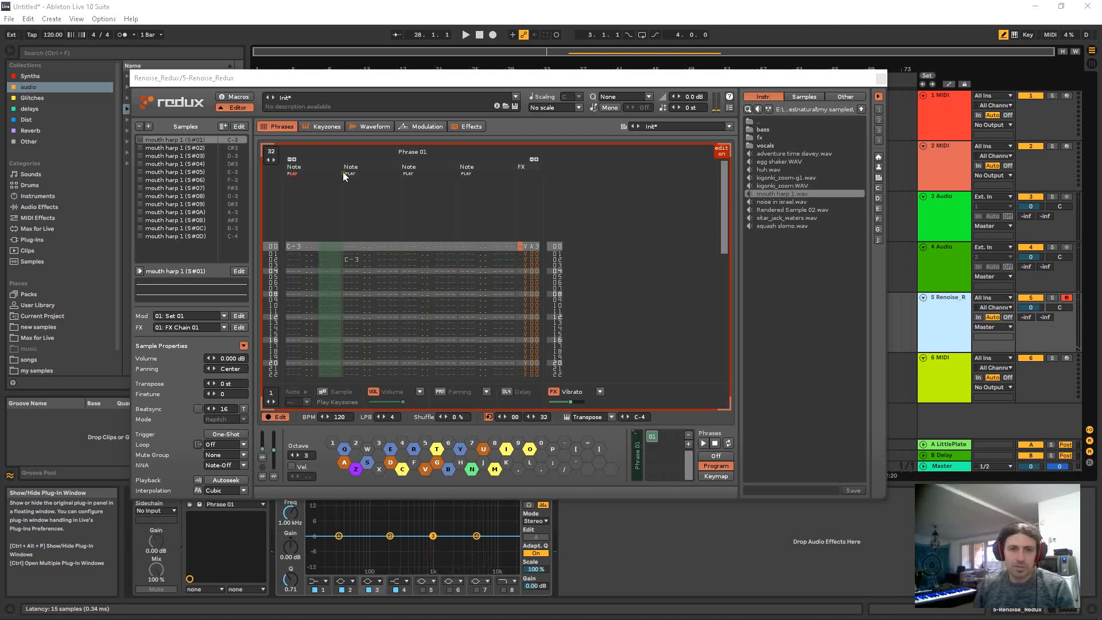
click(350, 173)
click(349, 173)
key(space)
Step: Set the volume of the second note column's C-3 on line 02 to 20 and play the phrase
key(Right)
key(Right)
key(Right)
key(Down)
key(Down)
key(Right)
key(Right)
key(Right)
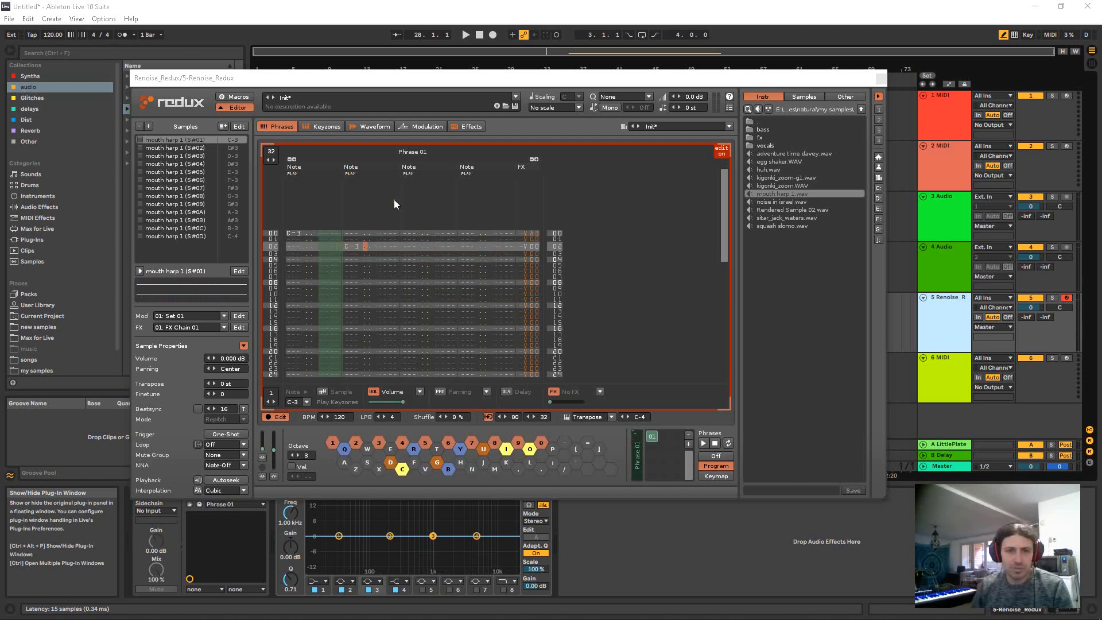
key(Right)
key(Left)
text(2)
key(space)
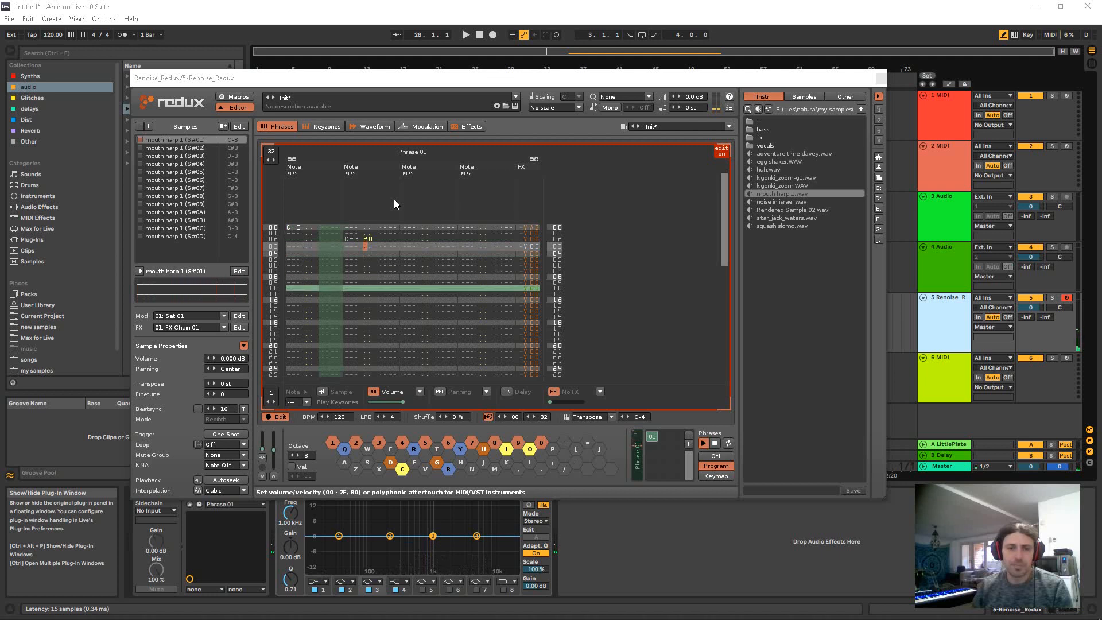
key(space)
Step: Enter the backwards command B00 in the first note column's effect values on line 00
scroll(390, 261, down, 4)
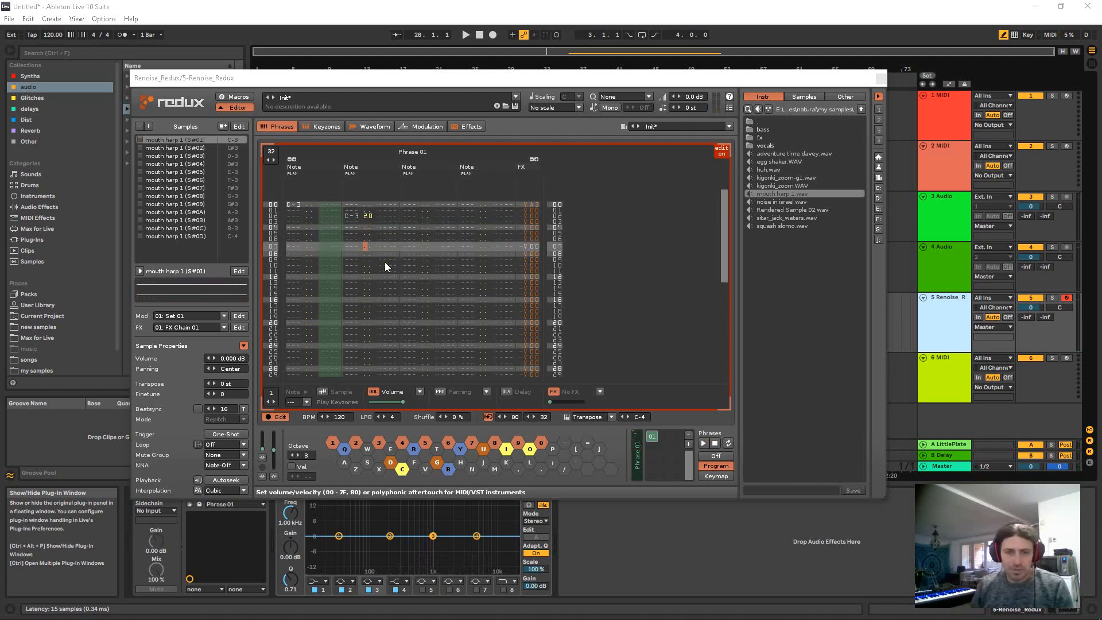
key(Left)
key(Left)
key(Left)
key(Left)
key(Left)
key(Right)
scroll(384, 261, up, 6)
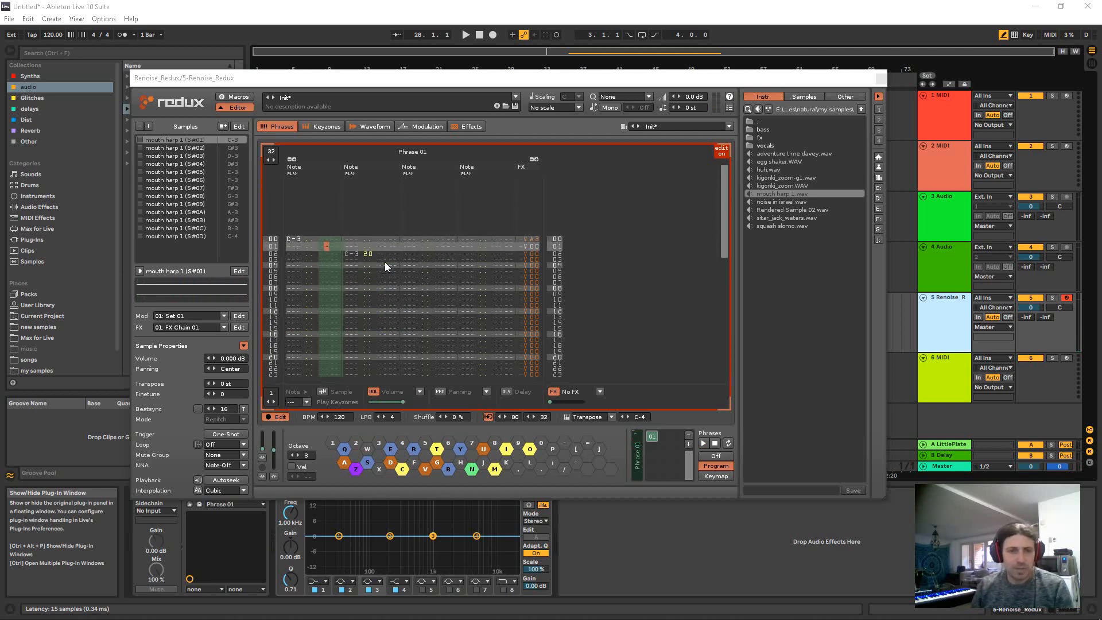
scroll(384, 262, up, 1)
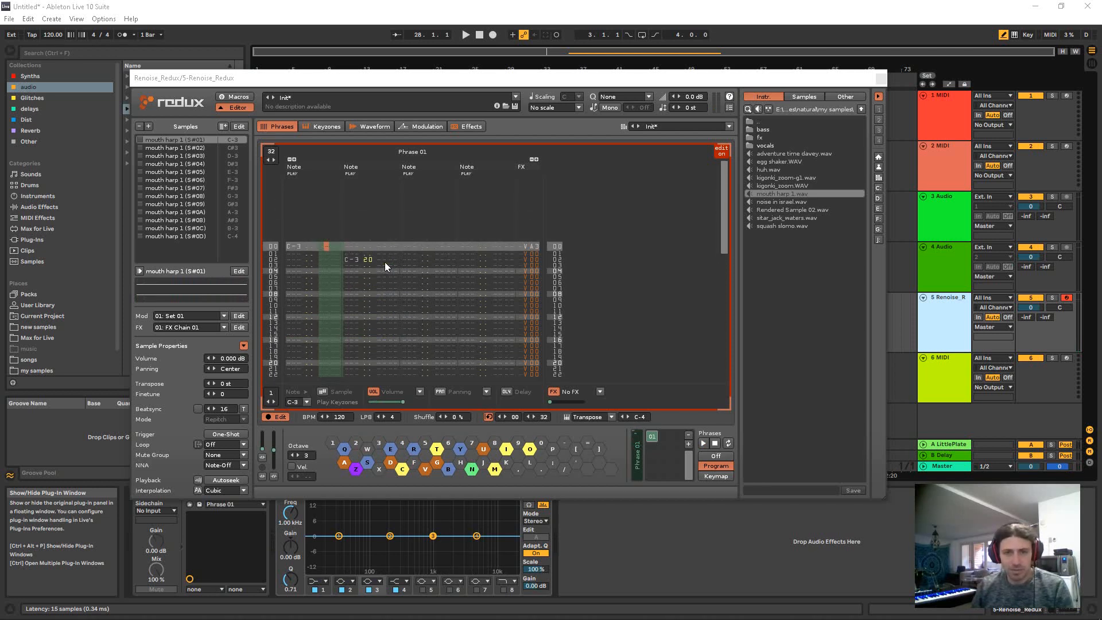
text(b)
Step: Enter the backwards command B00 for the second note column's C-3 on line 02
key(Down)
key(Down)
key(Right)
key(Right)
key(Right)
key(Right)
key(Right)
key(Right)
key(Right)
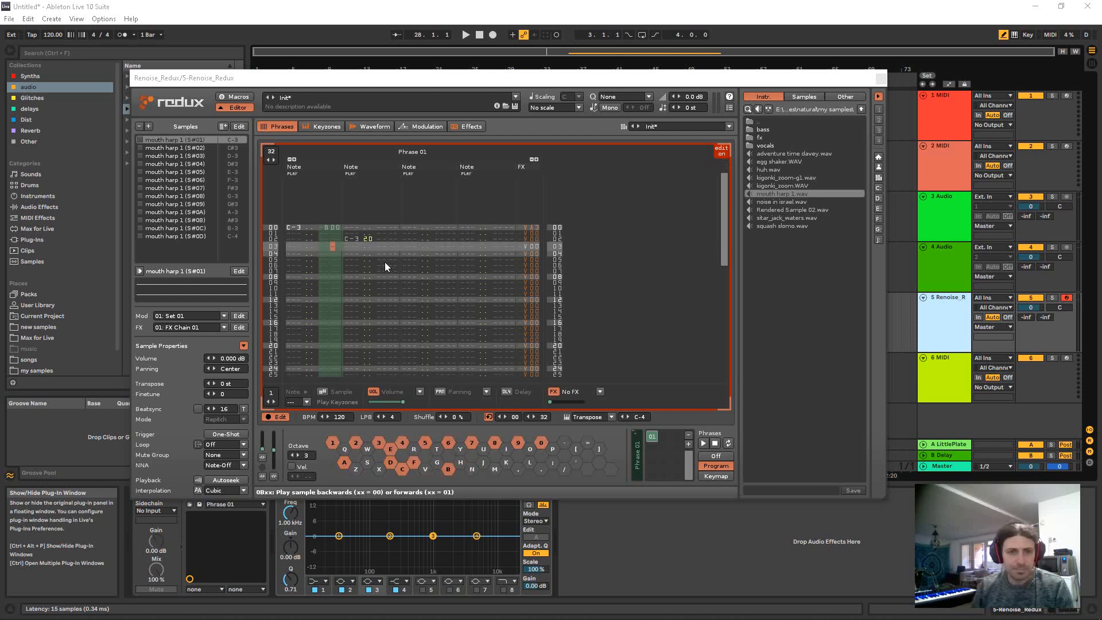
key(Up)
text(b)
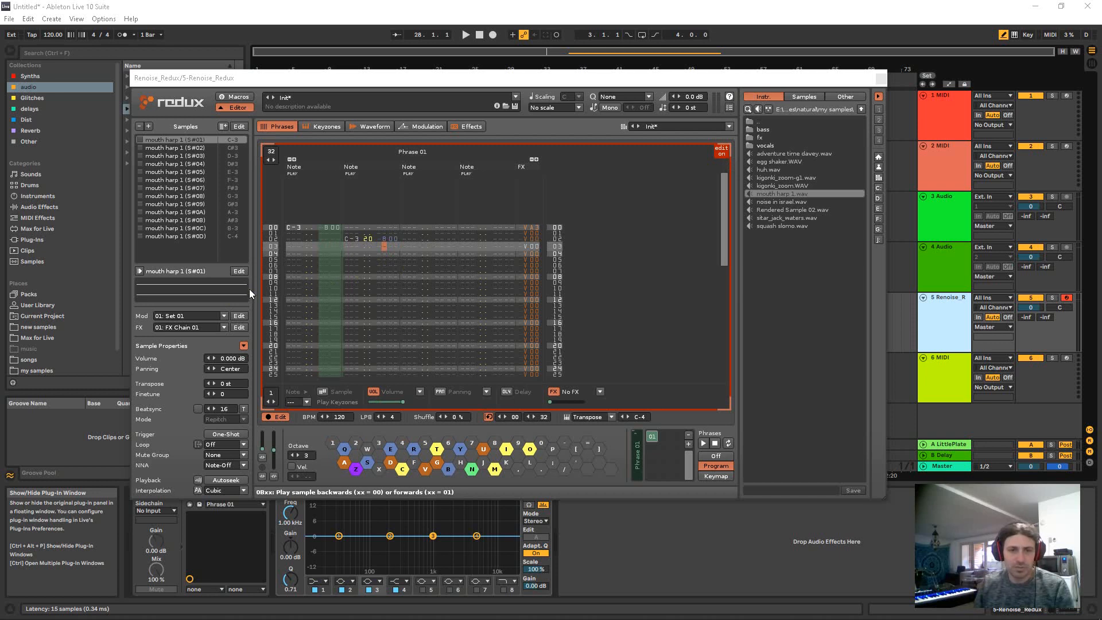
Step: Play the phrase twice to hear both notes with the backwards command, stopping playback each time
key(space)
key(space)
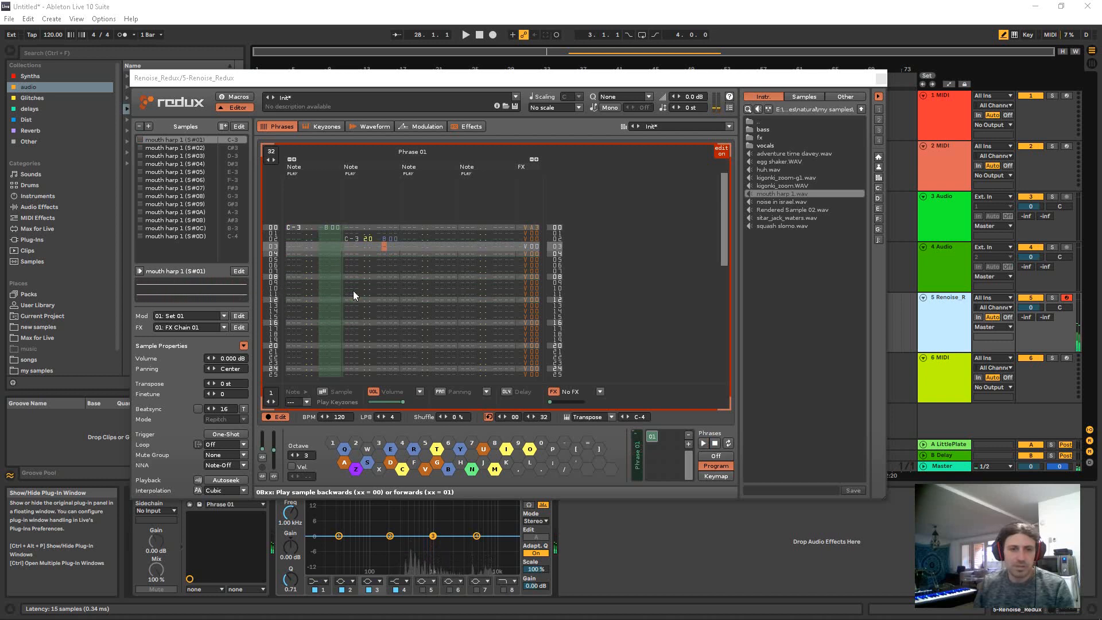
scroll(363, 291, down, 4)
scroll(356, 288, down, 1)
key(space)
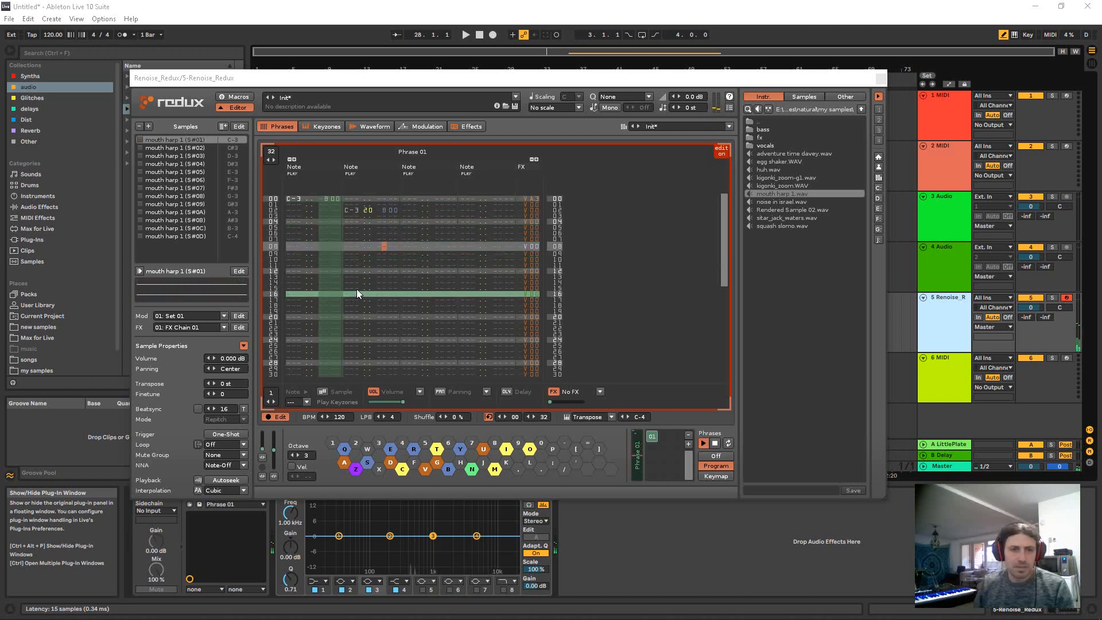
key(space)
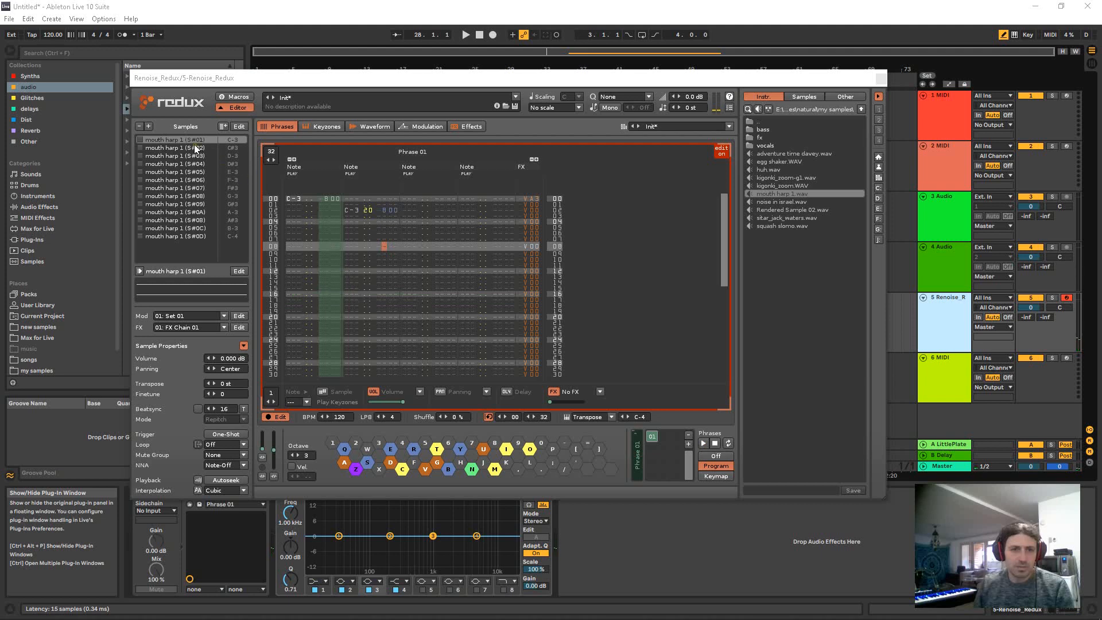
Step: Show the mouth harp sample's waveform and play the phrase to watch its playback positions
click(357, 127)
key(space)
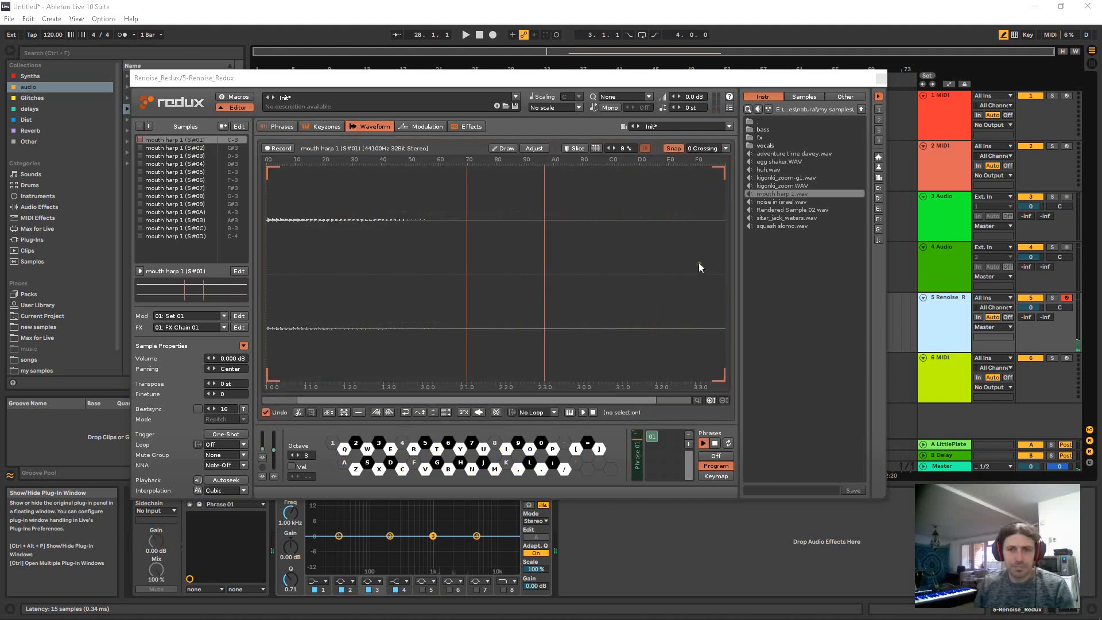
key(space)
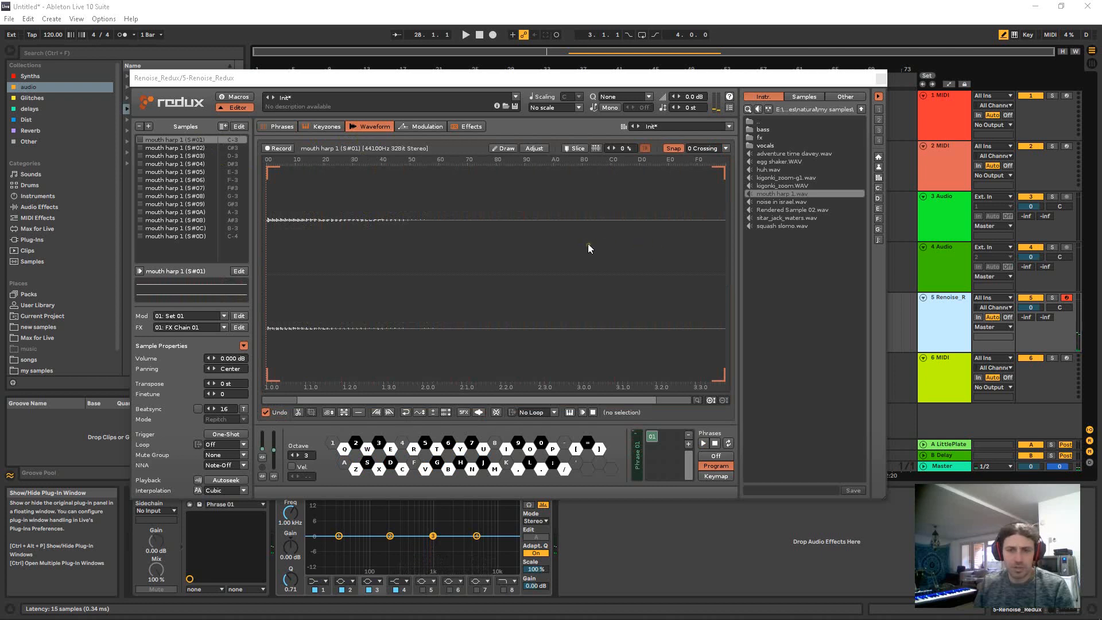
Step: Fade out the end of the sample from 2.3.79 to 3.3.197 and clear the selection
drag(552, 237, 794, 243)
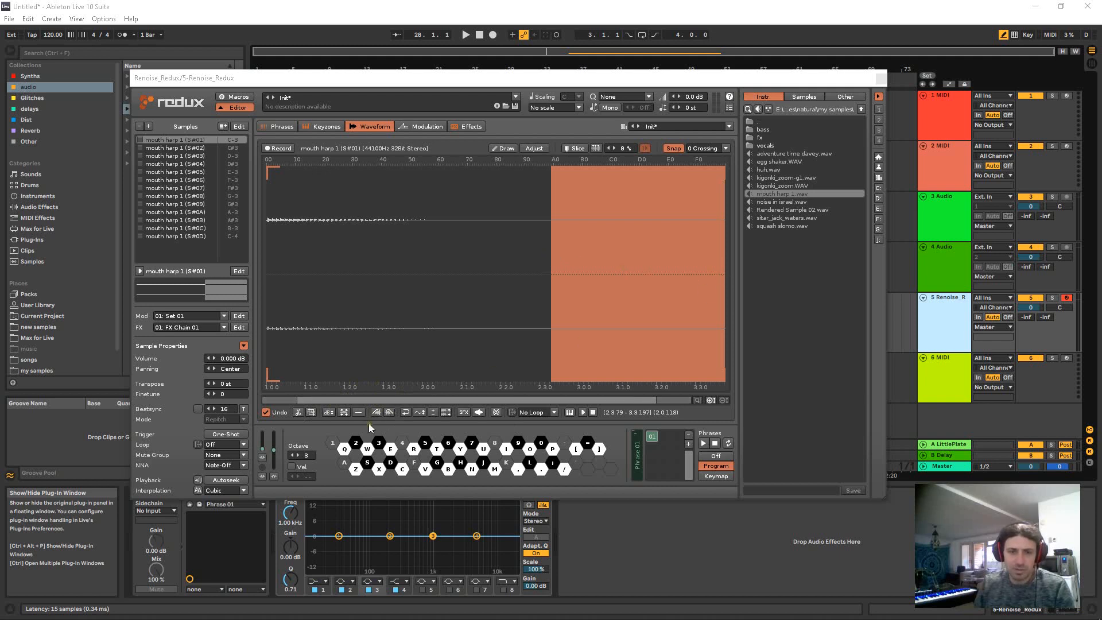
click(389, 412)
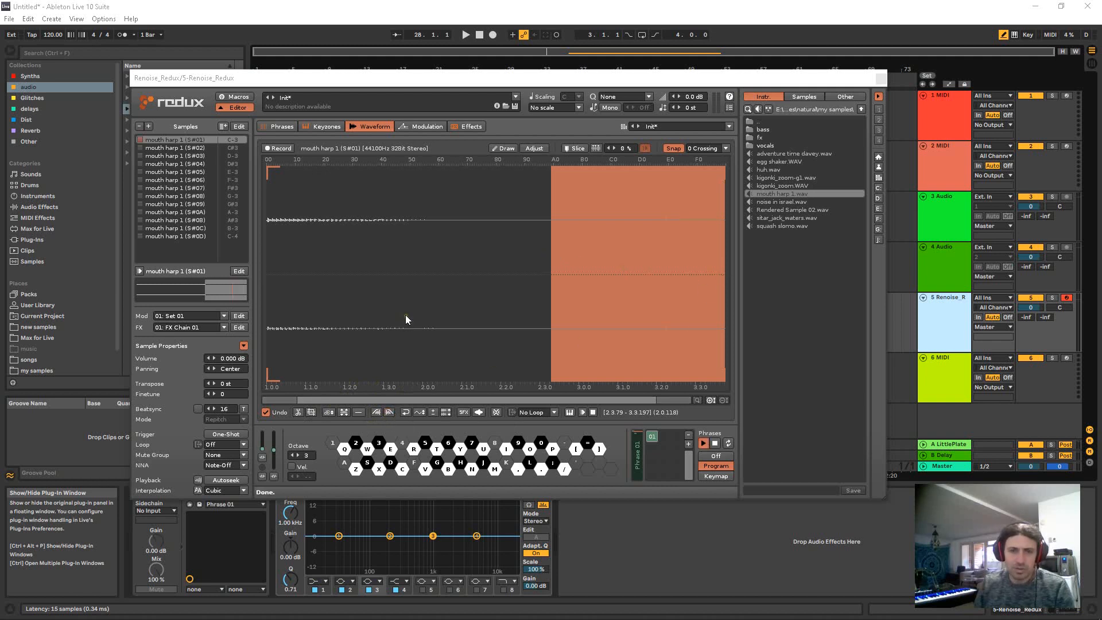
click(405, 294)
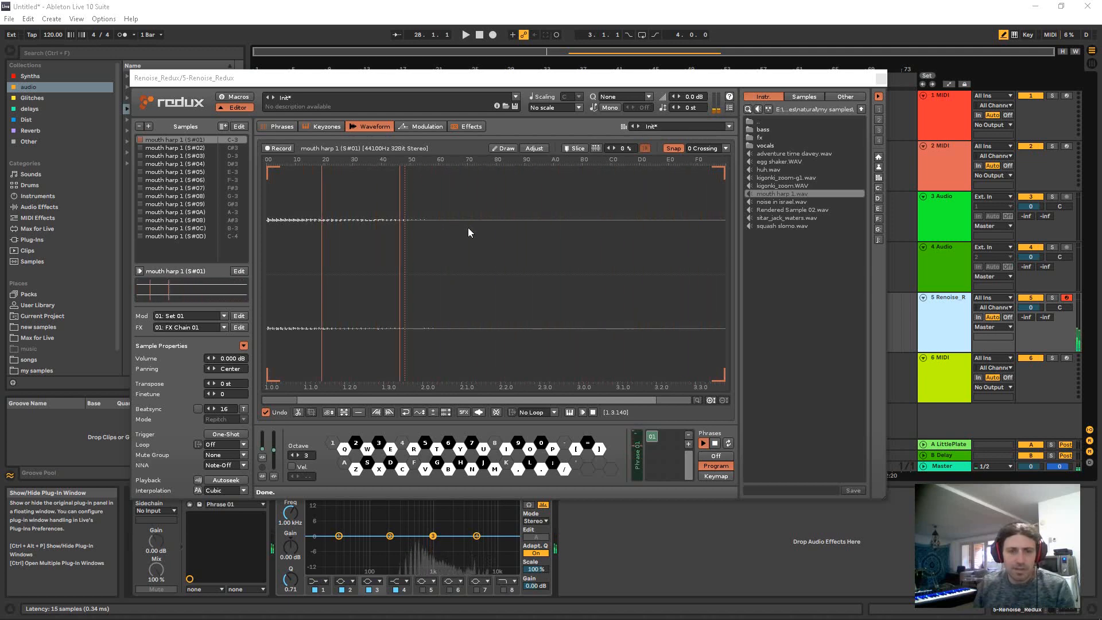
click(287, 128)
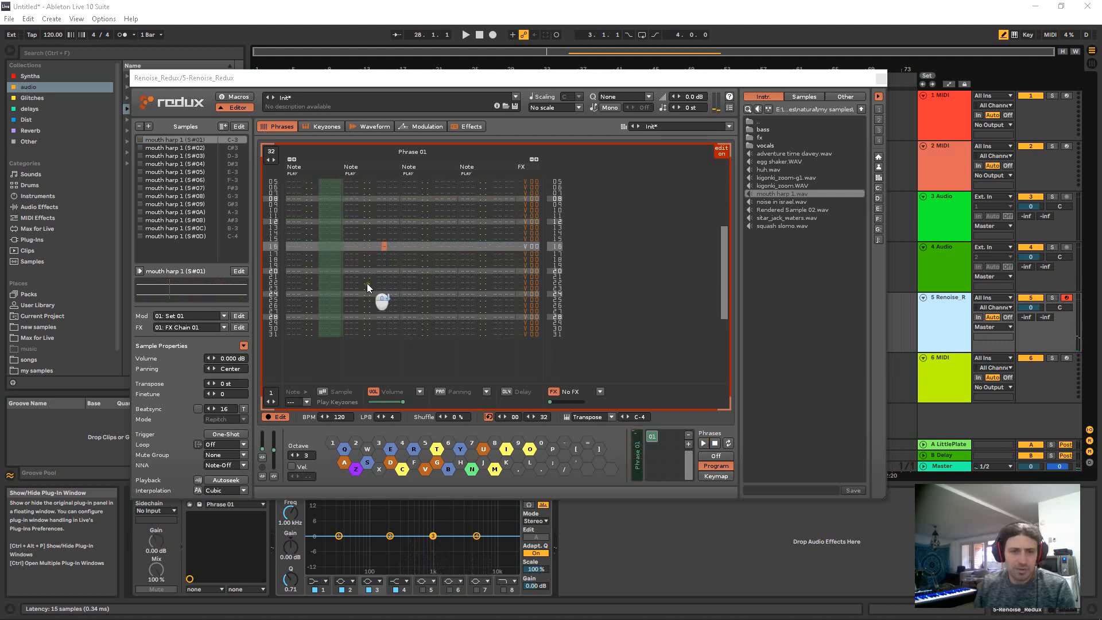
scroll(367, 269, up, 5)
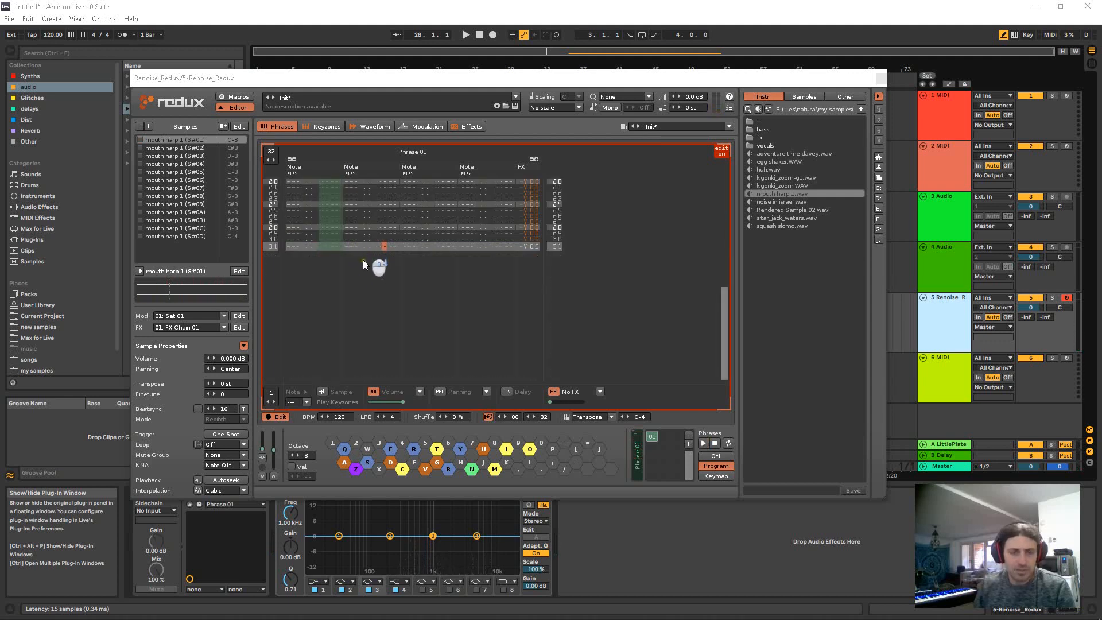
scroll(363, 259, down, 2)
scroll(367, 254, up, 3)
scroll(367, 254, down, 3)
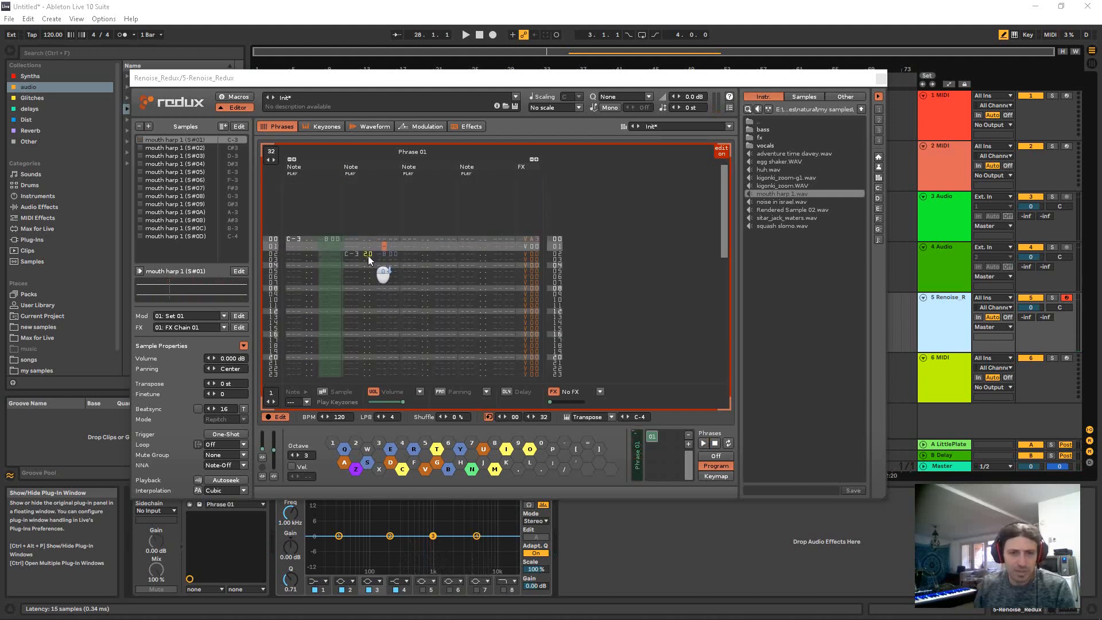
Step: Try cutting the tail off the sample in its waveform, and undo the cut
click(361, 127)
drag(460, 252, 746, 243)
key(Delete)
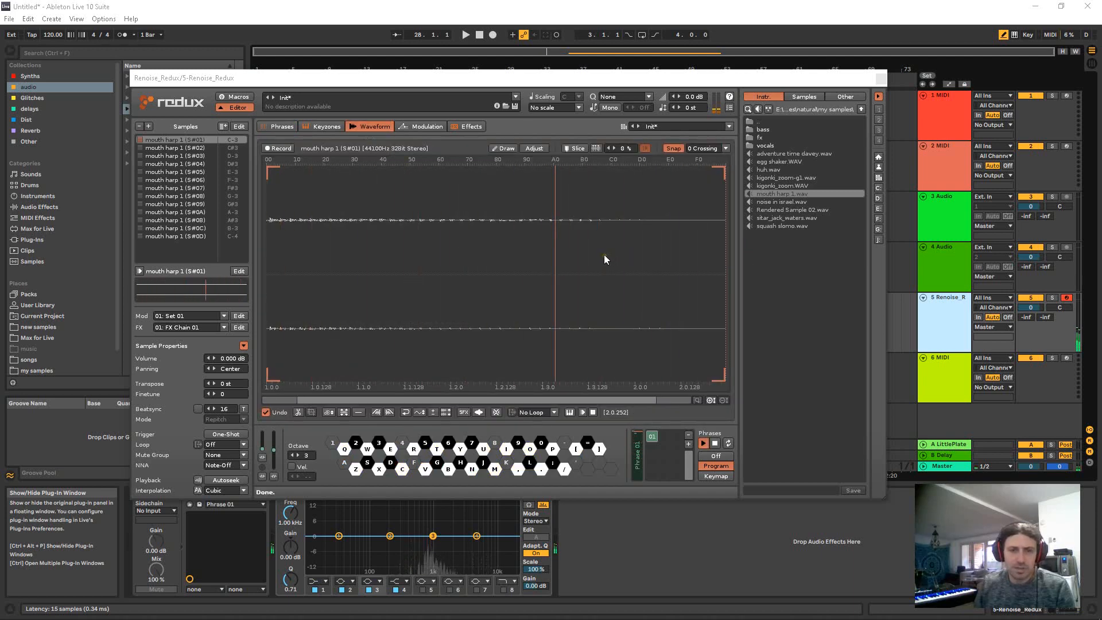
key(ctrl+z)
click(563, 250)
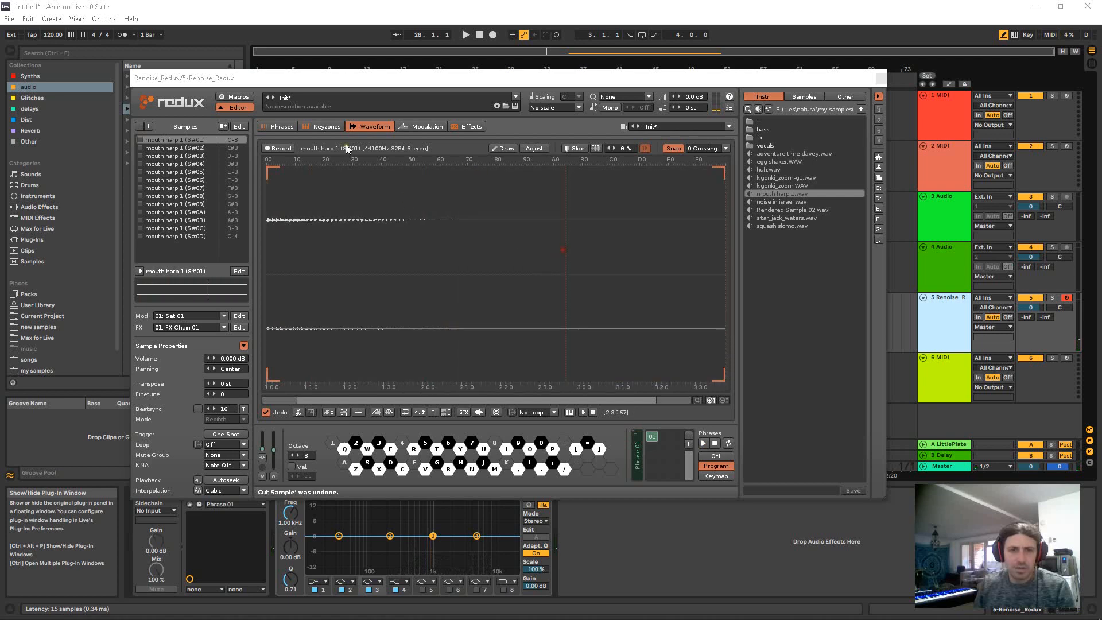
Step: Return to the phrase pattern and go over the notes and backwards commands on lines 00 and 02
click(283, 126)
scroll(432, 246, down, 10)
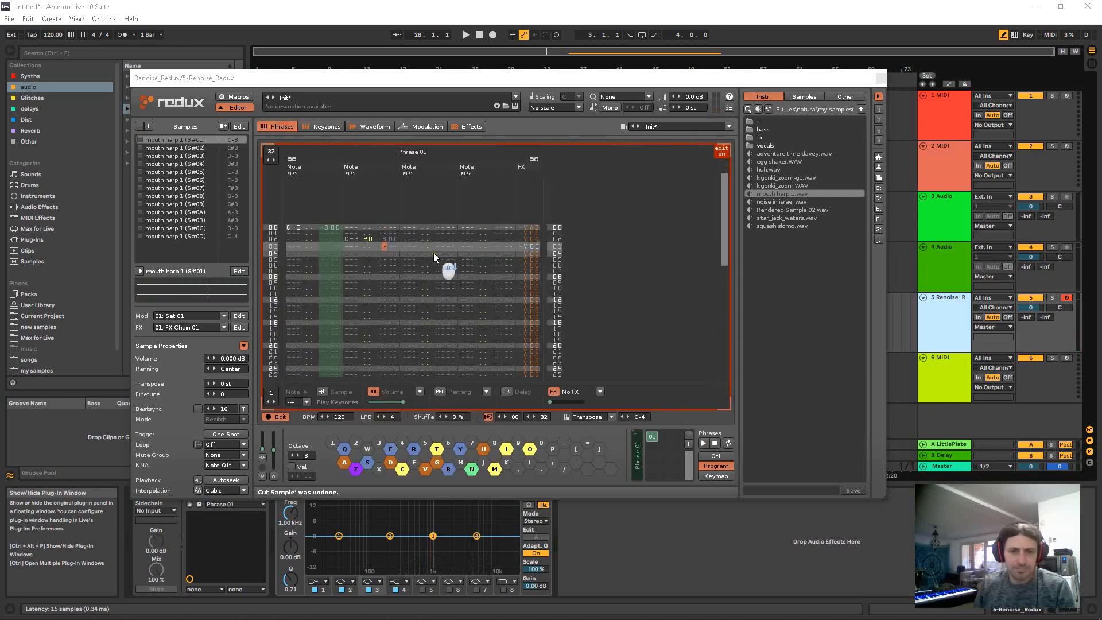
scroll(407, 251, up, 10)
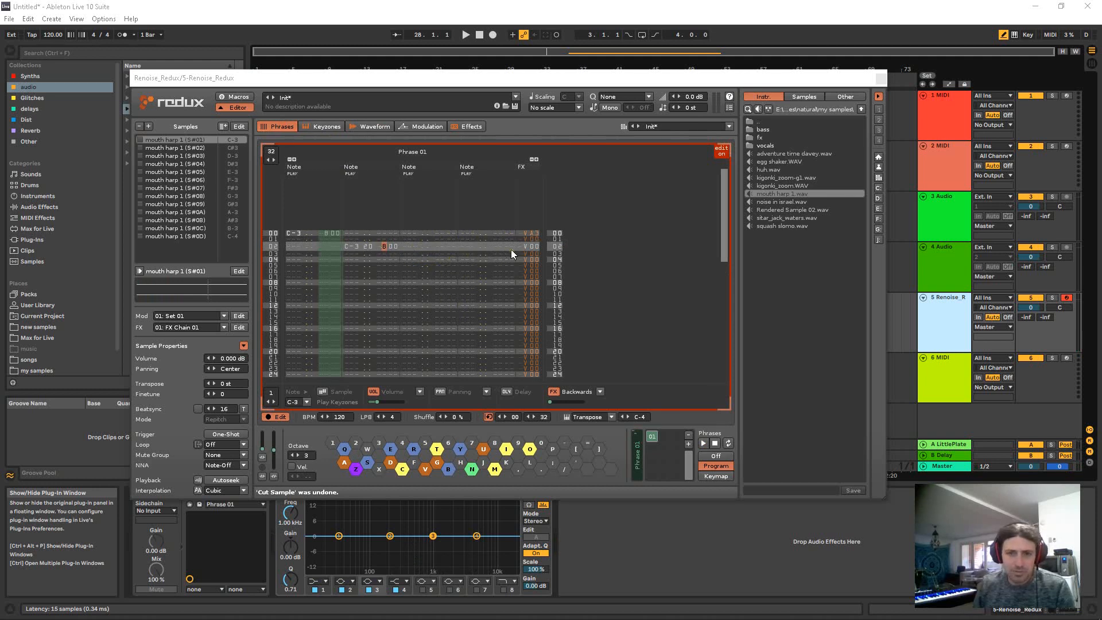
click(363, 236)
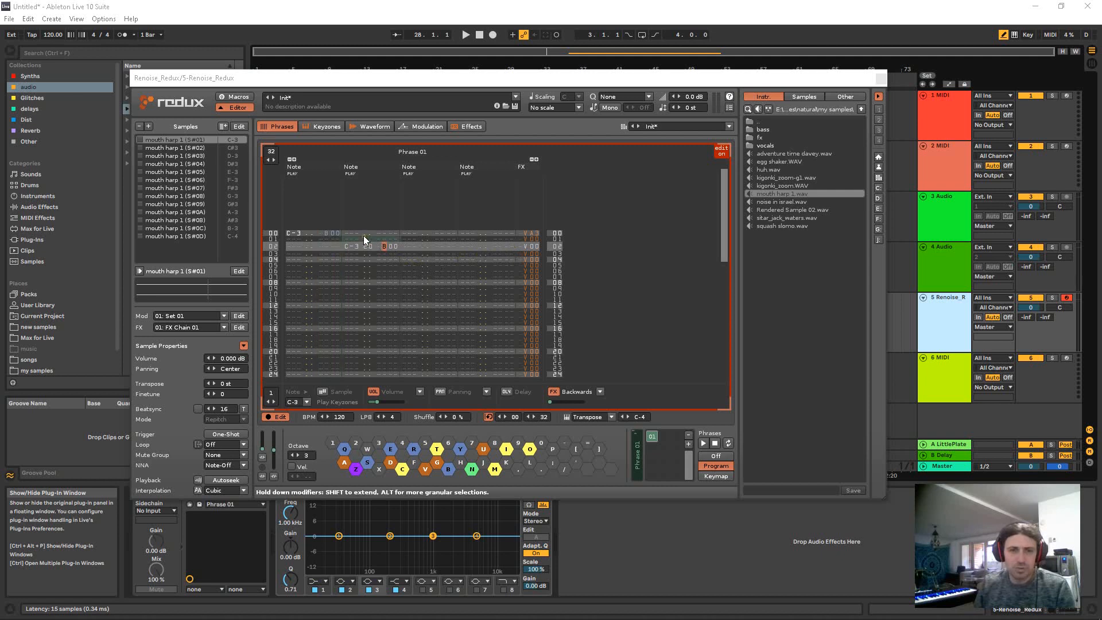
drag(307, 237, 337, 238)
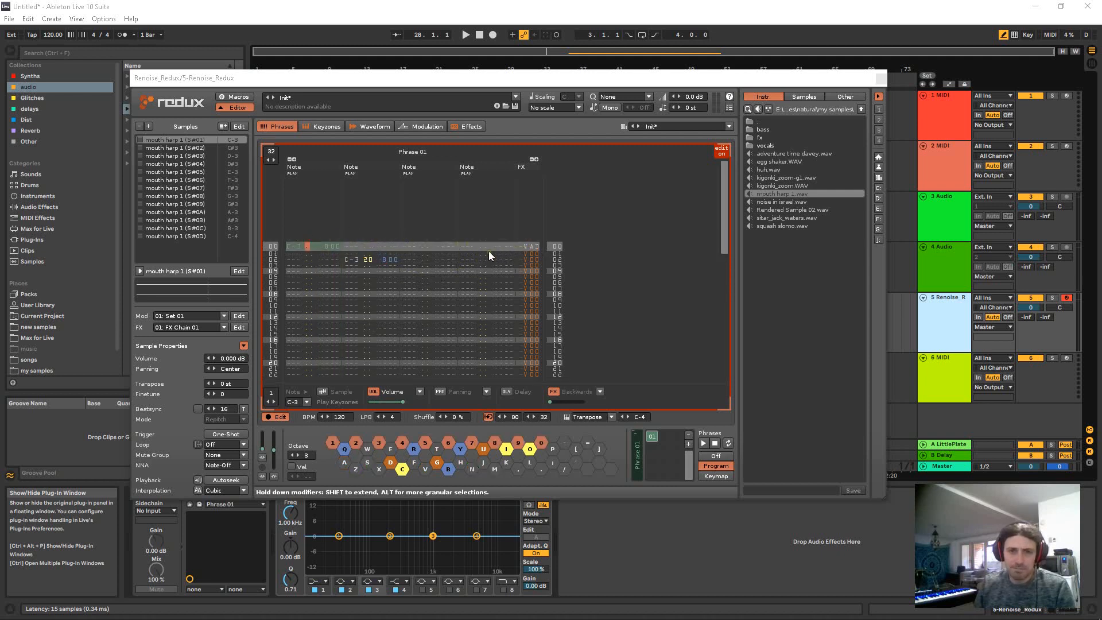
click(335, 246)
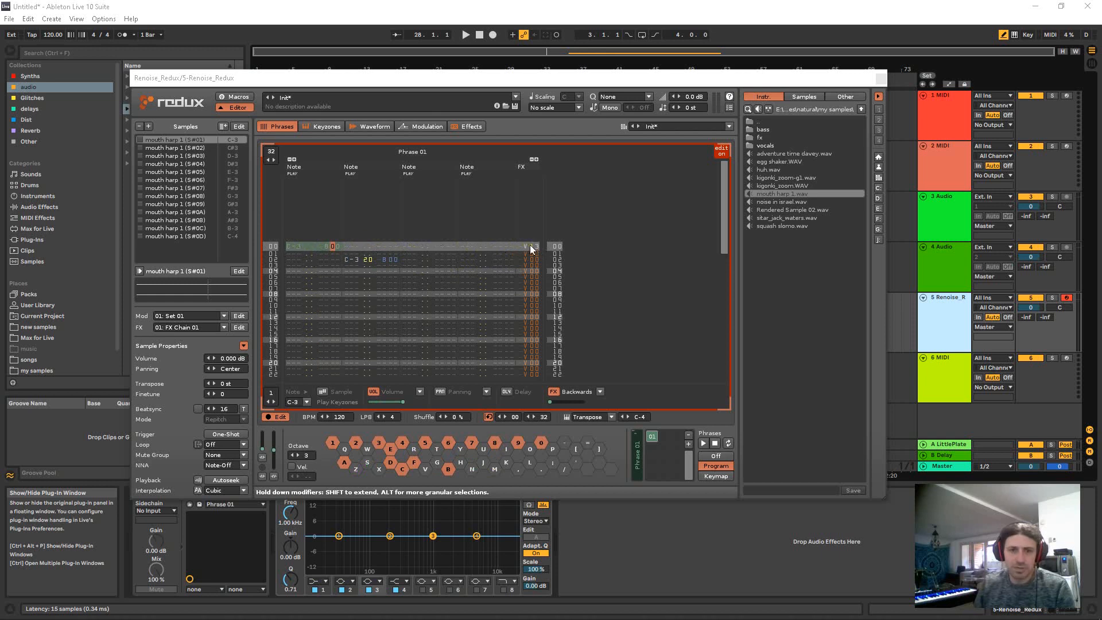
Step: Add a second effect column to the phrase and place the cursor in it on line 00
click(537, 158)
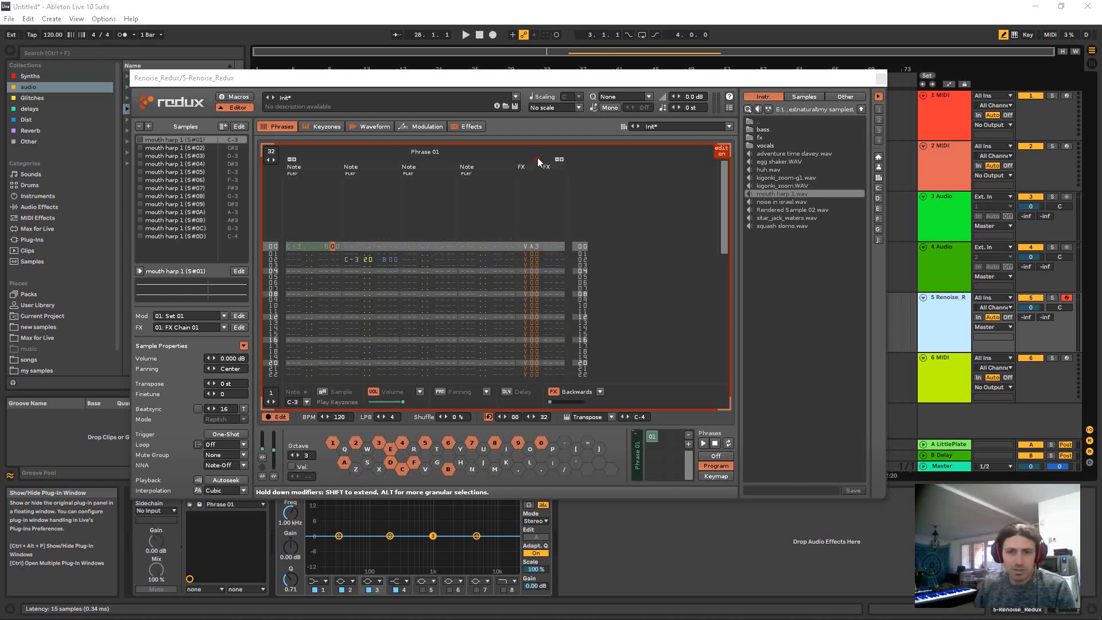
key(Right)
key(Tab)
key(Tab)
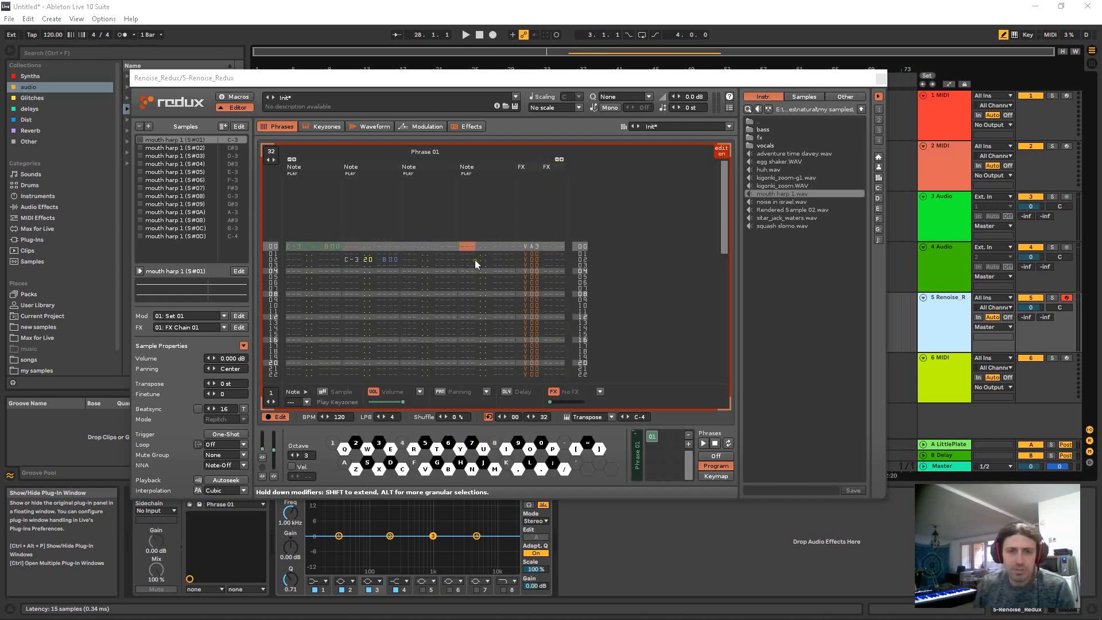
click(470, 263)
key(Tab)
key(Tab)
key(Up)
key(Up)
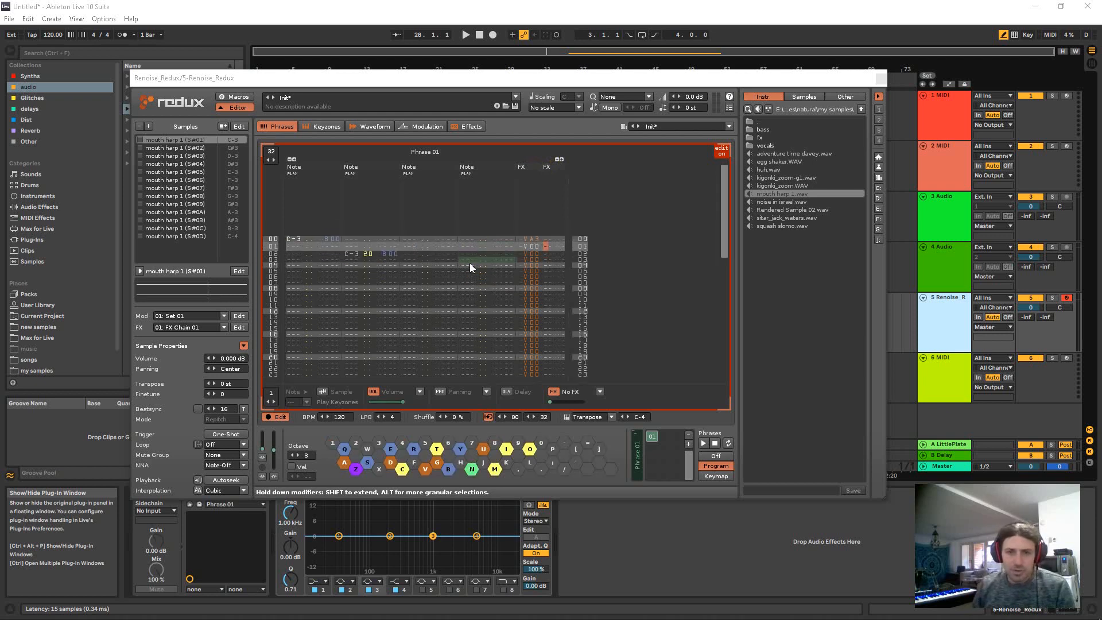
key(Right)
key(Up)
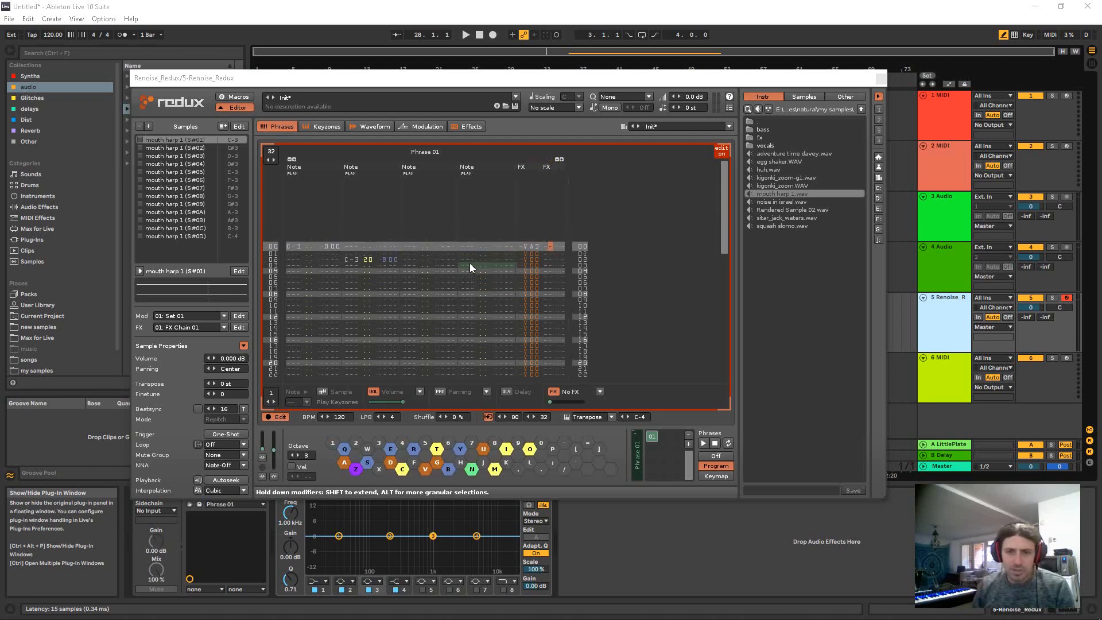
Step: Look through the list of phrase effect commands and check the offset scale above the sample's waveform
click(599, 391)
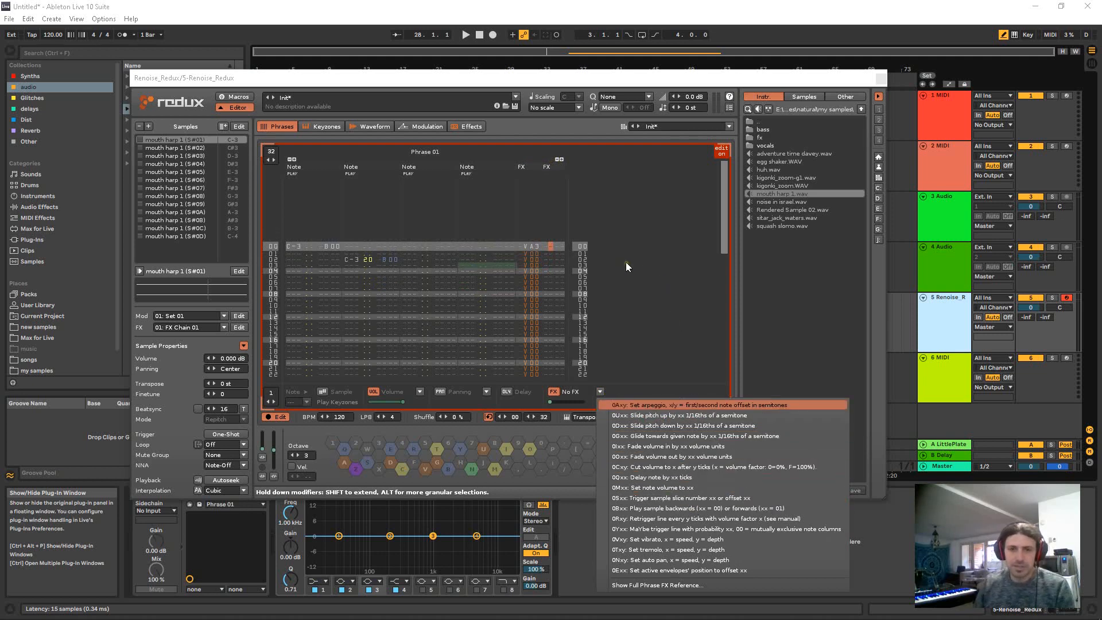
click(601, 260)
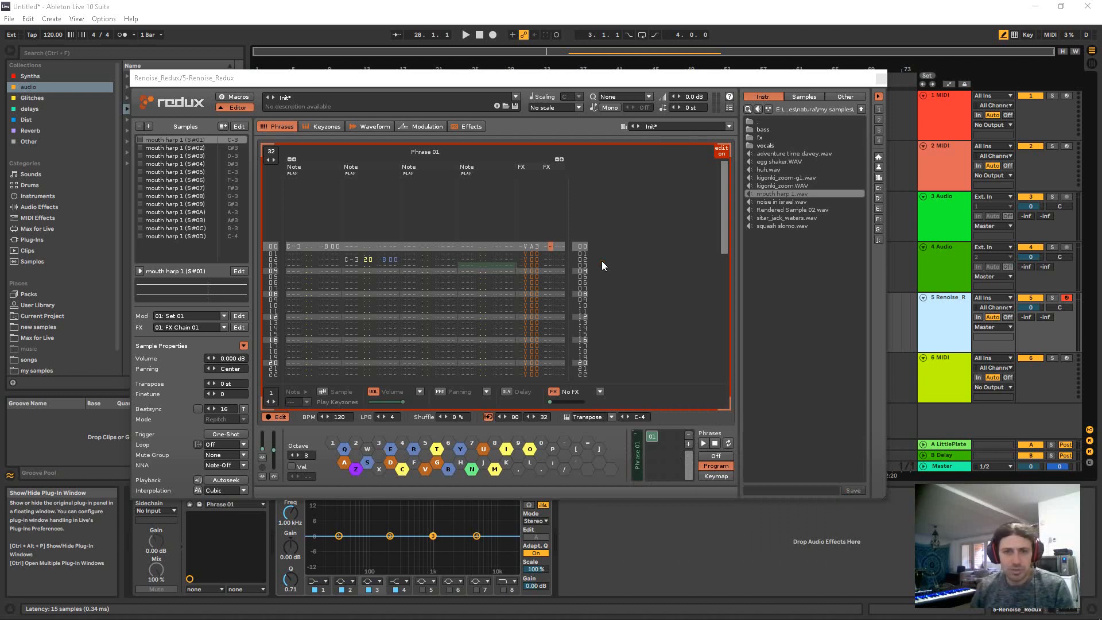
click(360, 127)
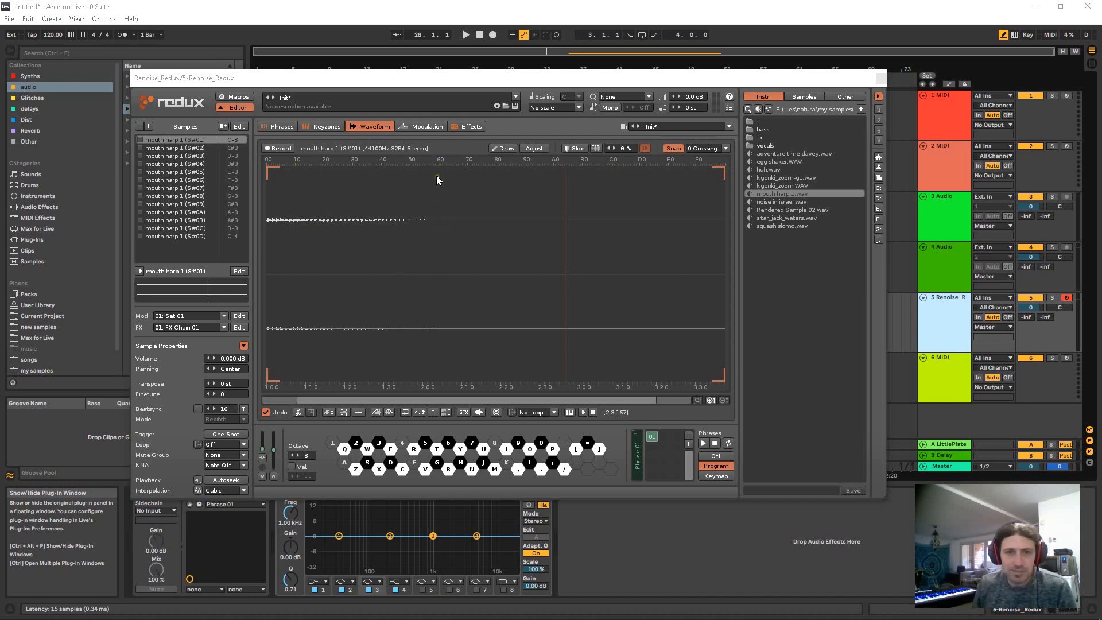
click(284, 126)
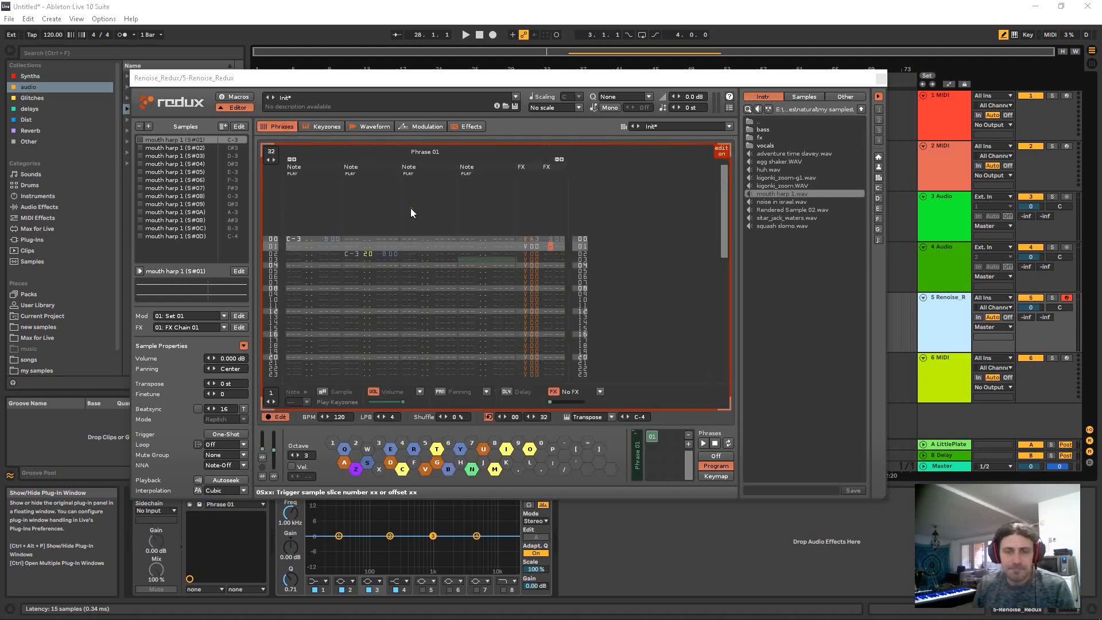
Step: Enter the sample offset command S60 in the second effect column on line 00 and play the phrase
key(Up)
text(s)
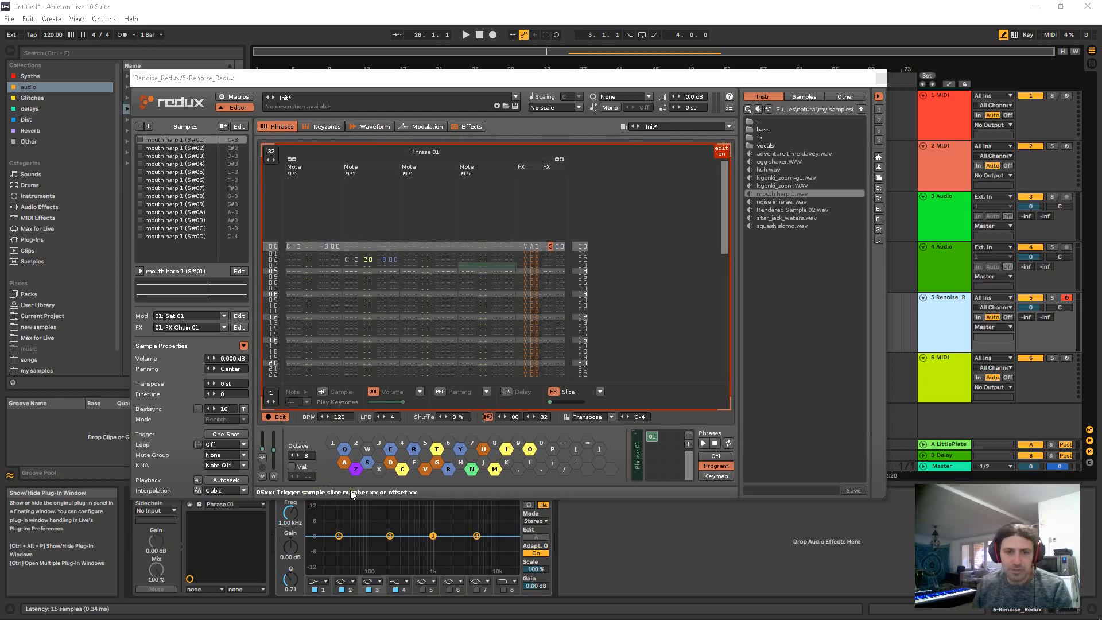
key(Right)
text(6)
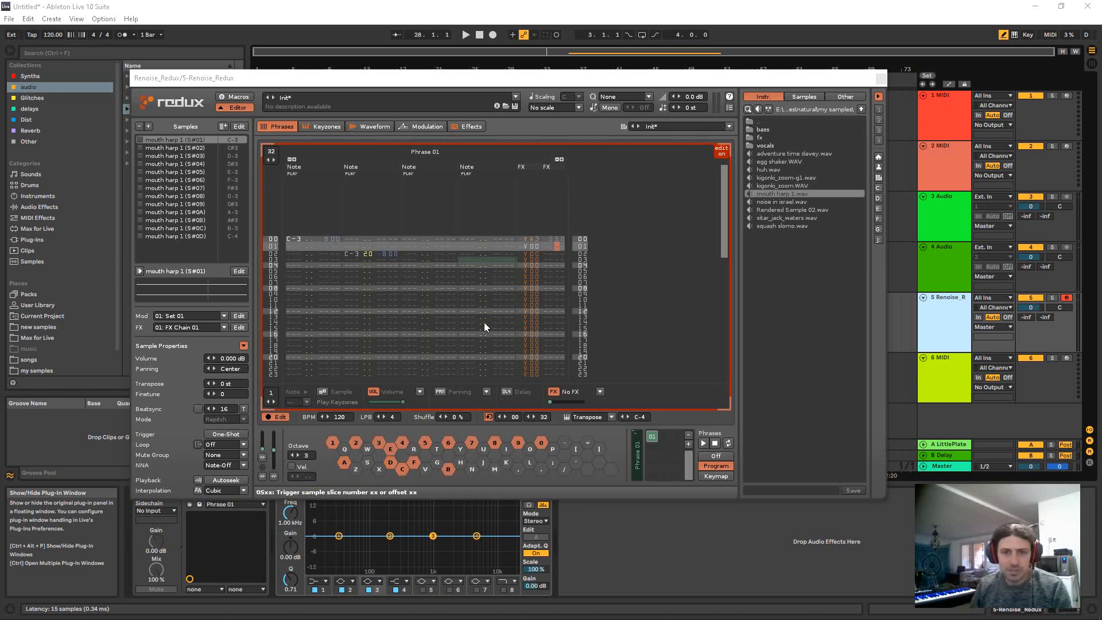
key(space)
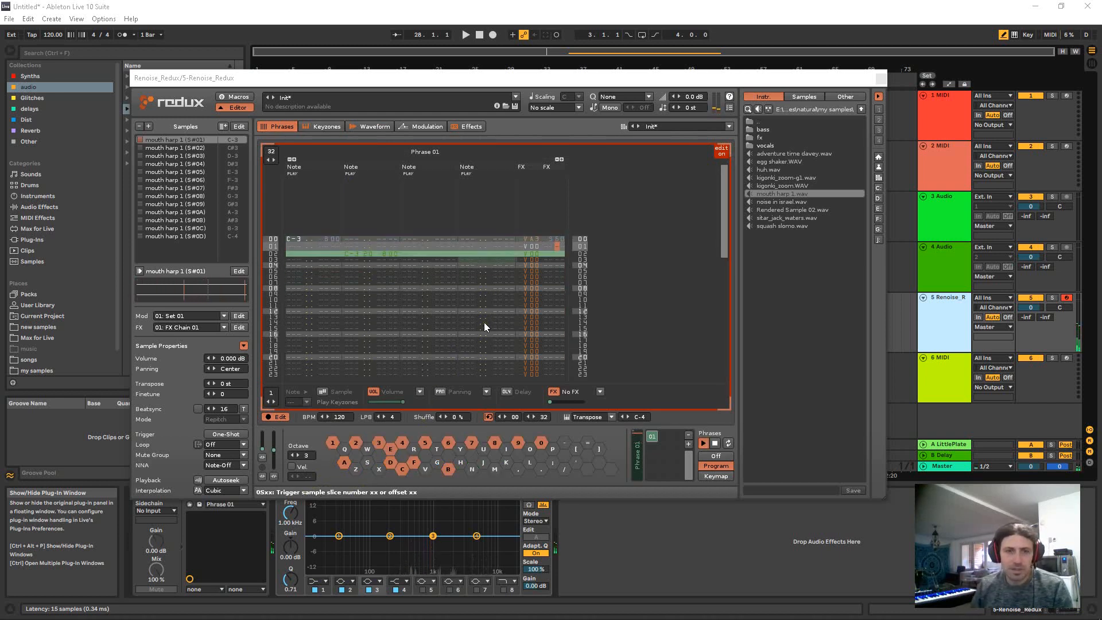
key(space)
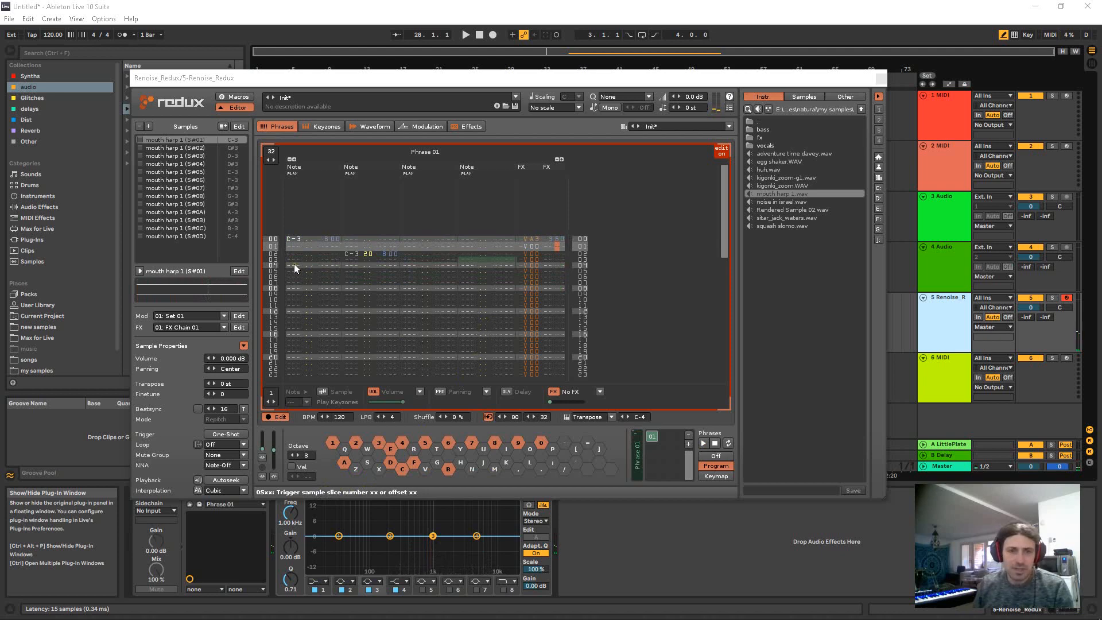
key(space)
Step: Enter the same S60 offset command on line 02 of the second effect column and play the phrase through
key(Down)
key(Left)
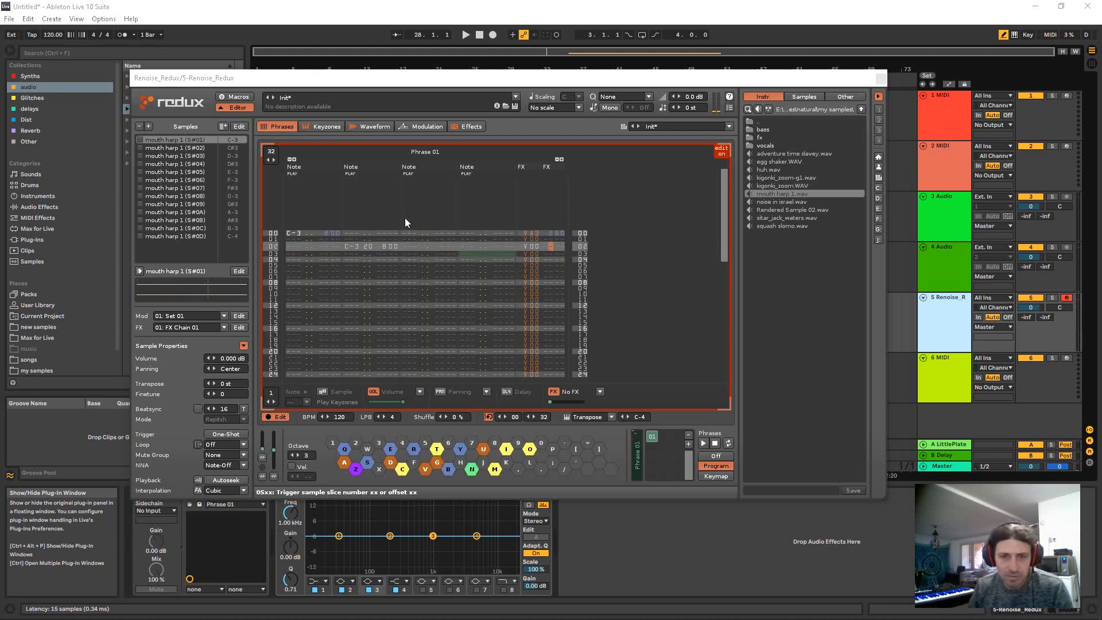
text(s)
key(Right)
key(Up)
text(6)
key(space)
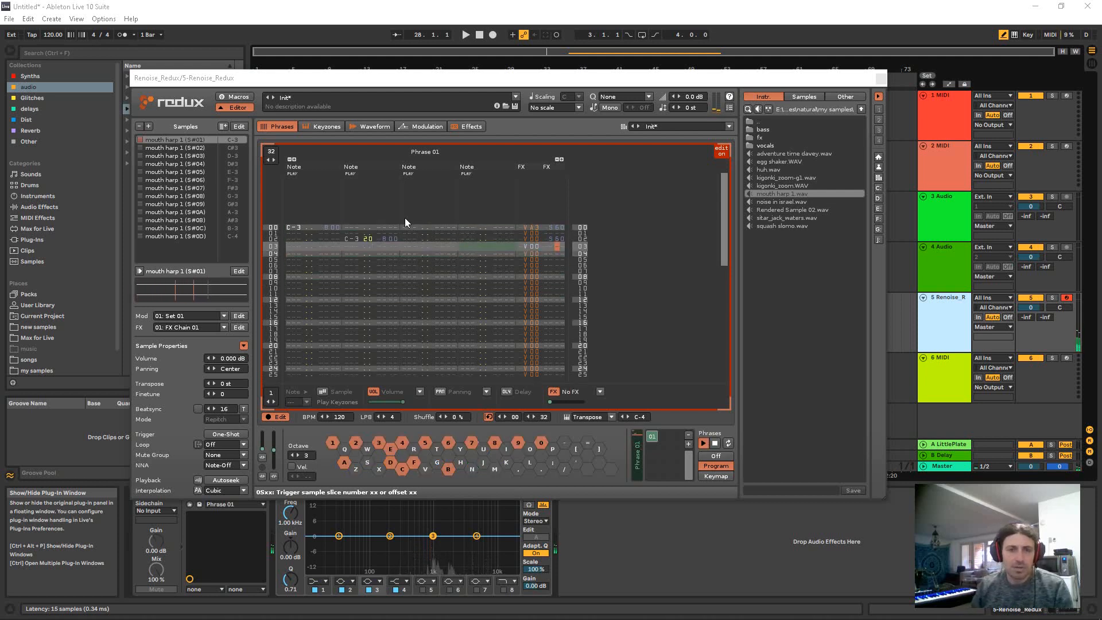
scroll(447, 275, down, 5)
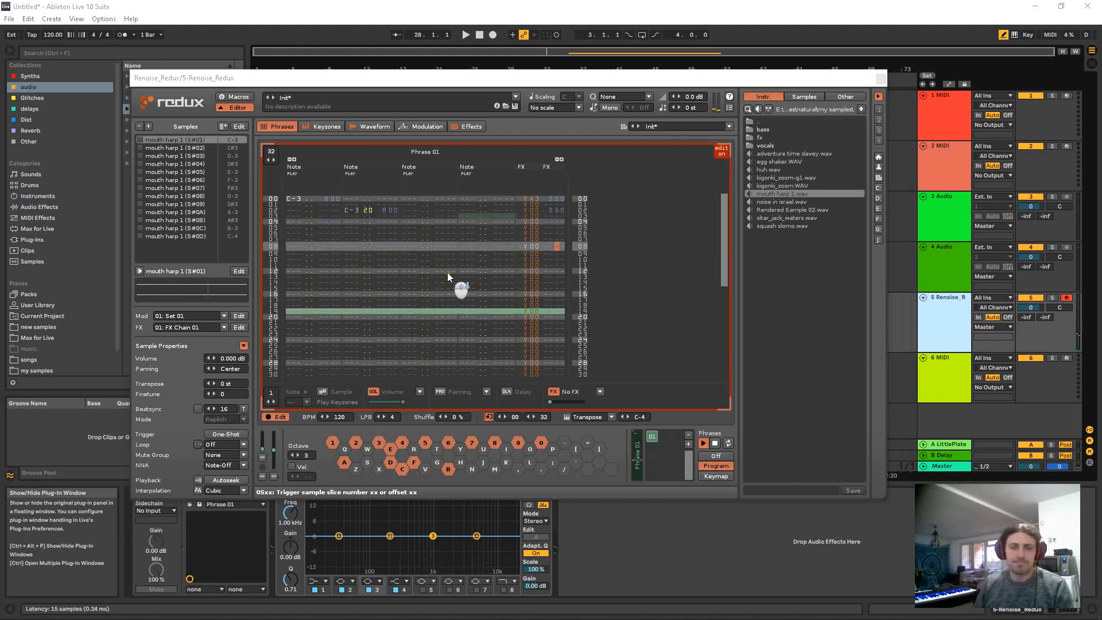
scroll(448, 276, down, 15)
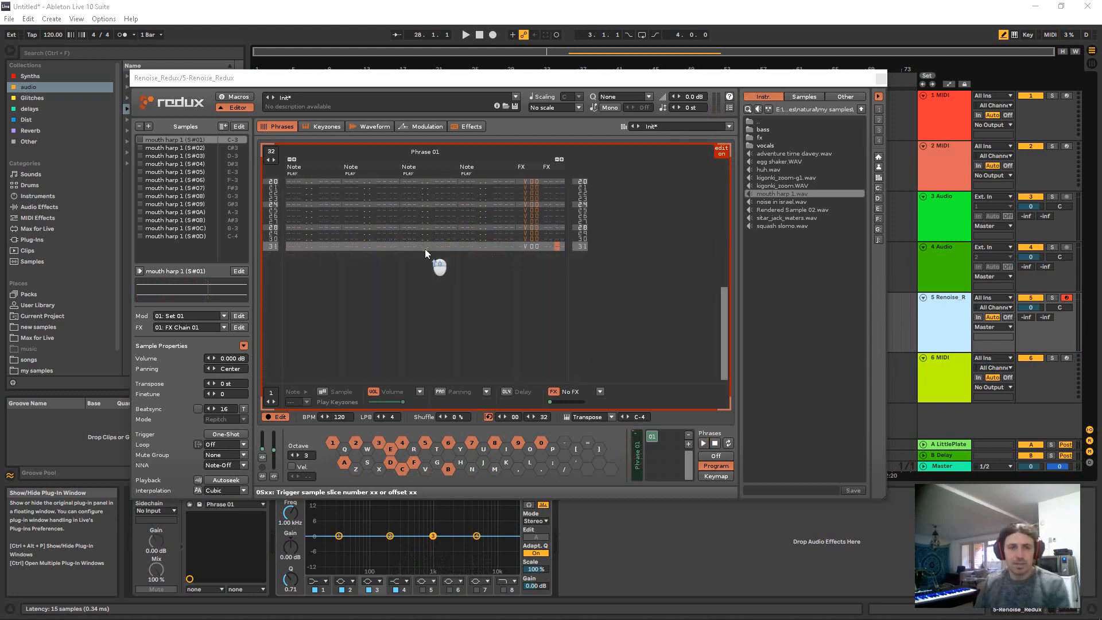
Step: Examine the note, volume and effect entries on lines 00 and 02 of Phrase 01
scroll(516, 229, up, 15)
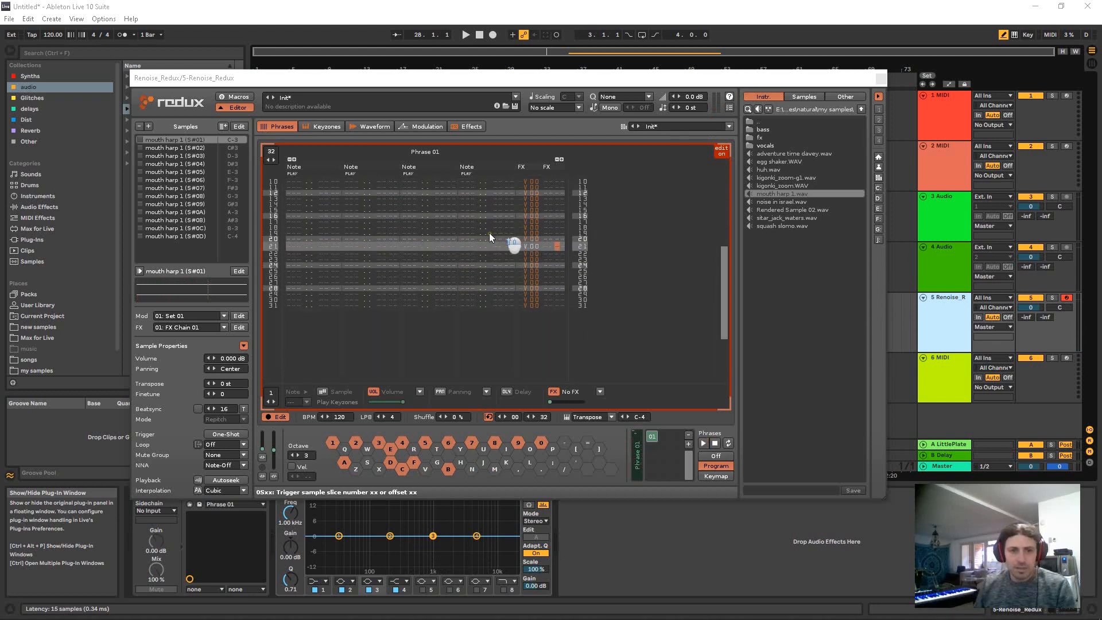
scroll(321, 238, up, 7)
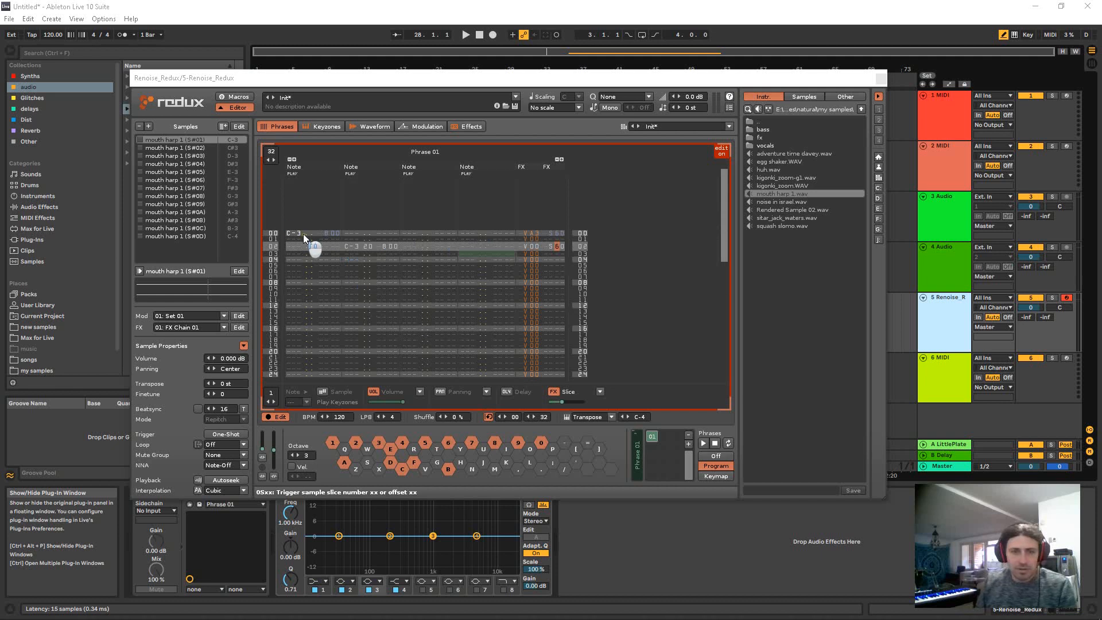
click(366, 260)
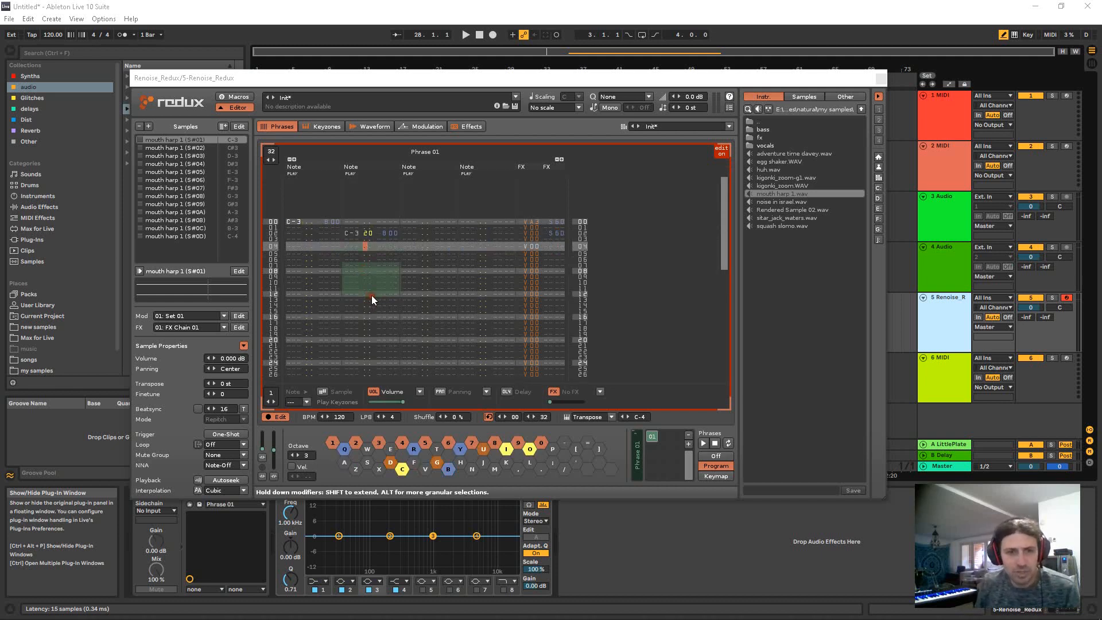
click(366, 284)
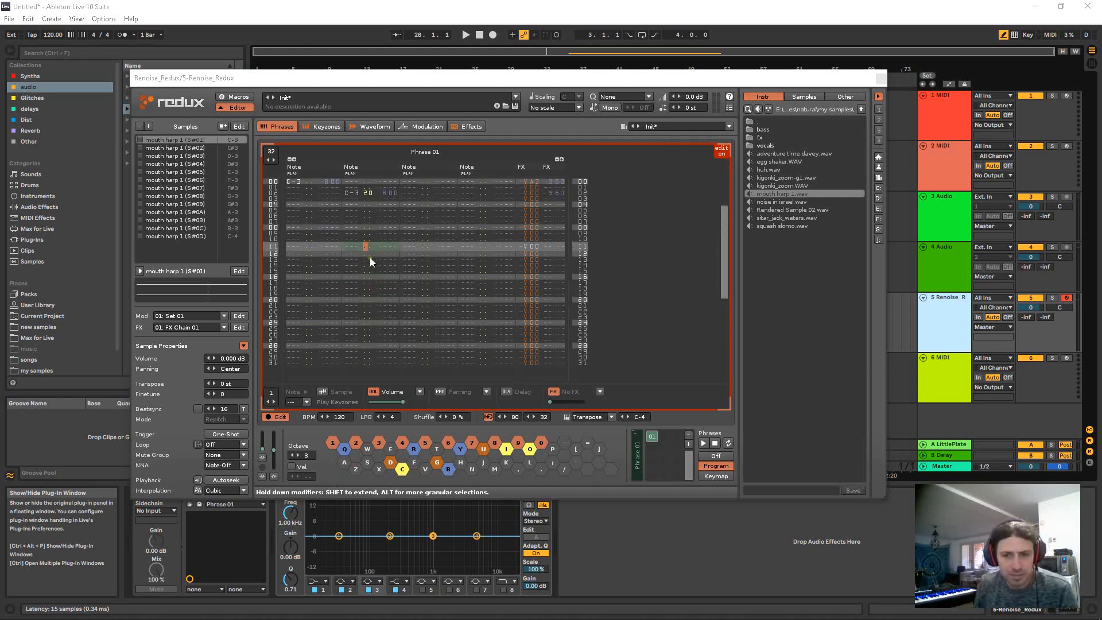
scroll(361, 264, up, 10)
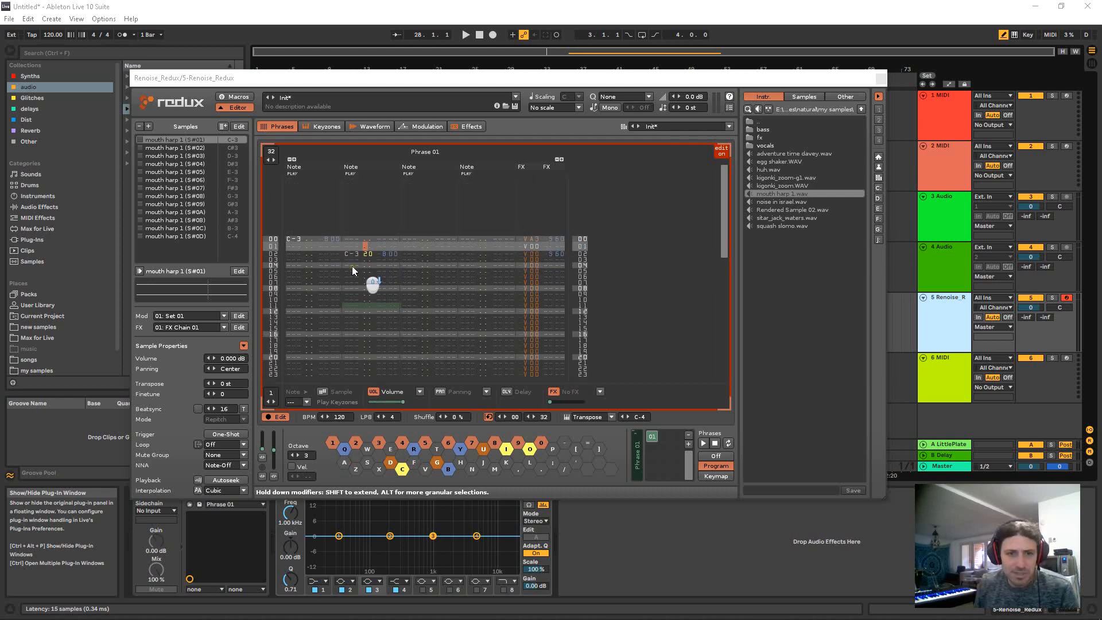
click(296, 238)
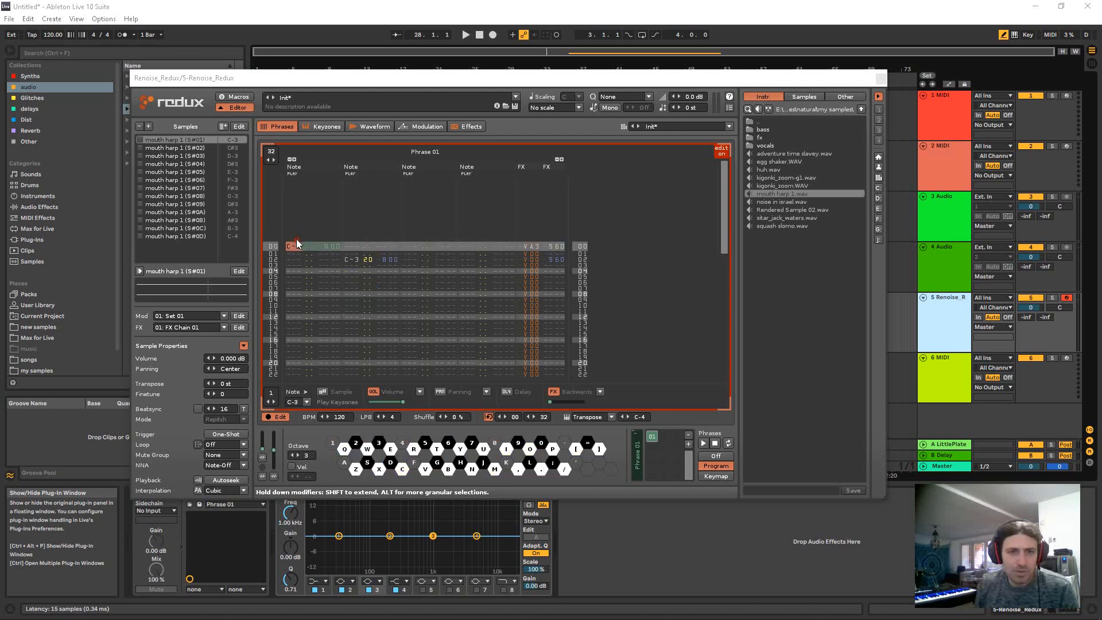
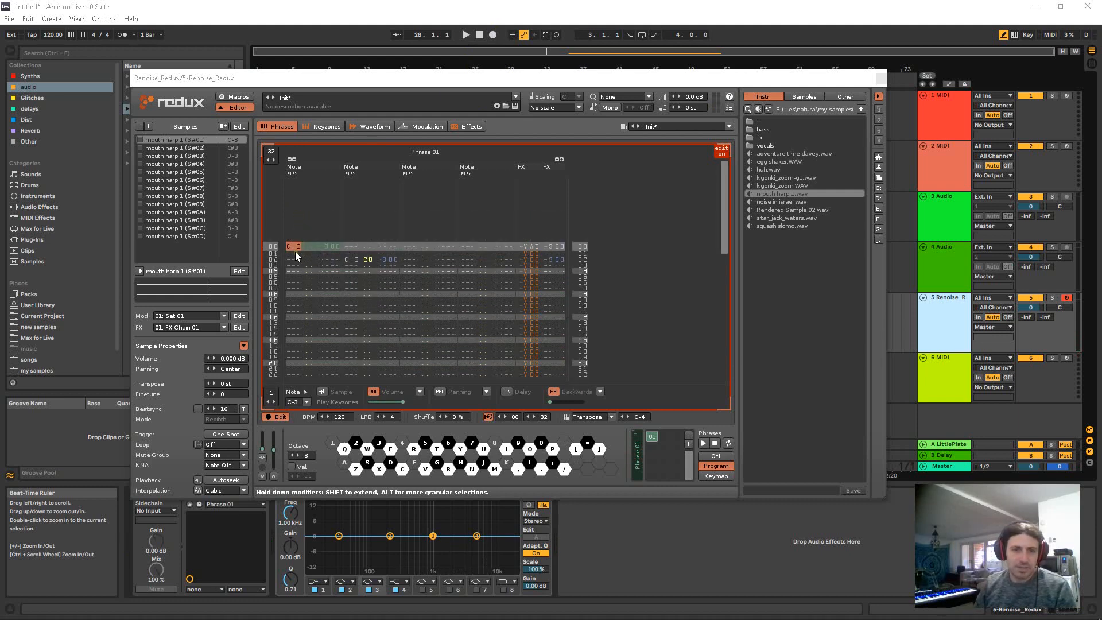
click(351, 259)
scroll(342, 274, down, 3)
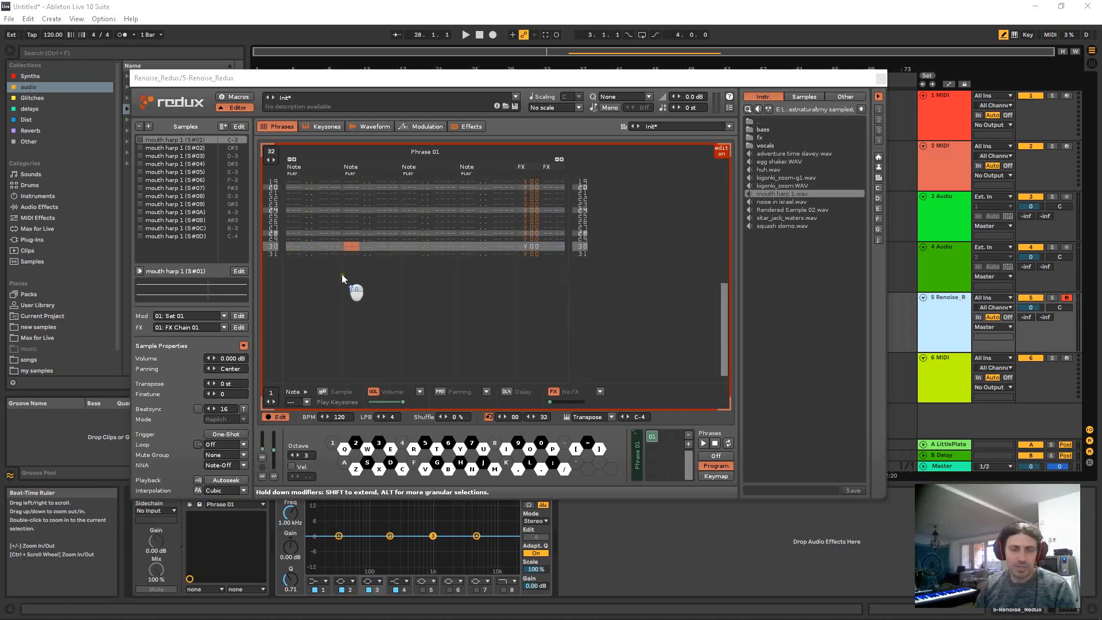
scroll(357, 286, up, 3)
click(295, 234)
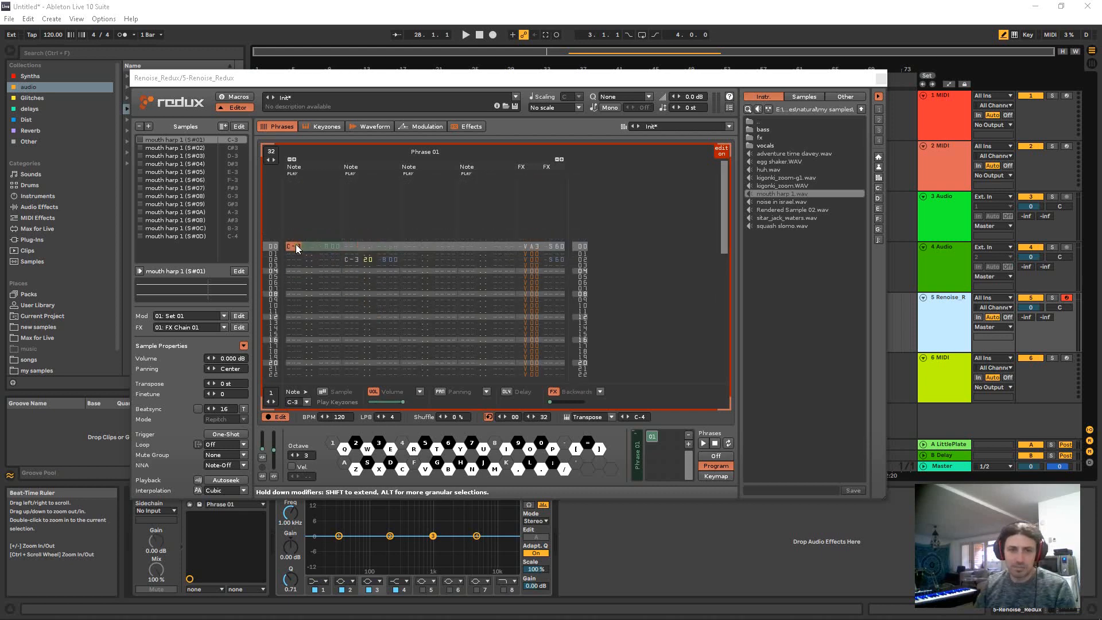
Step: Change the note in the second note column on line 02 of Phrase 01 to D-3
click(328, 261)
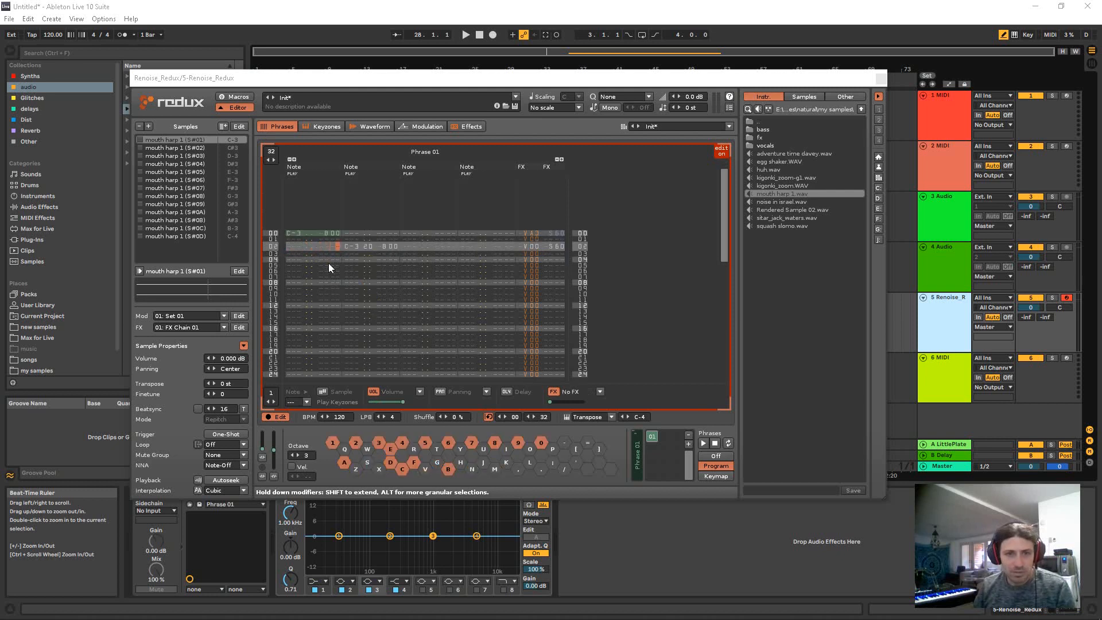
key(Tab)
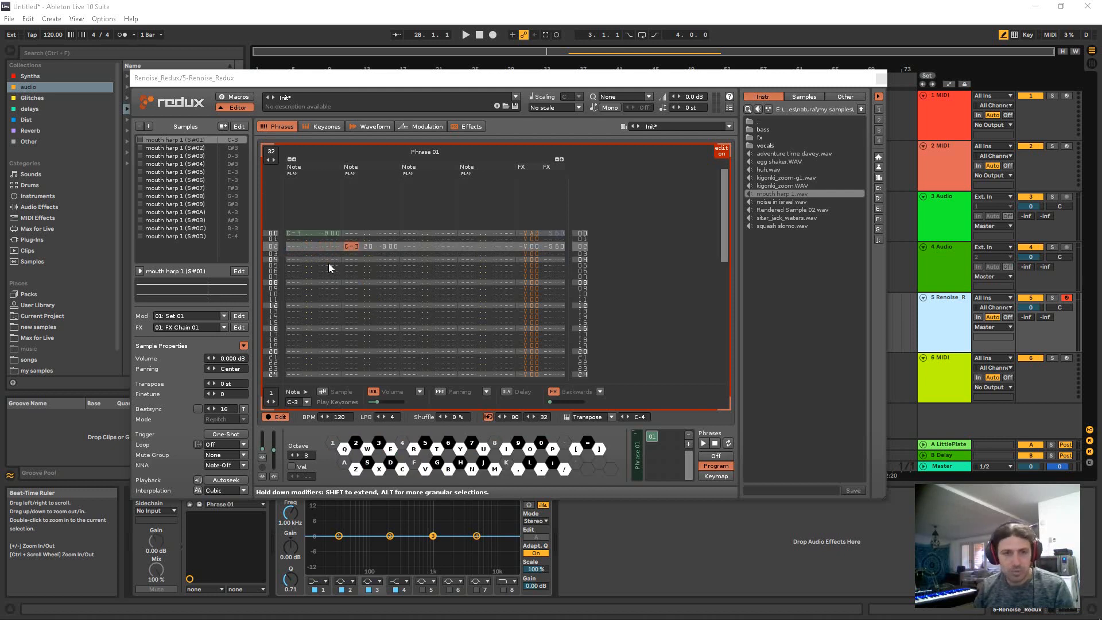
key(b)
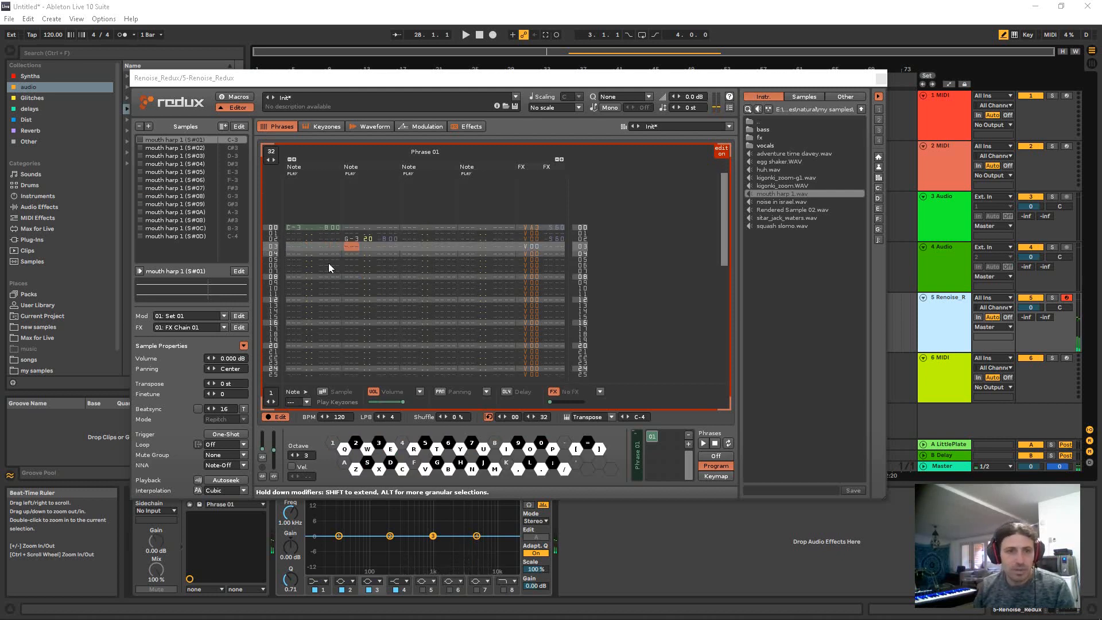
key(Up)
key(x)
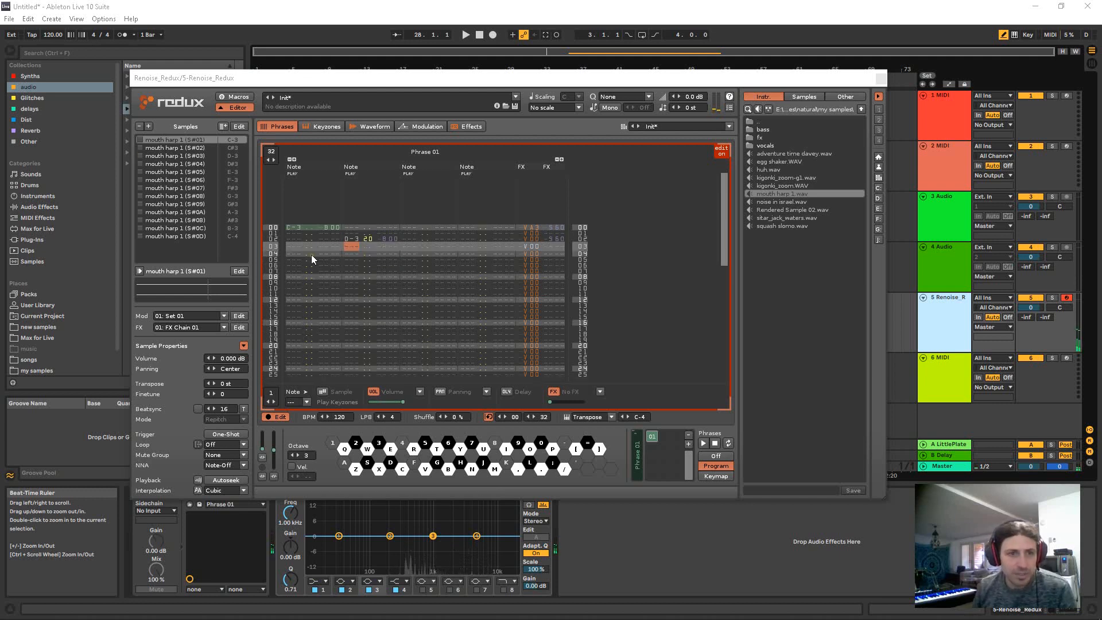
Step: Compare the notes on lines 00 and 02 of Phrase 01 with the mouth harp 1 slices S#02 and S#03
click(295, 227)
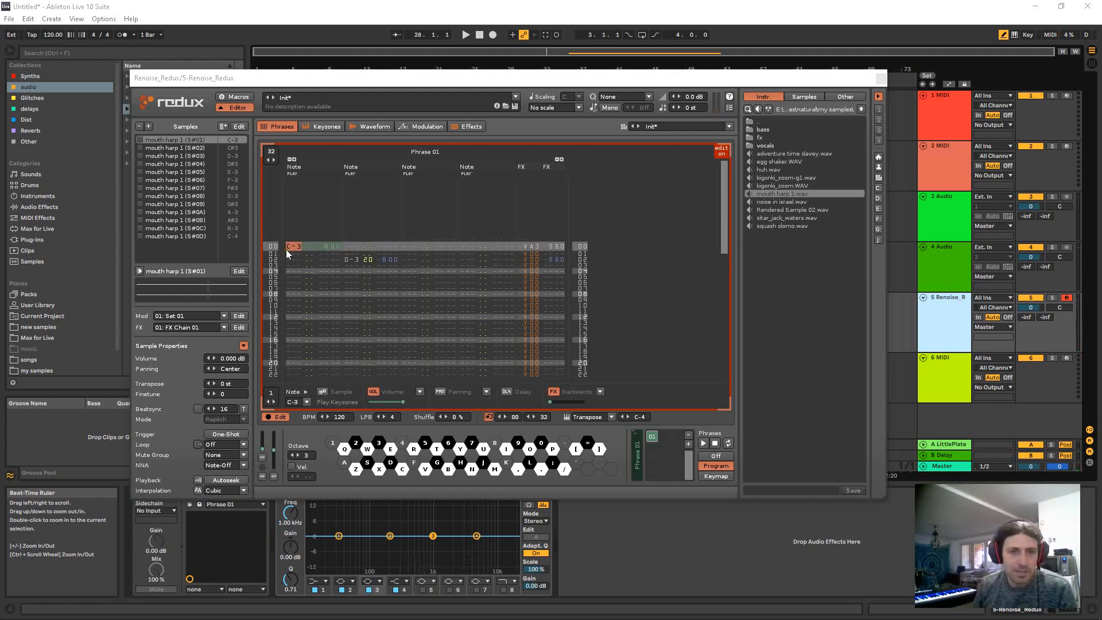
click(183, 148)
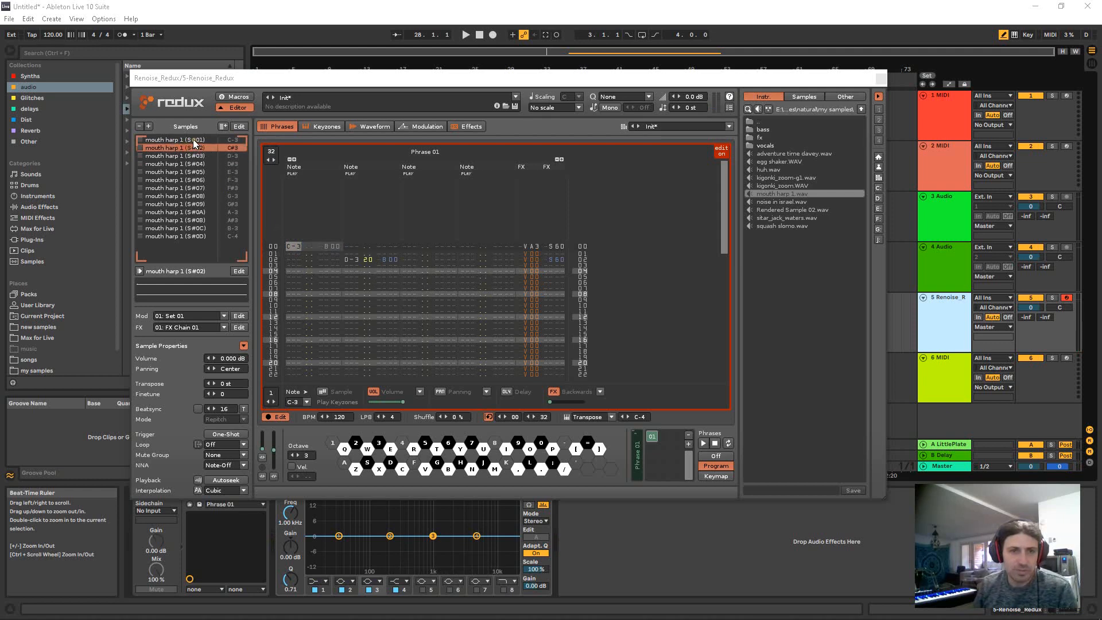
click(195, 153)
click(337, 307)
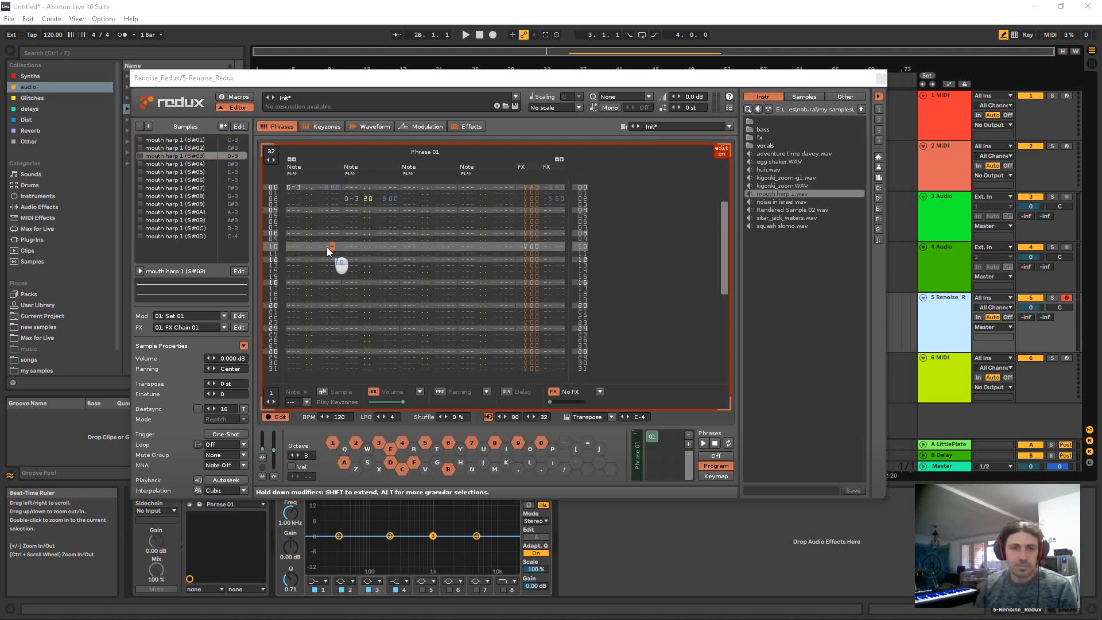
click(333, 246)
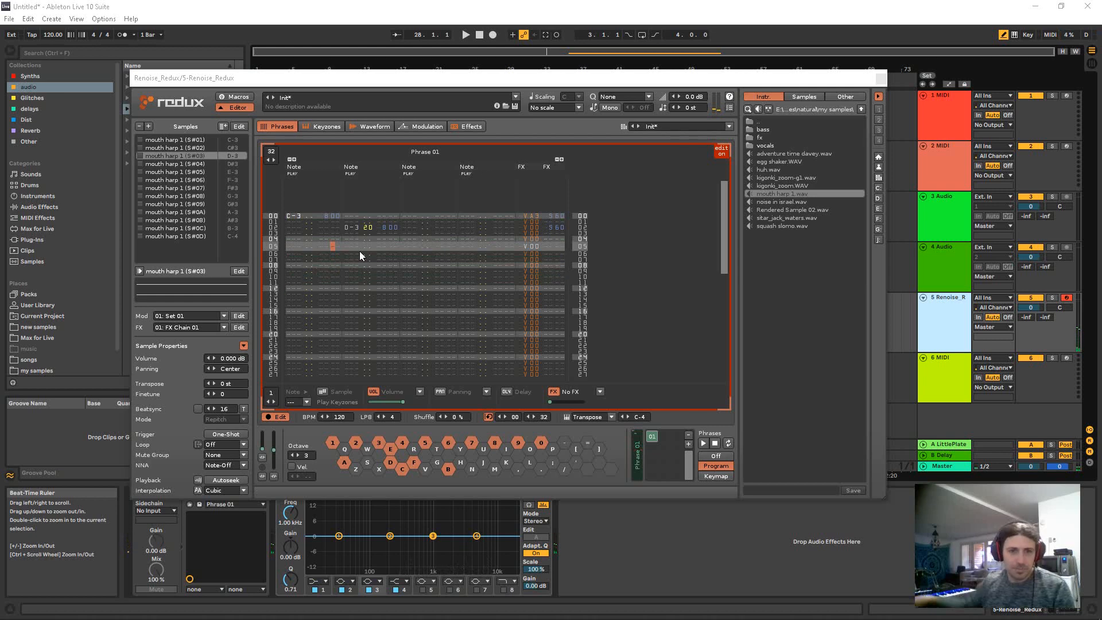
click(293, 211)
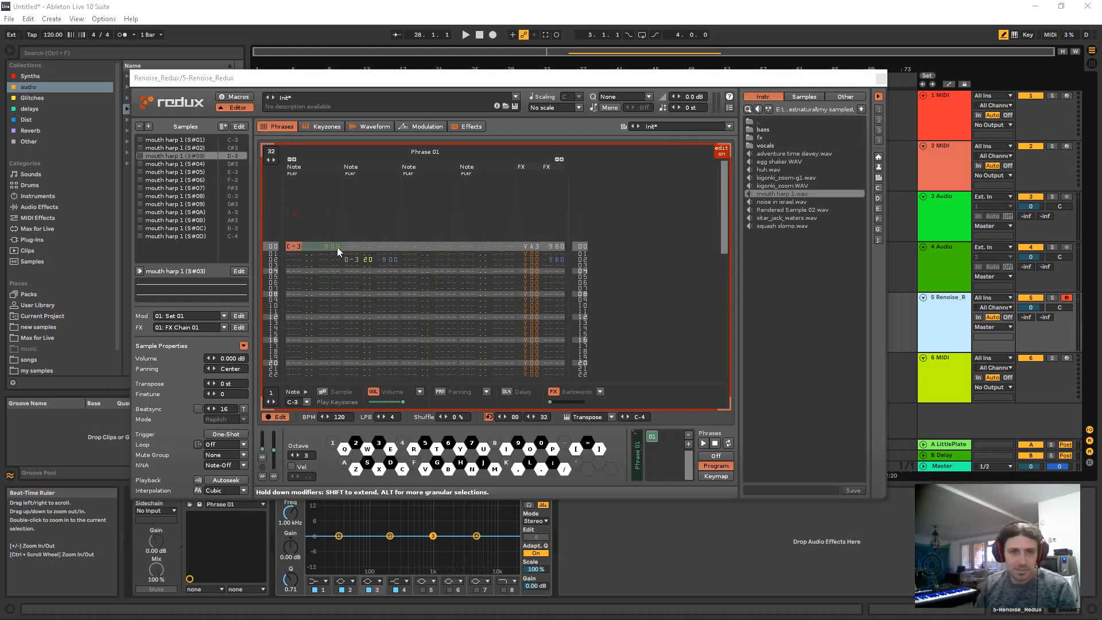
click(356, 259)
scroll(349, 268, down, 10)
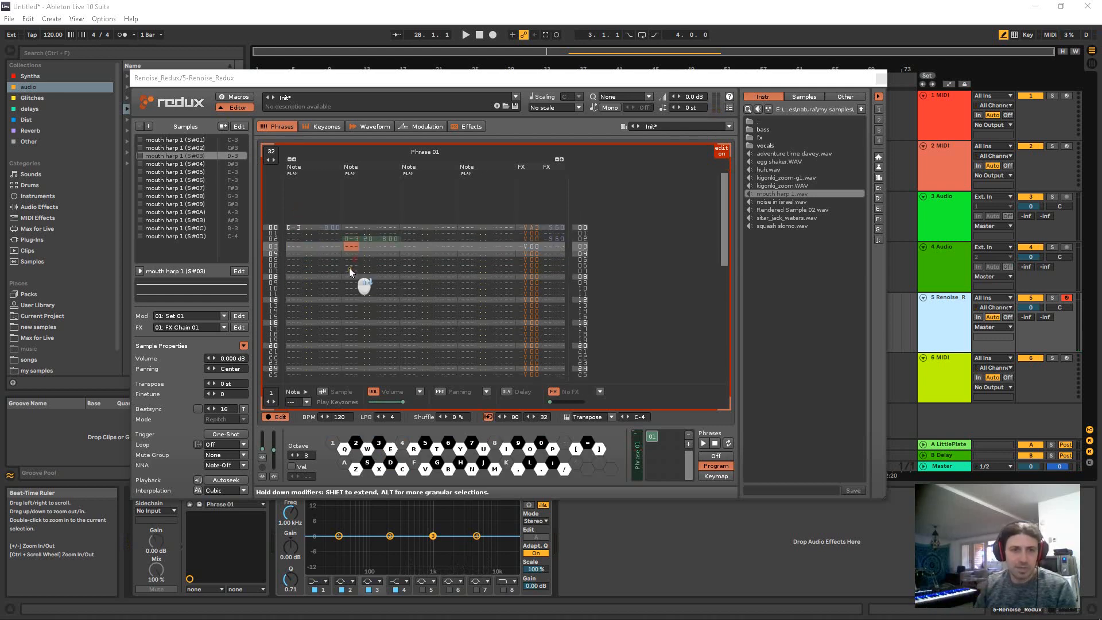
scroll(348, 272, up, 10)
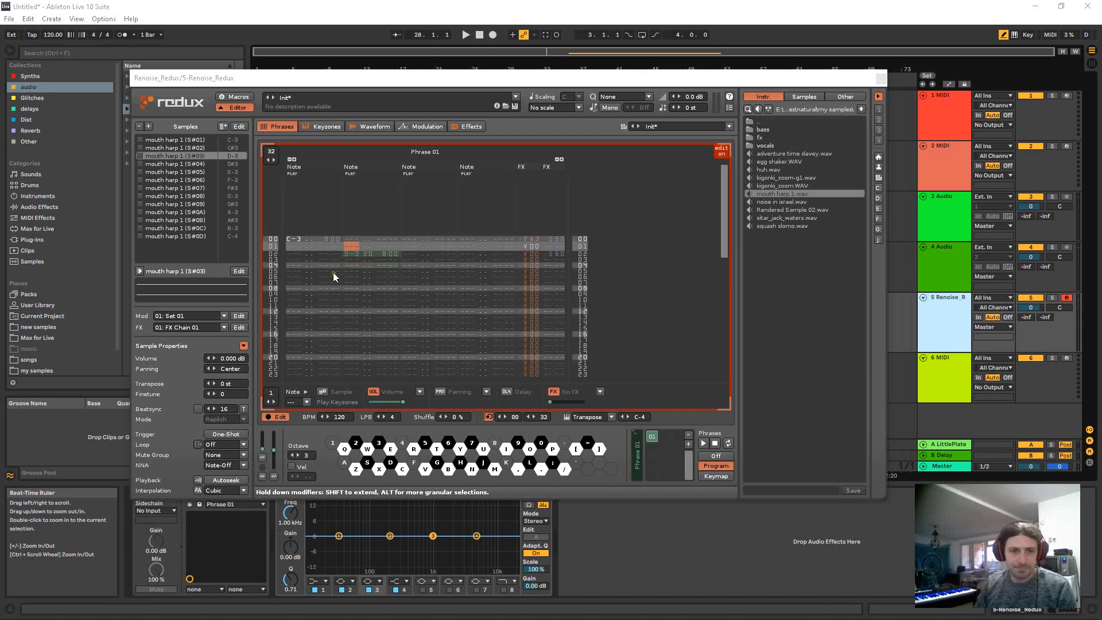
click(333, 272)
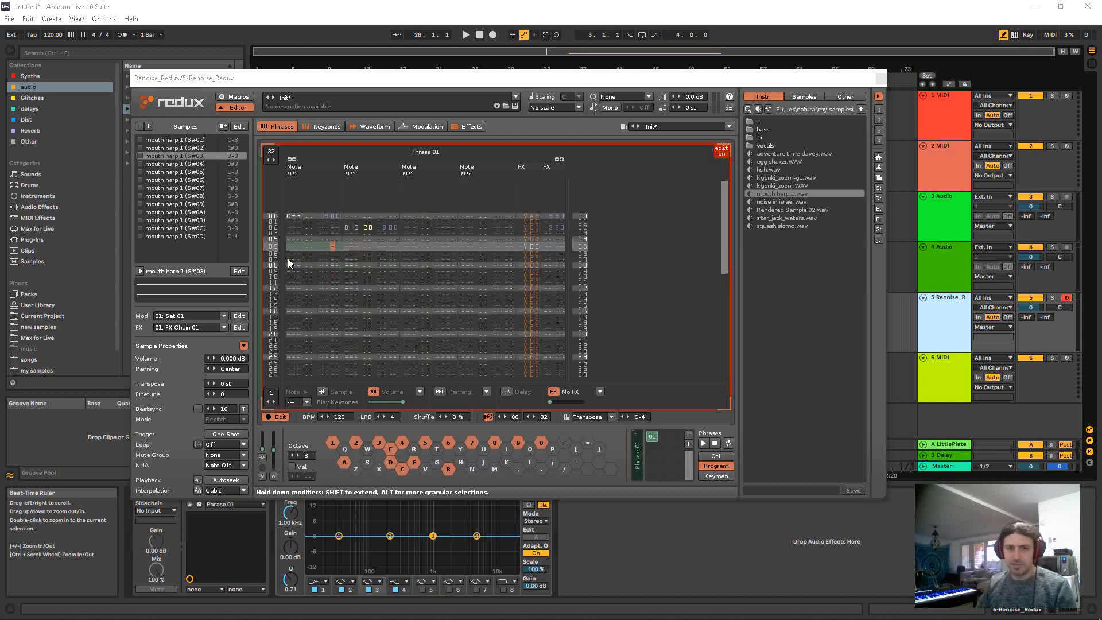
click(348, 227)
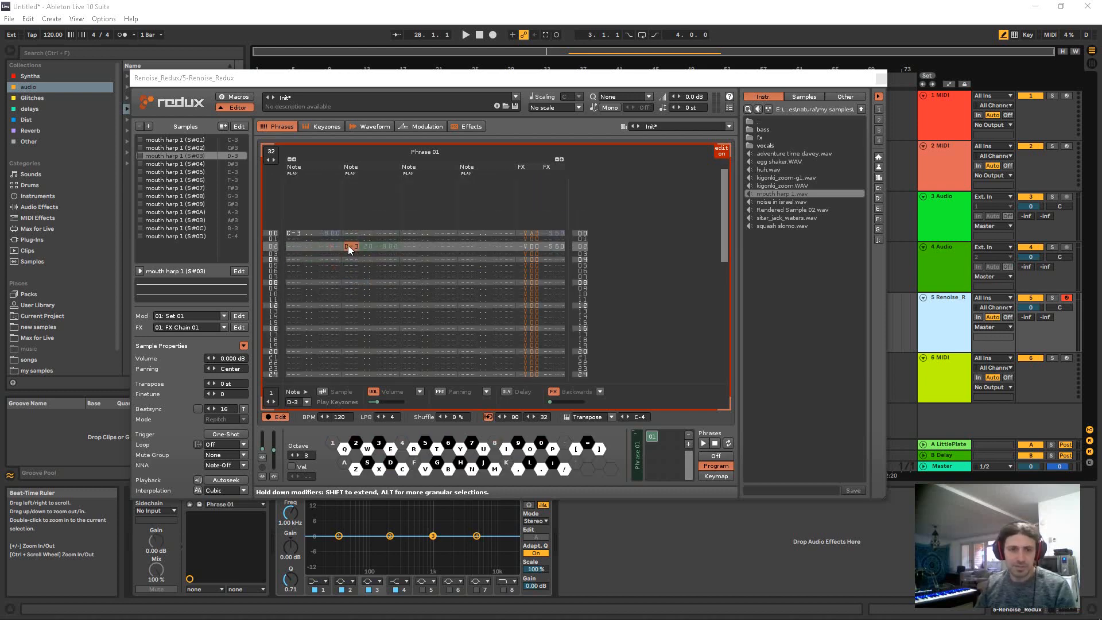
Step: Select the mouth harp 1 (S#04) slice and review the D-3 note on line 02 of the phrase
click(182, 163)
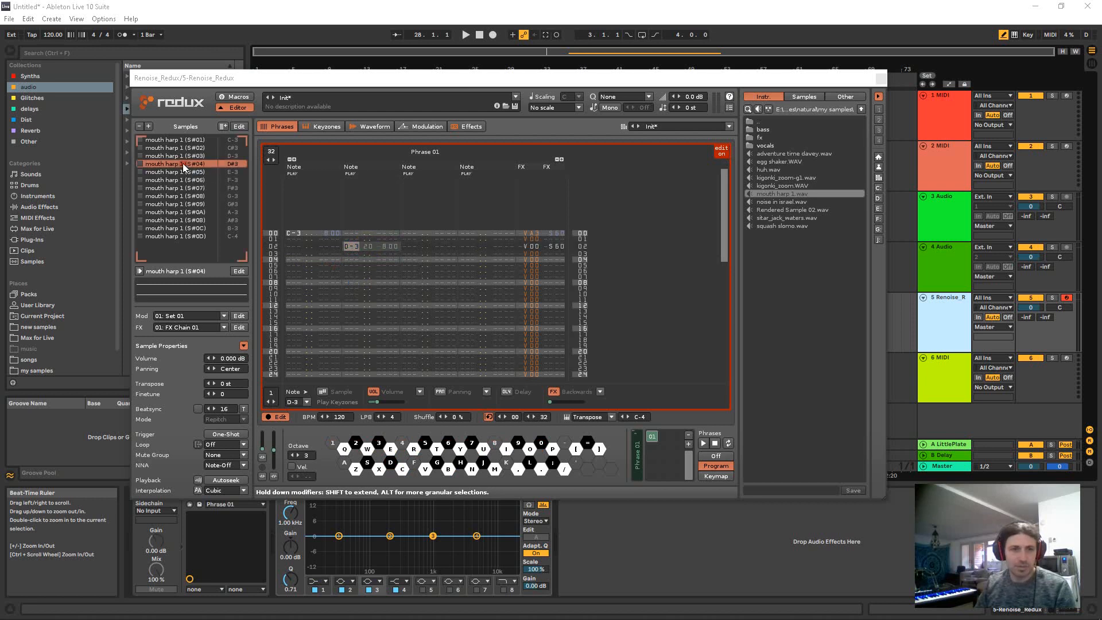
click(346, 247)
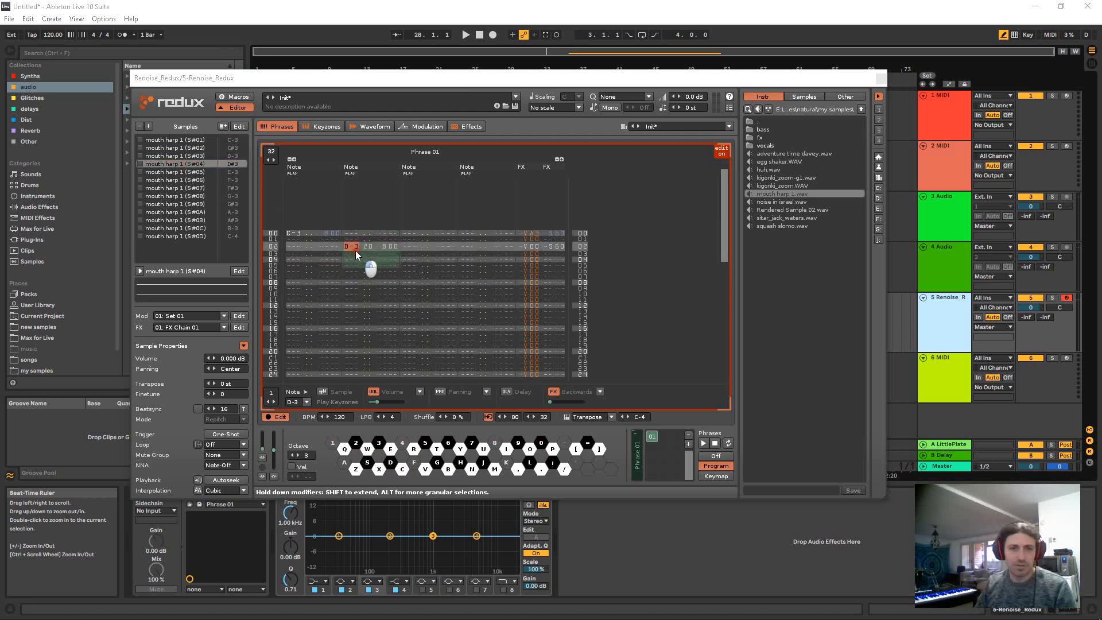
click(346, 277)
scroll(352, 281, up, 1)
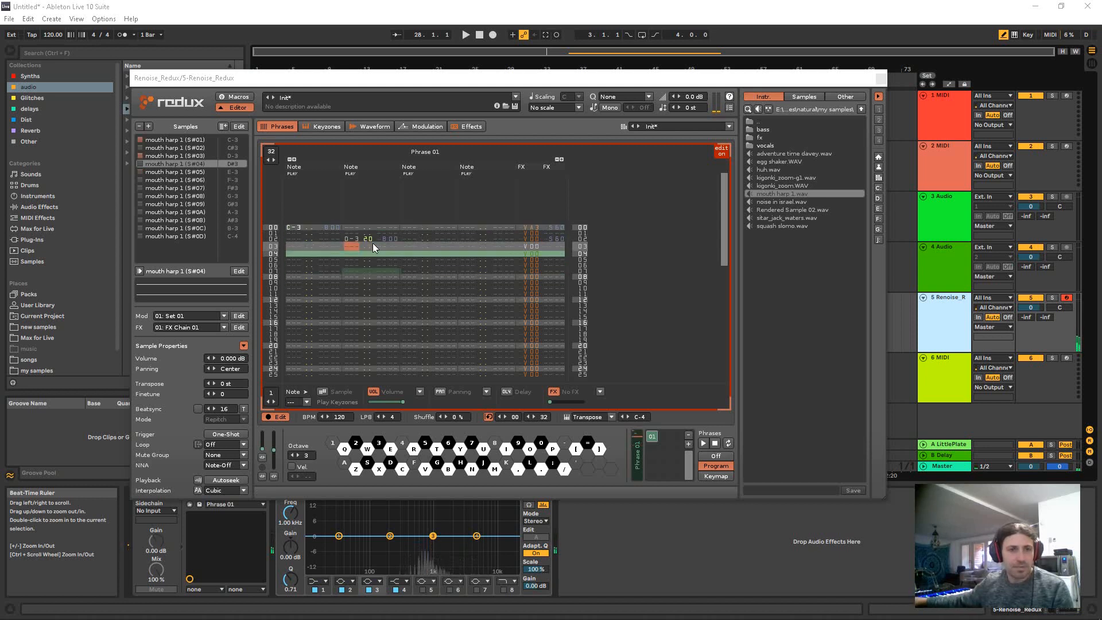
scroll(362, 230, down, 5)
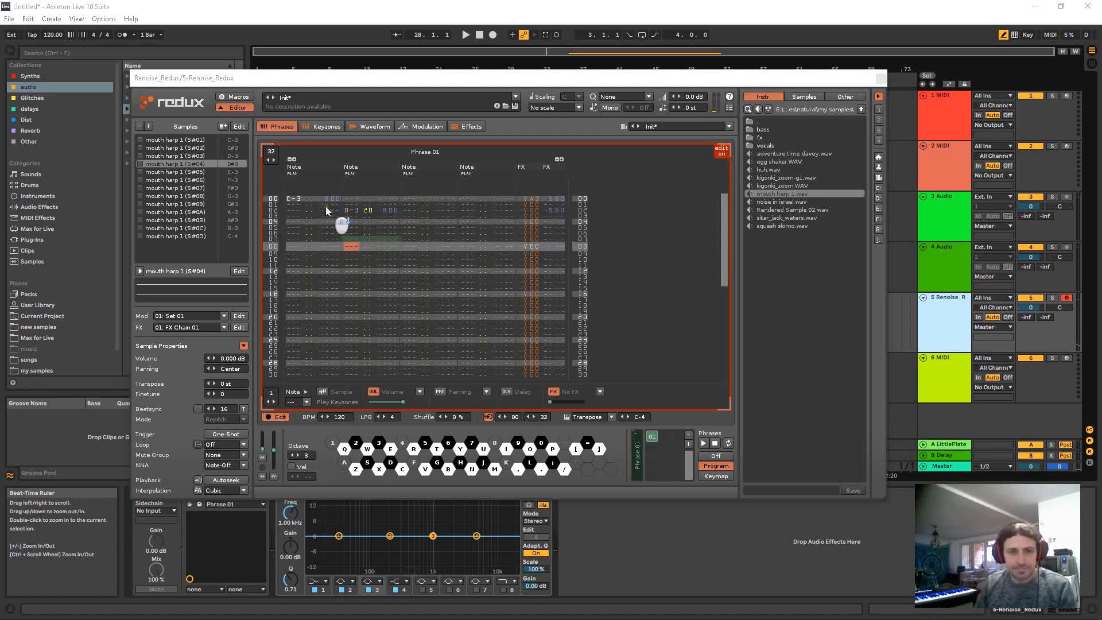
scroll(412, 211, up, 5)
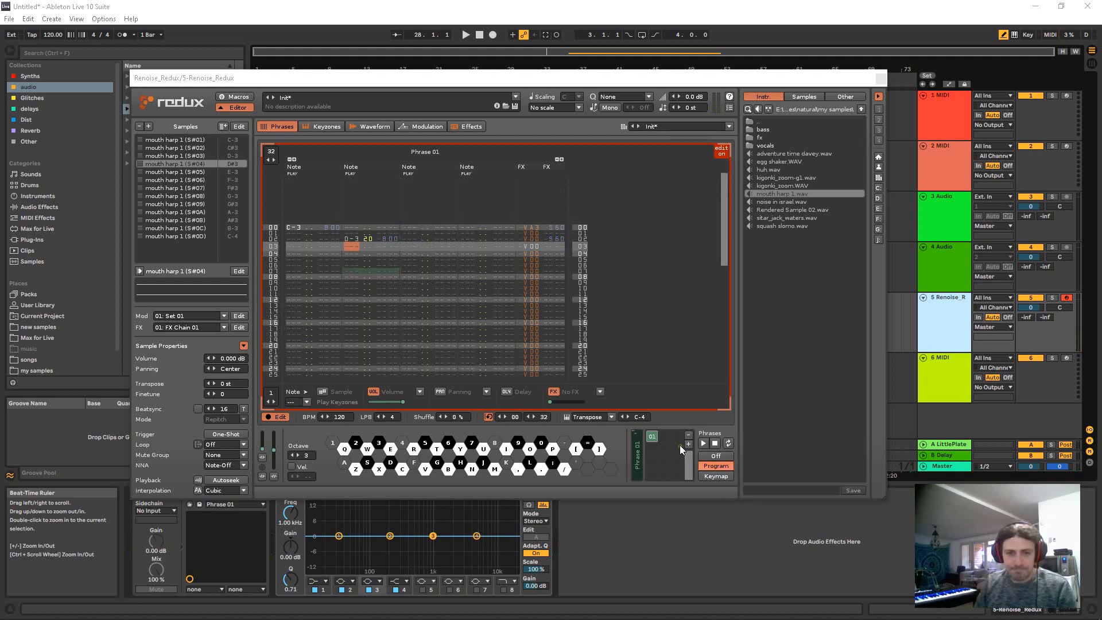
Step: Switch the phrase playback mode to Keymap and play Phrase 01 briefly from the start, then stop it
click(518, 318)
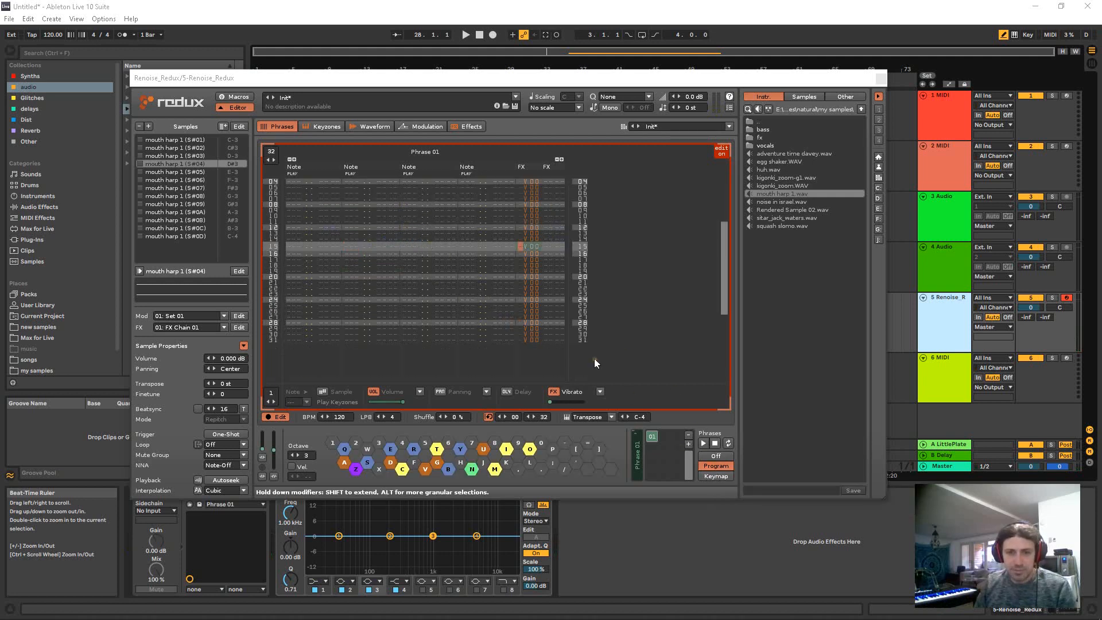
click(723, 474)
scroll(518, 273, up, 4)
scroll(511, 270, up, 6)
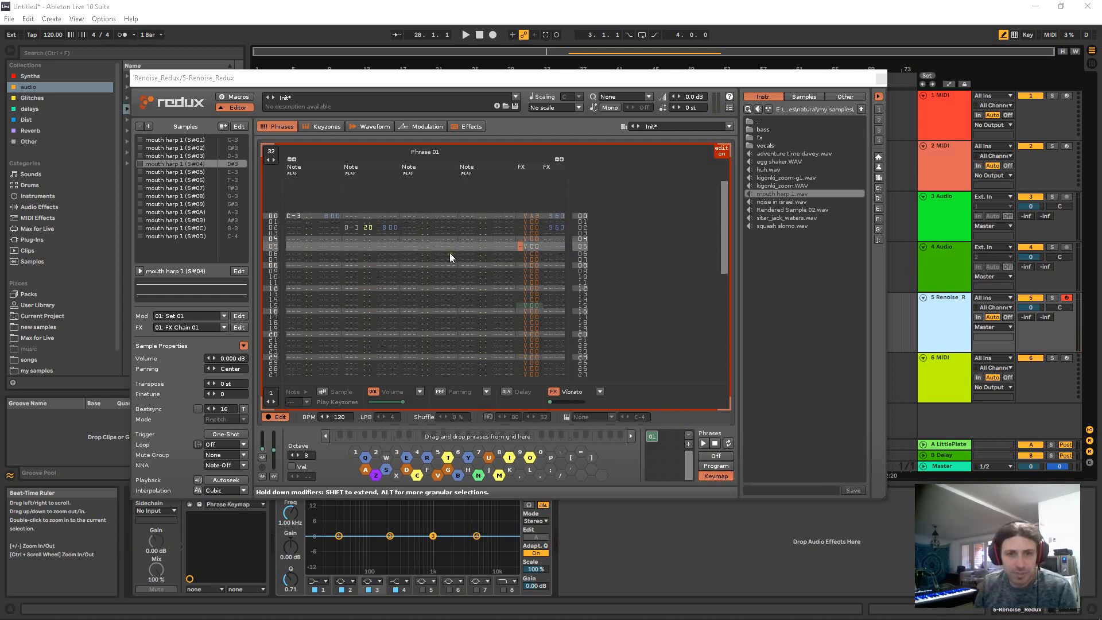
click(461, 282)
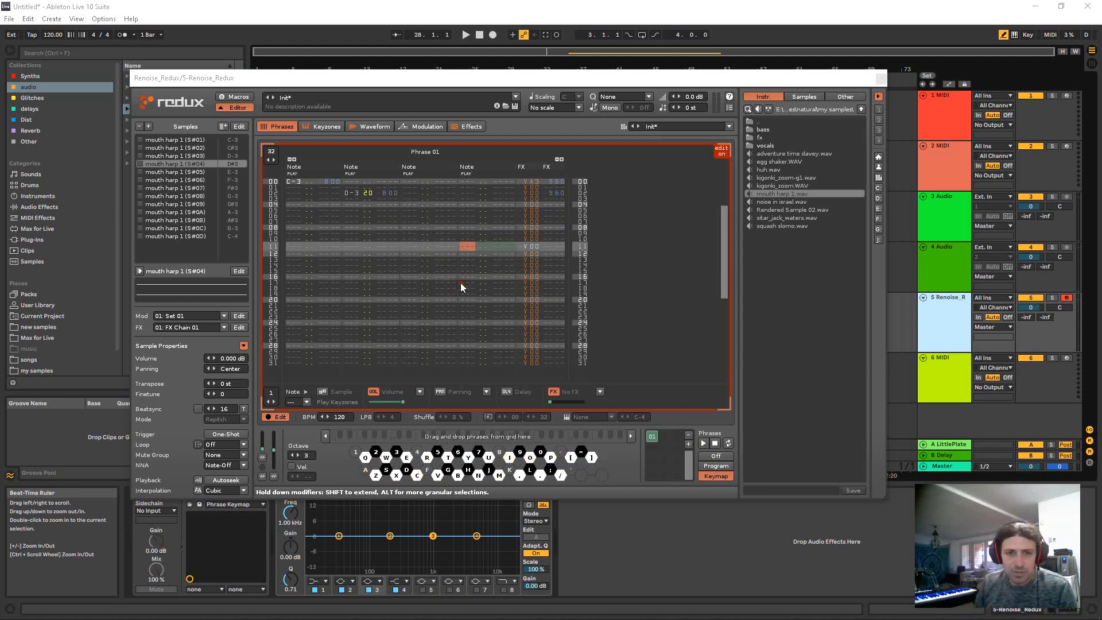
key(space)
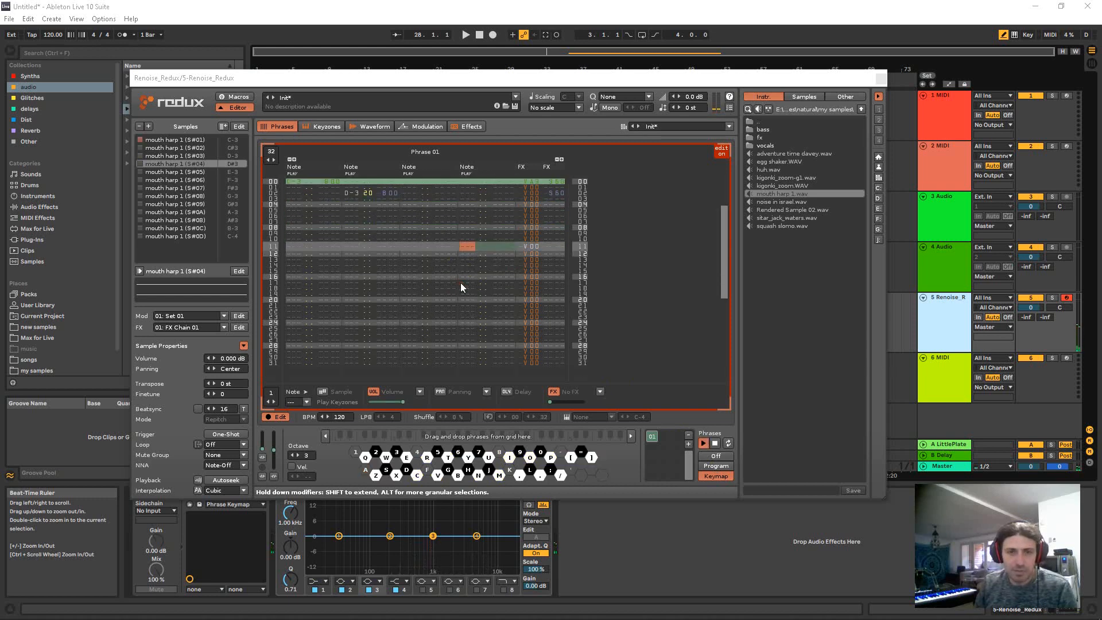
key(space)
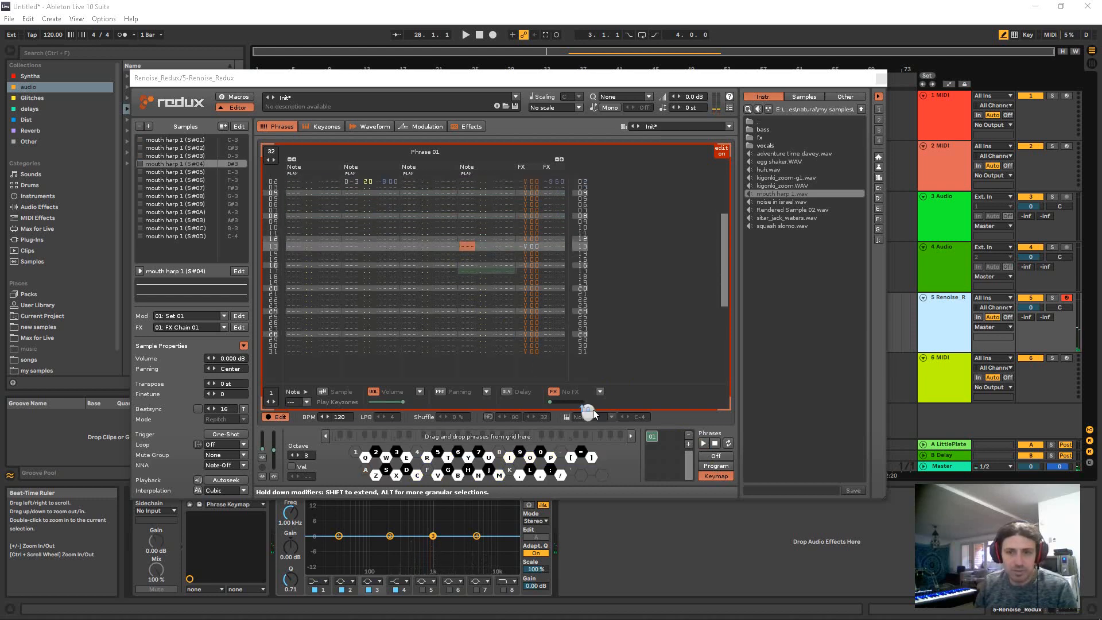
Step: Add a second phrase to the instrument and view its first lines
click(689, 443)
scroll(505, 258, up, 3)
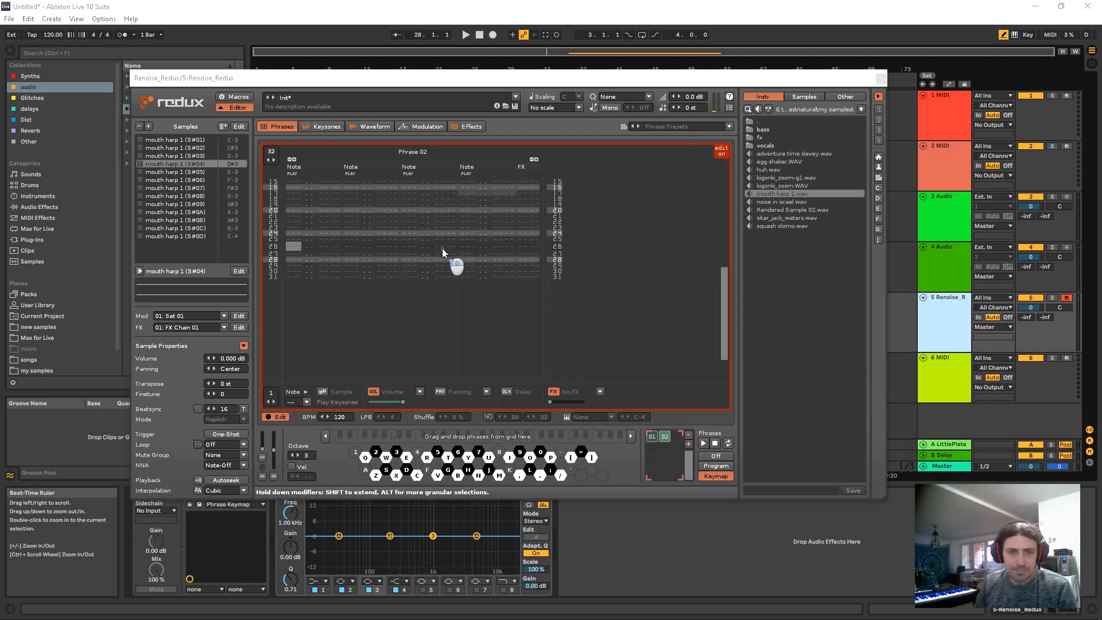
scroll(424, 238, down, 4)
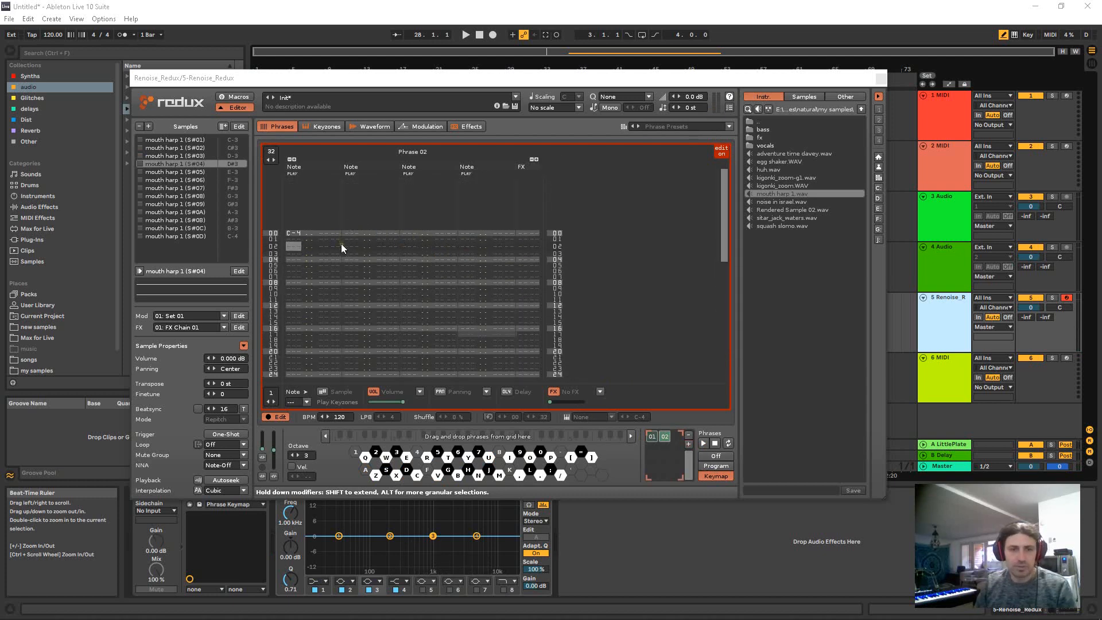
key(space)
key(space)
key(ctrl+Up)
key(ctrl+Down)
key(ctrl+Up)
key(ctrl+Down)
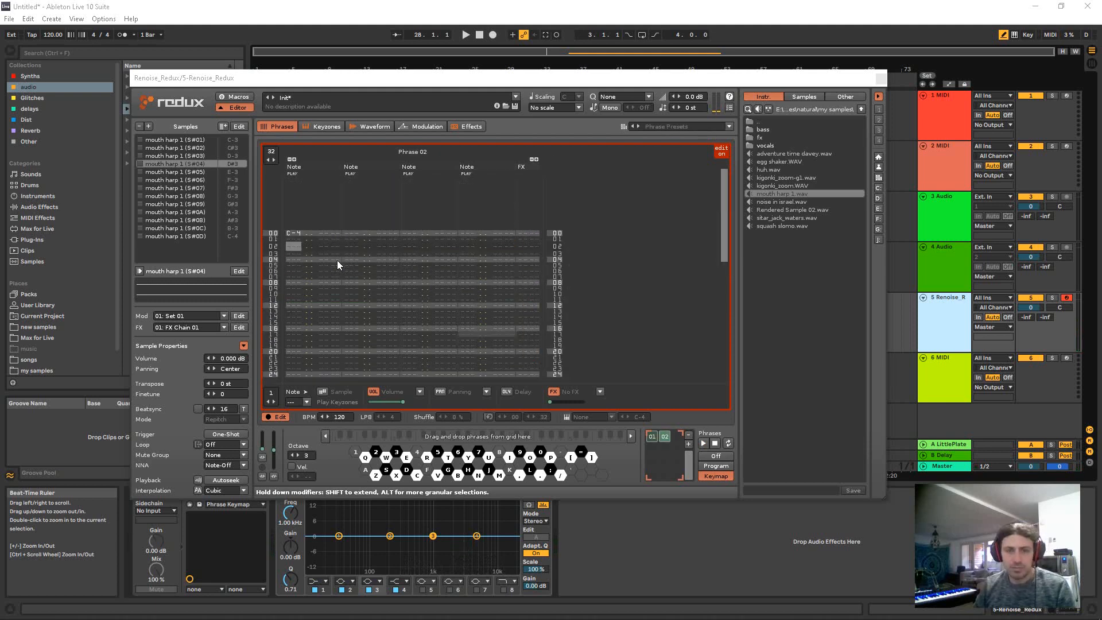
Step: Replace the note on line 00 of Phrase 02 with C-3, play the phrase briefly and stop it
click(292, 247)
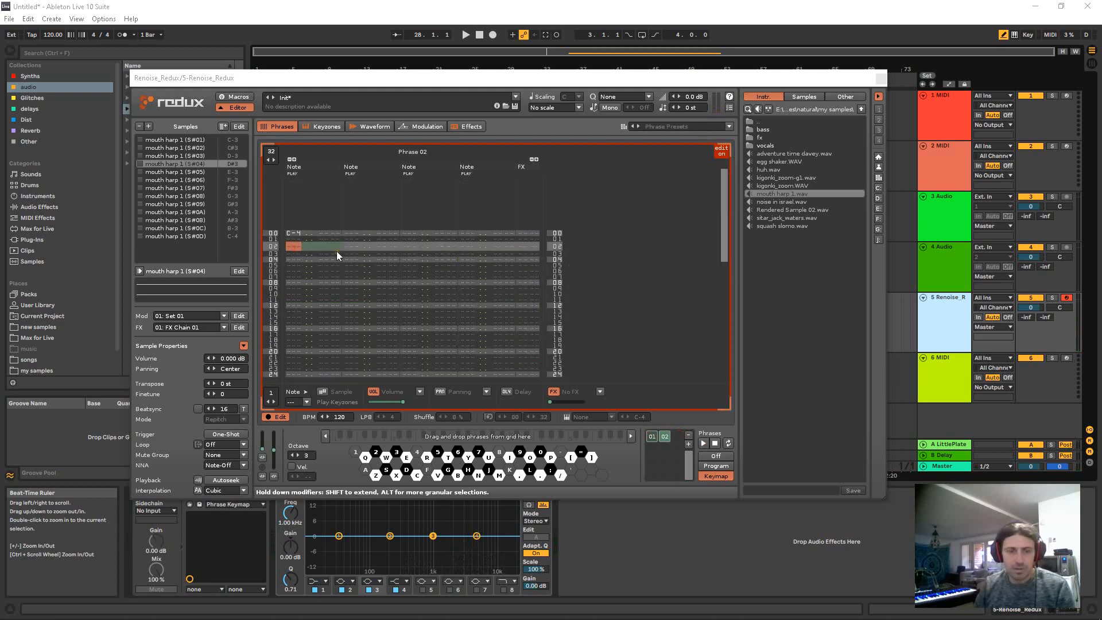
key(Up)
key(Up)
key(KP_Multiply)
key(z)
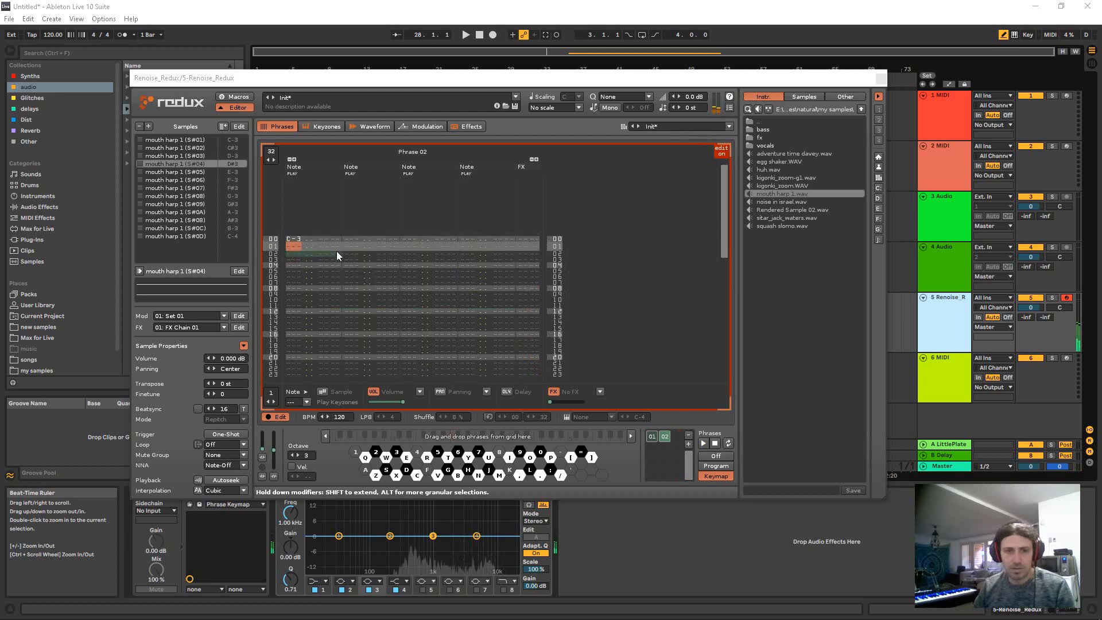
key(space)
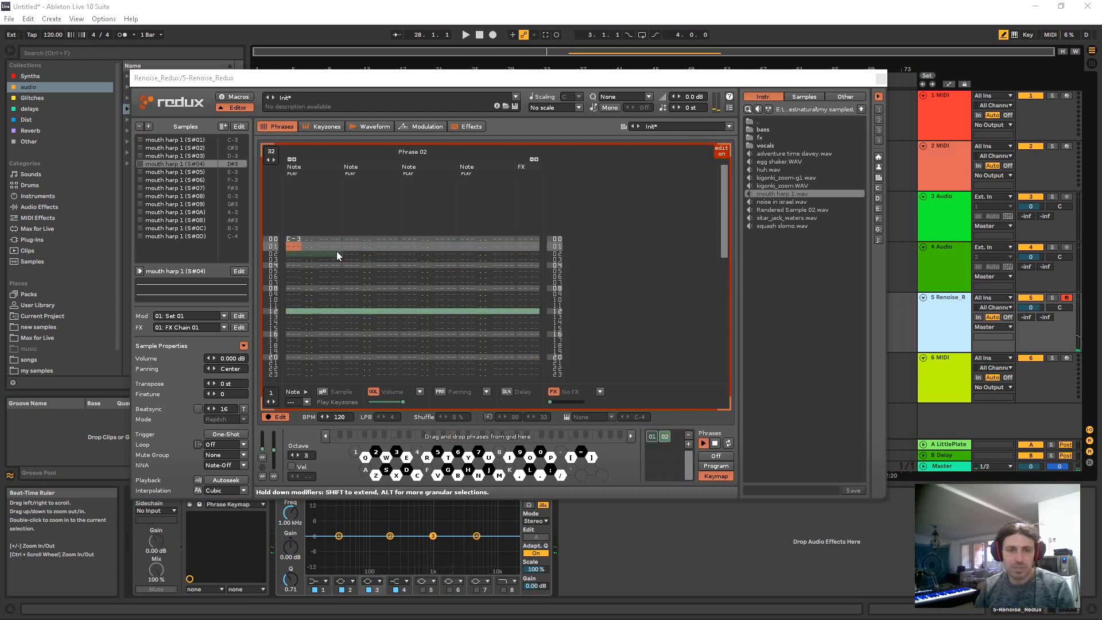
key(space)
Step: Enter the sample slice/offset command S00 in the FX column of the first note column on line 00
key(Right)
key(Right)
key(Right)
key(Up)
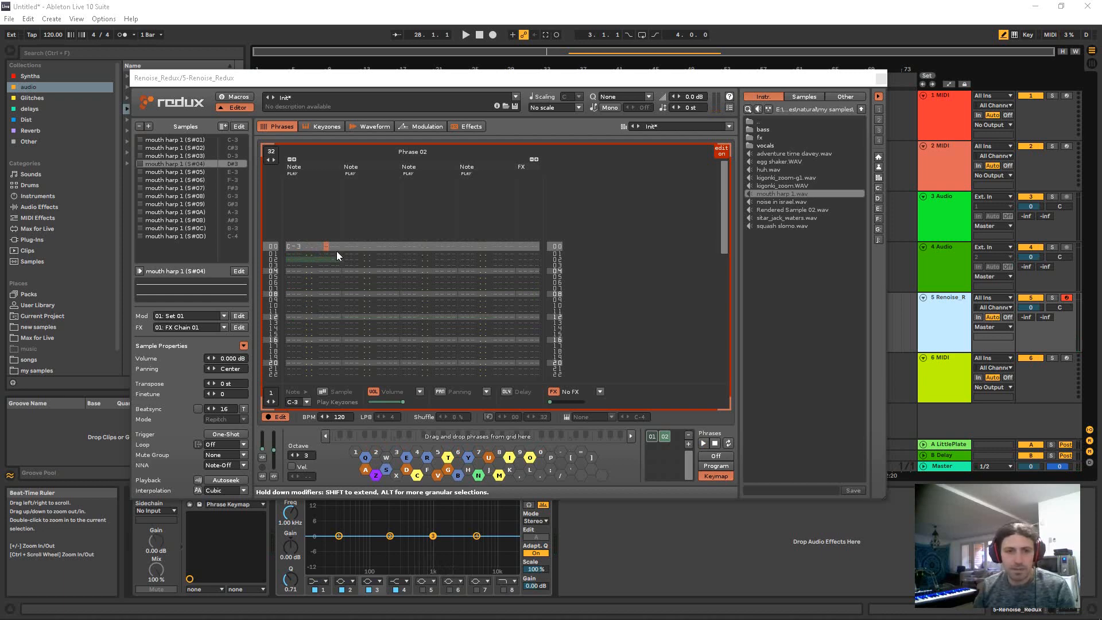
key(Down)
key(Down)
key(Down)
key(Down)
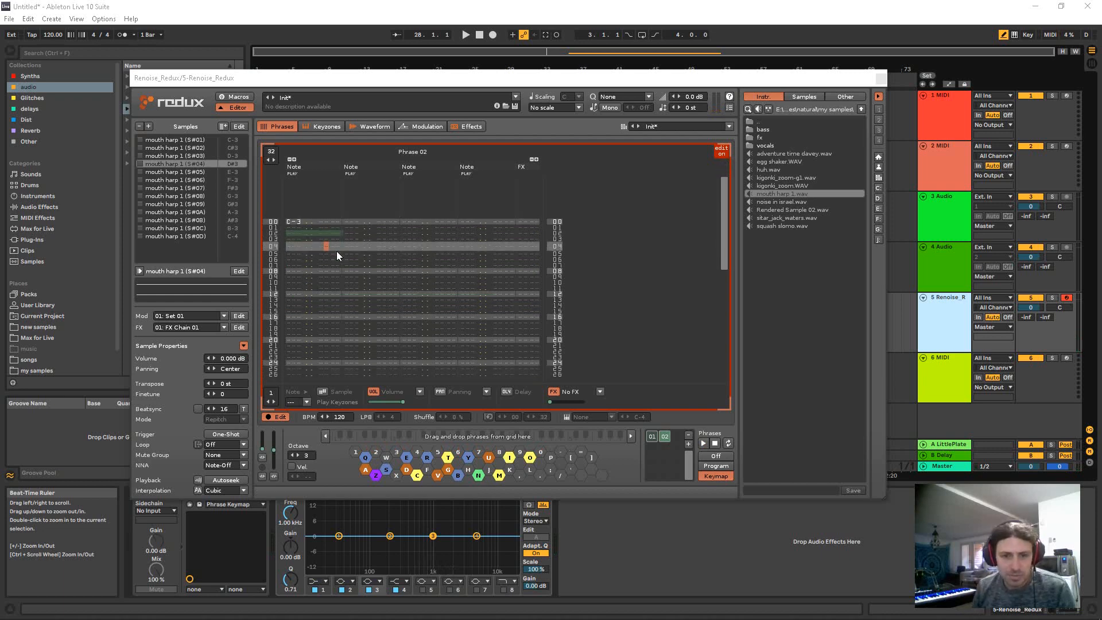
scroll(343, 241, up, 4)
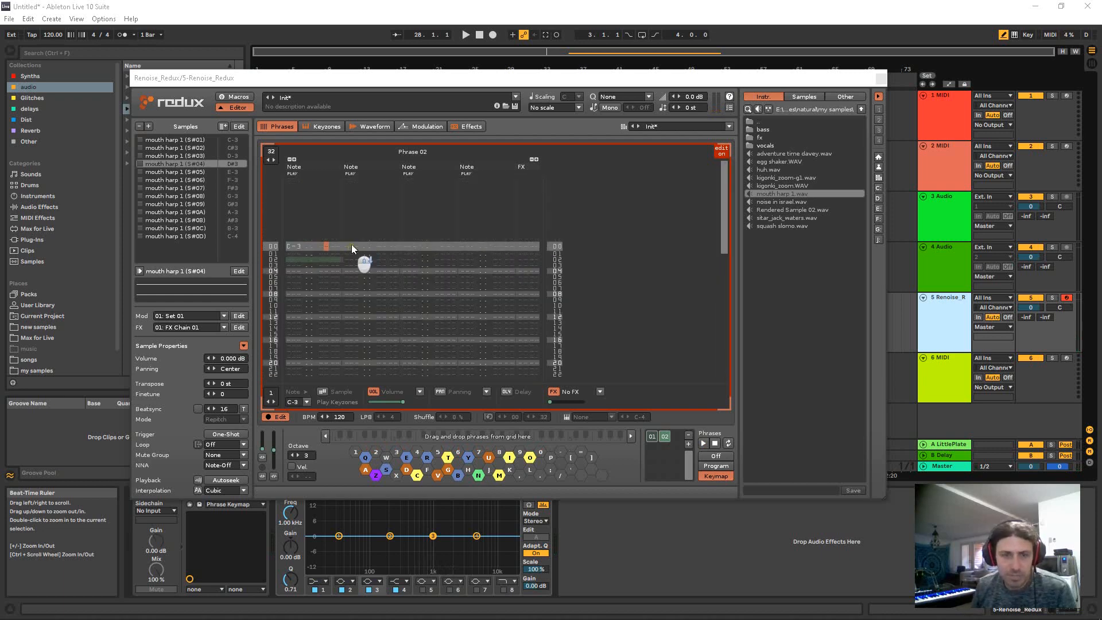
key(s)
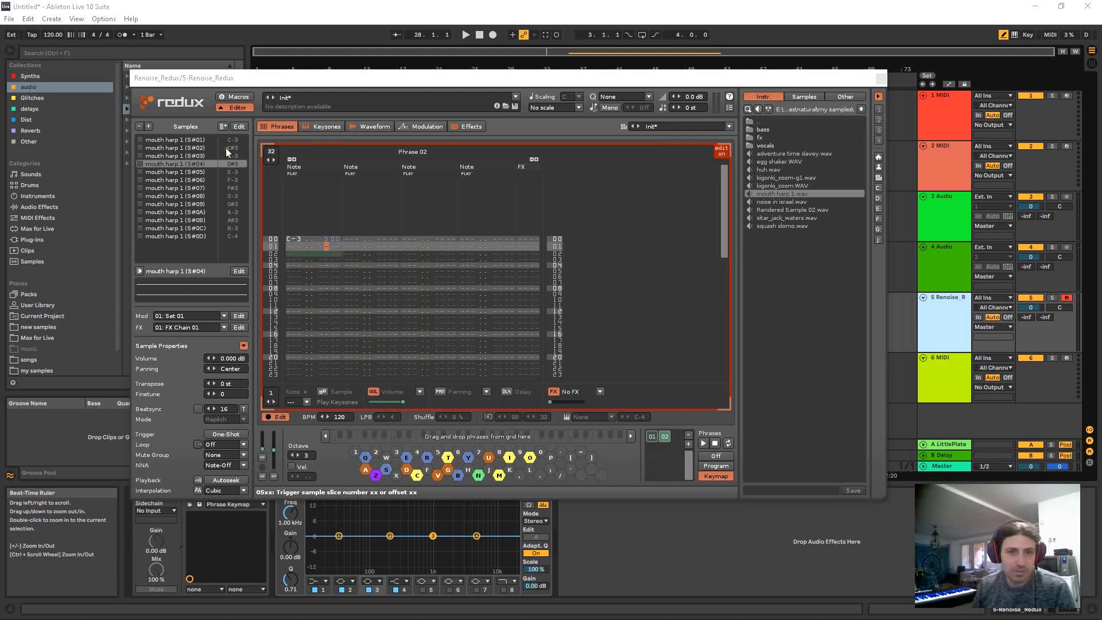
Step: Select the mouth harp 1 (S#01) slice and examine the start of its waveform
click(189, 141)
click(360, 127)
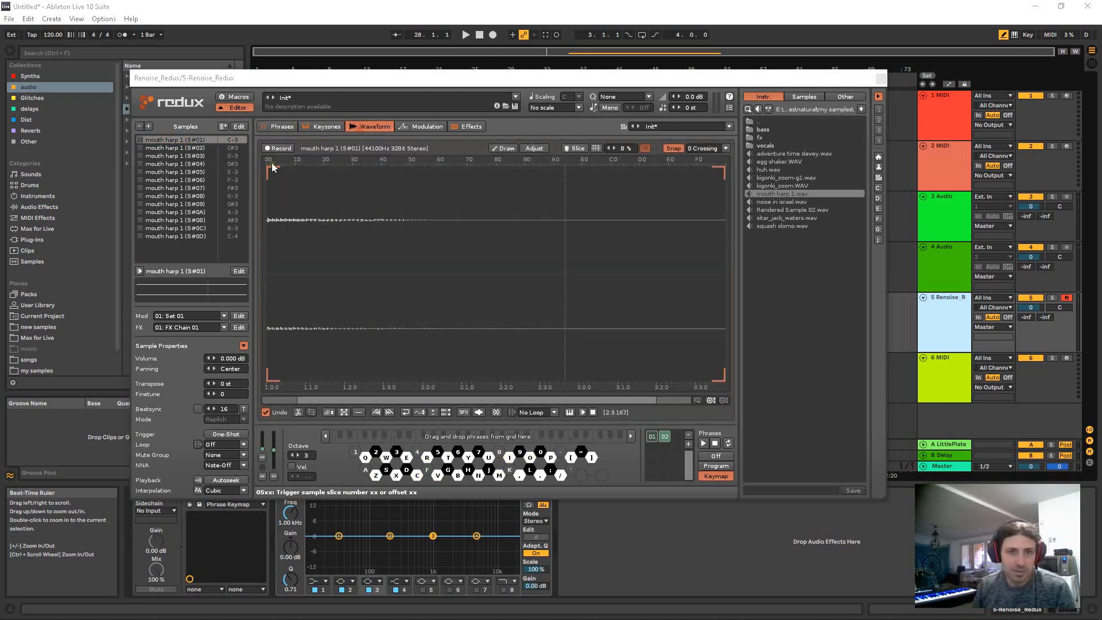
Step: Fill lines 00 to 31 of Phrase 02 with S00 commands and C-3 notes, and play the phrase briefly
click(278, 128)
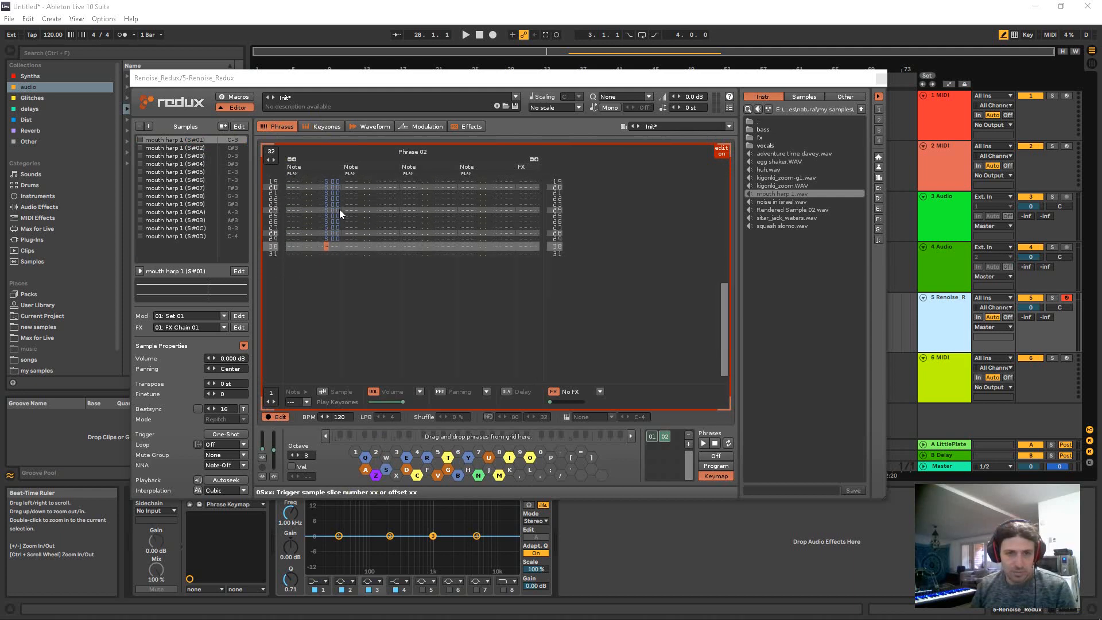
key(Left)
key(Left)
key(Left)
key(z)
key(z)
key(z)
key(z)
key(z)
key(z)
key(z)
key(z)
key(z)
key(z)
key(z)
key(z)
key(z)
key(z)
key(z)
key(z)
key(z)
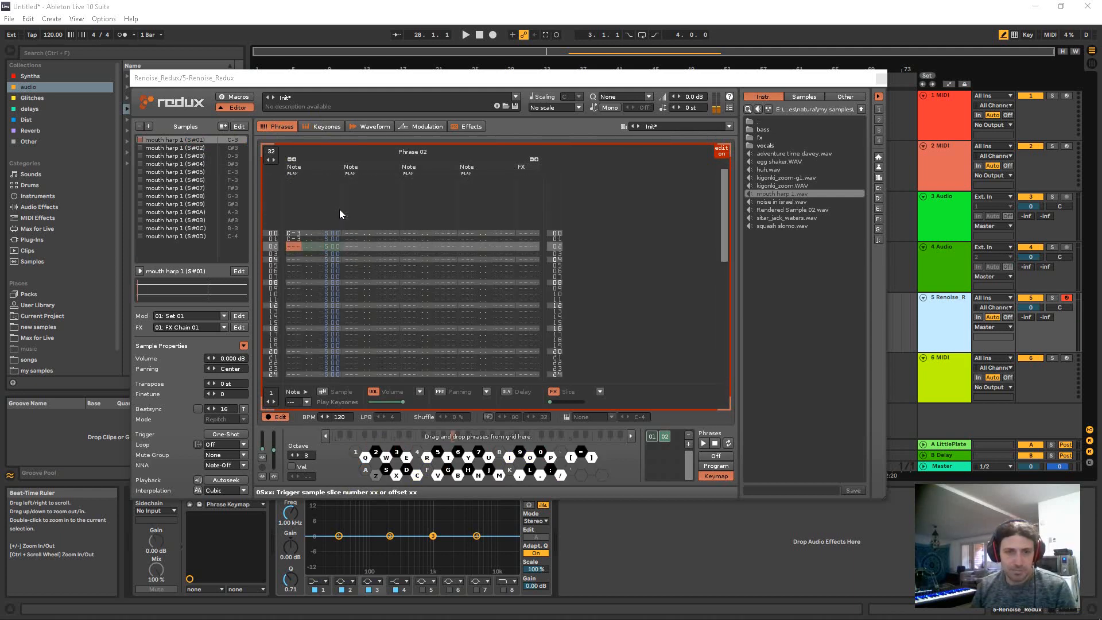
key(z)
key(z)
key(z)
key(z)
key(z)
key(z)
key(z)
key(z)
key(z)
key(z)
key(z)
key(z)
key(z)
key(z)
key(Right)
key(Right)
key(Right)
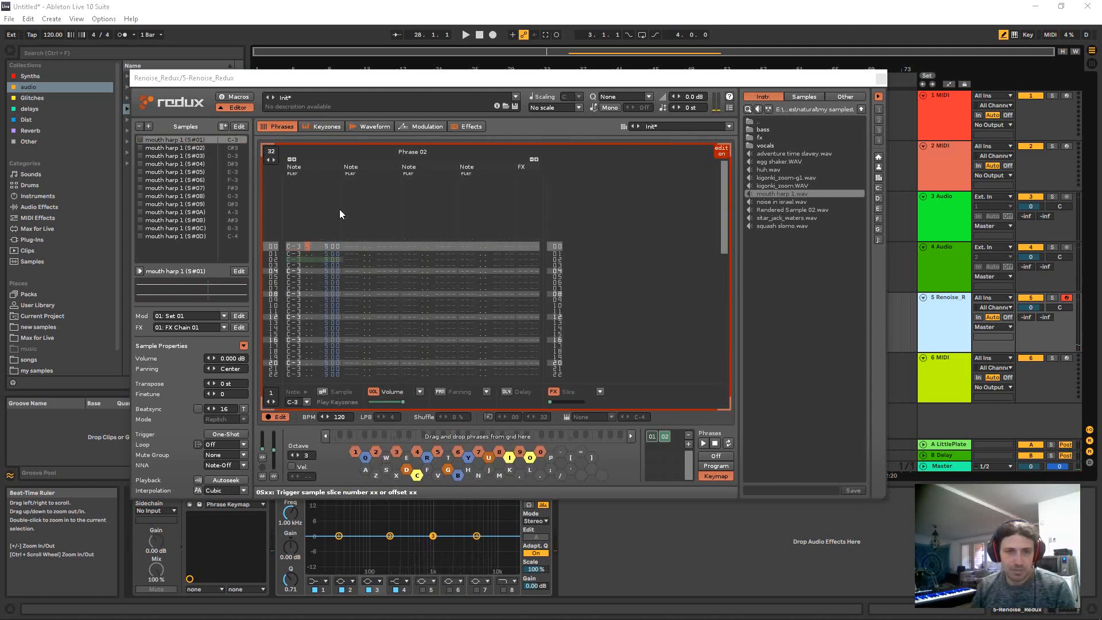
key(space)
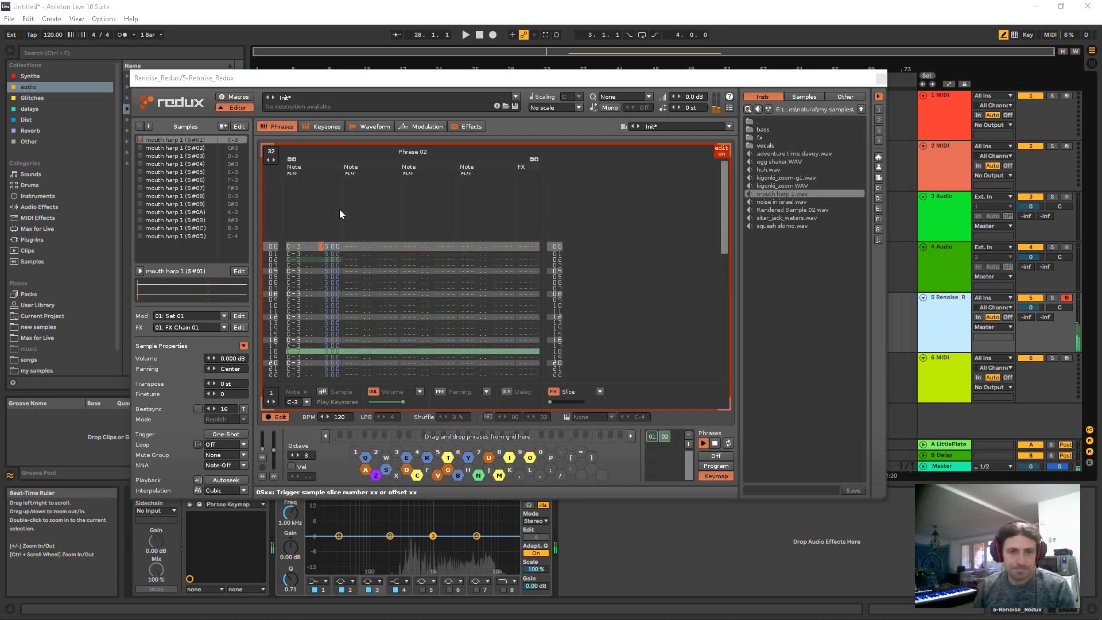
key(space)
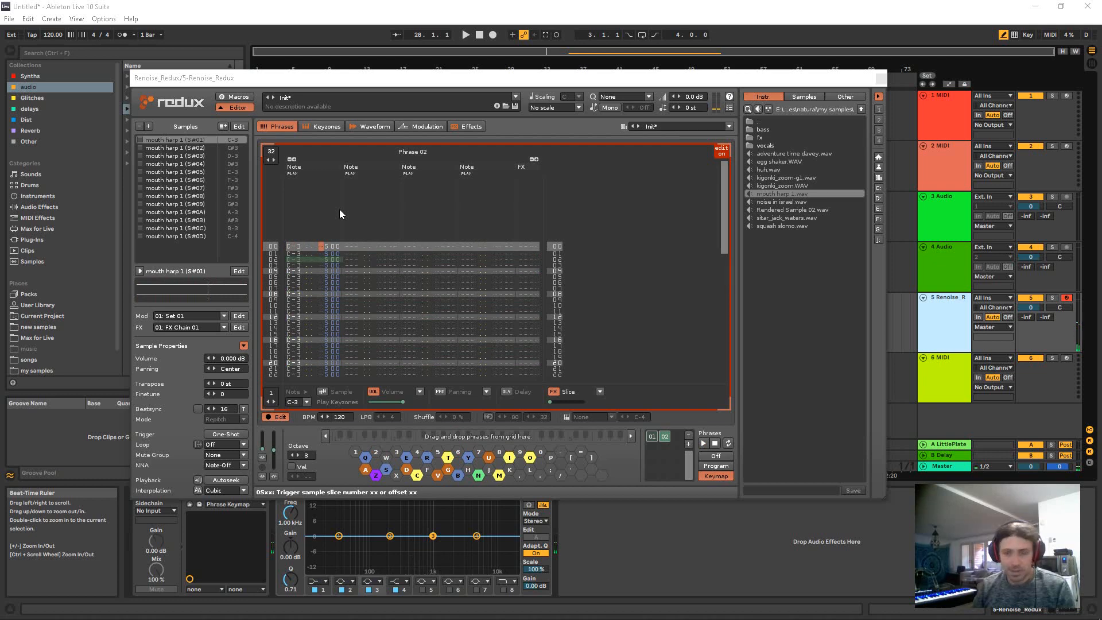
Step: Compare the slice command on line 31 with the end of the mouth harp 1 (S#01) waveform
key(Up)
key(Right)
key(Right)
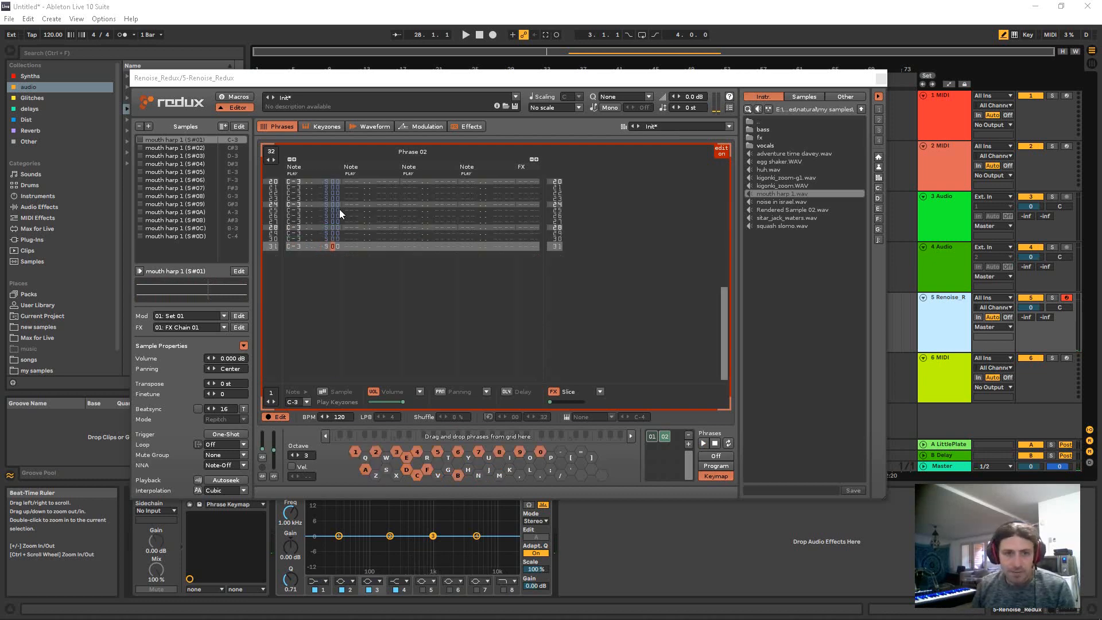
click(352, 128)
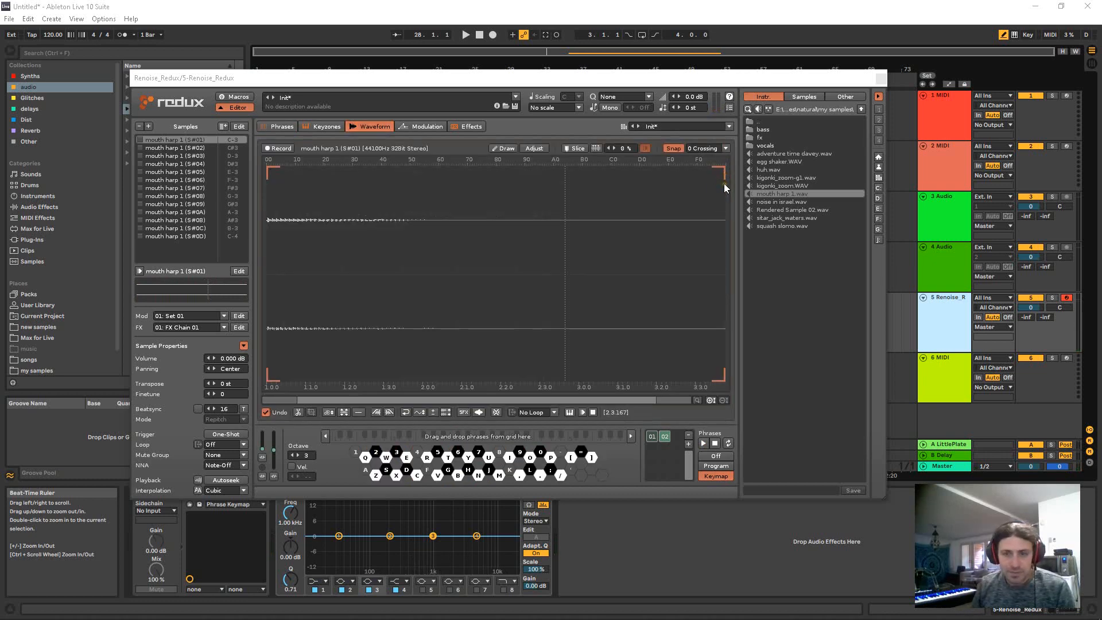
drag(724, 186, 728, 188)
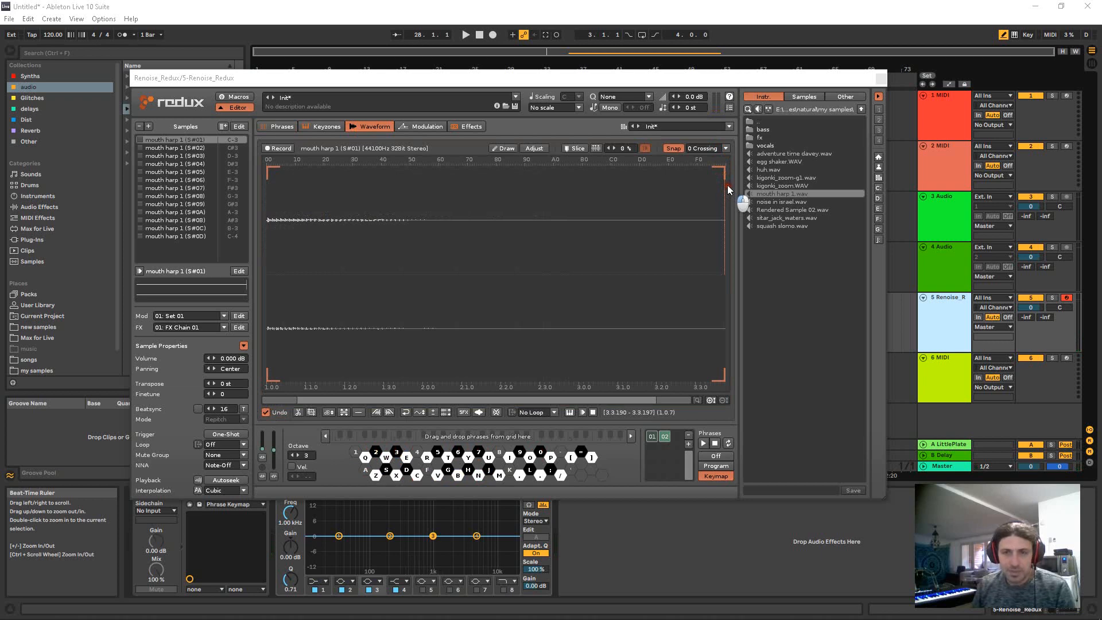
click(284, 125)
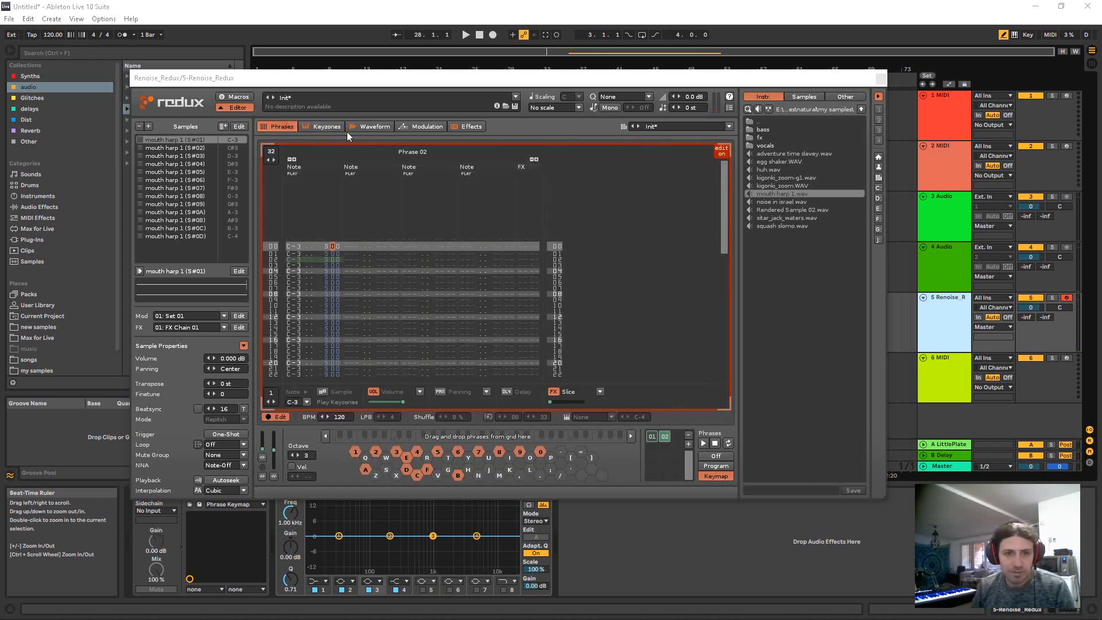
Step: Set the slice command on line 31 of Phrase 02 to SFF
key(Up)
key(Right)
text(f)
key(Up)
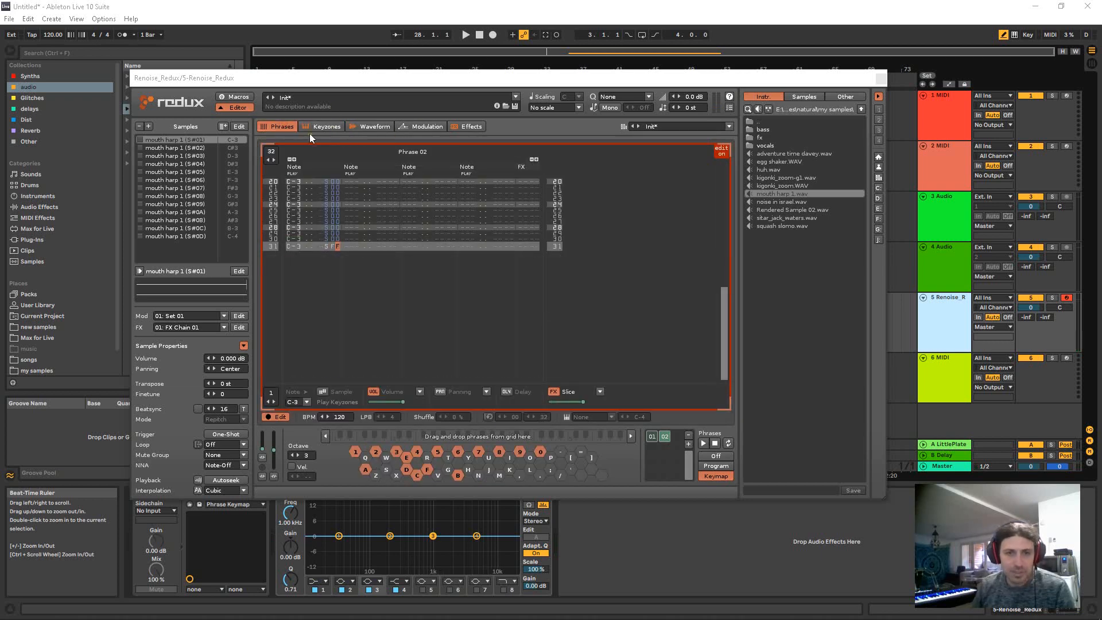
Step: Interpolate the slice command values linearly from line 00 down to line 31 of Phrase 02
scroll(367, 235, up, 6)
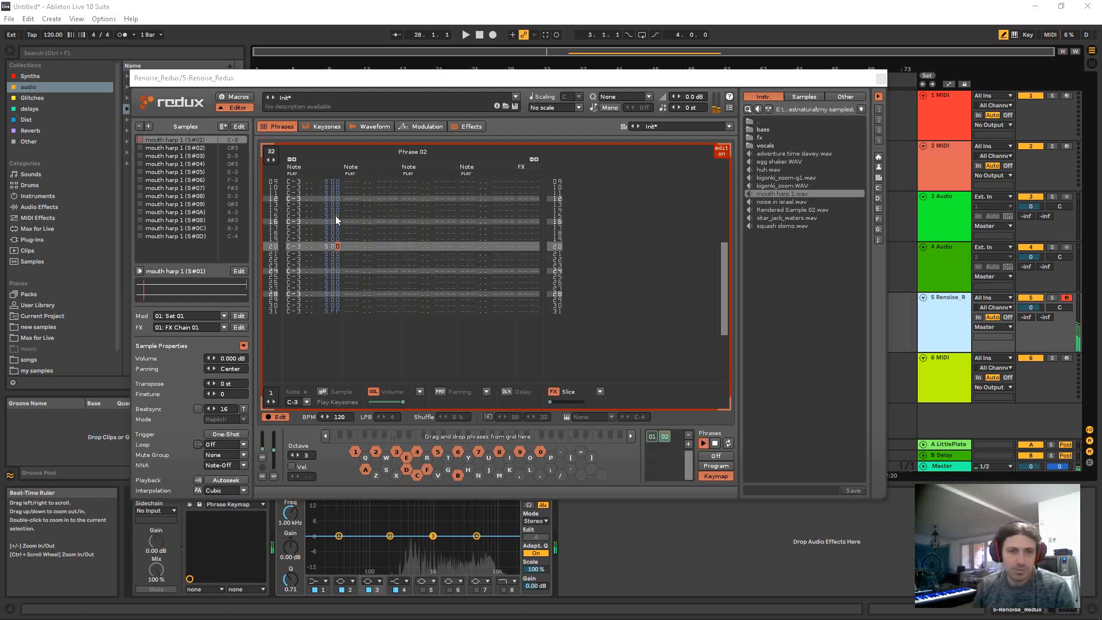
scroll(366, 220, up, 2)
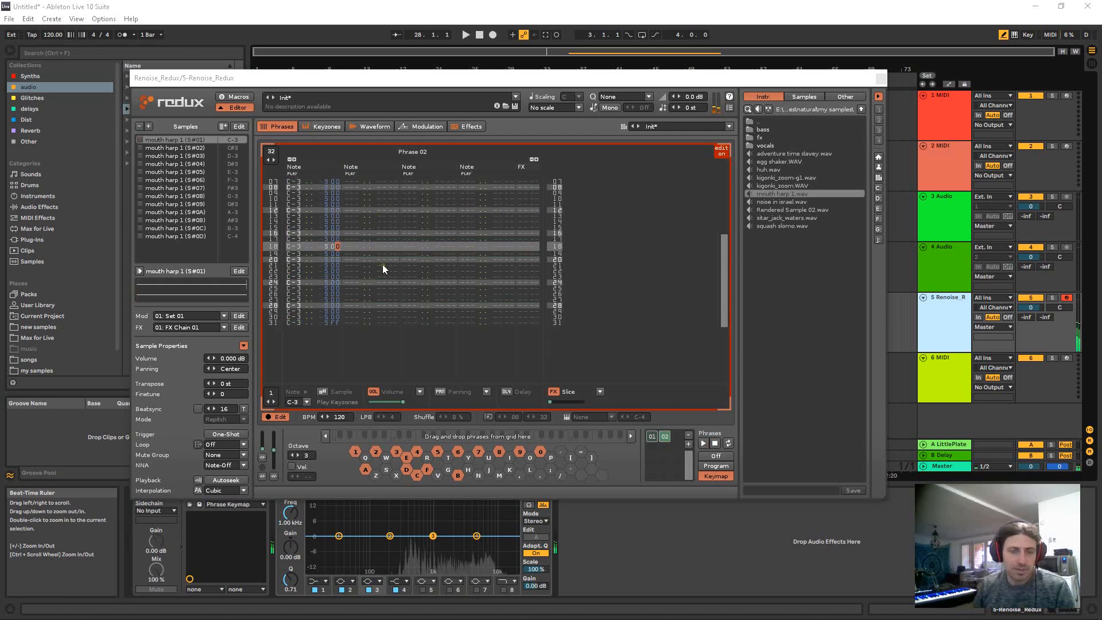
scroll(379, 255, up, 6)
scroll(376, 249, up, 1)
drag(335, 218, 336, 264)
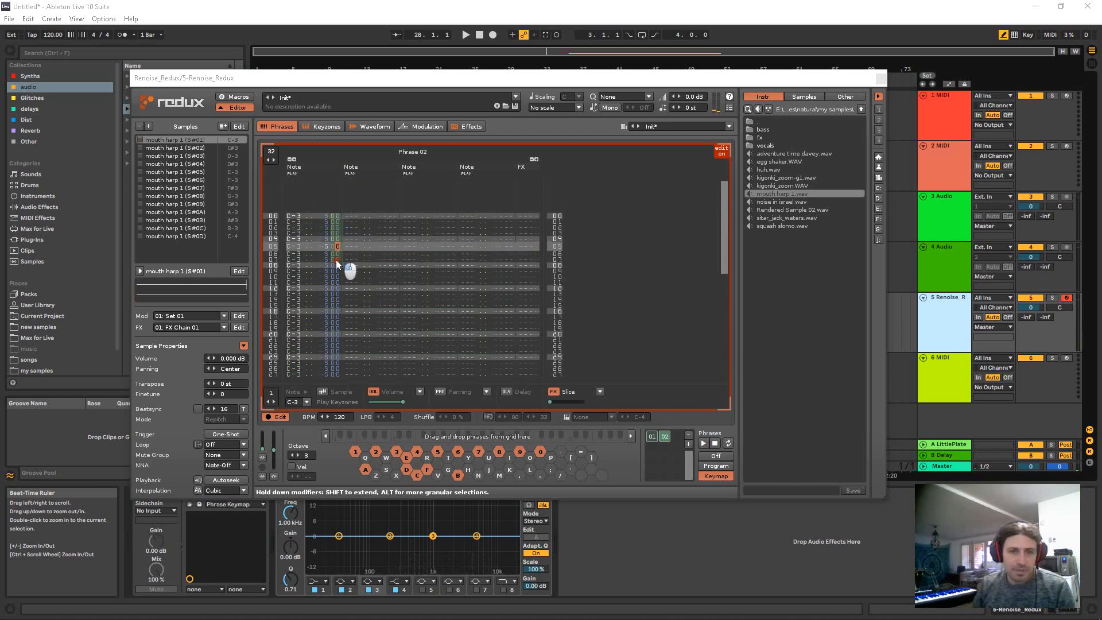
scroll(335, 353, down, 4)
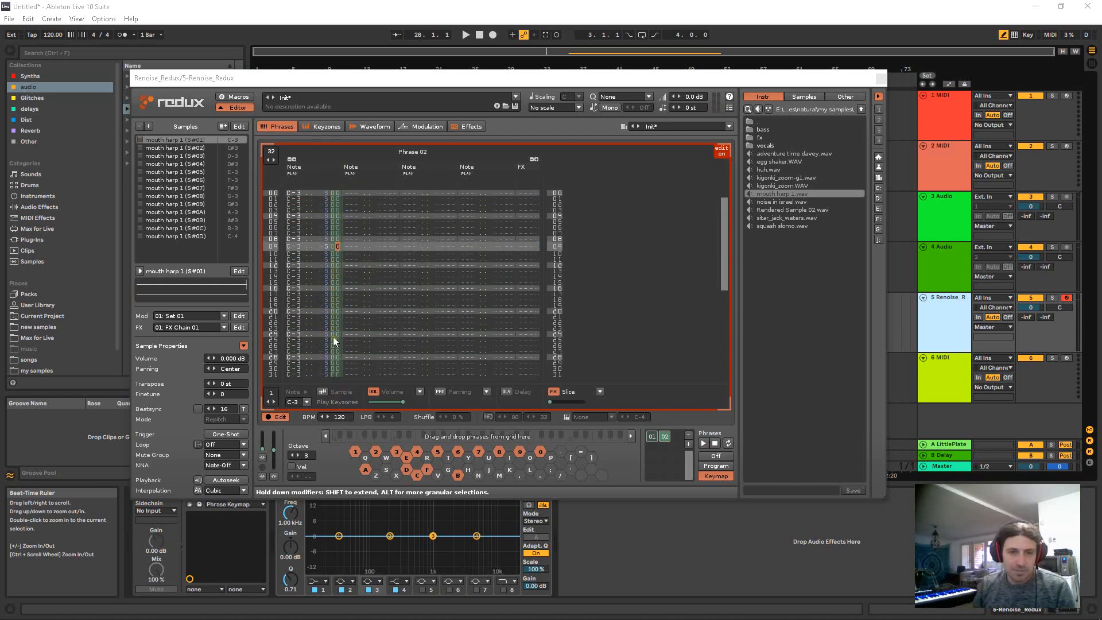
scroll(333, 303, down, 9)
right_click(334, 300)
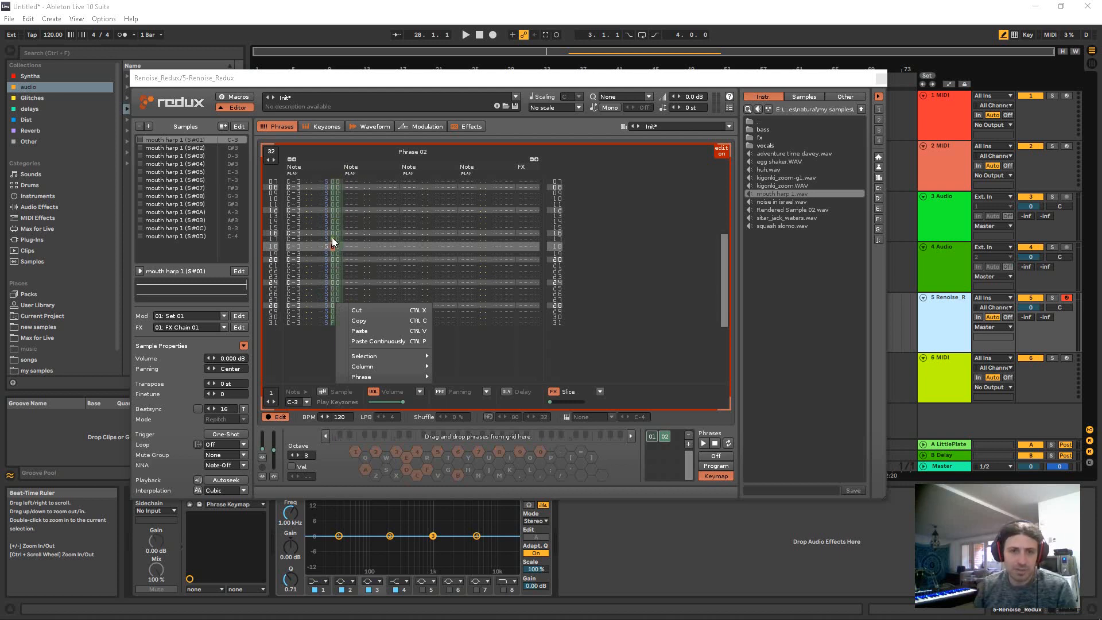
mouse_move(367, 357)
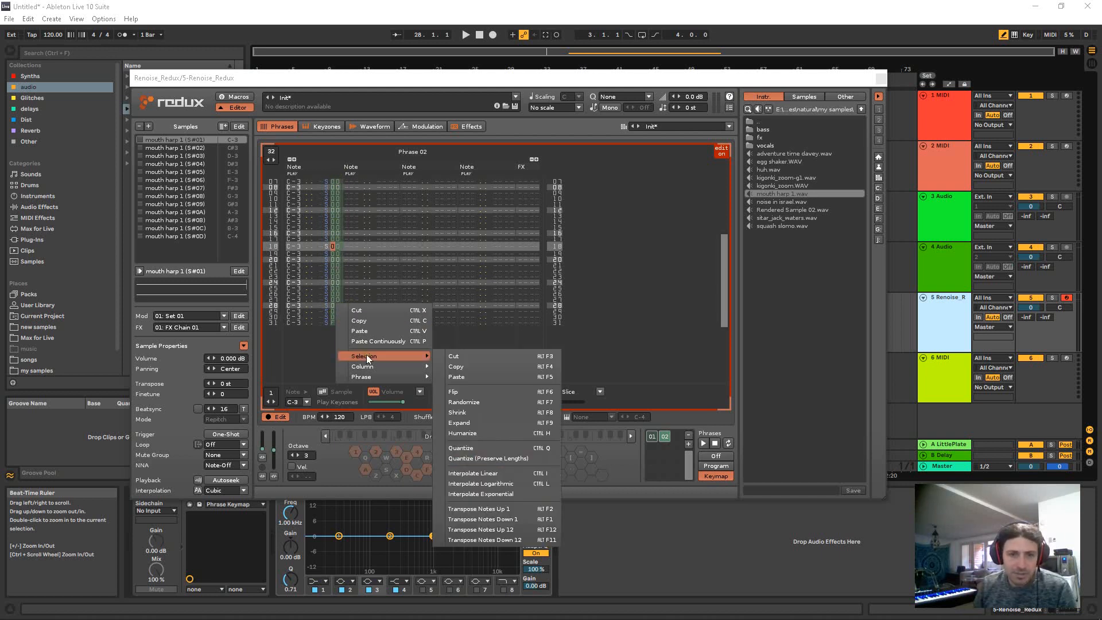
click(487, 476)
click(410, 288)
Step: Review the interpolated slice command values on lines 00 to 31 and play Phrase 02
scroll(387, 273, up, 12)
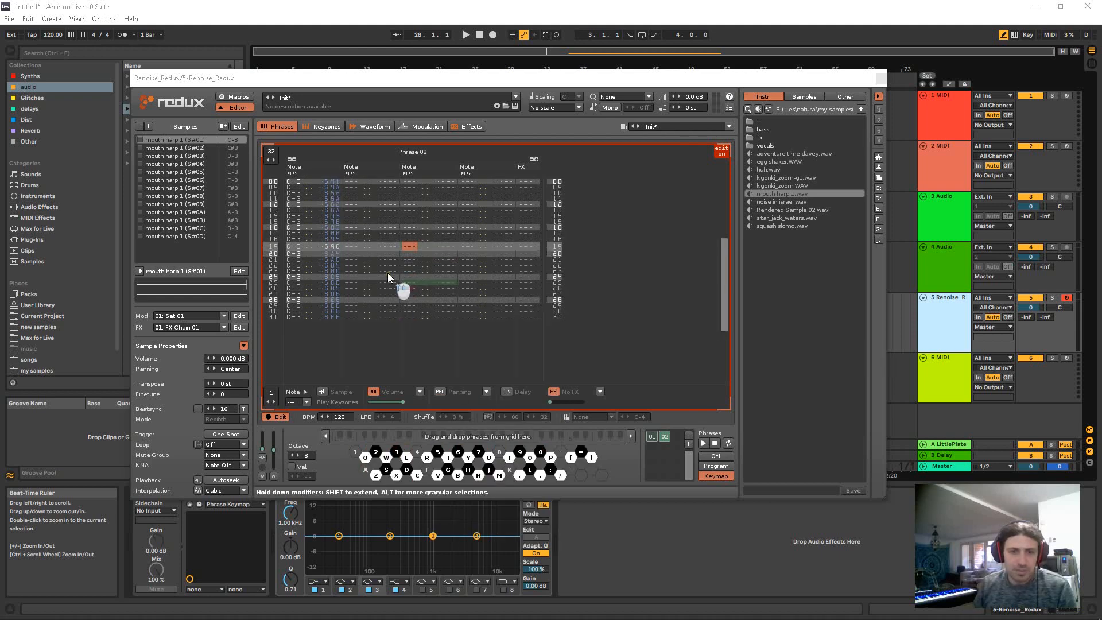
click(335, 238)
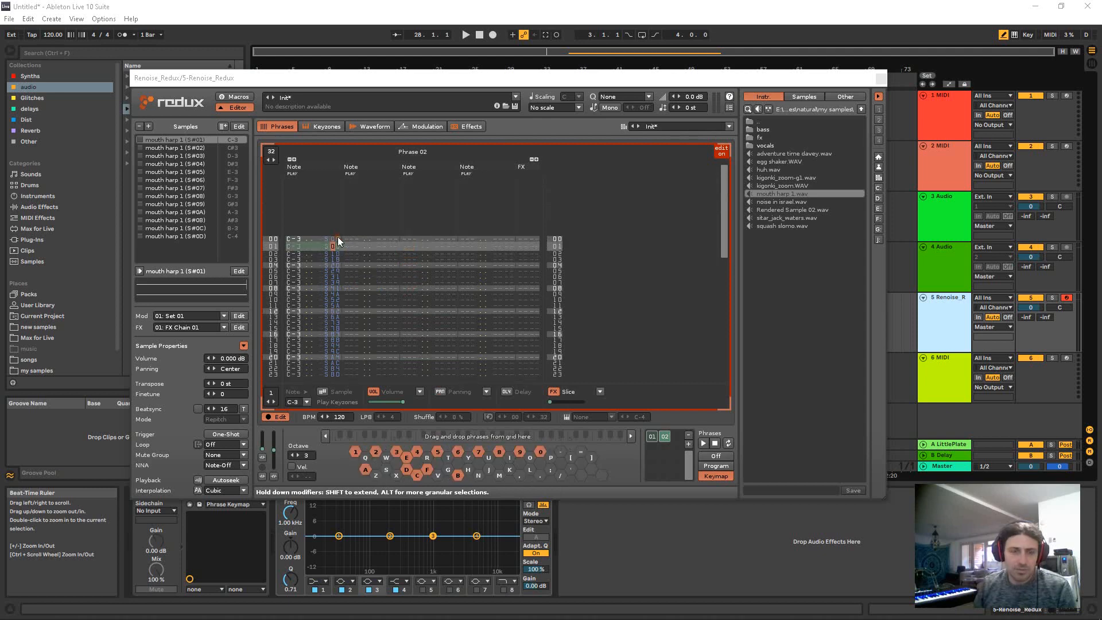
click(333, 238)
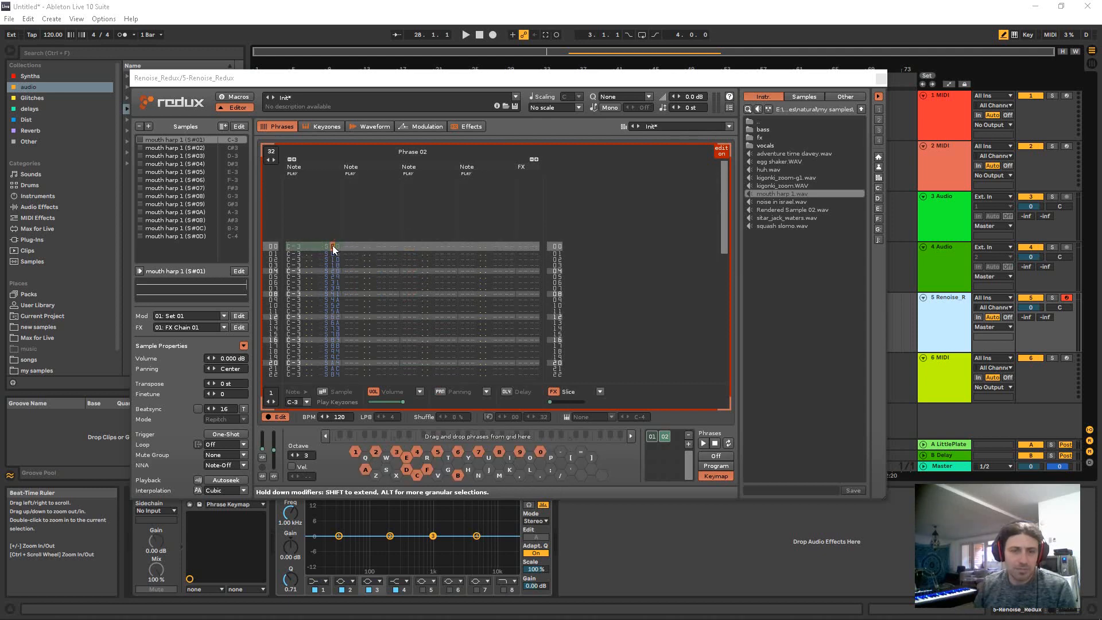
scroll(338, 250, down, 20)
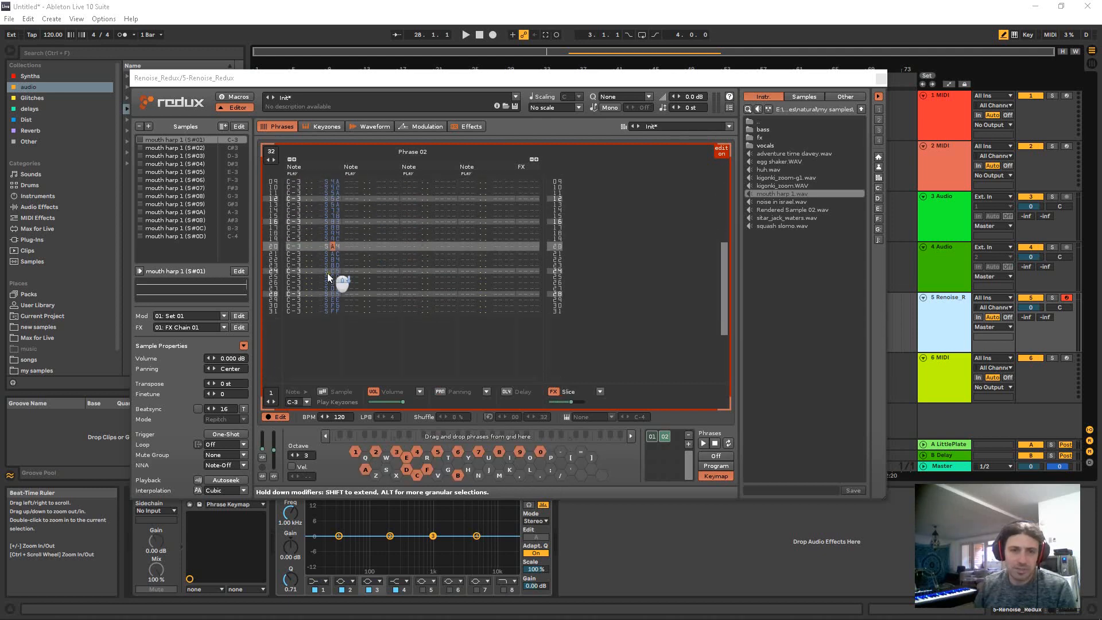
scroll(339, 276, up, 20)
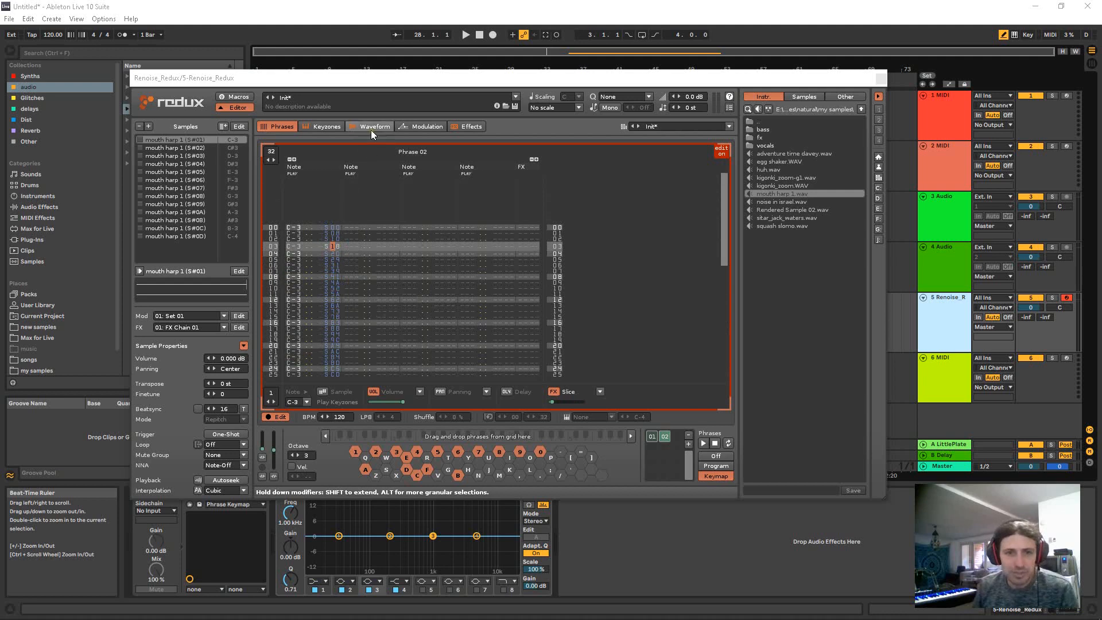
scroll(336, 227, down, 5)
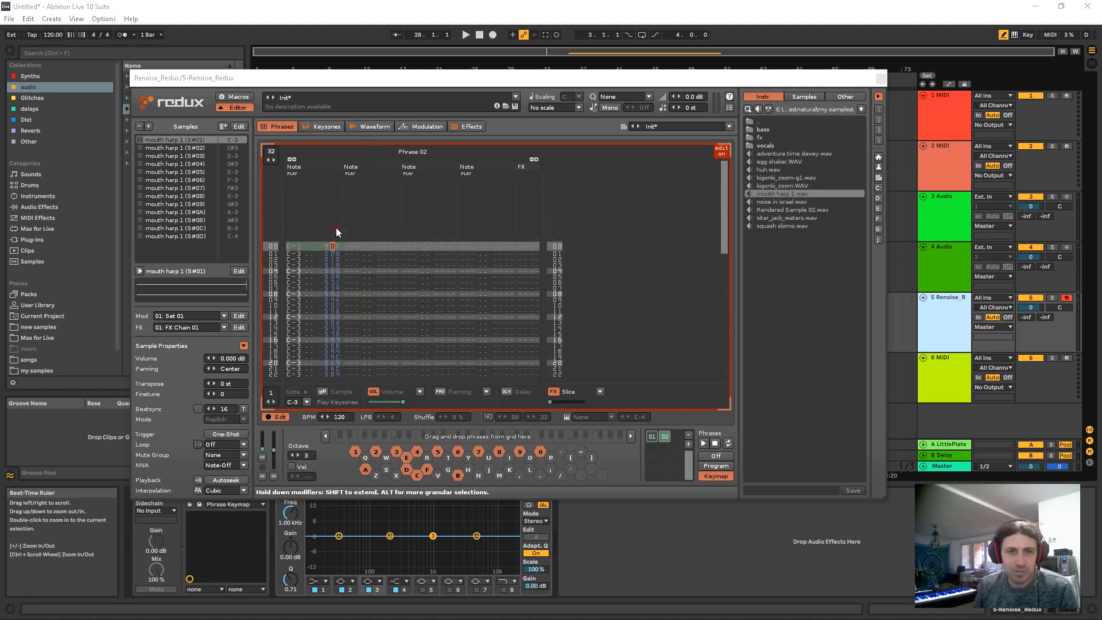
scroll(335, 330, up, 5)
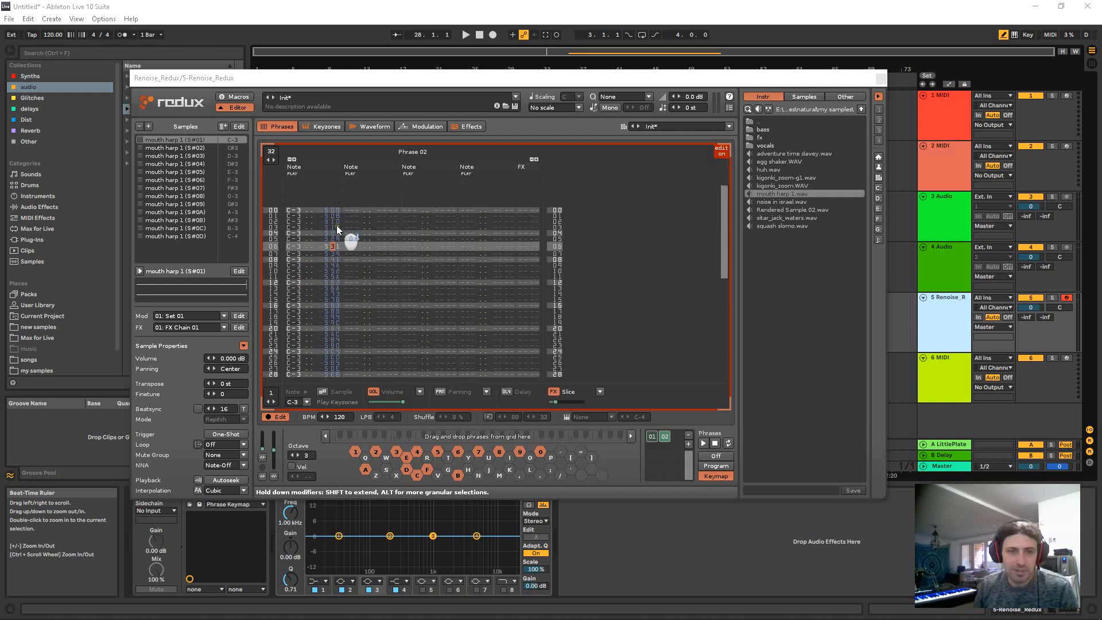
scroll(347, 235, down, 5)
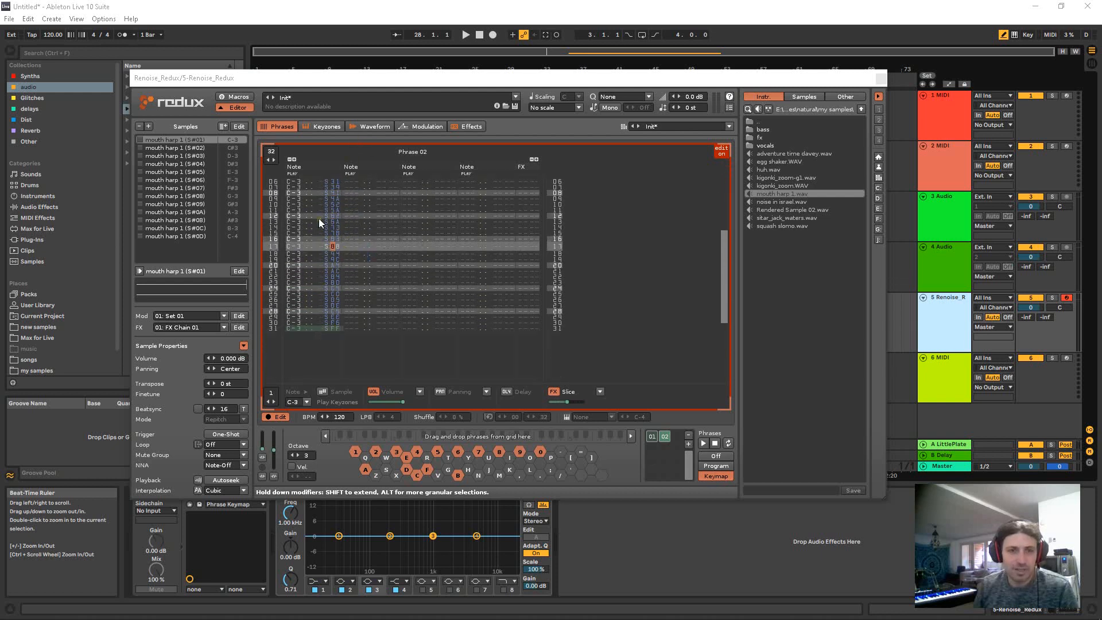
scroll(333, 241, up, 4)
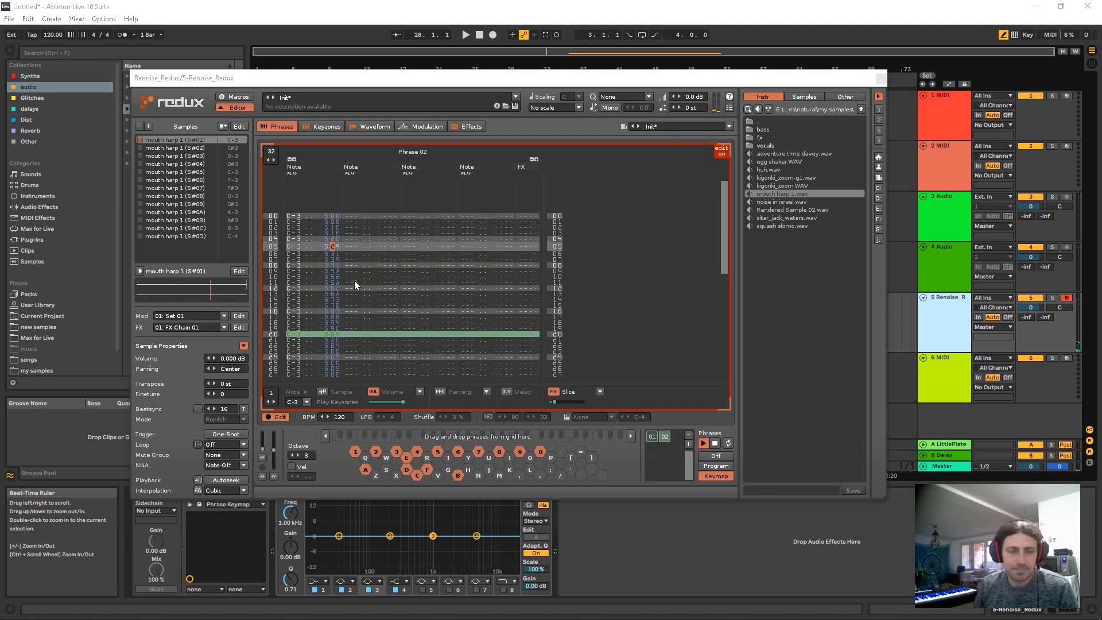
scroll(356, 270, down, 9)
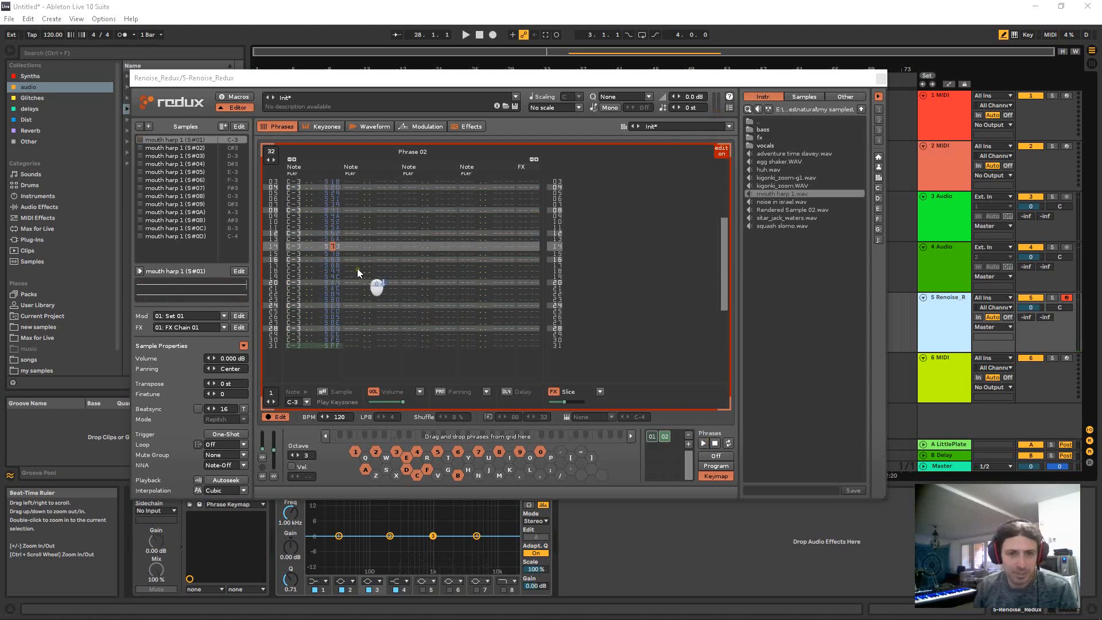
scroll(350, 264, up, 11)
Step: Interpolate the slice command values logarithmically over lines 00 to 31 of Phrase 02 and play the phrase
drag(336, 232, 346, 330)
right_click(338, 321)
mouse_move(361, 373)
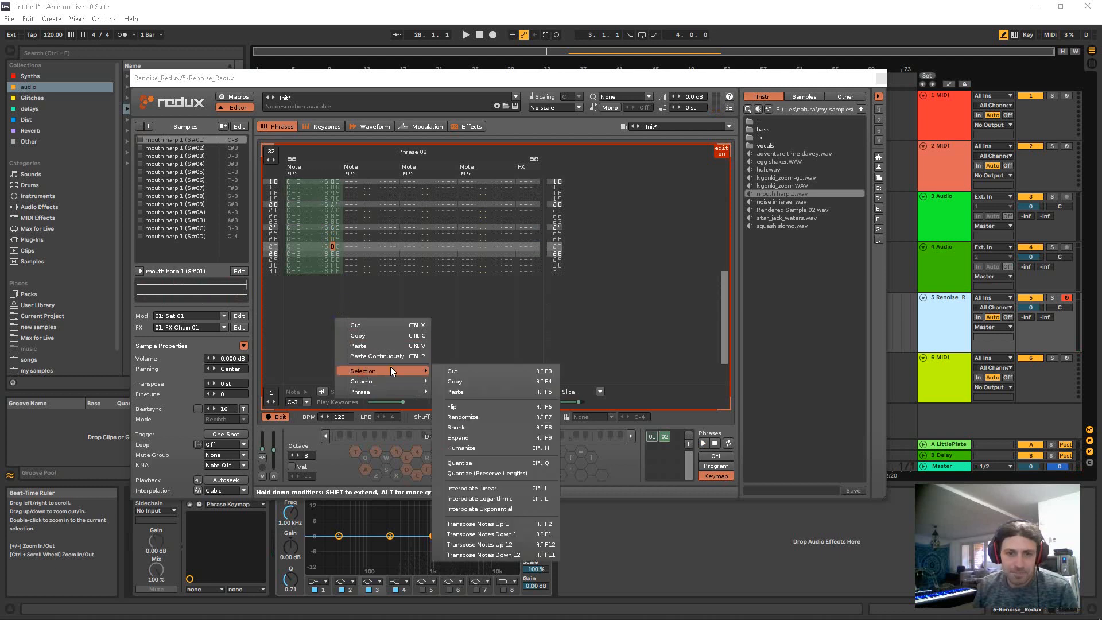
click(507, 498)
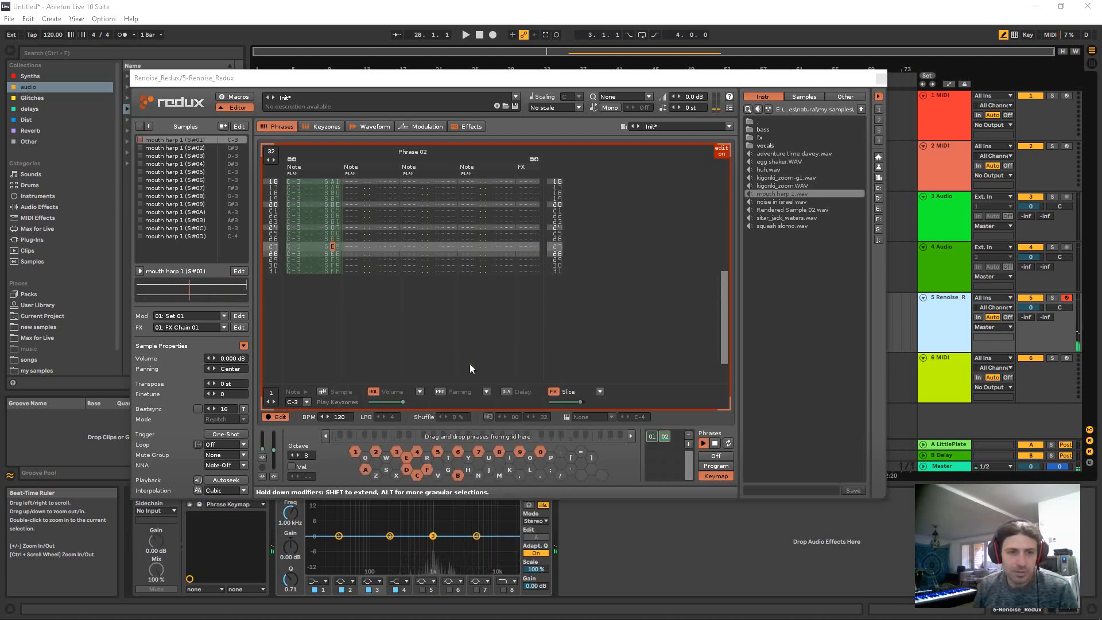
scroll(440, 312, up, 6)
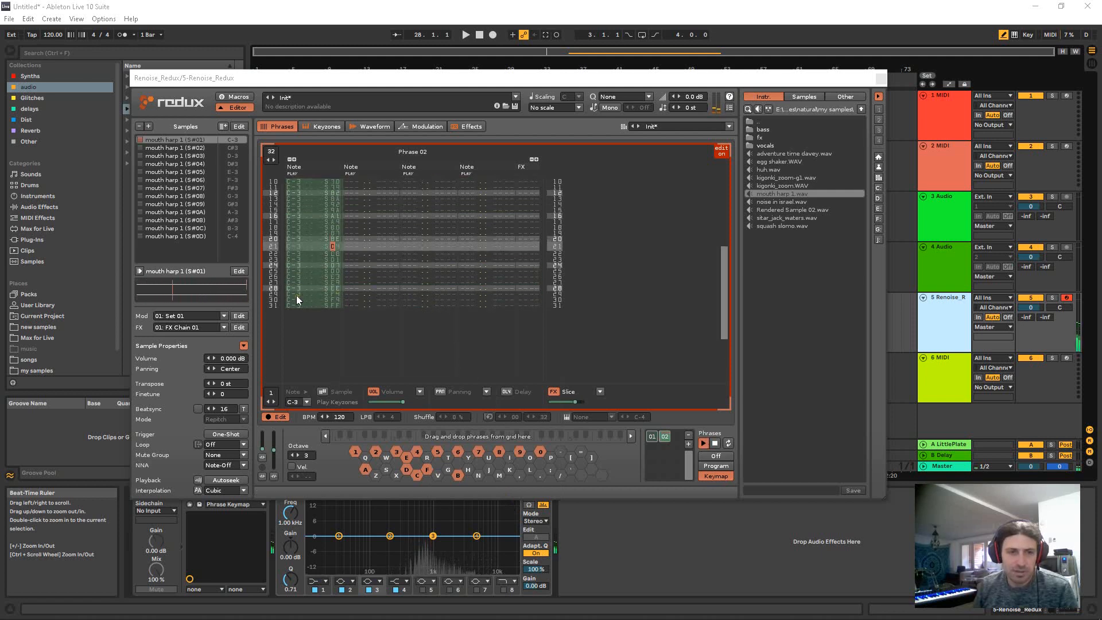
Step: Interpolate the slice command values exponentially over lines 00 to 31 of Phrase 02 and listen to the phrase
scroll(300, 287, down, 4)
right_click(320, 271)
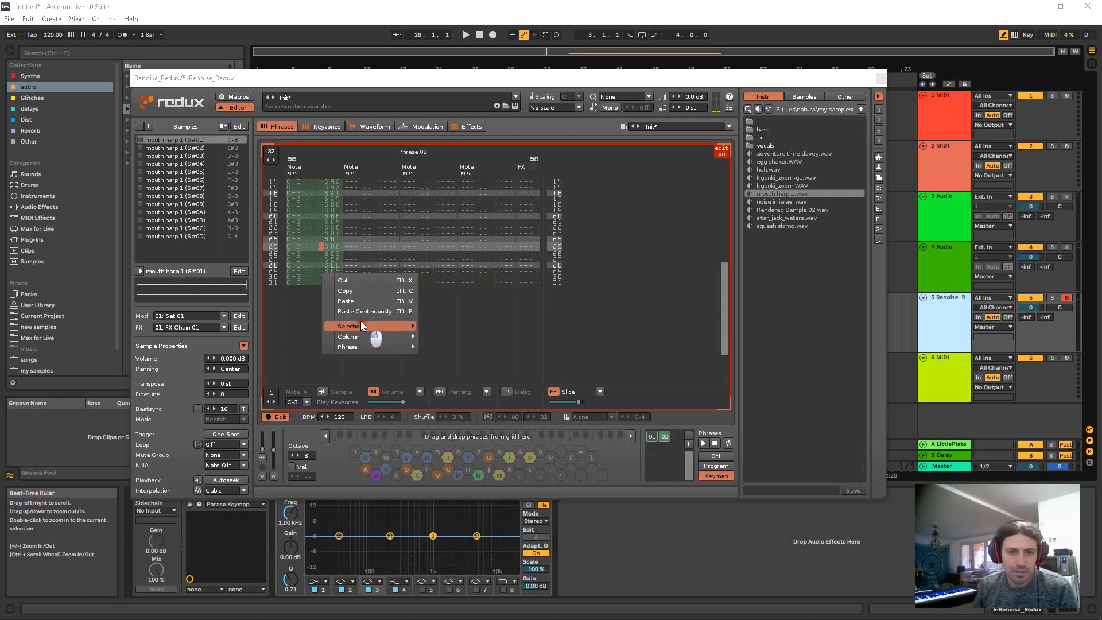
mouse_move(361, 326)
click(479, 454)
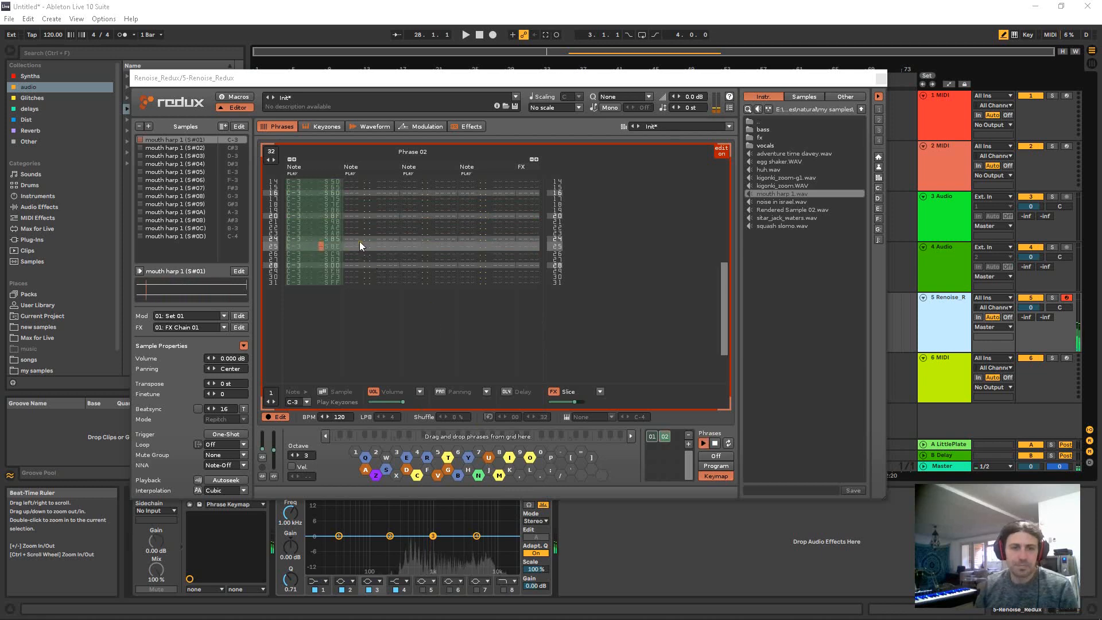
scroll(361, 254, up, 2)
scroll(360, 254, up, 6)
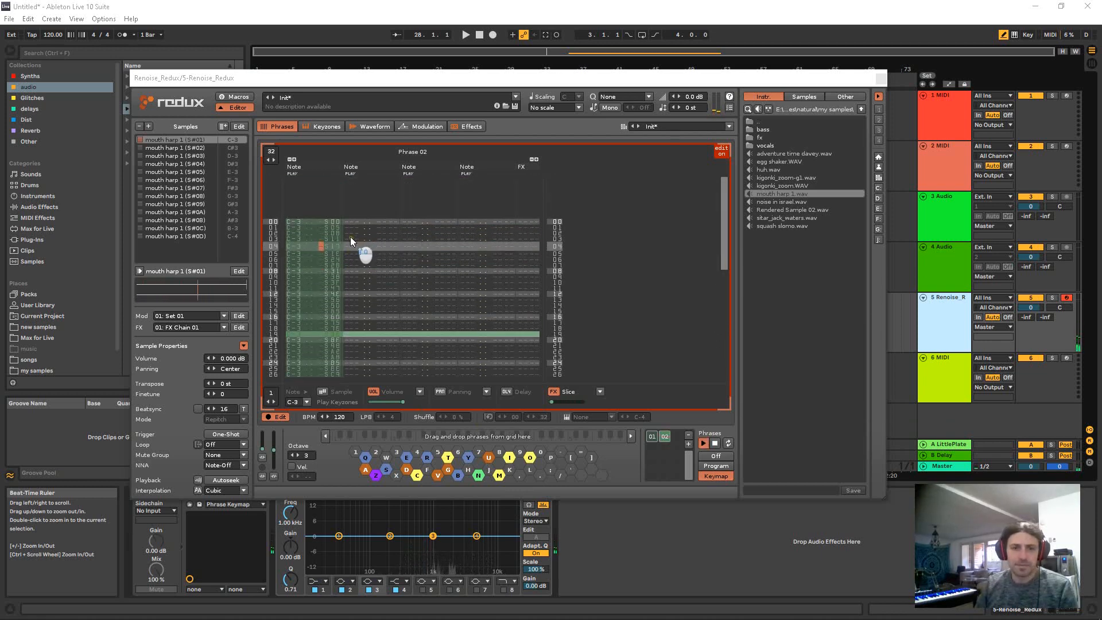
scroll(408, 274, up, 2)
scroll(414, 280, down, 3)
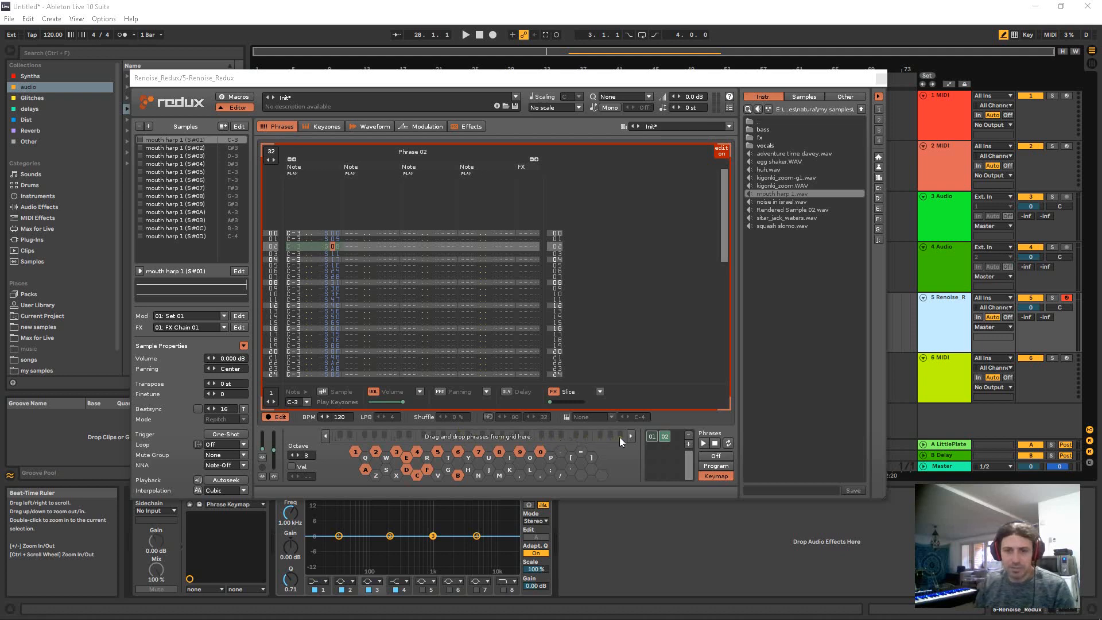
Step: Play Phrase 01 and map it onto the phrase keymap for the octave starting at C-4
click(649, 439)
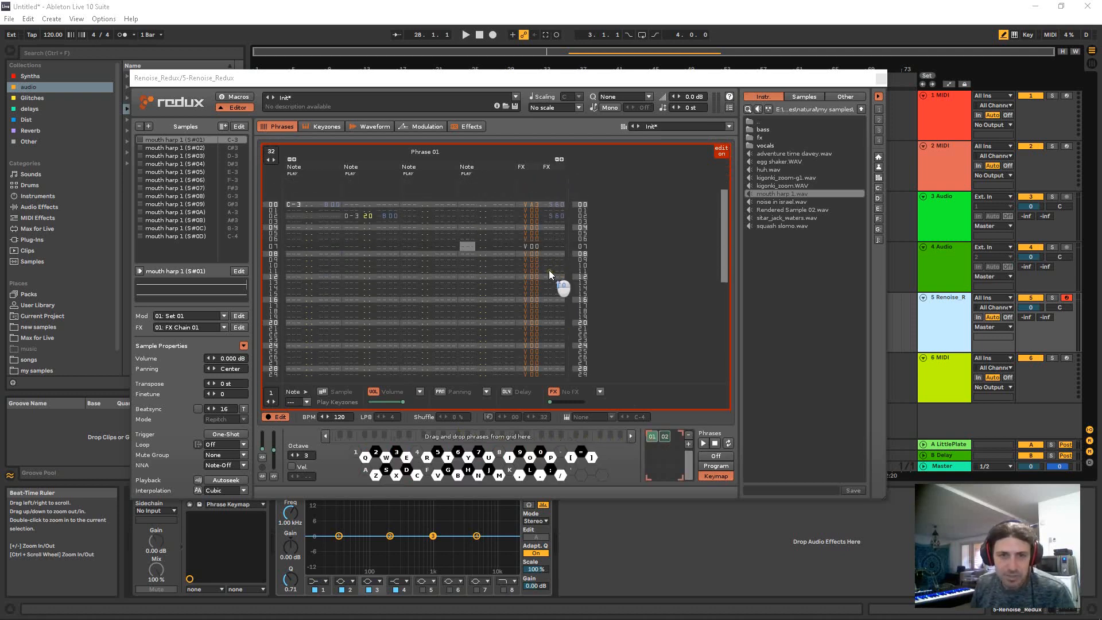
key(space)
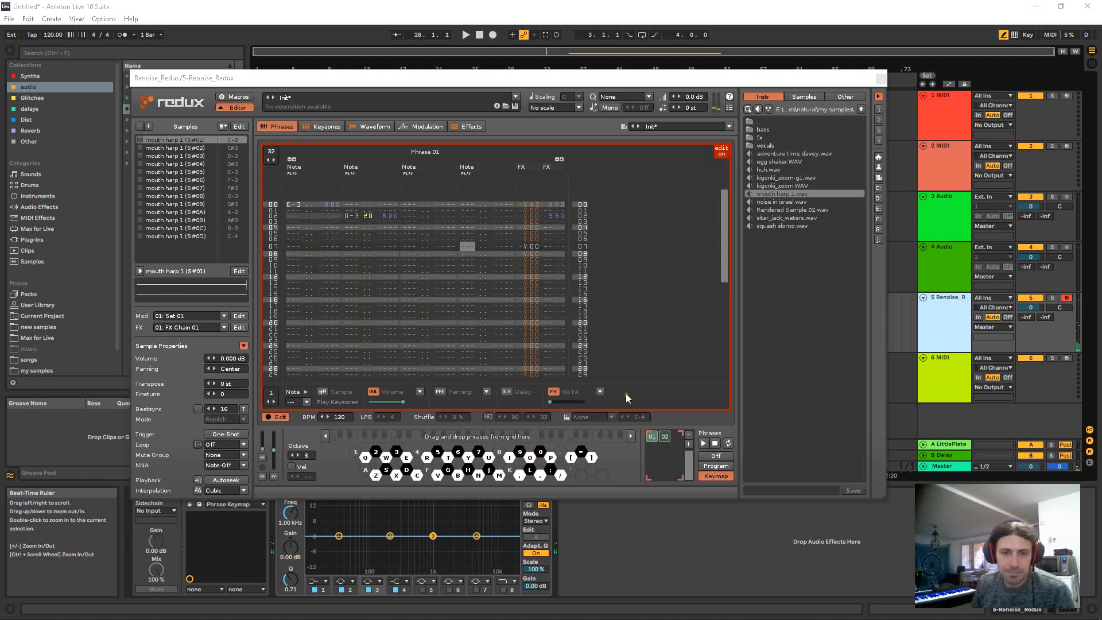
drag(655, 439, 456, 443)
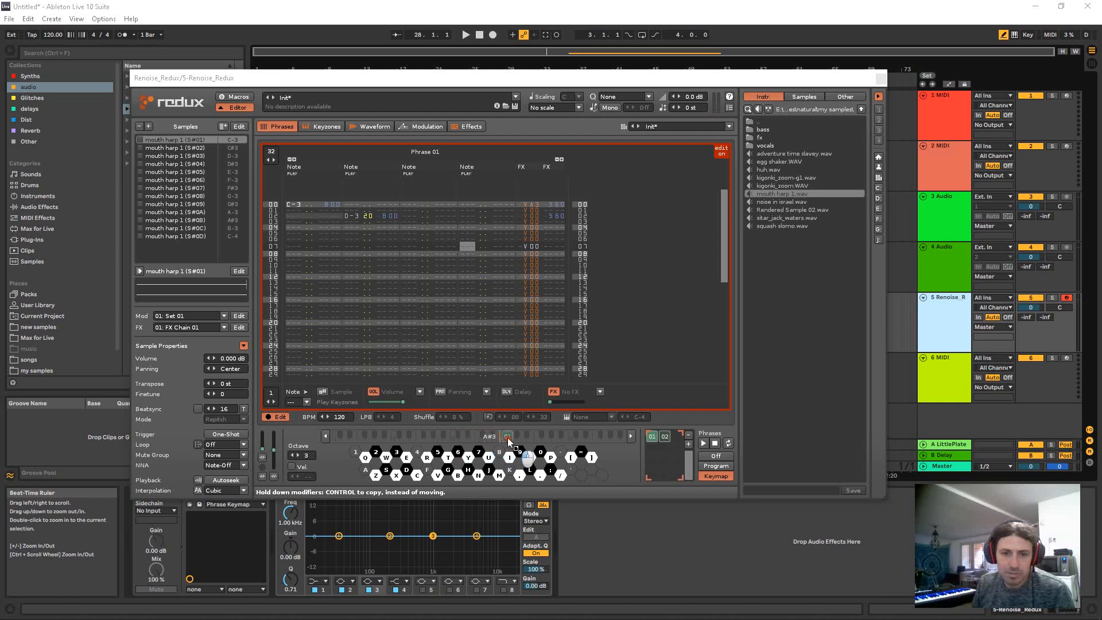
drag(512, 437, 516, 438)
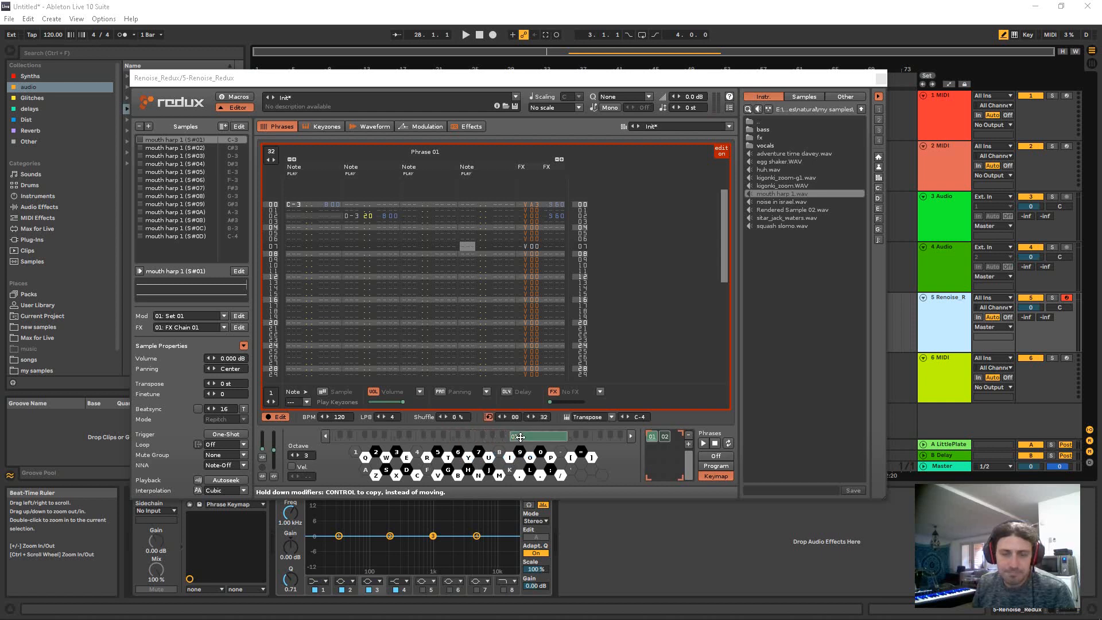
key(space)
key(space)
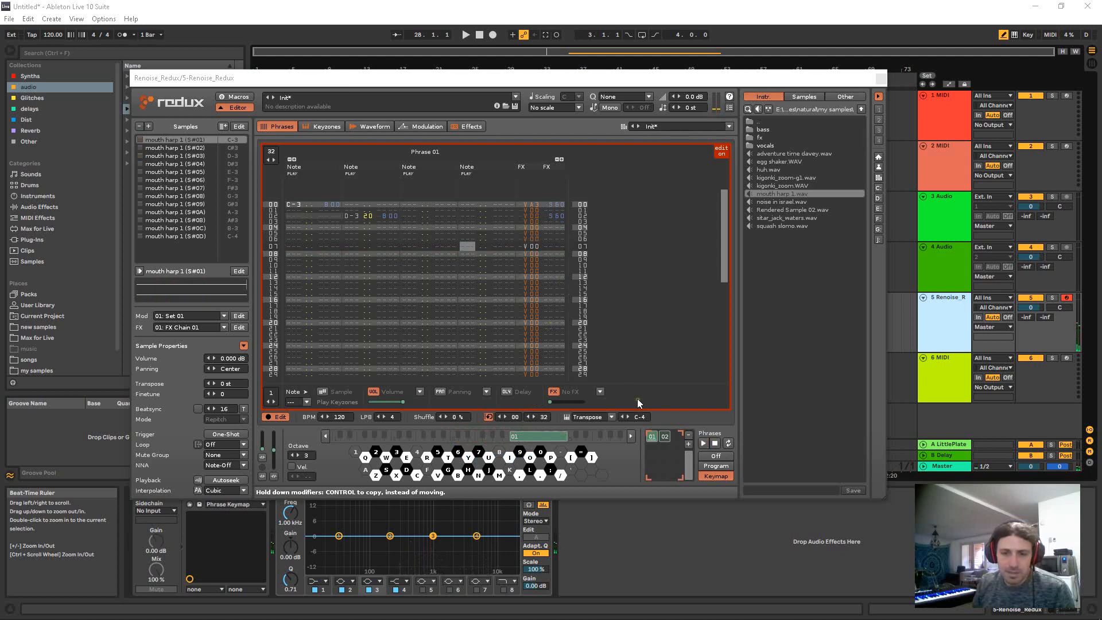
Step: Map Phrase 02 onto the octave directly above Phrase 01, starting at C-5, and check both mappings
click(663, 437)
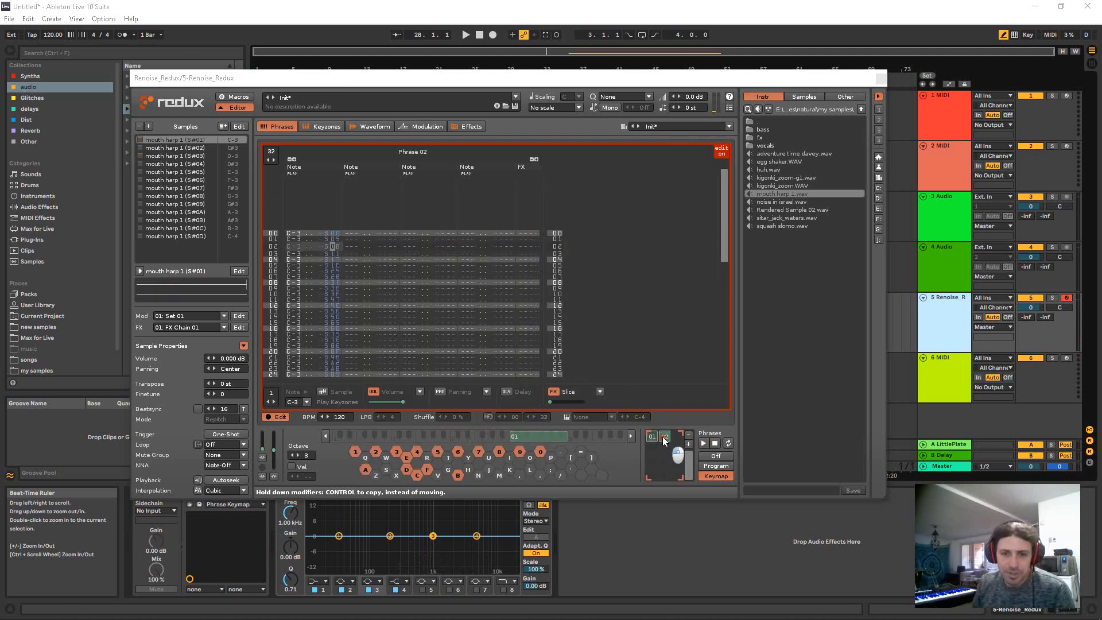
drag(662, 437, 572, 437)
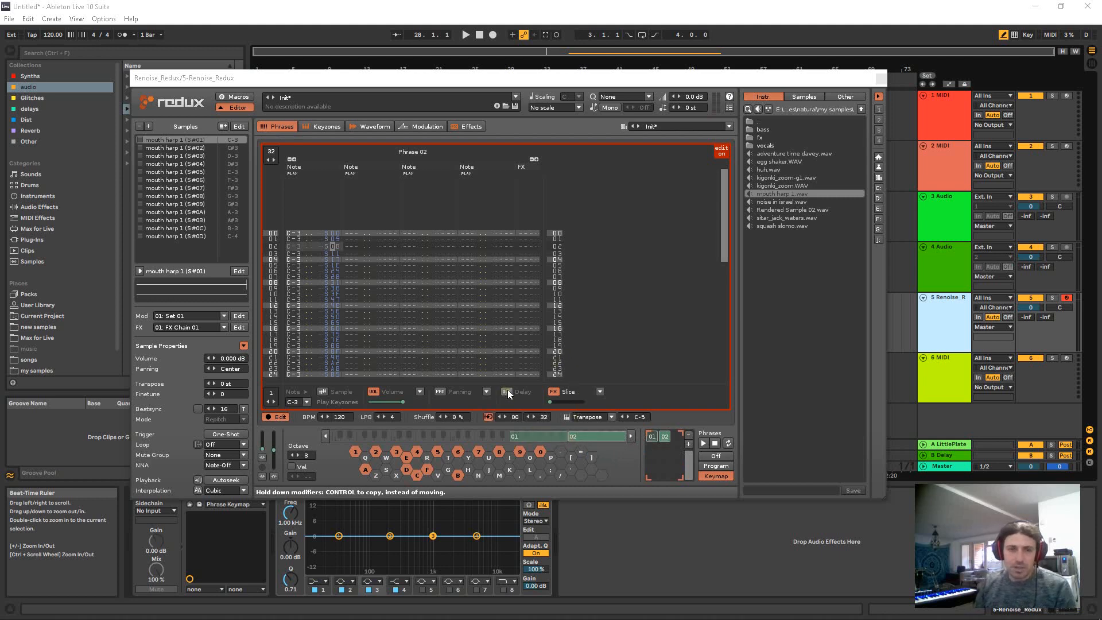
click(524, 436)
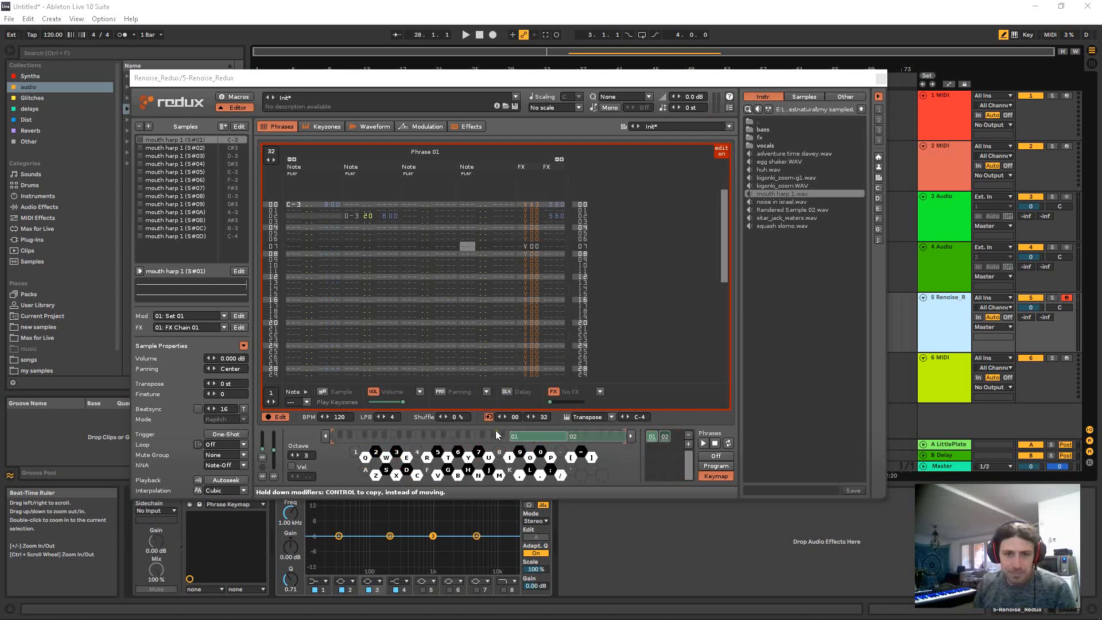
click(575, 438)
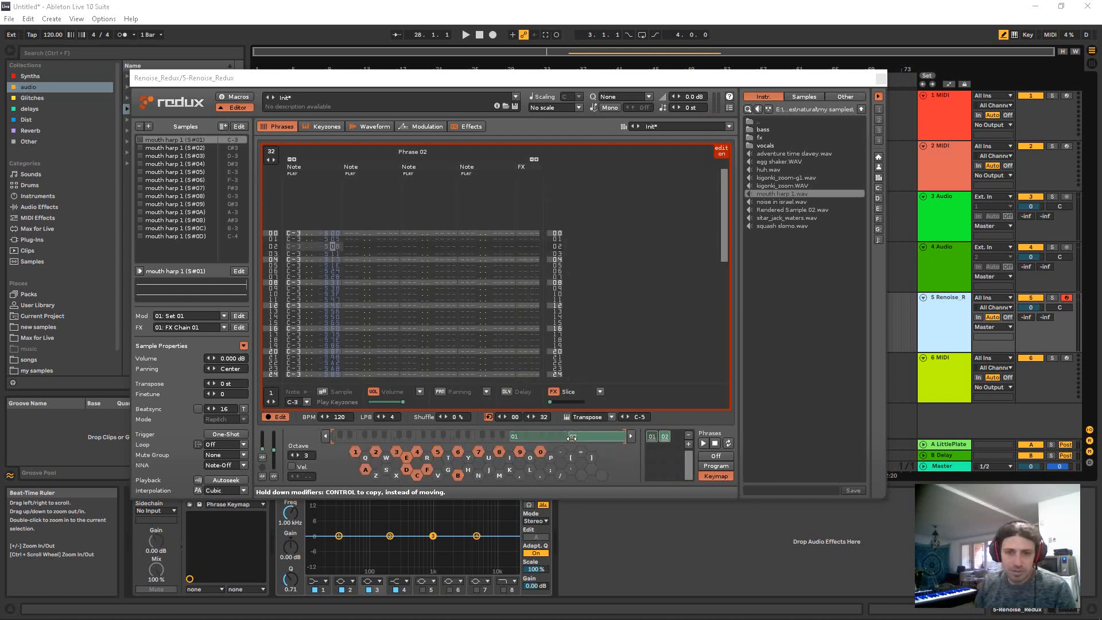
Step: Collapse the Redux editor and audition the sliced sample keys in octave 3 and the phrase keys in octaves 4 and 5
click(238, 108)
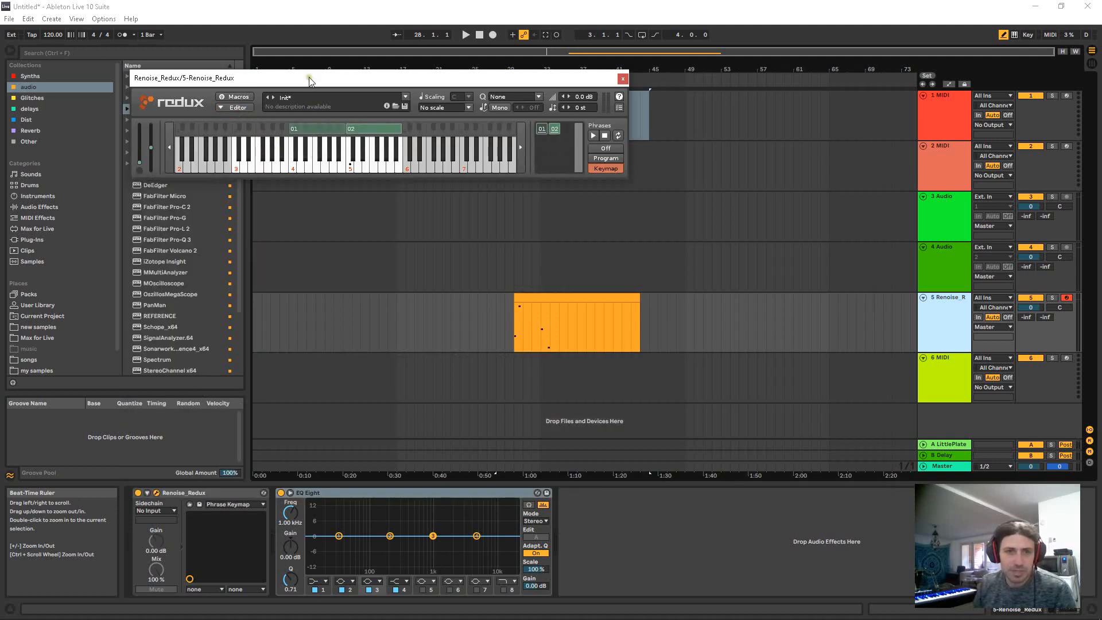
drag(308, 77, 400, 248)
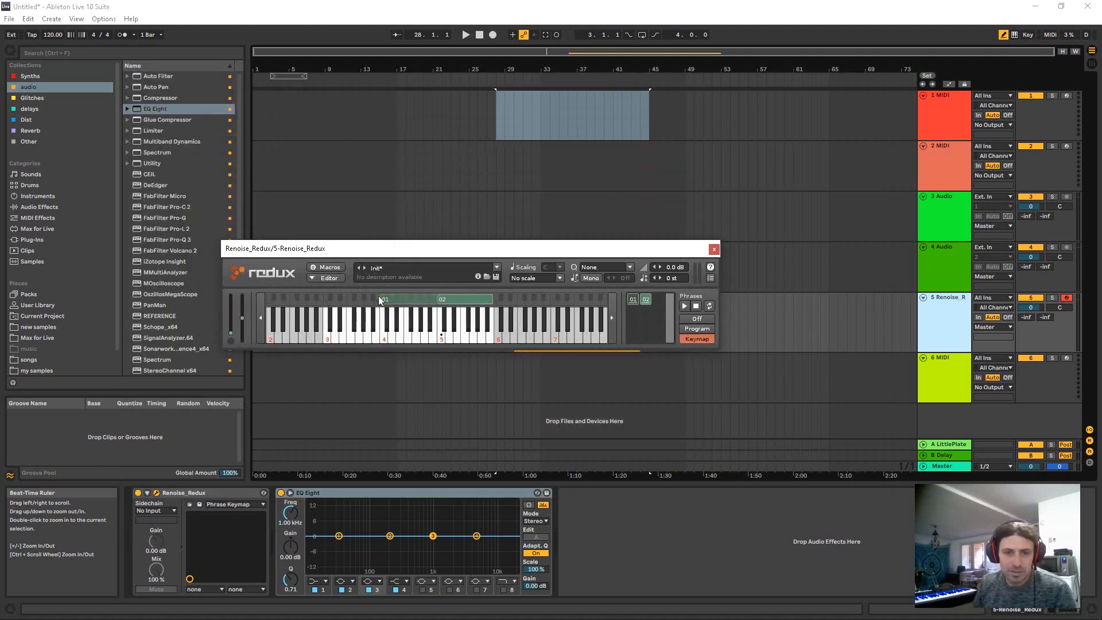
click(327, 339)
click(348, 337)
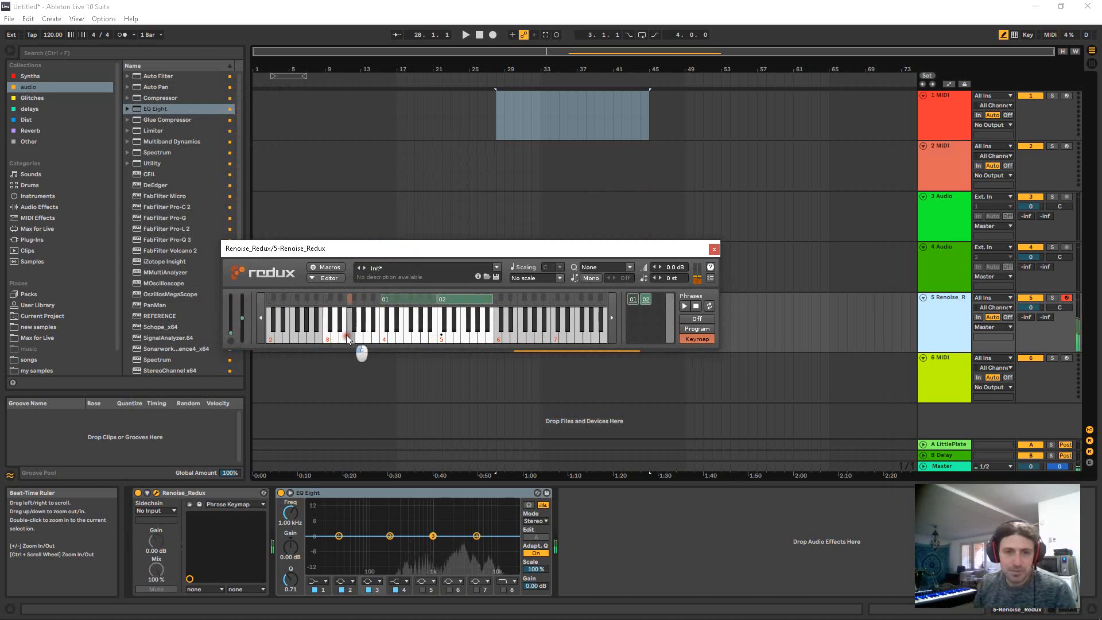
click(333, 340)
click(329, 339)
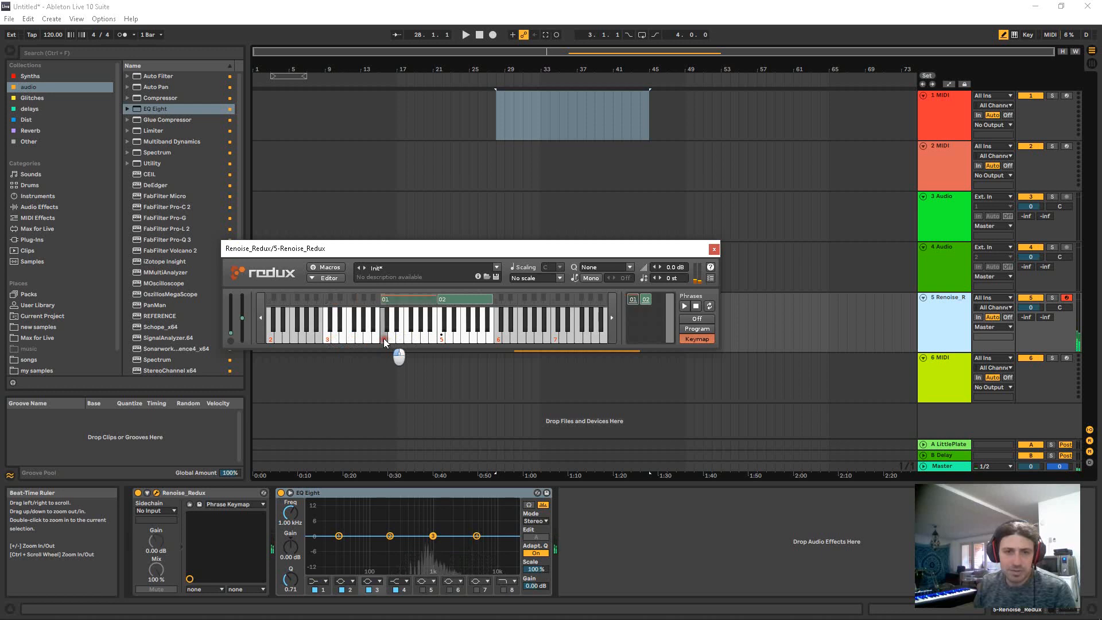
click(404, 338)
click(443, 339)
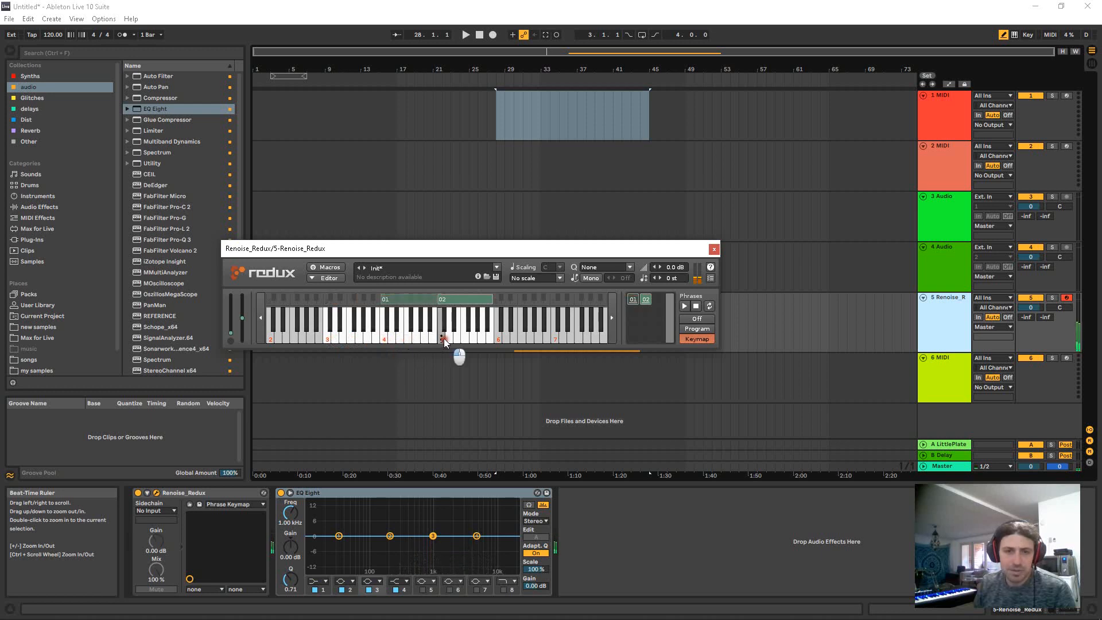
click(447, 339)
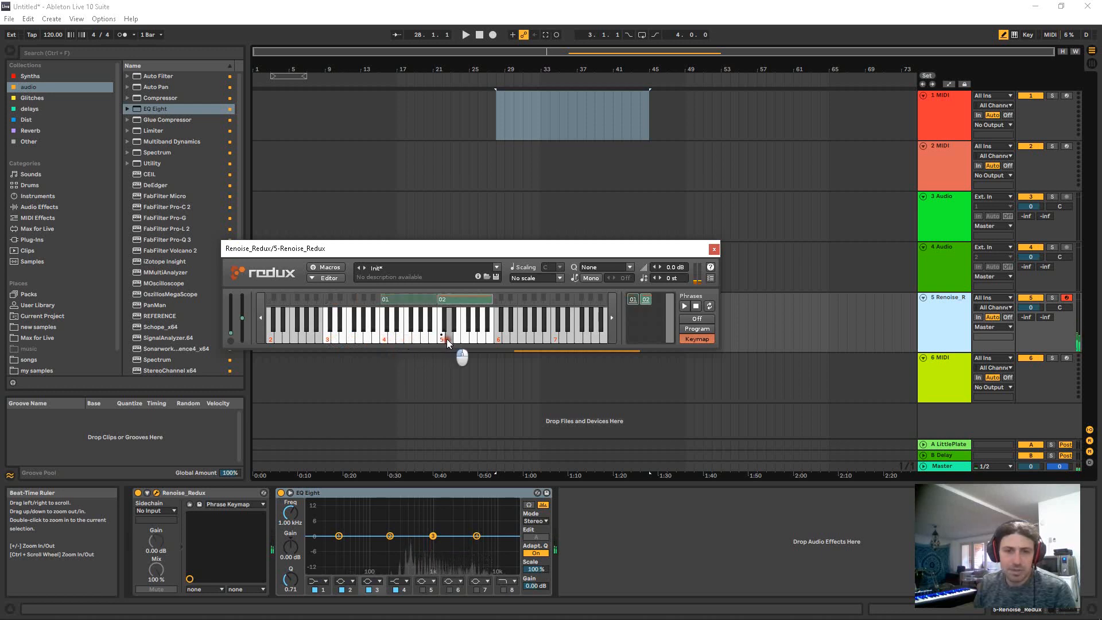
click(454, 340)
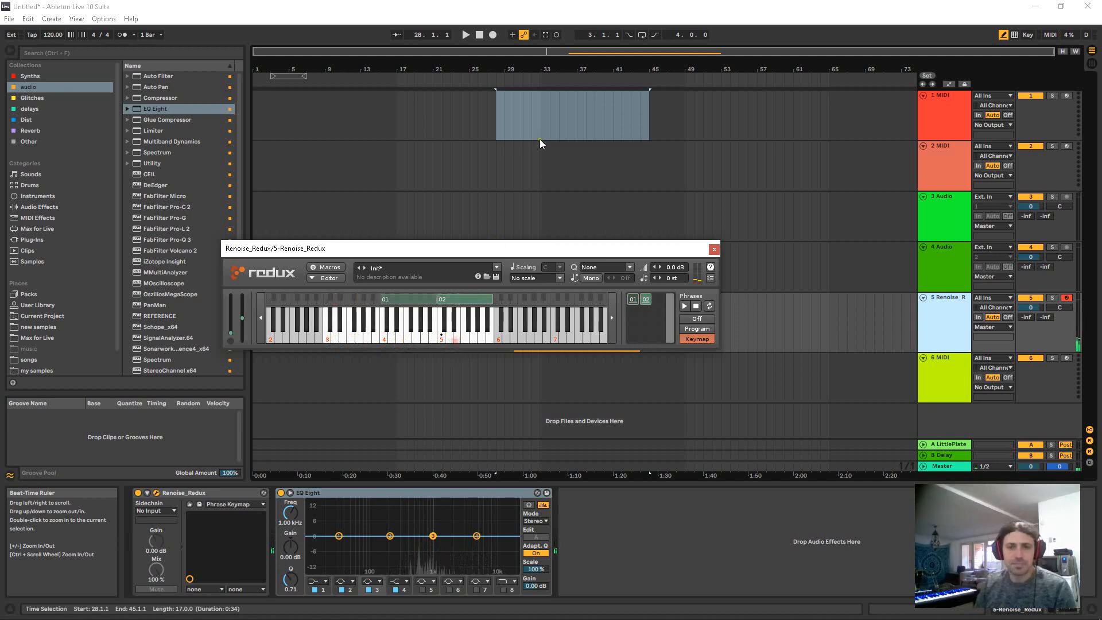
Step: Open the MIDI clip on the Renoise_Redux track in the note editor and delete all its notes
drag(512, 244, 551, 85)
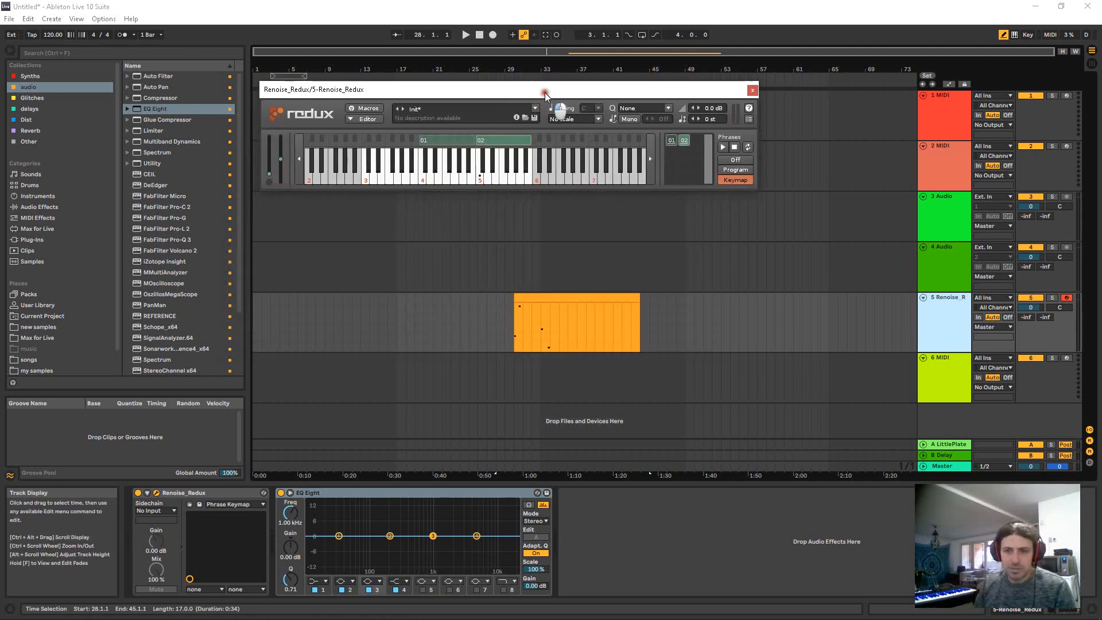
click(549, 317)
click(899, 610)
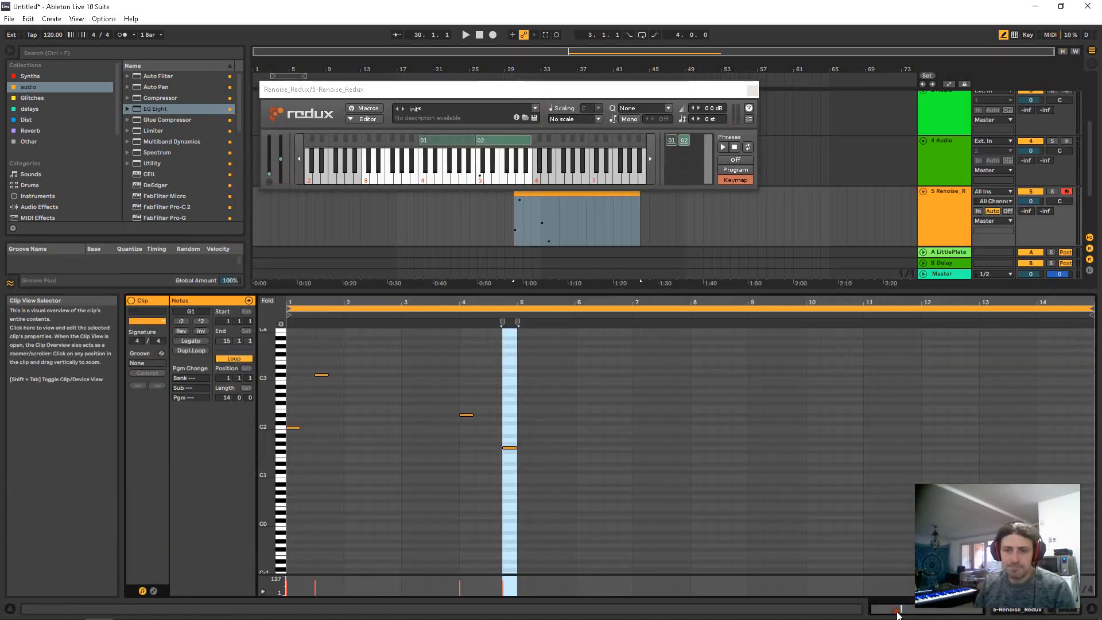
mouse_move(714, 492)
mouse_down()
mouse_move(285, 395)
mouse_move(286, 346)
mouse_up()
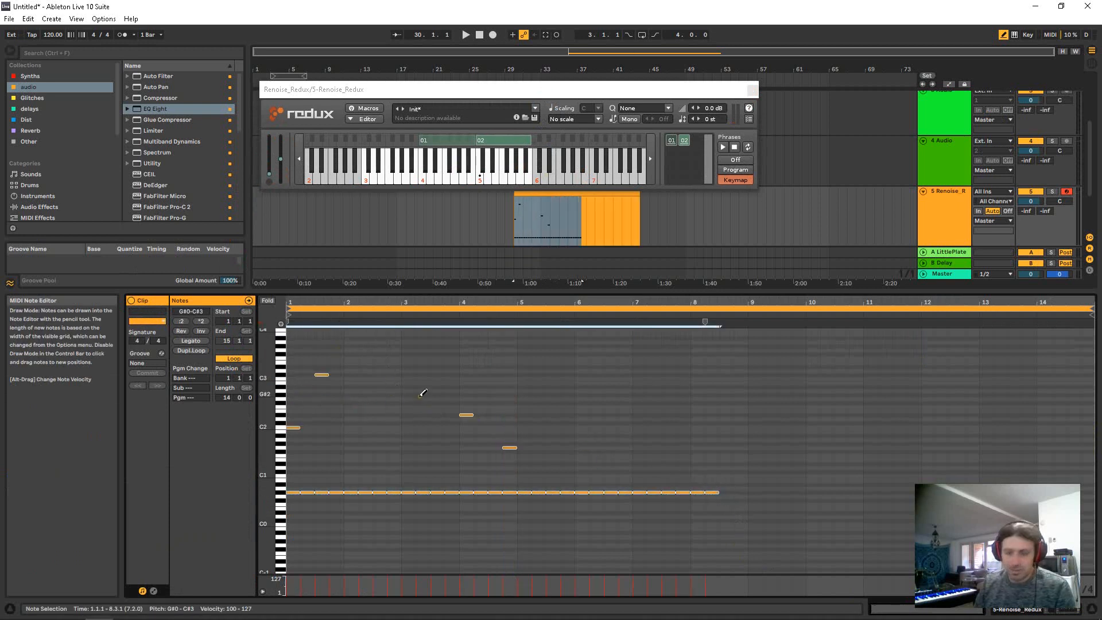
key(ctrl+a)
key(Delete)
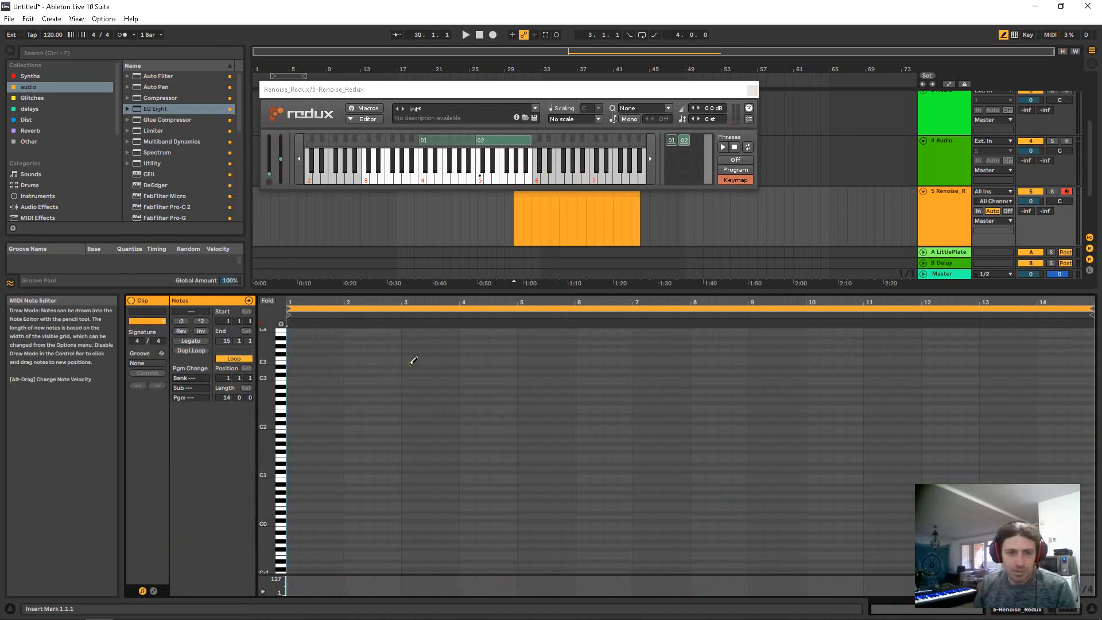
Step: Draw a long C4 note from 1.1.1 to 8.3.1 in the empty clip and play it back
click(423, 180)
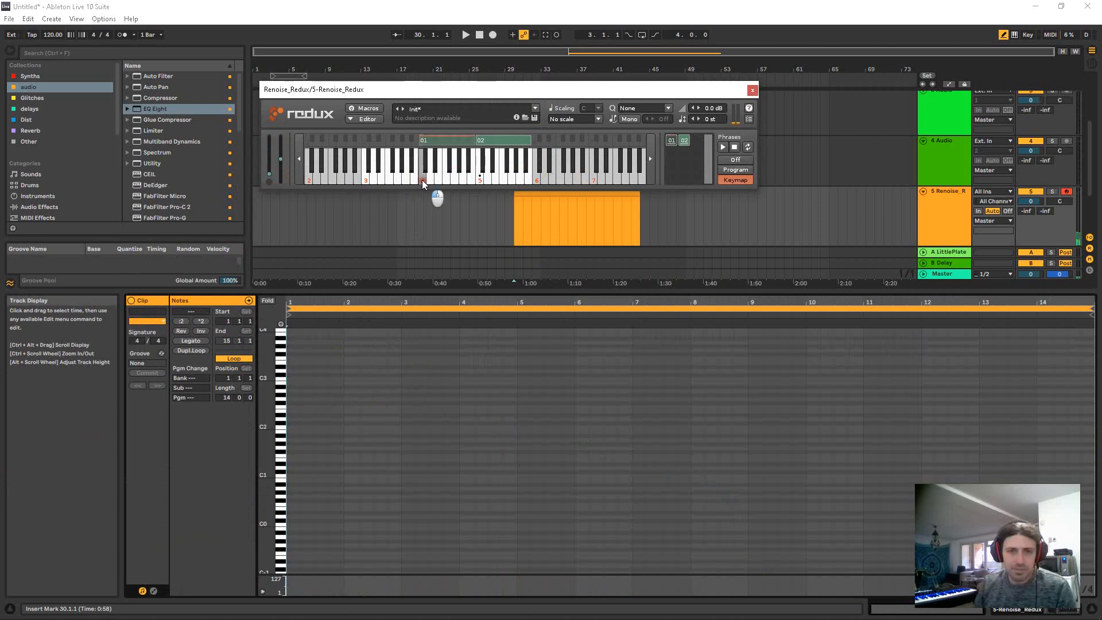
scroll(310, 378, up, 2)
click(299, 376)
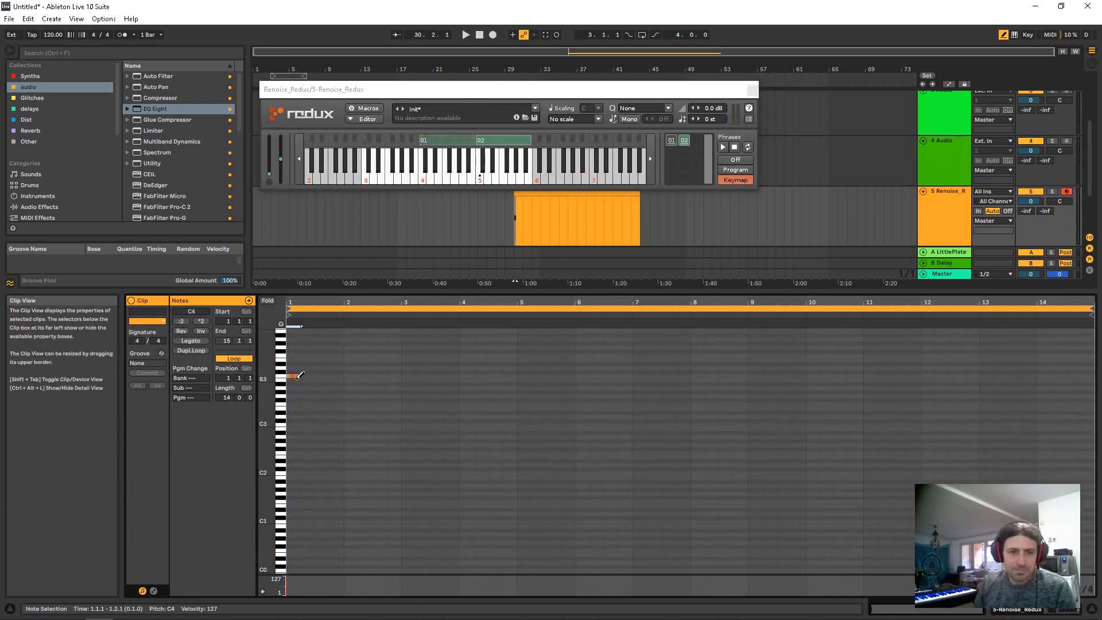
drag(299, 375, 718, 376)
key(space)
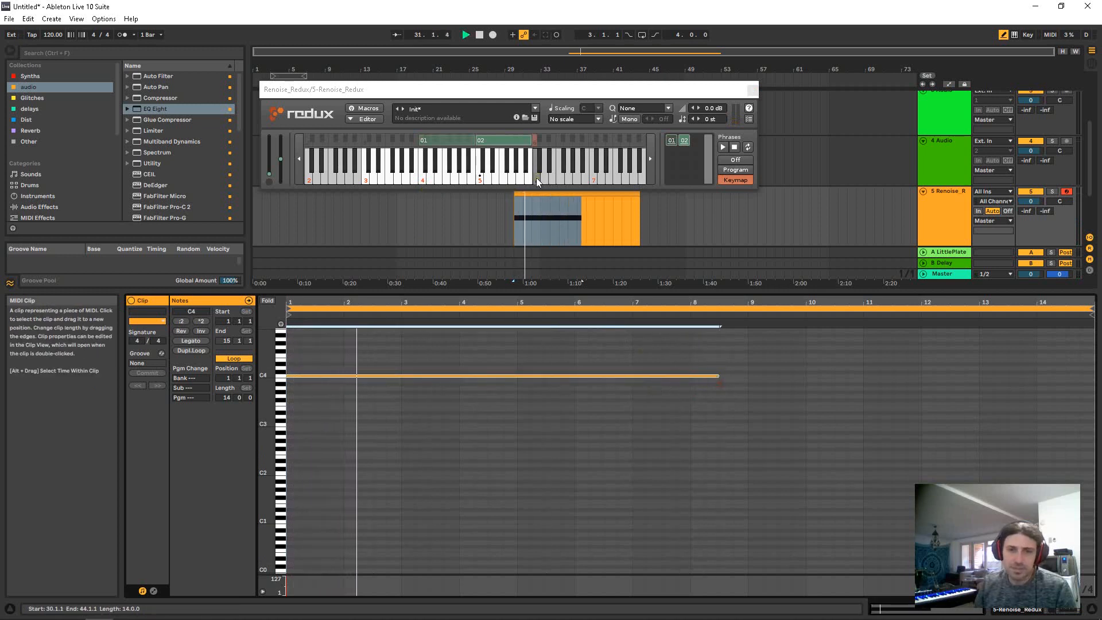
key(space)
Step: Transpose the long note down two octaves to C2 and shorten it to end at 1.2.1
key(b)
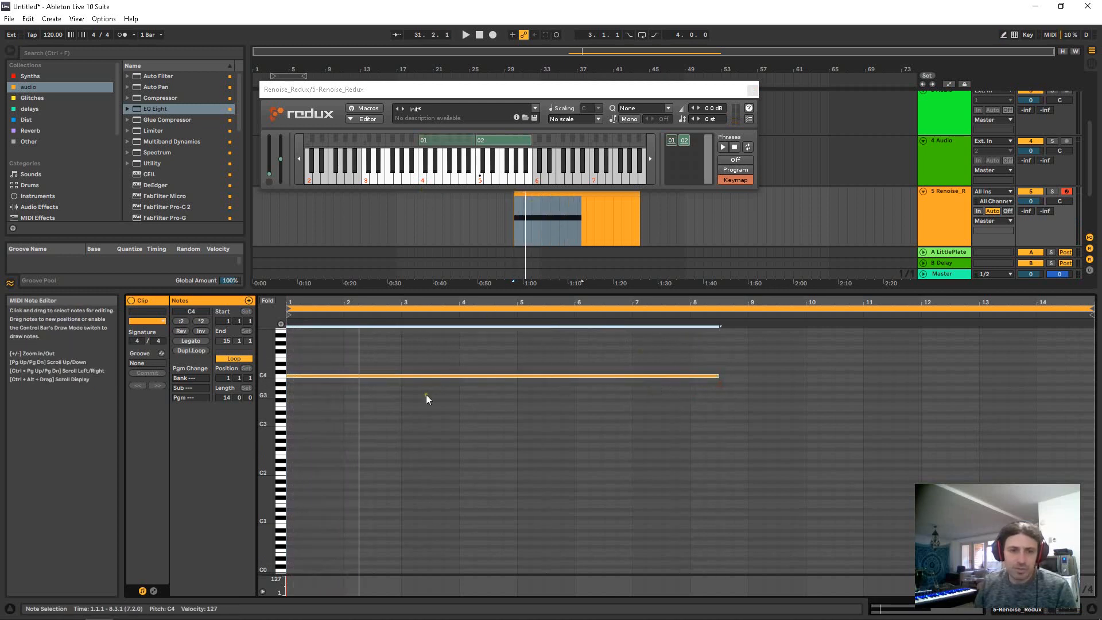
drag(391, 394, 388, 348)
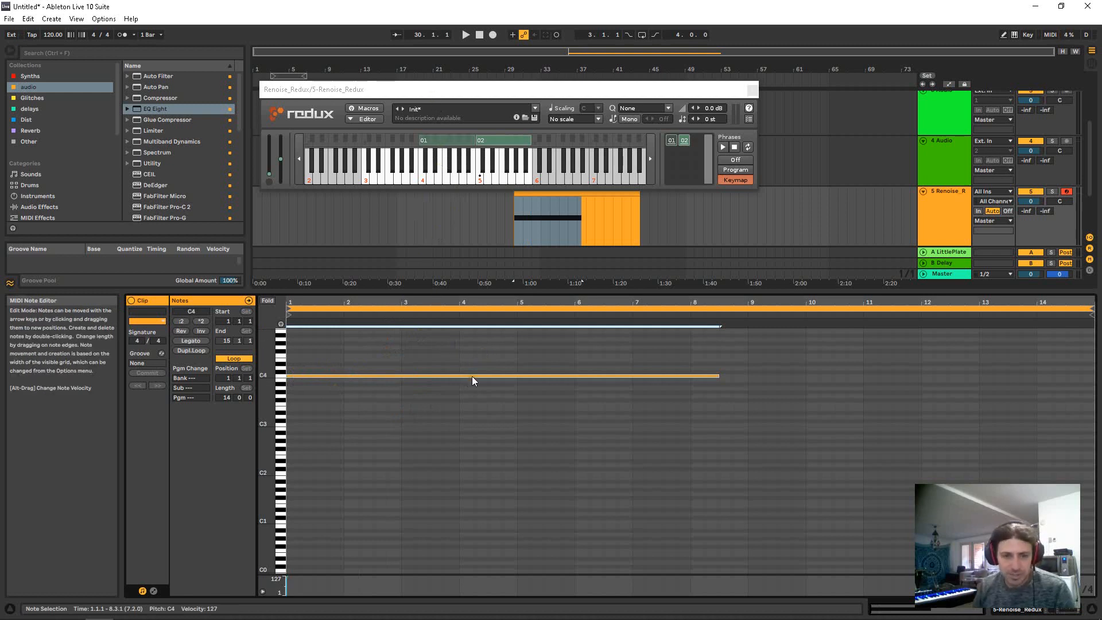
key(shift+Down)
key(shift+Down)
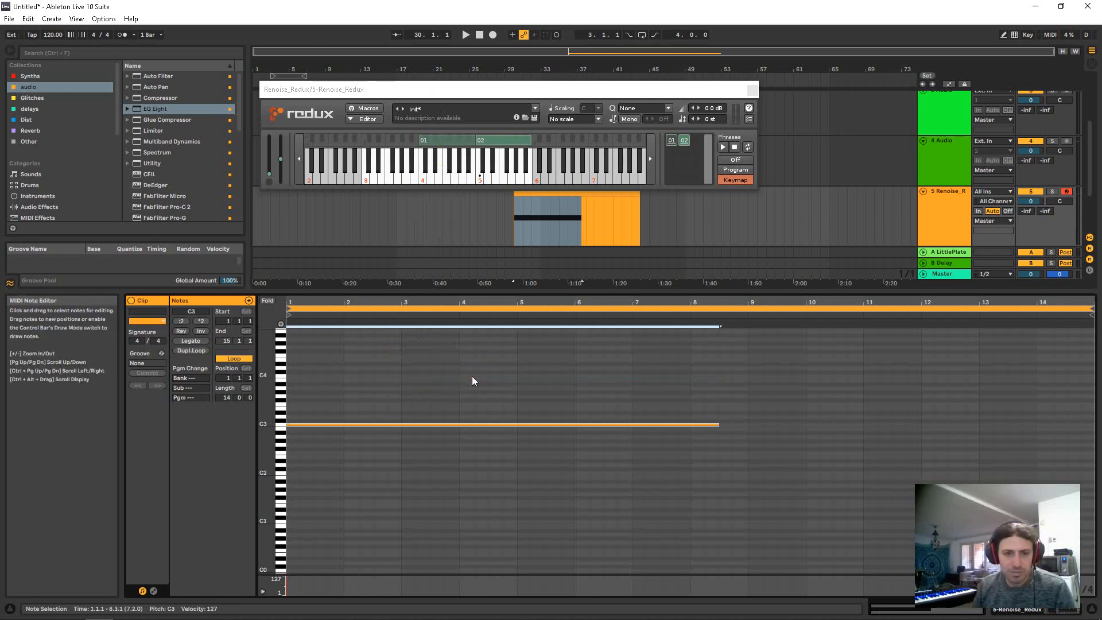
key(space)
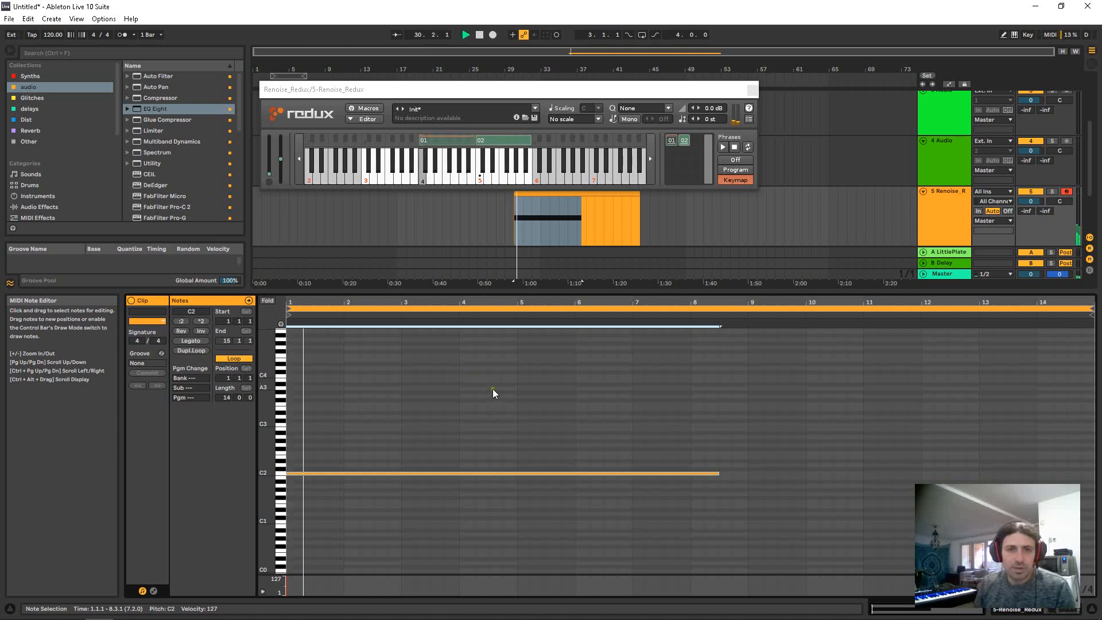
drag(718, 473, 294, 467)
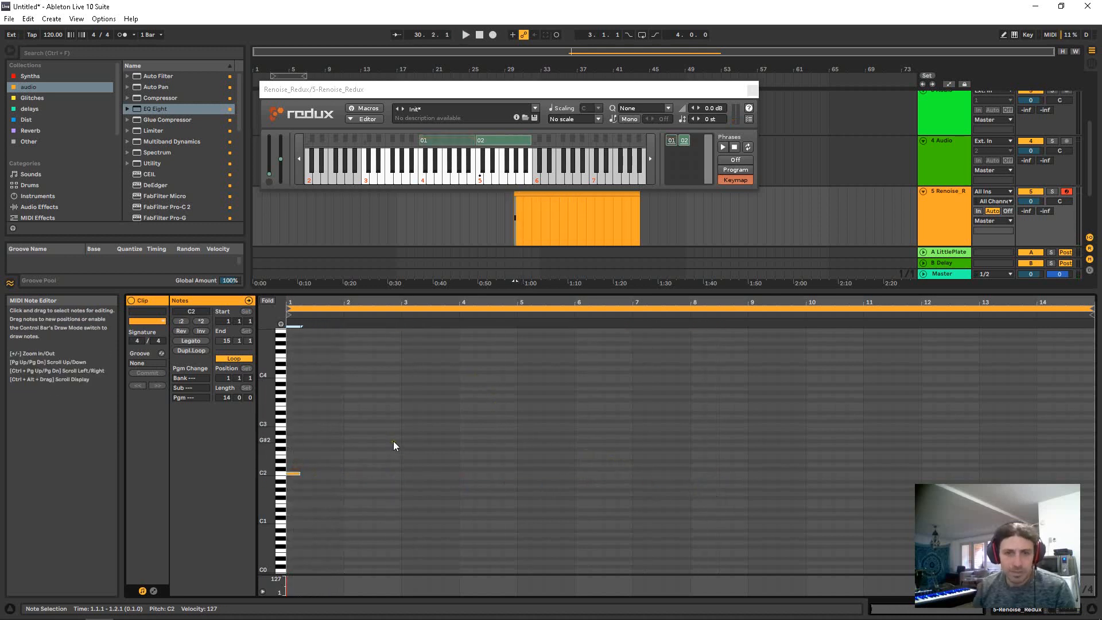
Step: Transpose the note up to C3, draw one-beat notes rising to D#3 and falling to A#2, and play them
key(shift+Up)
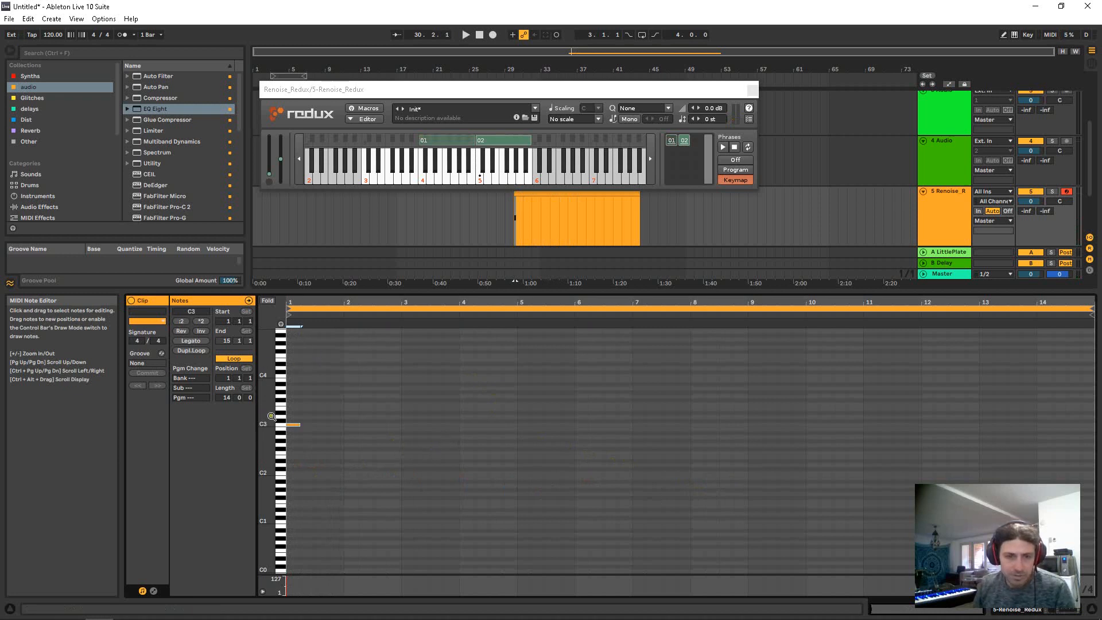
key(b)
drag(294, 424, 334, 411)
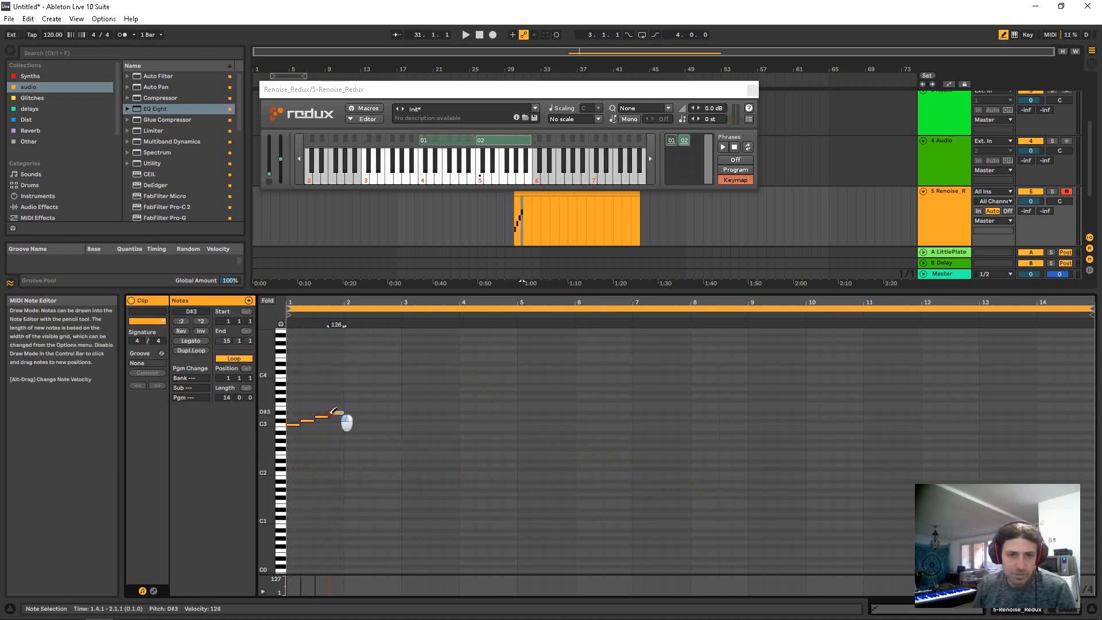
key(space)
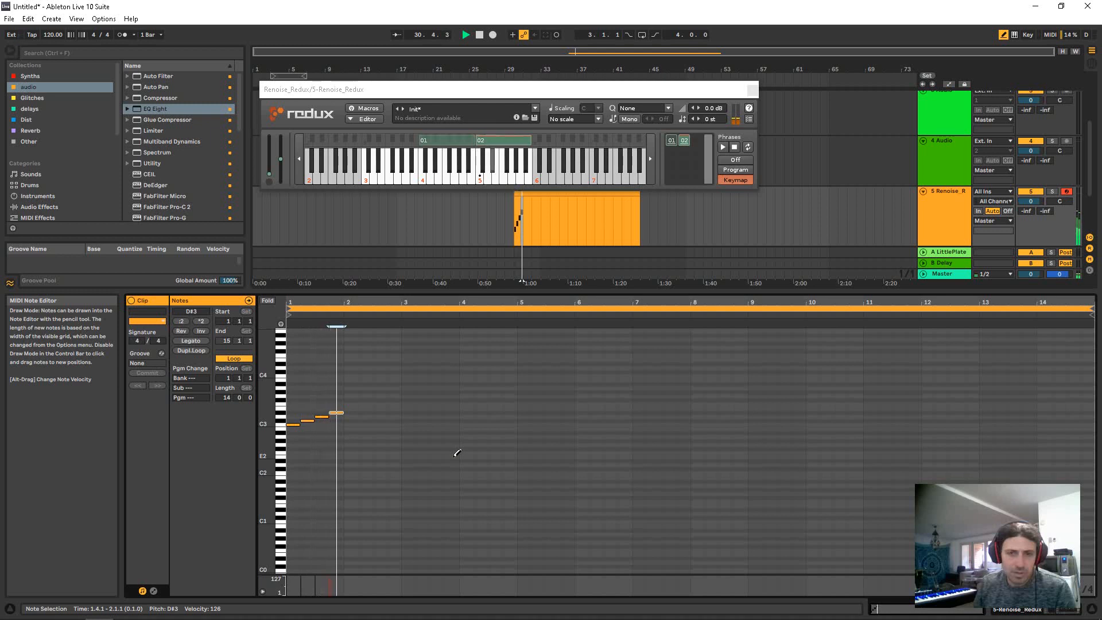
drag(344, 417, 393, 432)
key(space)
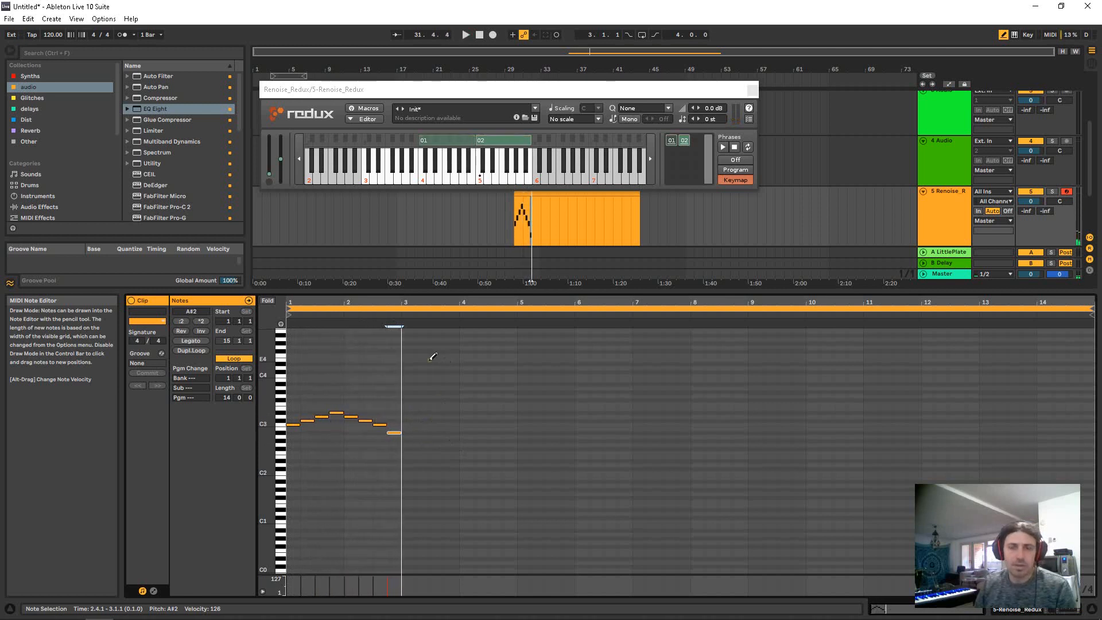
Step: Stop playback, leave draw mode and delete all notes from the clip
key(b)
key(space)
mouse_move(420, 459)
mouse_down()
mouse_move(295, 386)
mouse_move(296, 367)
mouse_up()
key(Delete)
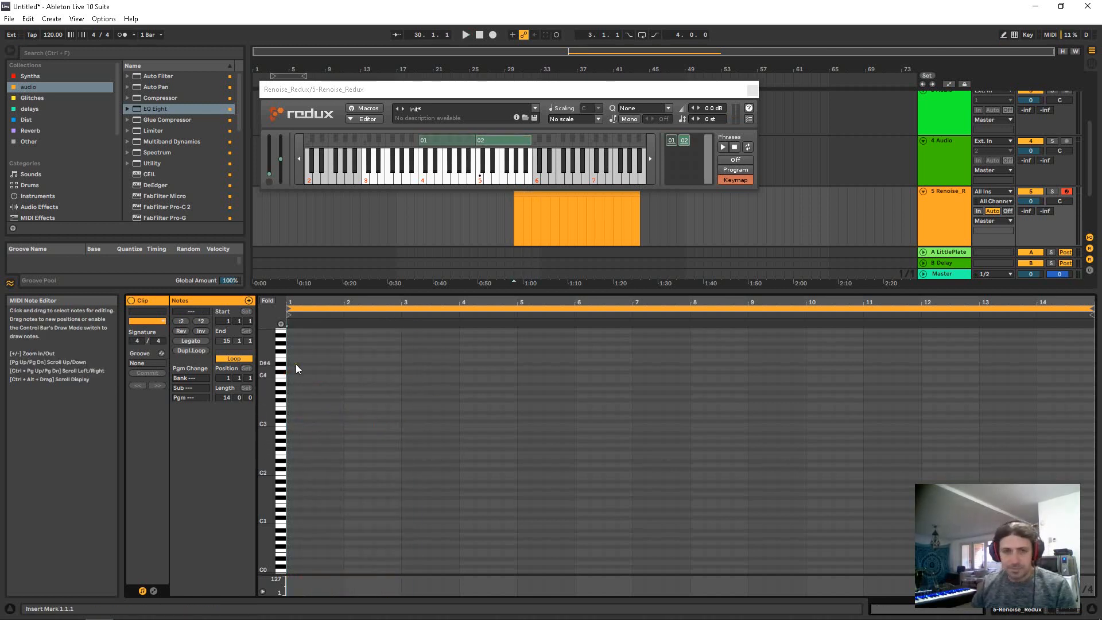
Step: Shrink the clip view to make room and expand the full Redux editor
drag(567, 89, 559, 265)
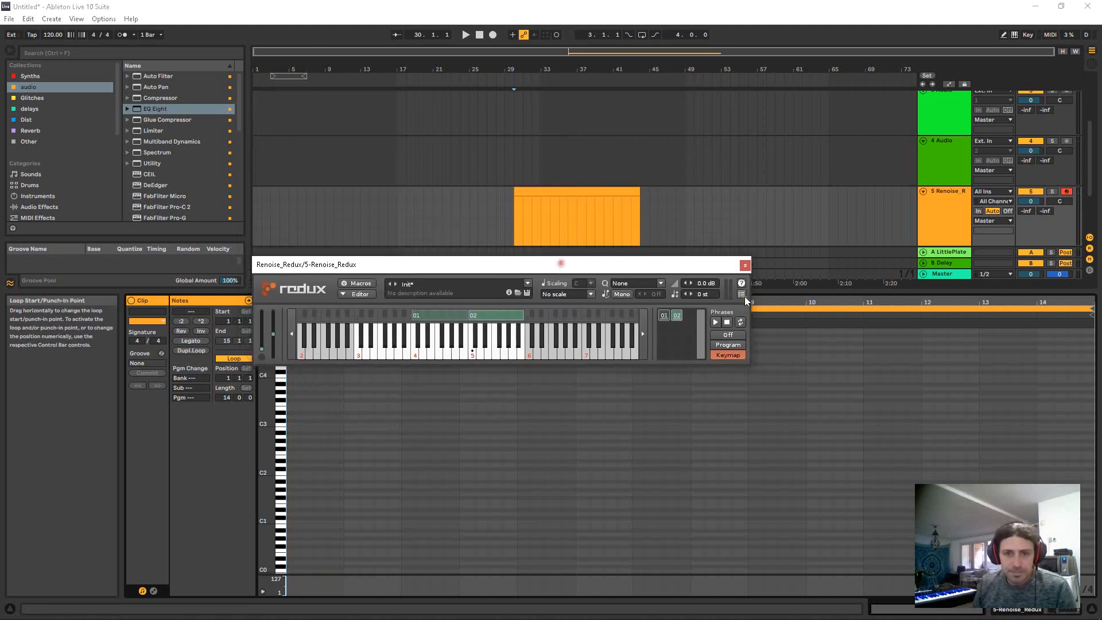
drag(769, 288, 752, 468)
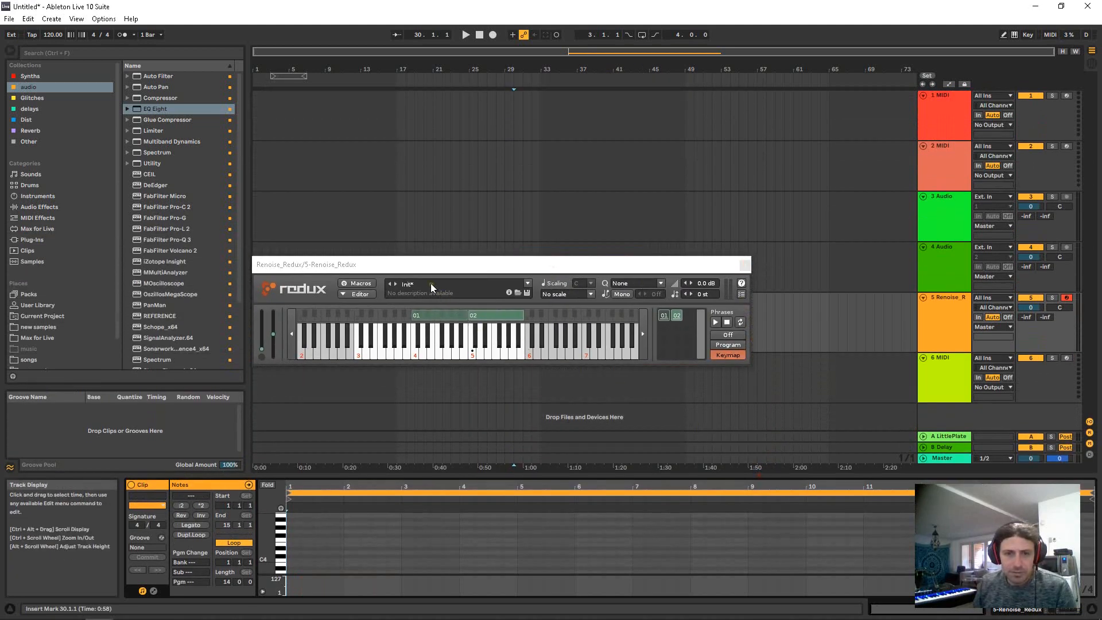
drag(427, 265, 362, 53)
click(352, 198)
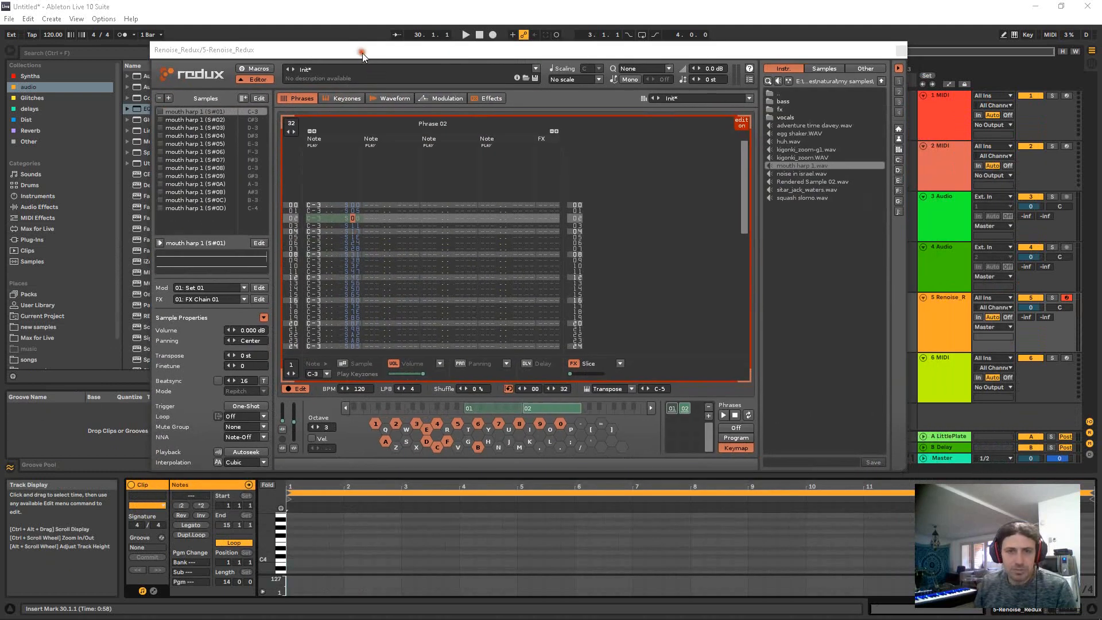
Step: Add an LFO to the pitch modulation of Set 01
click(443, 99)
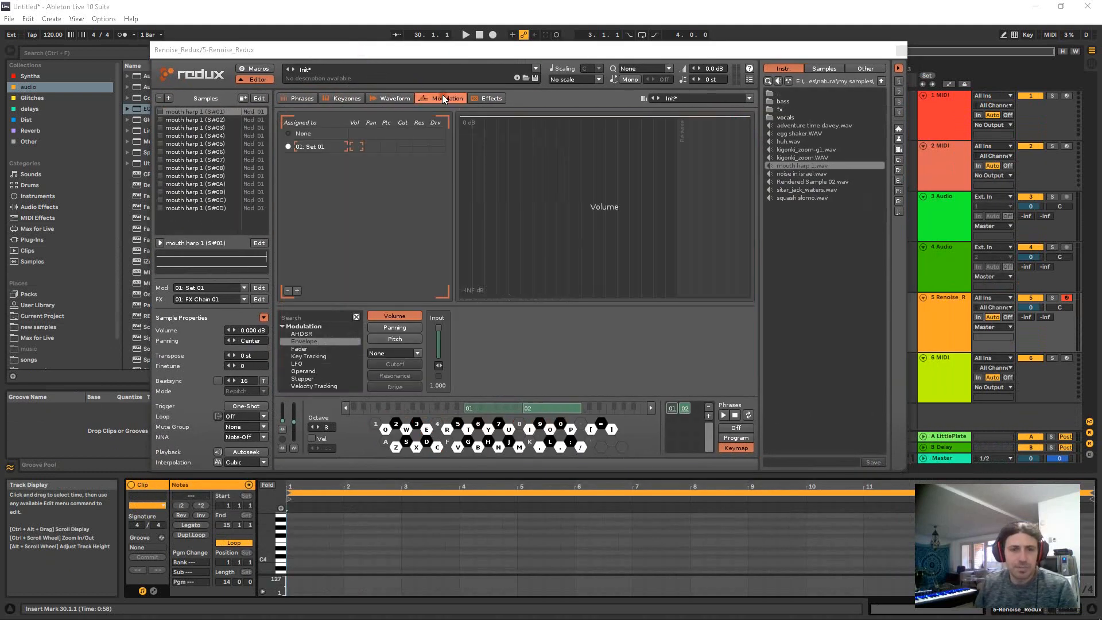
click(394, 327)
click(397, 340)
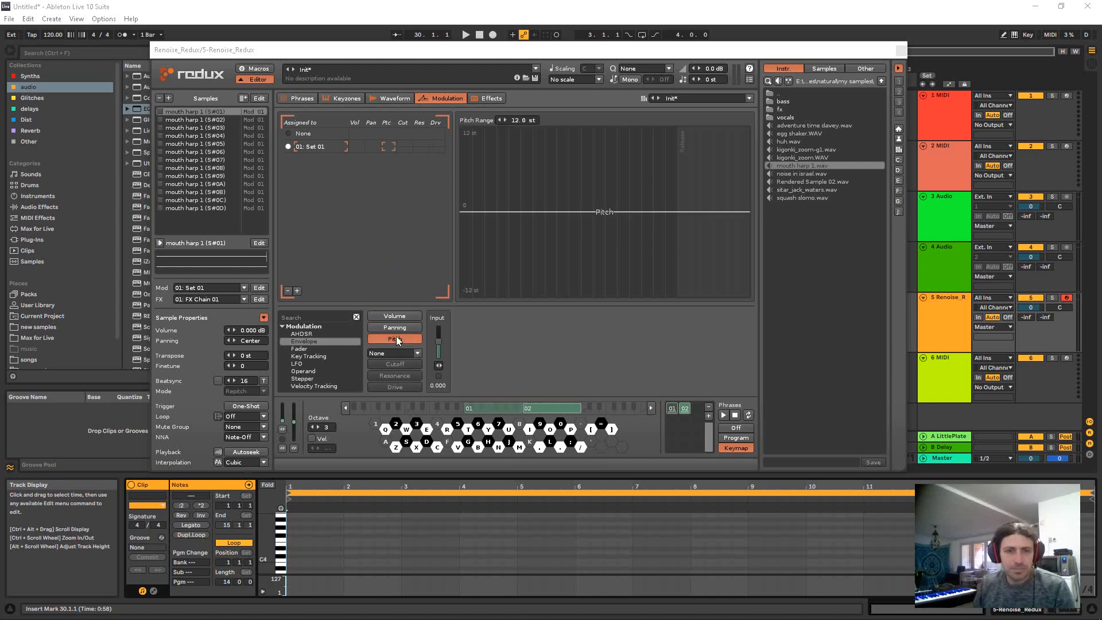
double_click(312, 365)
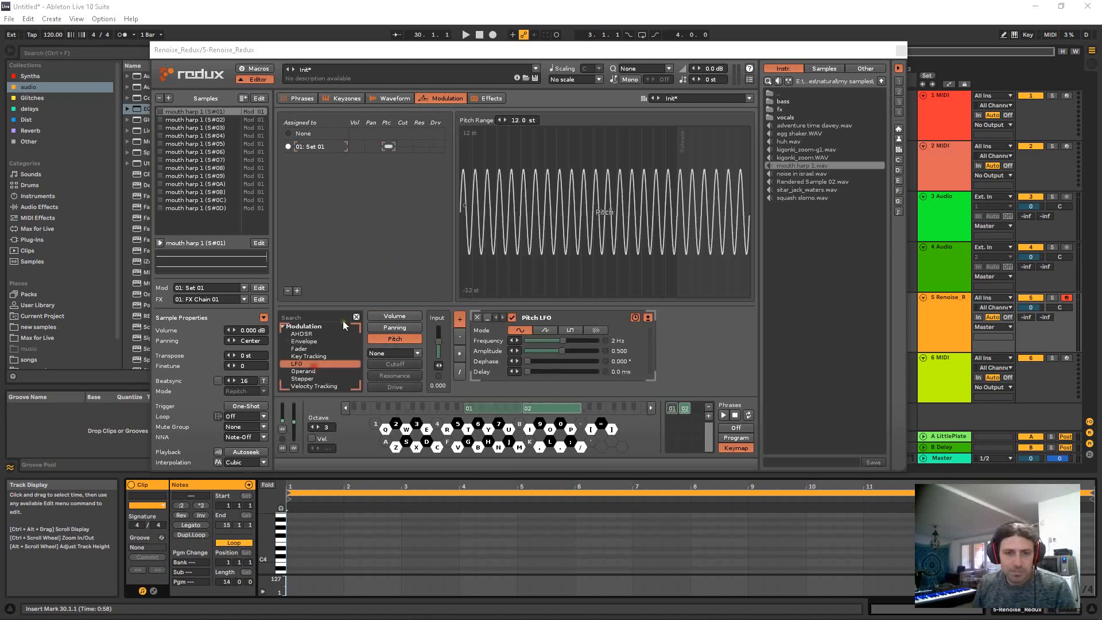
drag(388, 57, 292, 57)
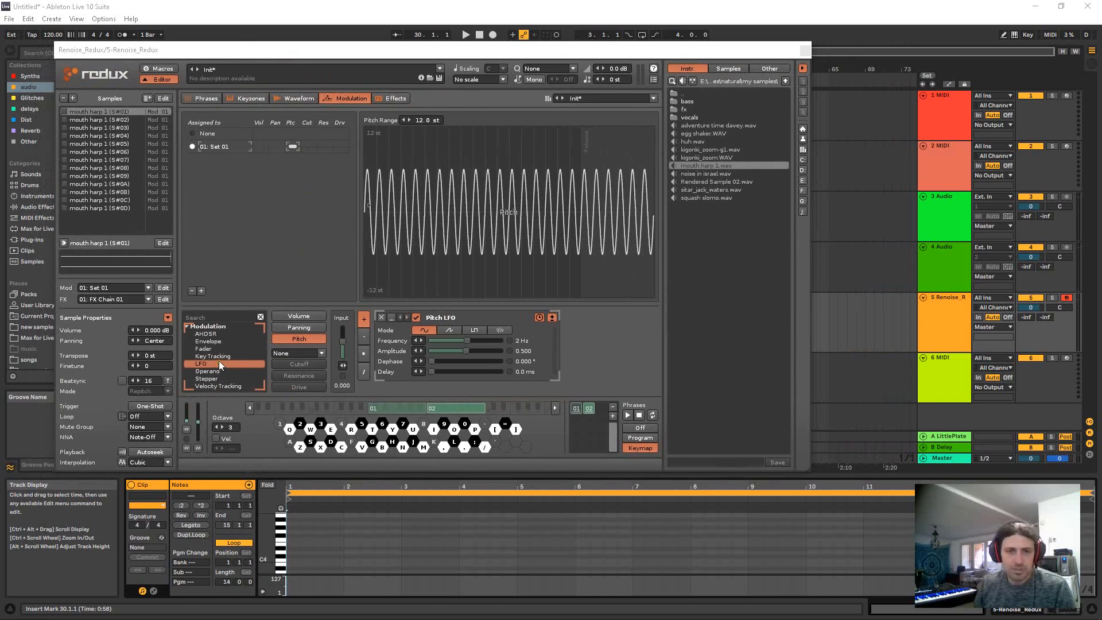
Step: Set the pitch LFO to an amplitude of 0.180 and a frequency of 1.19 Hz, with phrase playback turned off
drag(467, 341, 444, 354)
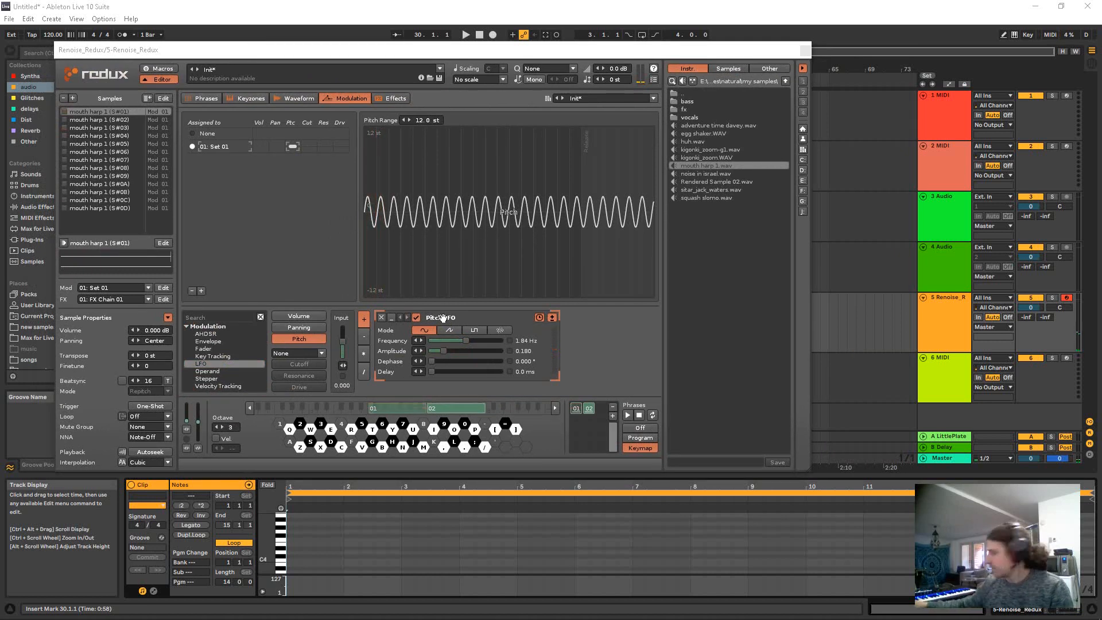
click(631, 428)
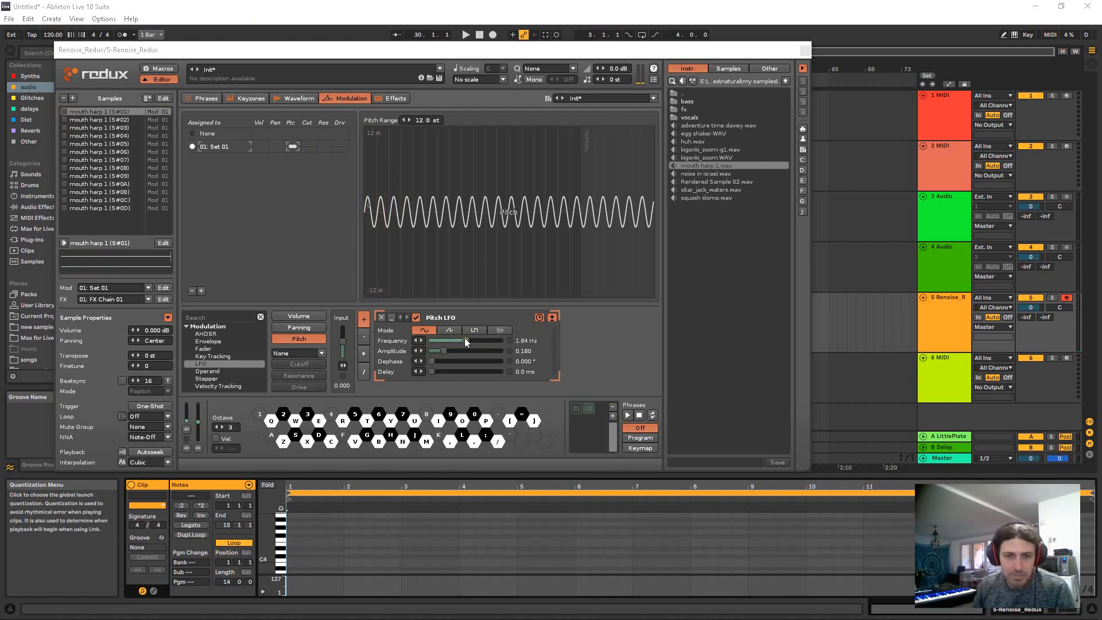
drag(465, 338, 467, 318)
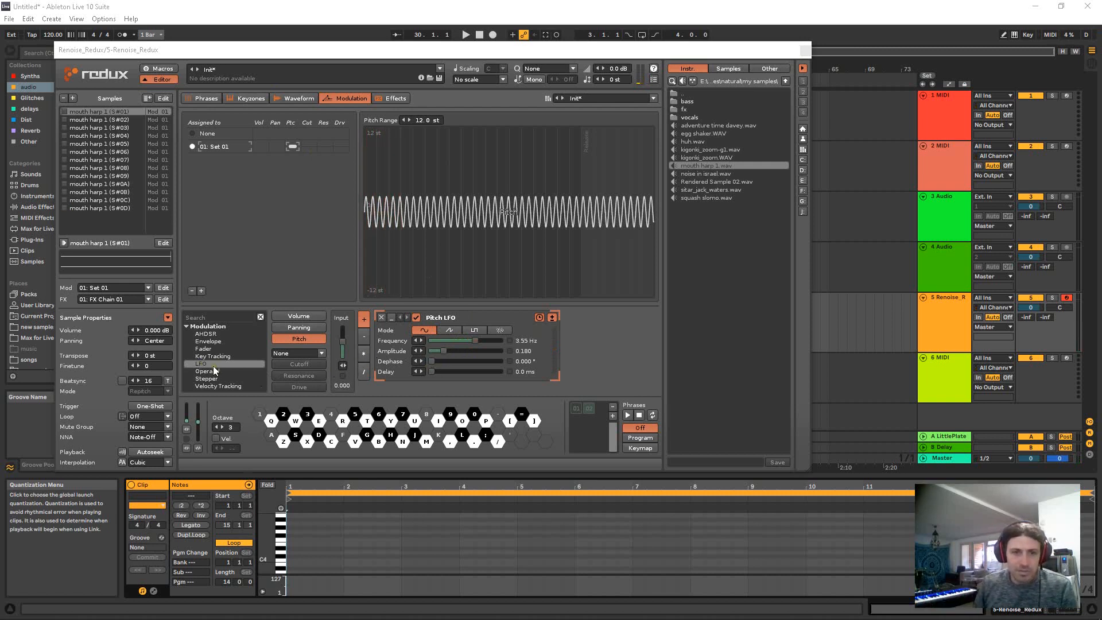
drag(470, 339, 459, 341)
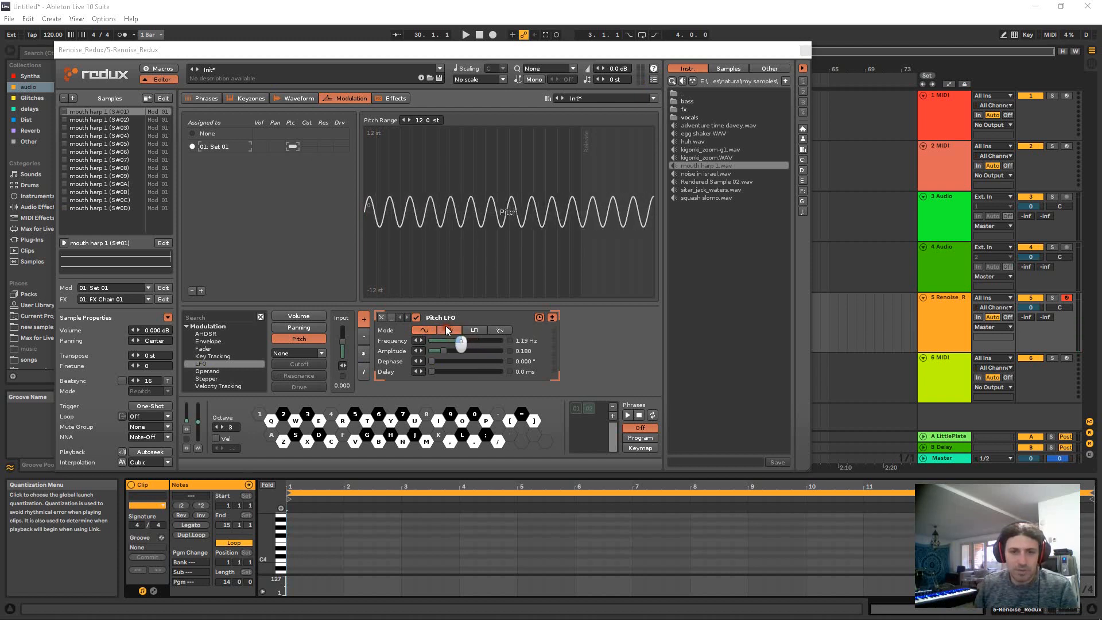
Step: Compare the pitch LFO's waveform modes, return it to sine, and lower its frequency to about 0.778 Hz
click(446, 327)
click(427, 329)
click(445, 329)
click(474, 329)
click(500, 329)
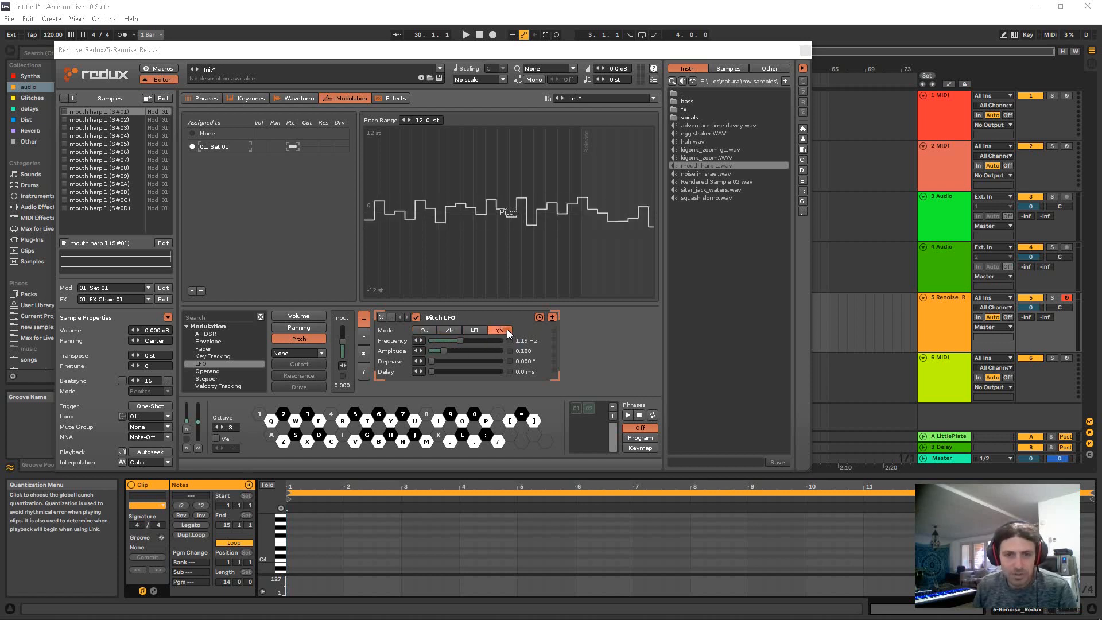
click(422, 330)
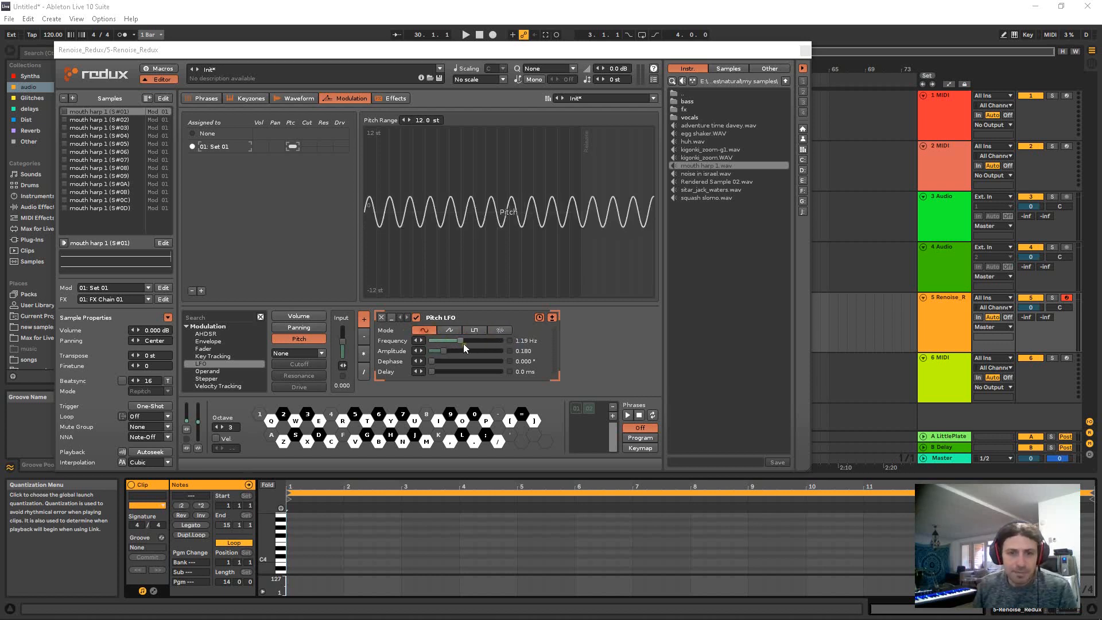
drag(459, 341, 452, 340)
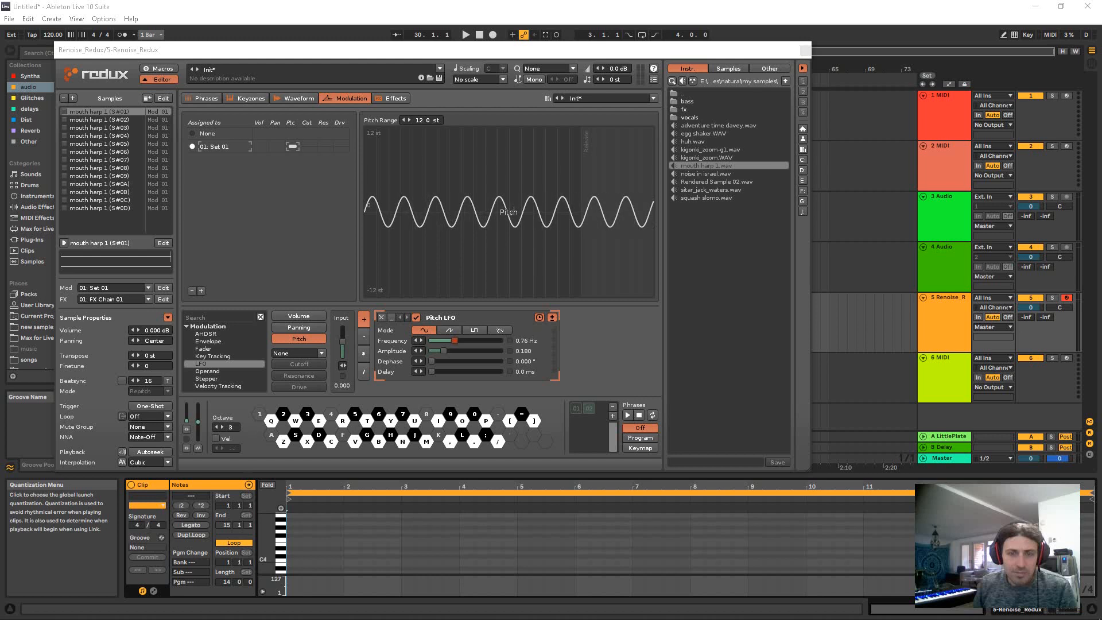
Step: Add a second pitch LFO, compare its combining operators, and set it to multiply
double_click(230, 363)
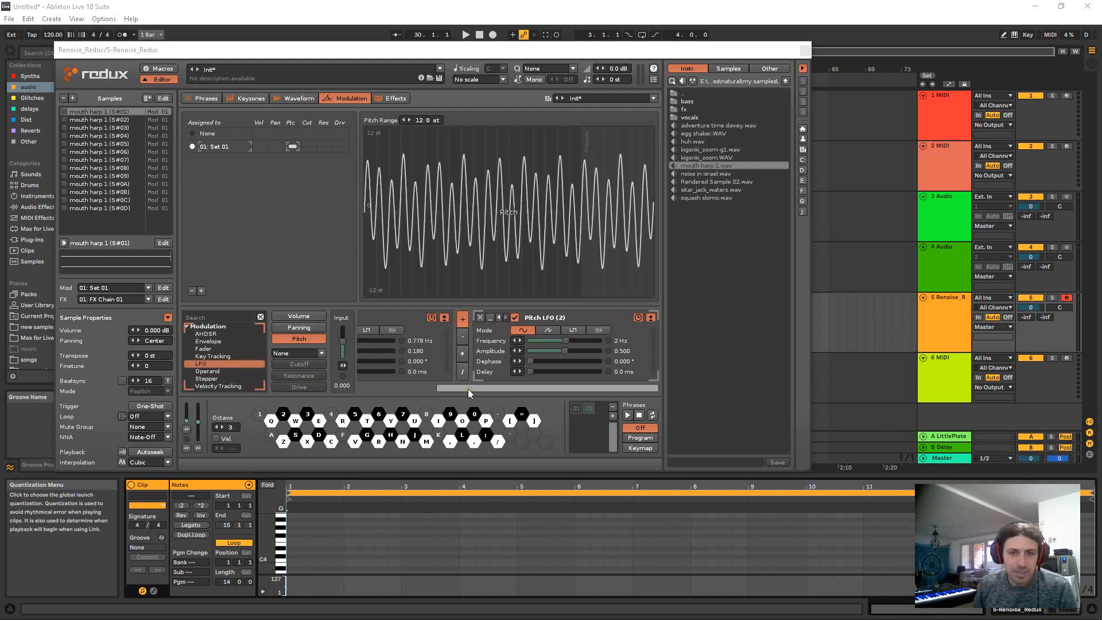
drag(469, 390, 510, 380)
click(486, 374)
click(464, 338)
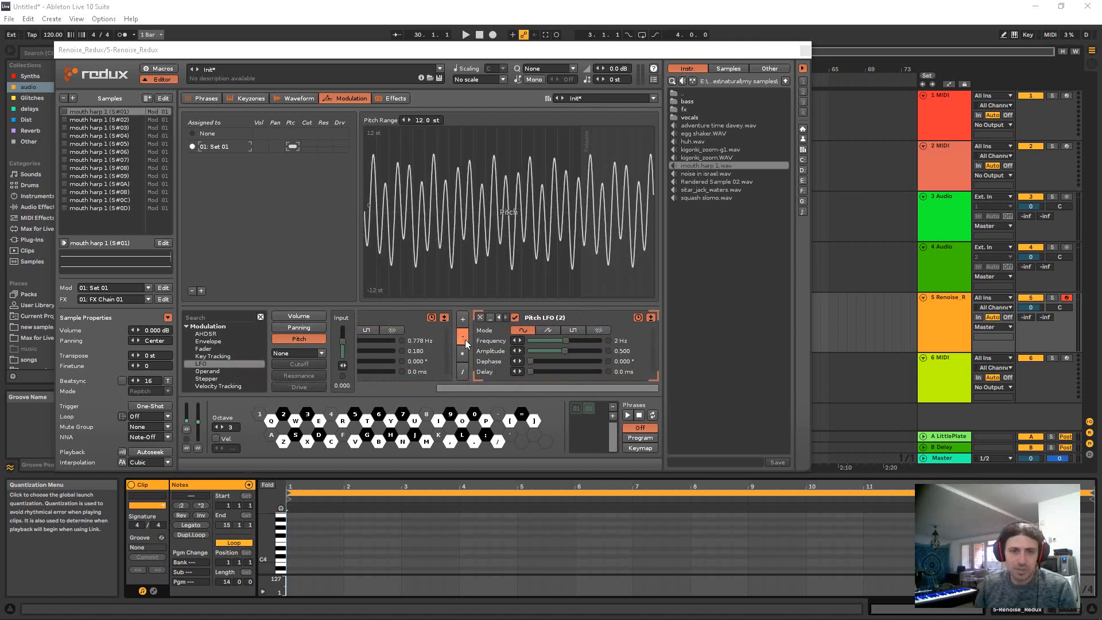
click(461, 352)
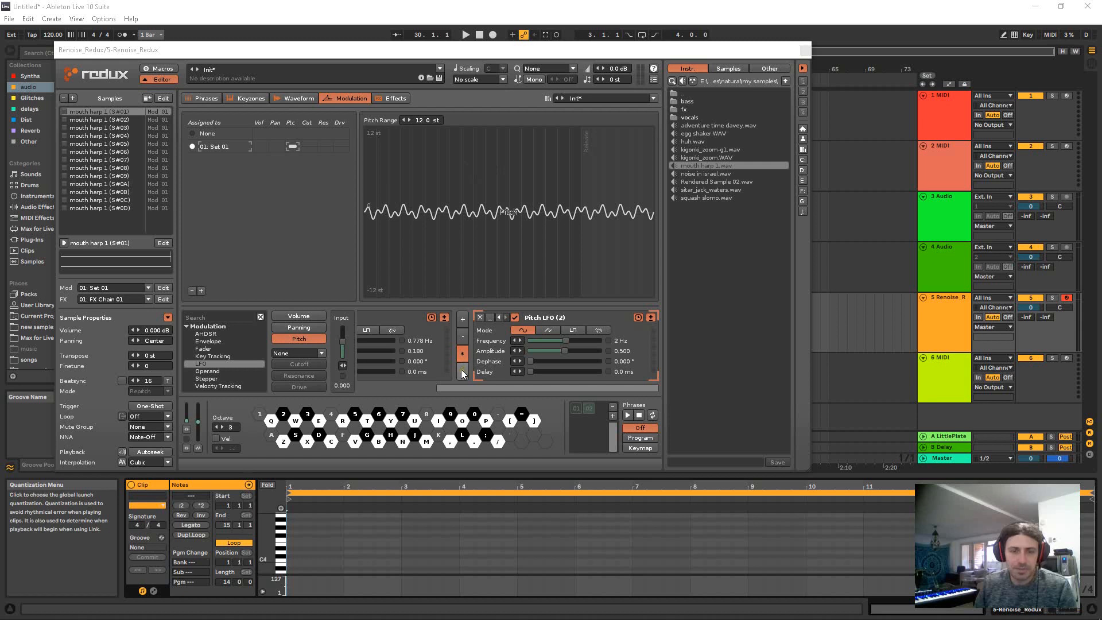
click(462, 372)
click(461, 353)
Step: Set the first pitch LFO's frequency to 0.614 Hz and the second LFO to 8.56 Hz with an amplitude of 0.716
drag(480, 387, 360, 389)
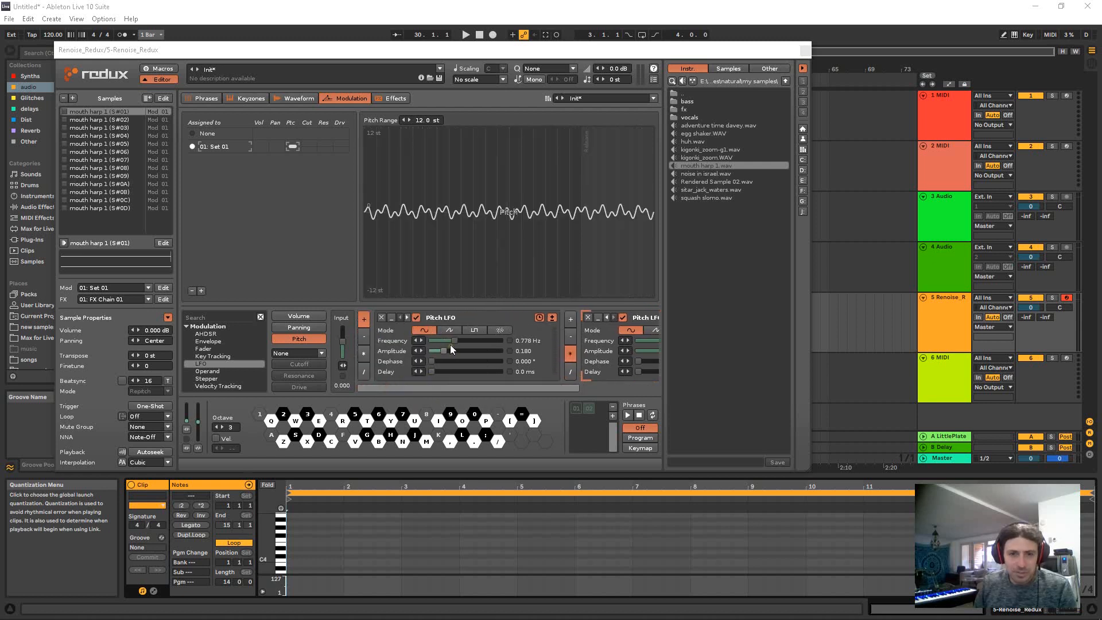
drag(455, 341, 452, 341)
drag(469, 387, 568, 387)
mouse_move(568, 341)
mouse_down()
mouse_move(586, 341)
mouse_move(564, 351)
mouse_move(578, 351)
mouse_up()
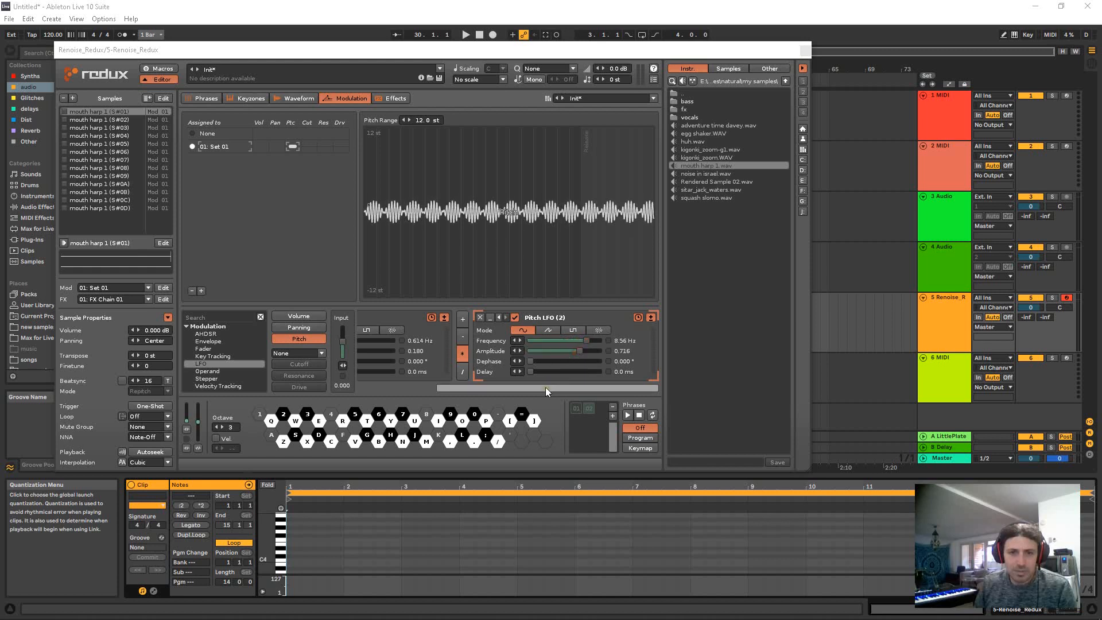
Step: Set the first pitch LFO to random mode with an amplitude of 0.404, and the second LFO to square mode
drag(545, 387, 435, 377)
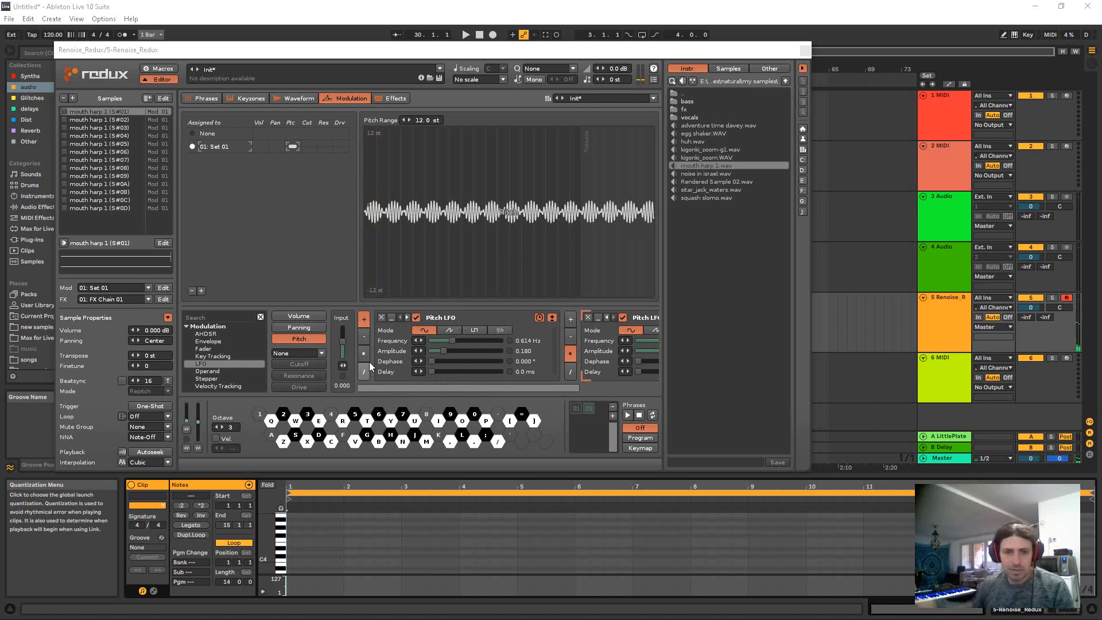
drag(443, 350, 459, 351)
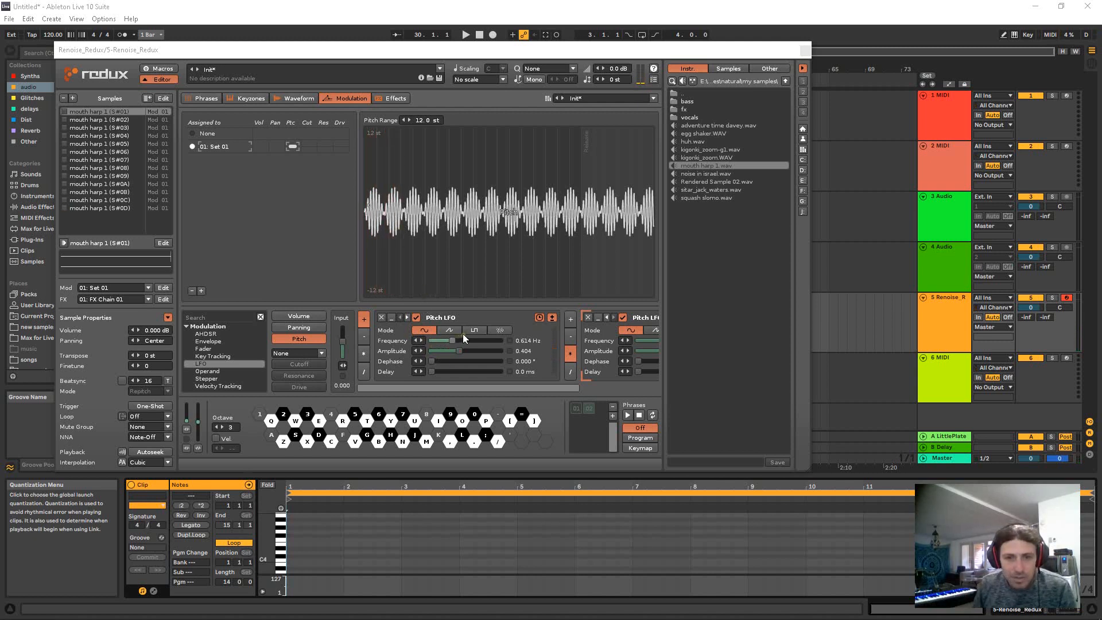
click(497, 331)
drag(479, 385, 557, 333)
click(571, 329)
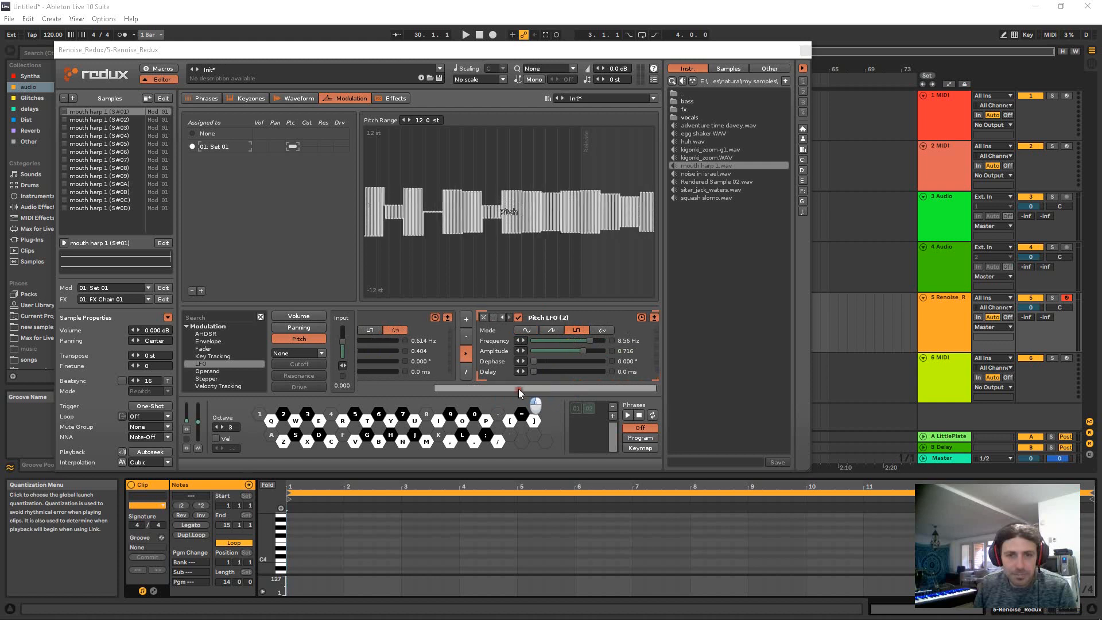
Step: Tune the random LFO to 3.69 Hz and 0.356 amplitude, and the square LFO to 7.22 Hz and 0.912 amplitude
drag(518, 388, 449, 389)
drag(446, 342, 444, 353)
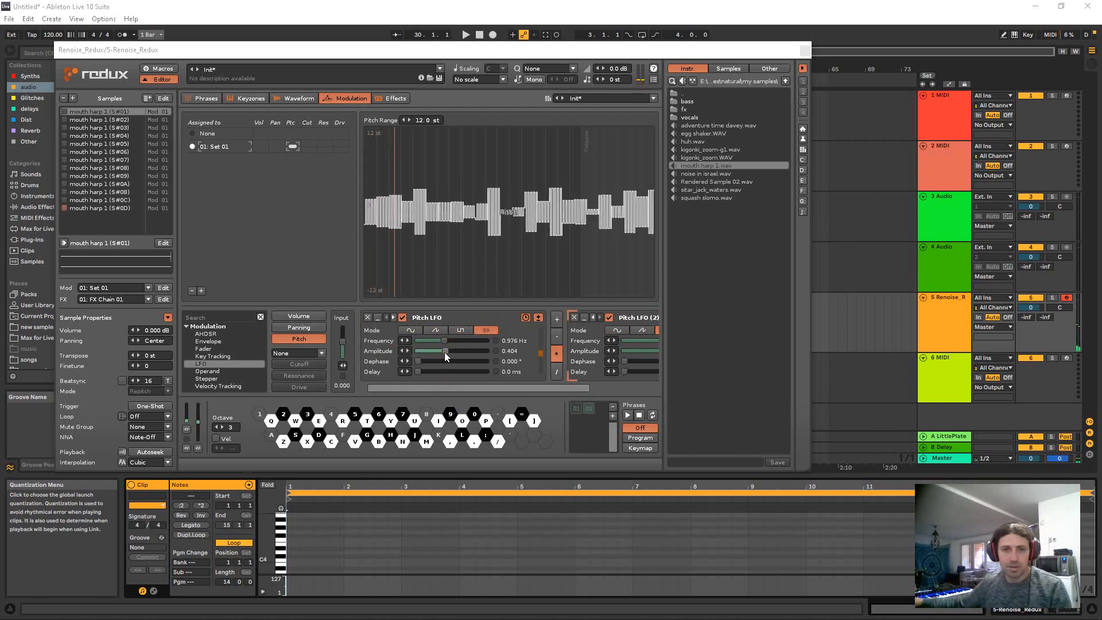
drag(425, 388, 491, 372)
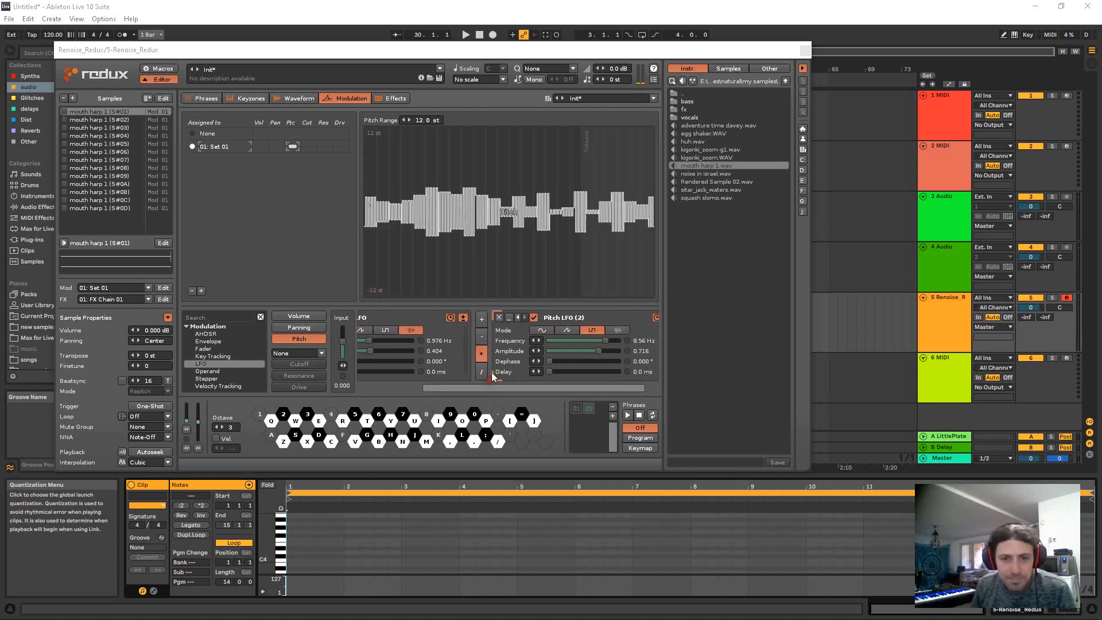
mouse_move(598, 350)
mouse_down()
mouse_move(612, 351)
mouse_move(582, 343)
mouse_move(602, 342)
mouse_up()
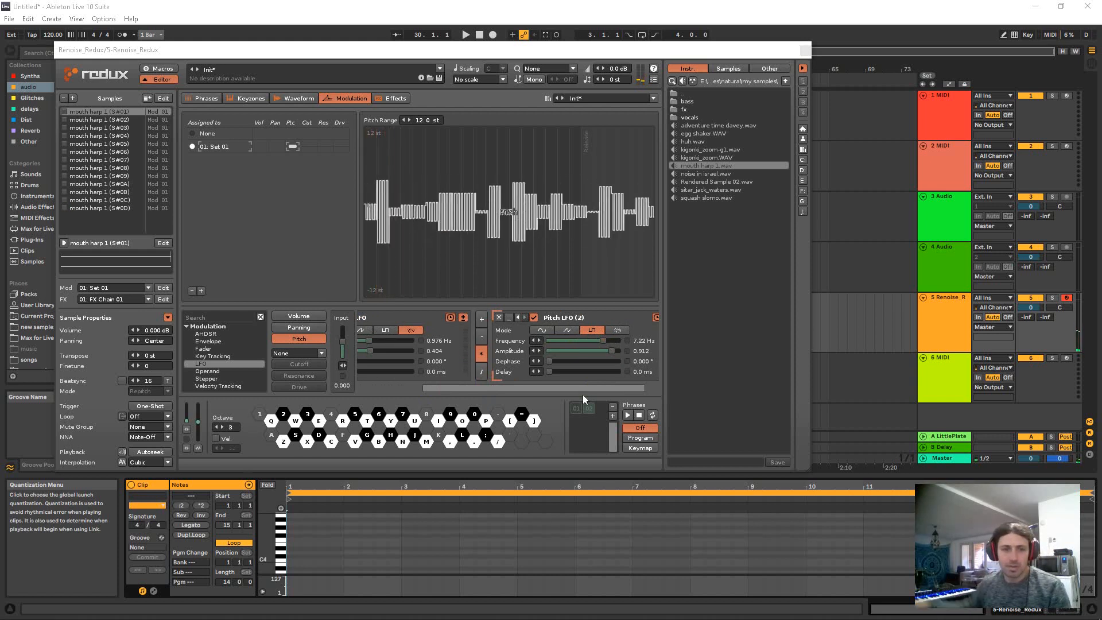
drag(461, 388, 404, 387)
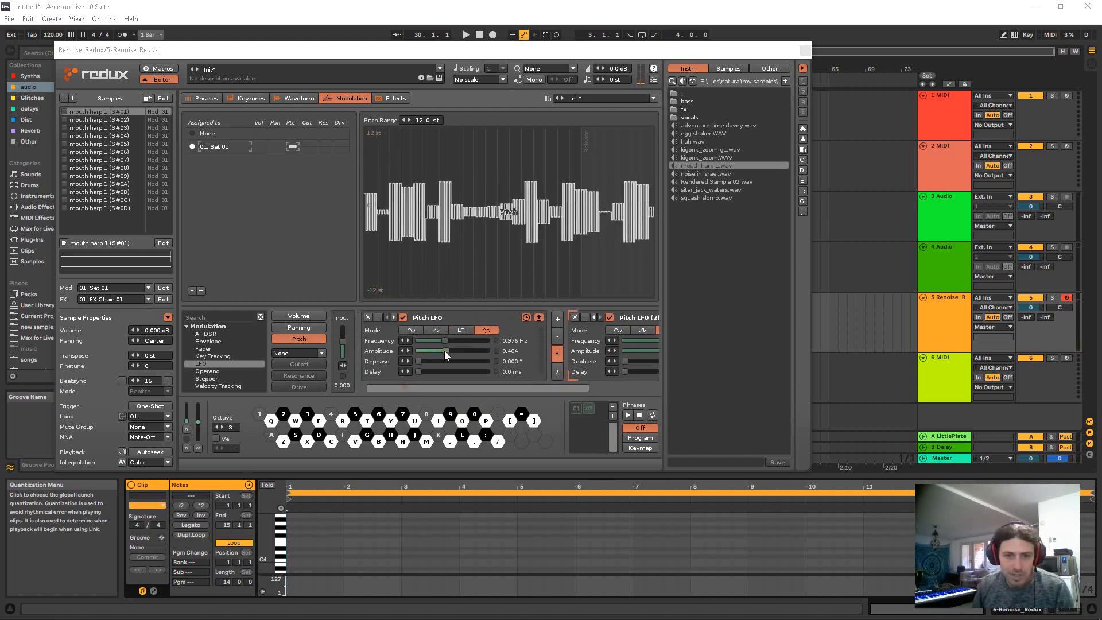
mouse_move(444, 350)
mouse_down()
mouse_move(462, 341)
mouse_move(432, 351)
mouse_up()
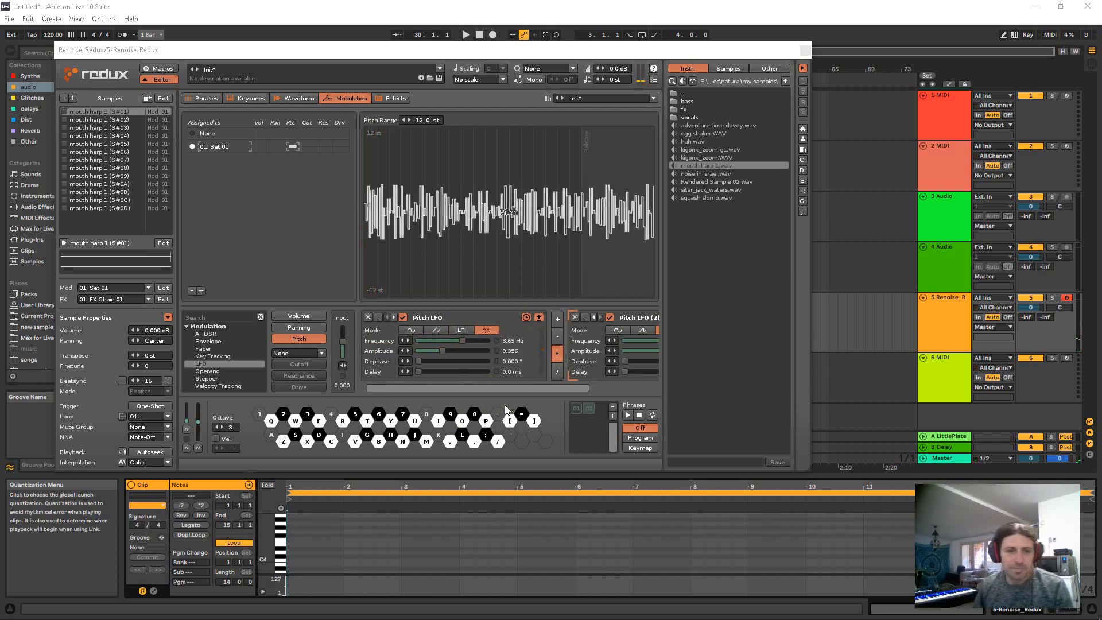
Step: Add a third pitch LFO that multiplies the others, using a saw wave at 0.313 Hz with an amplitude of 0.316
double_click(229, 362)
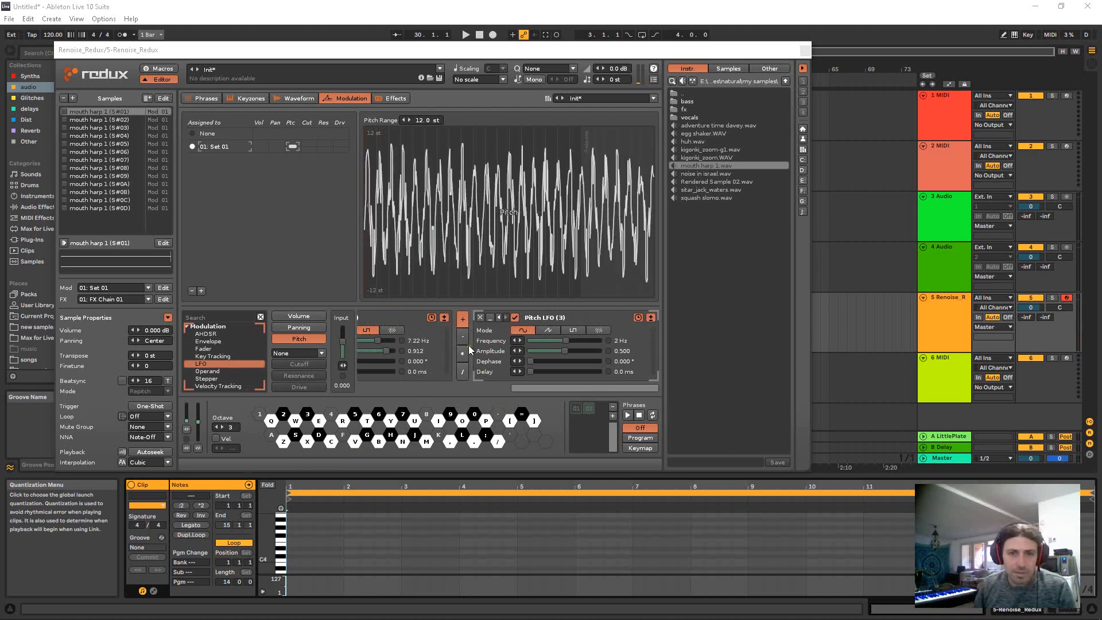
click(460, 352)
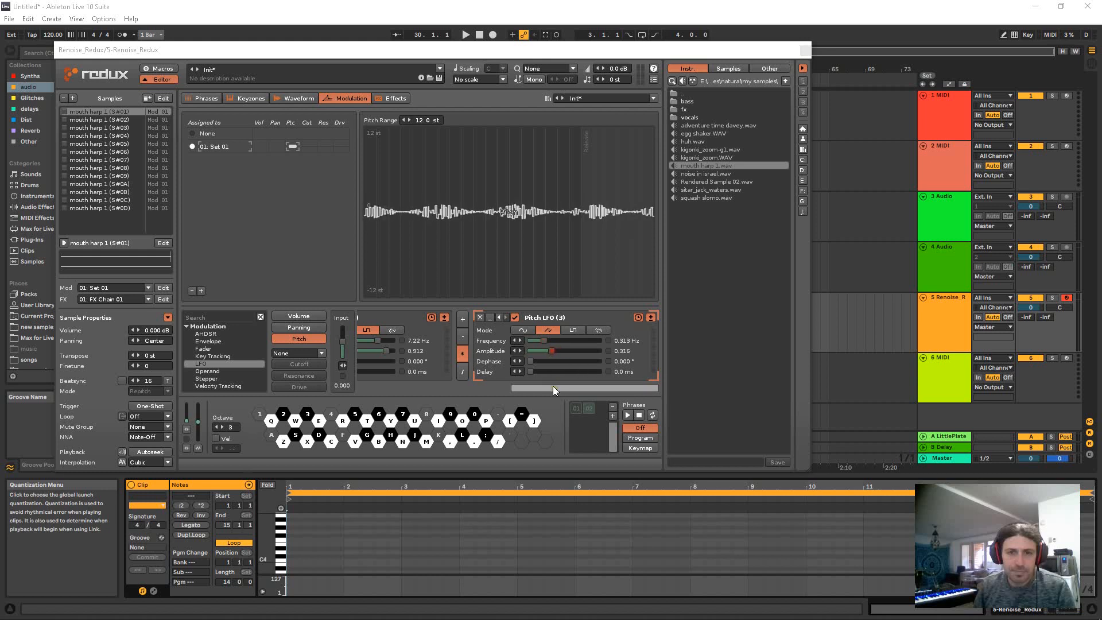
drag(553, 389, 525, 387)
click(429, 331)
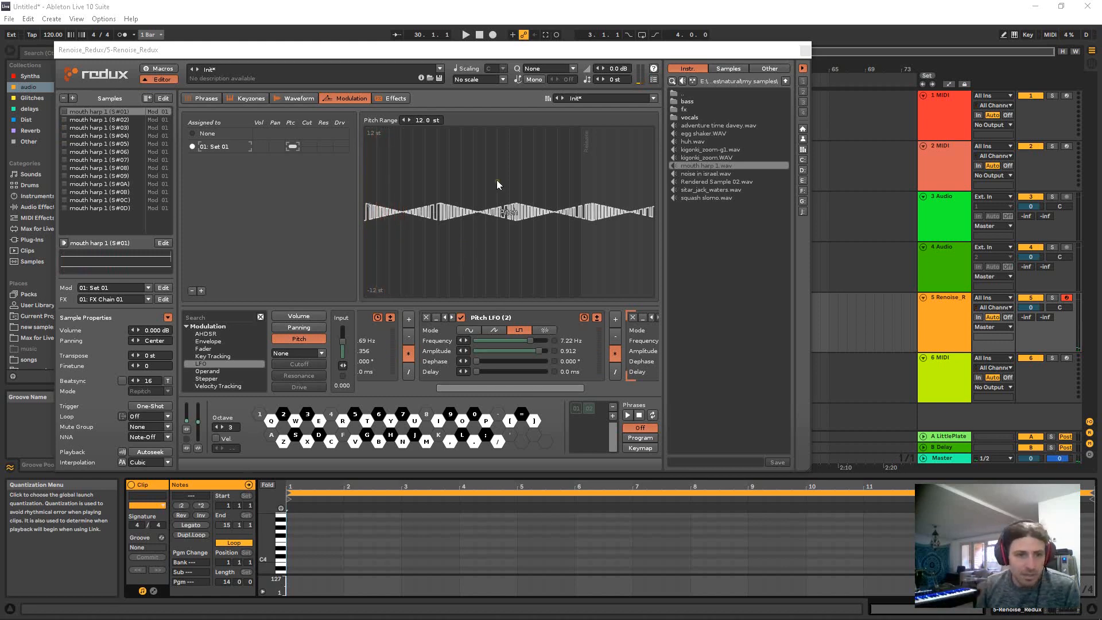
Step: Review the notes and slice commands in Phrase 02 from the first row to the last
click(203, 98)
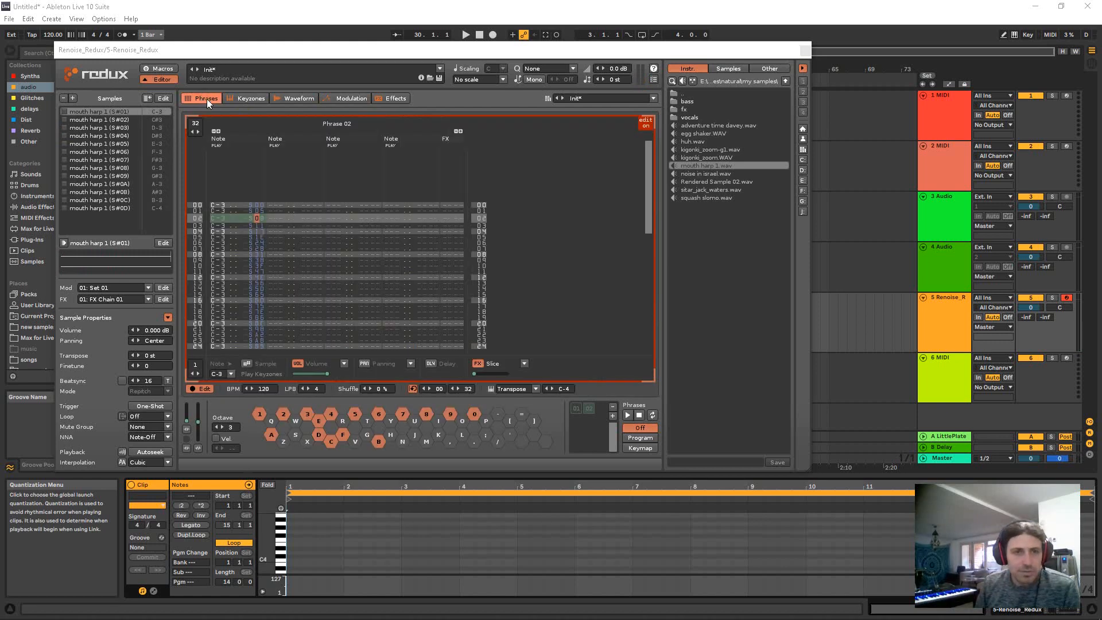
scroll(349, 228, down, 7)
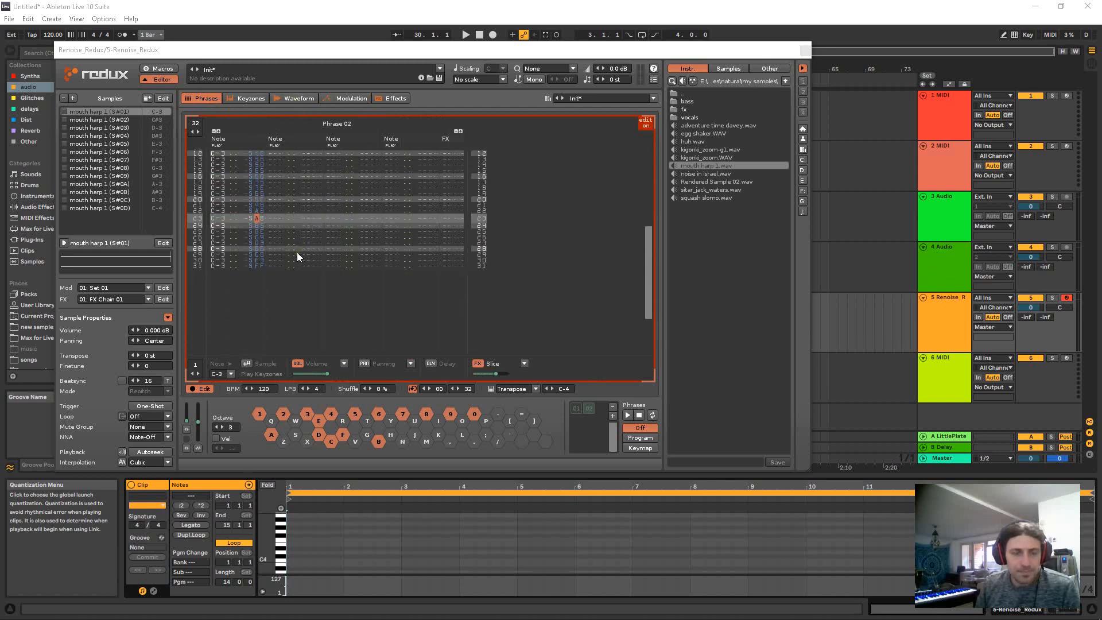
scroll(297, 252, up, 5)
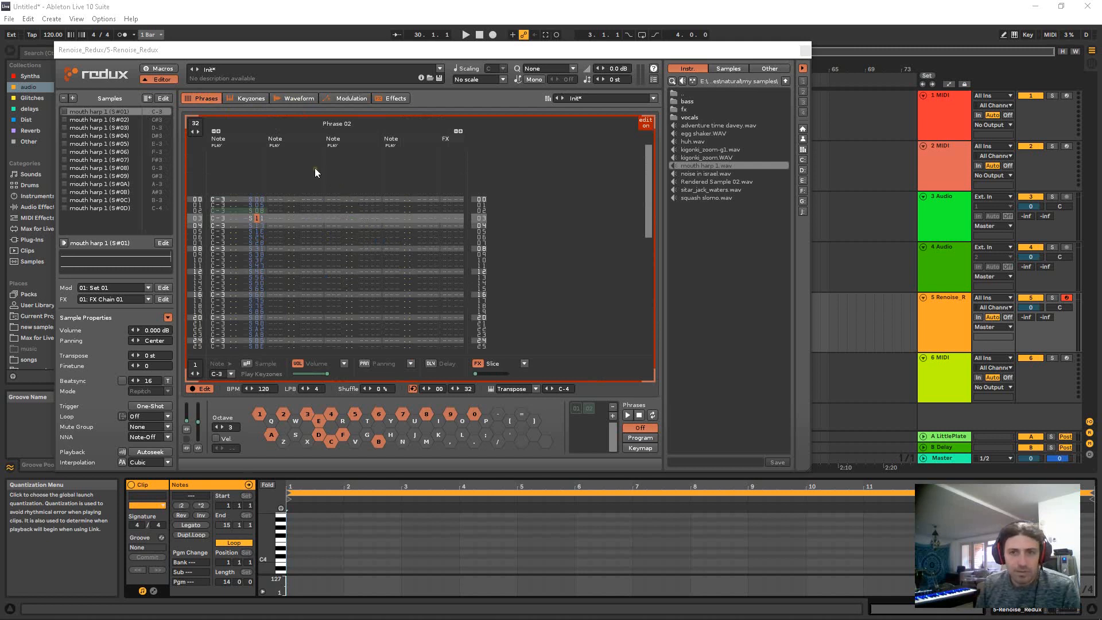
scroll(327, 216, down, 13)
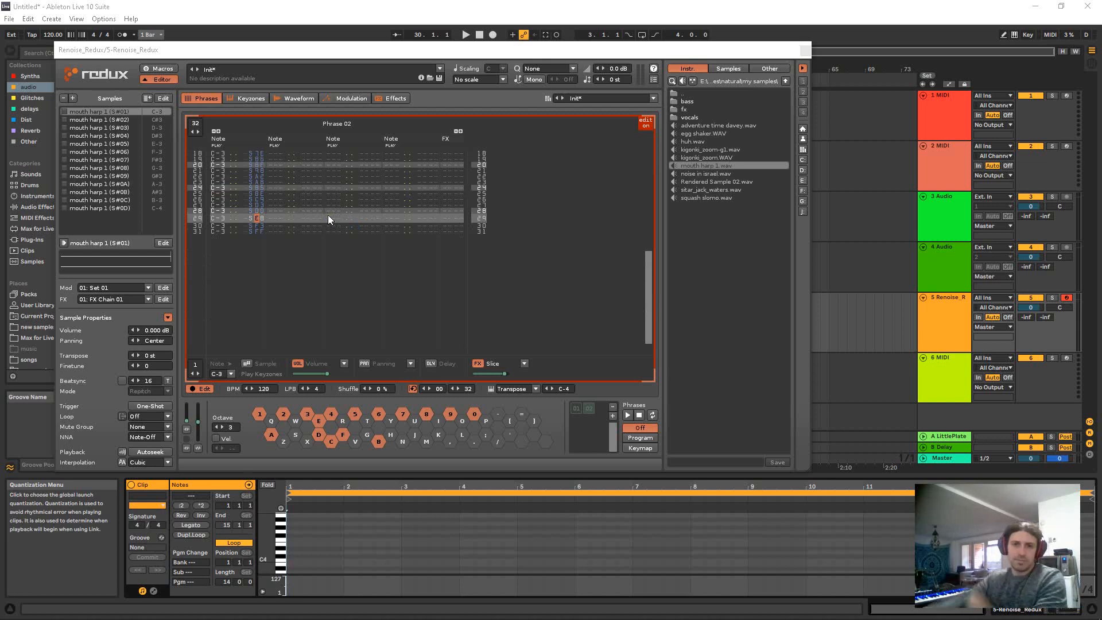
scroll(295, 241, up, 13)
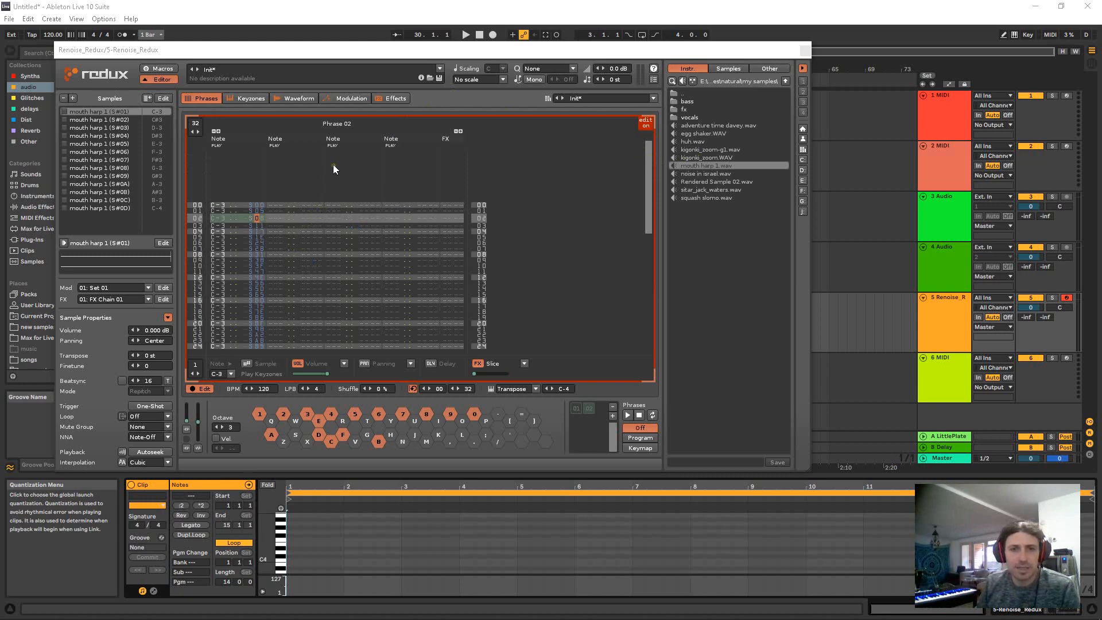
Step: Reset the instrument to the init preset, load kigonki_zoom.WAV as a new sample, and show its waveform
click(230, 70)
click(314, 93)
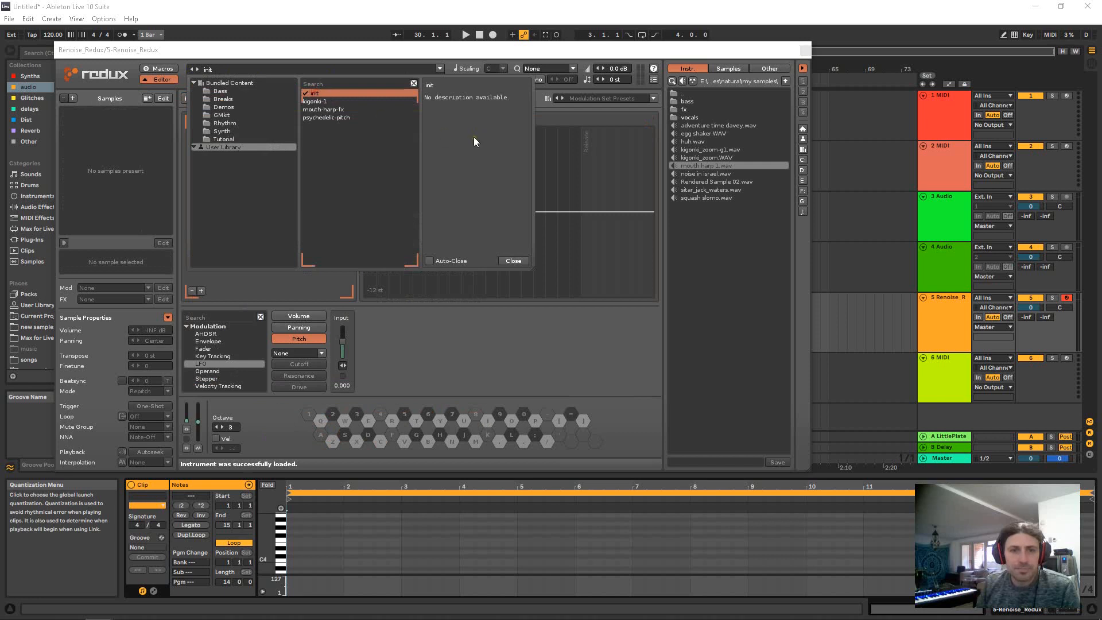
click(512, 261)
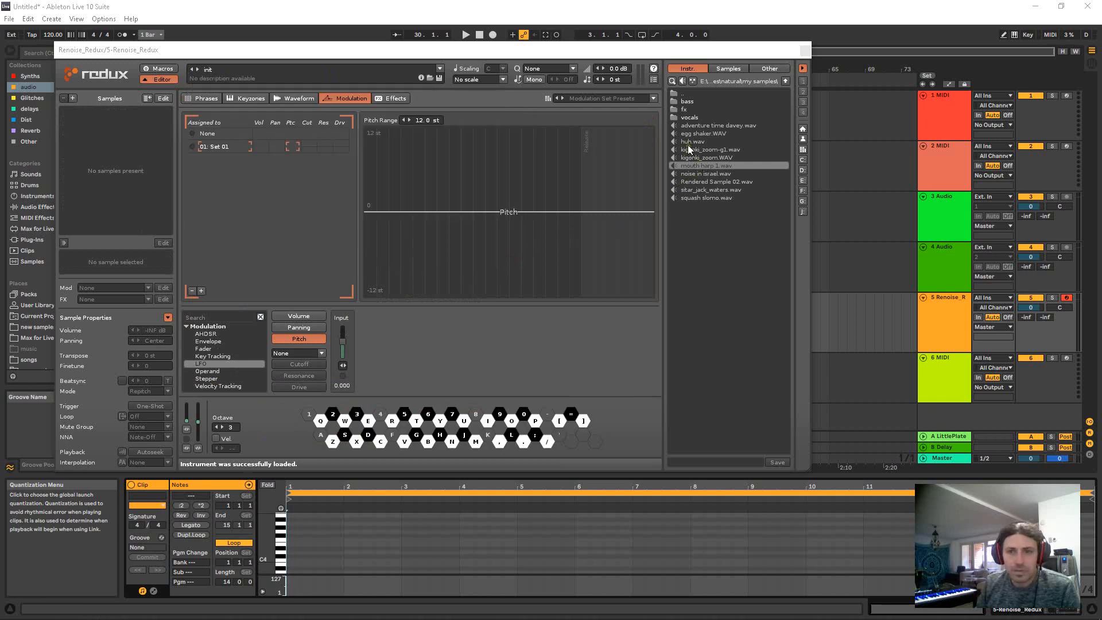
drag(691, 156, 451, 209)
click(293, 98)
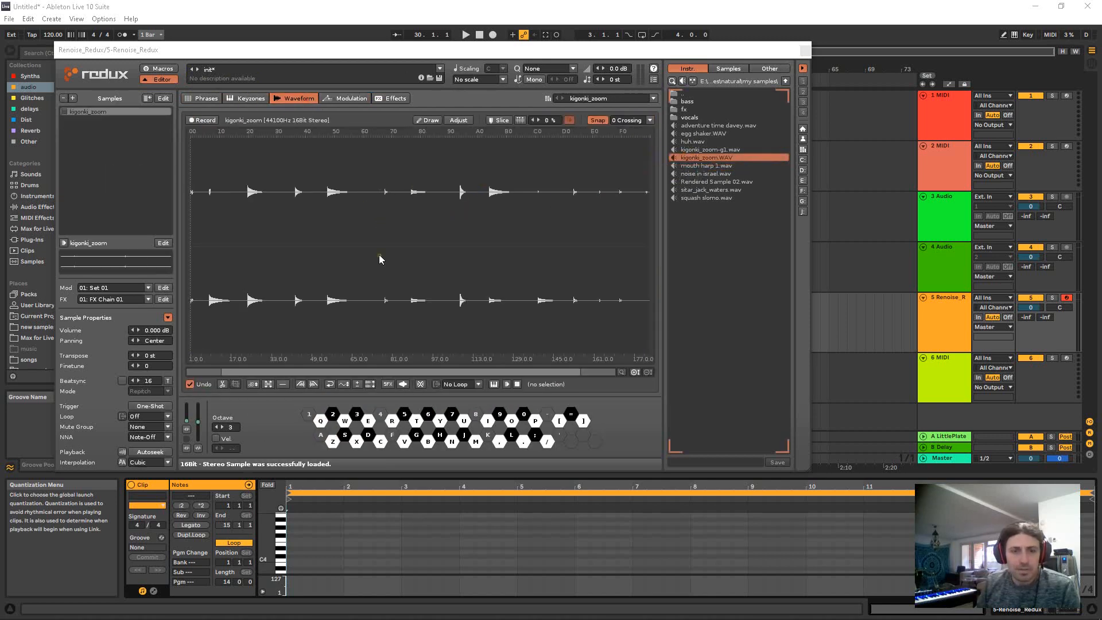
Step: Audition the unsliced kigonki_zoom sample at a low and a high note
key(z)
key(q)
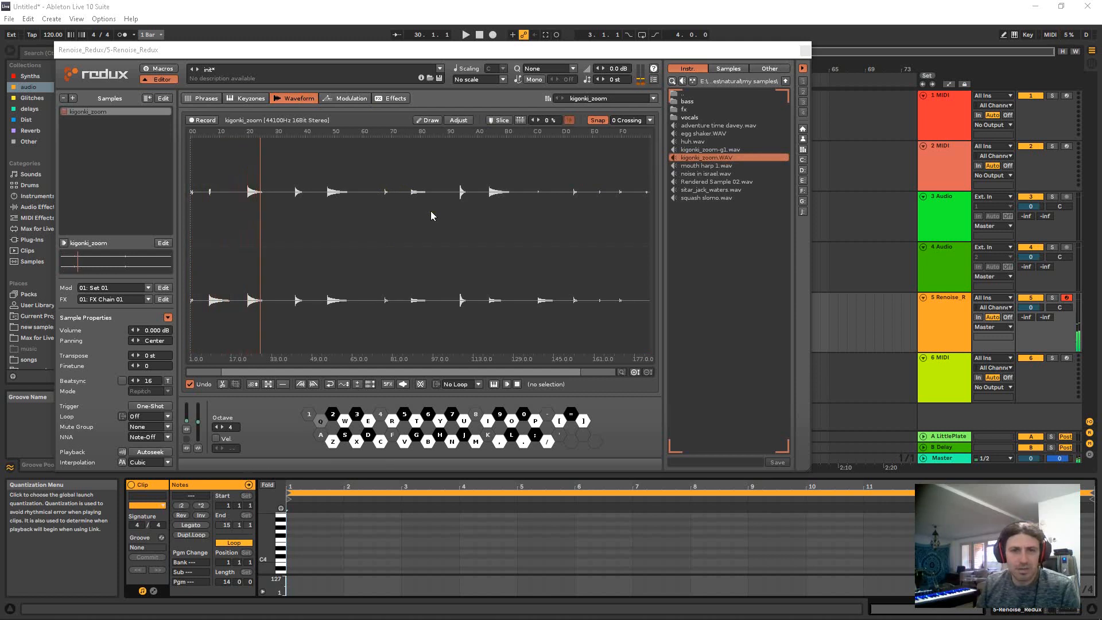
key(z)
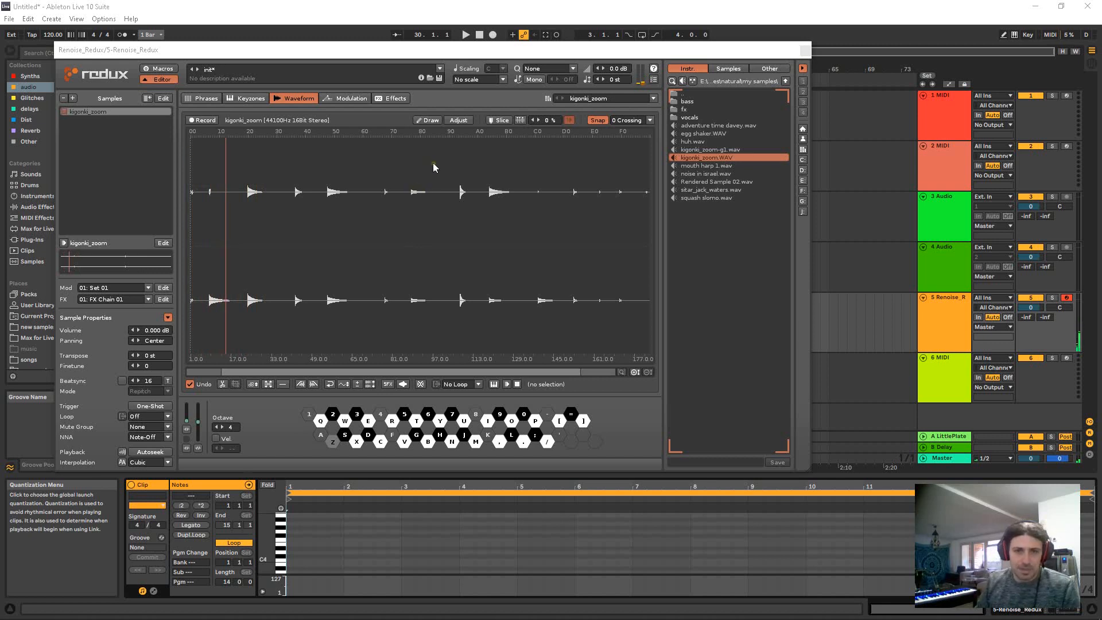
Step: Auto-slice the kigonki_zoom sample at its transients with a slice sensitivity of 56 %
click(520, 121)
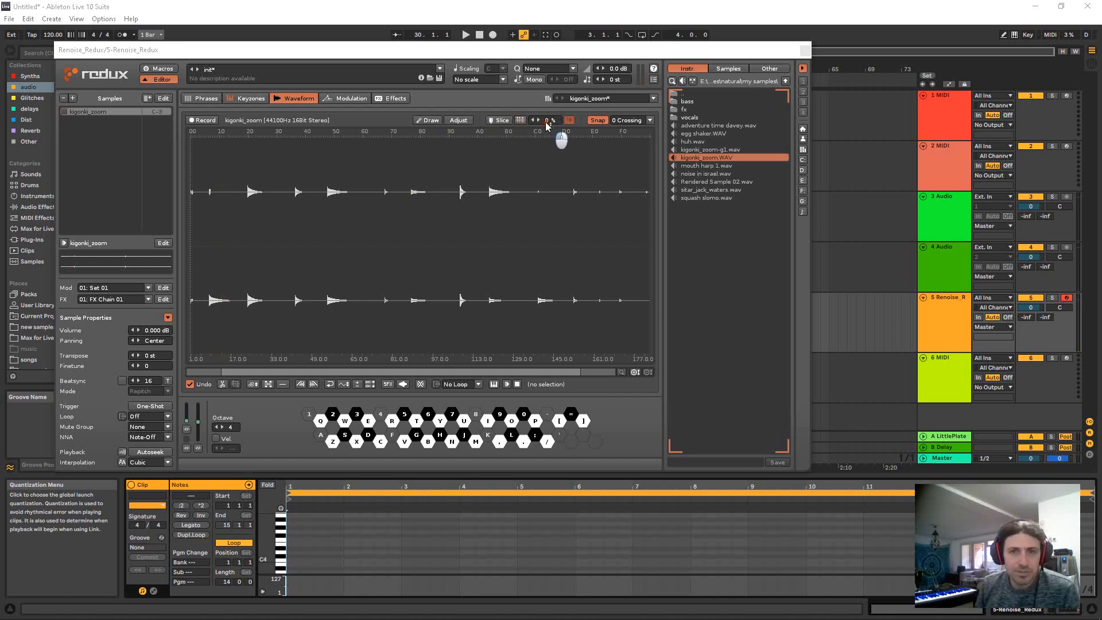
drag(547, 126, 547, 117)
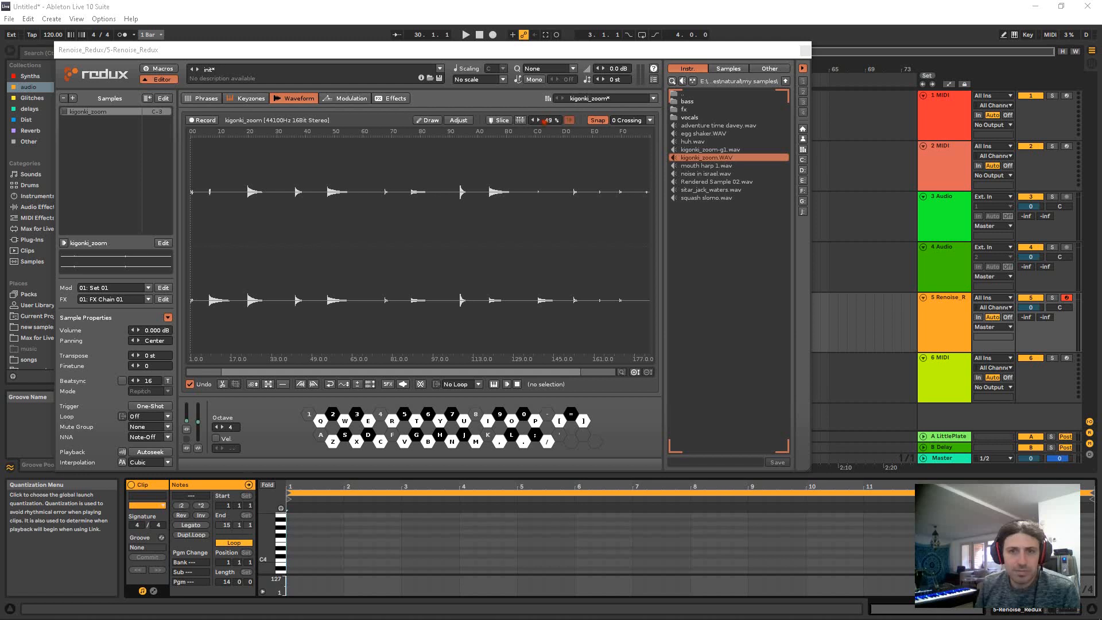
click(521, 121)
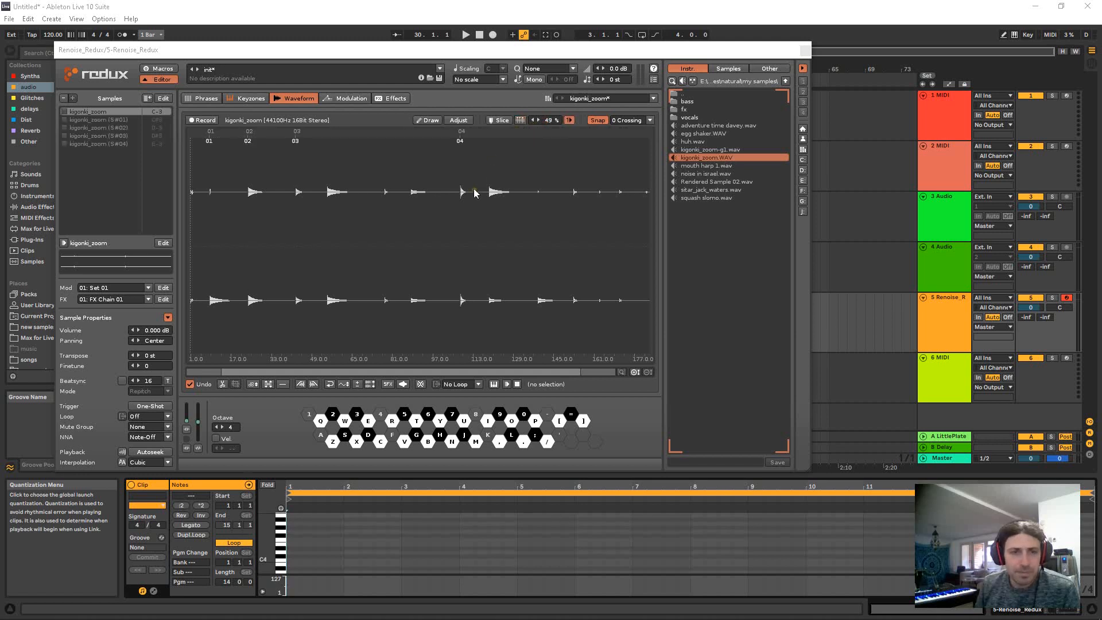
click(525, 122)
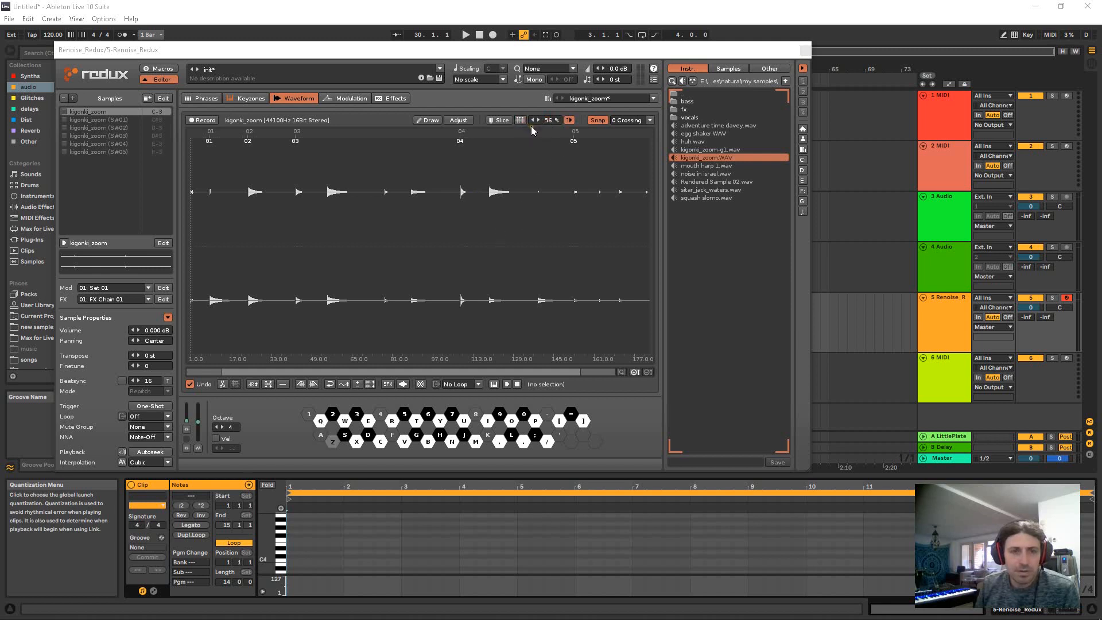
Step: Audition the new slices, inspect slice S#01 and the automatic keyzone mapping, and return to the full sample's waveform
key(q)
key(2)
key(w)
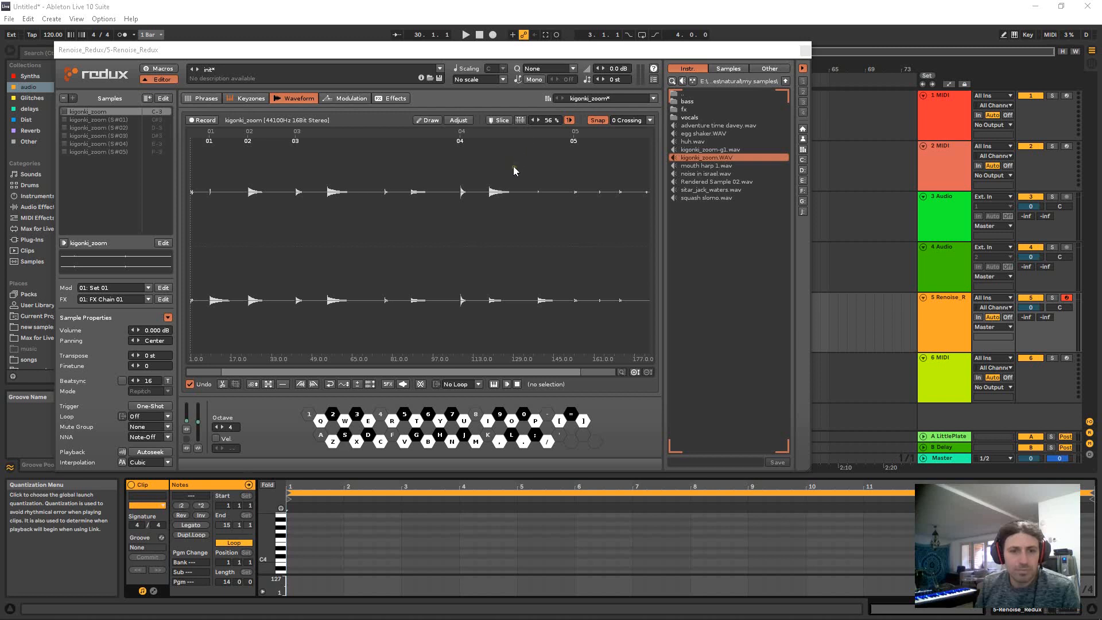
click(115, 121)
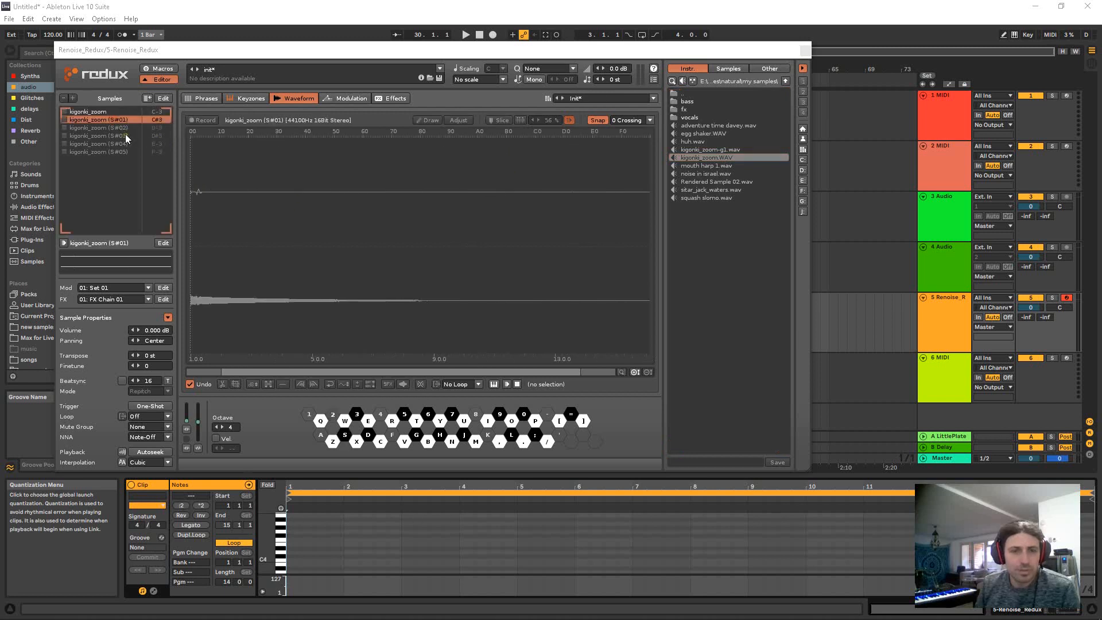
key(z)
click(251, 99)
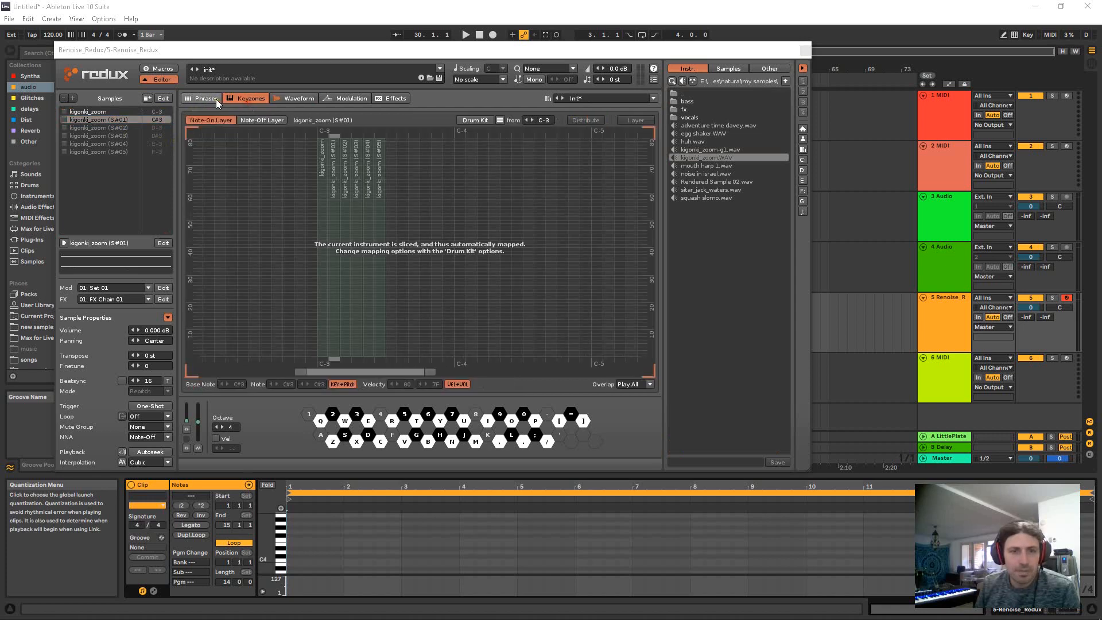
click(210, 99)
click(298, 98)
click(117, 111)
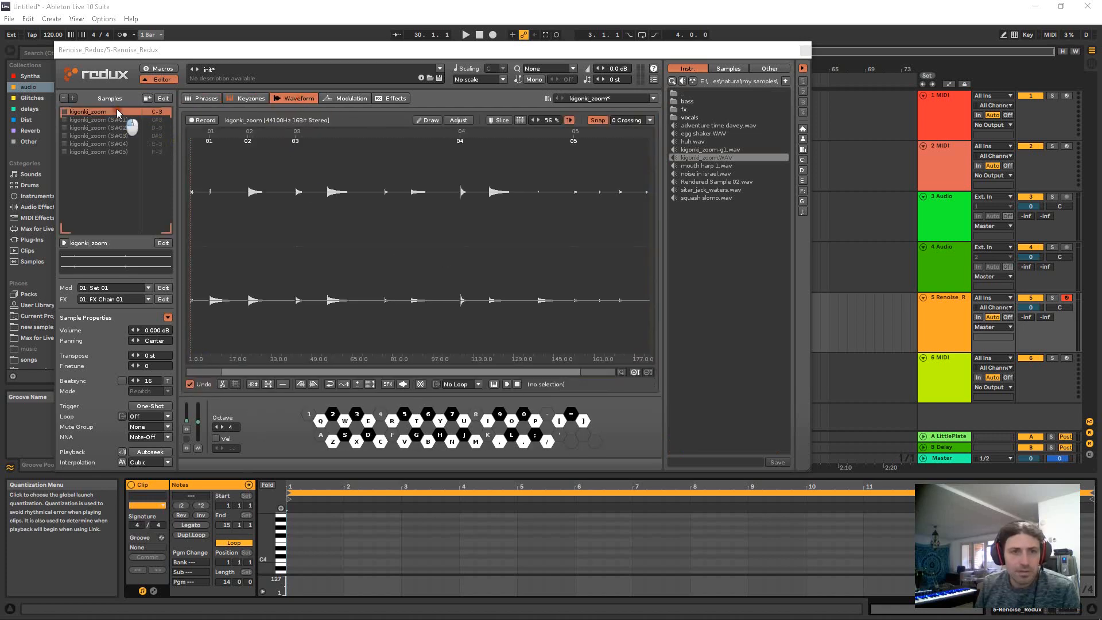
Step: Lower the keyboard to octave 3 and play the kigonki_zoom slices in varying order
key(z)
key(KP_Divide)
key(z)
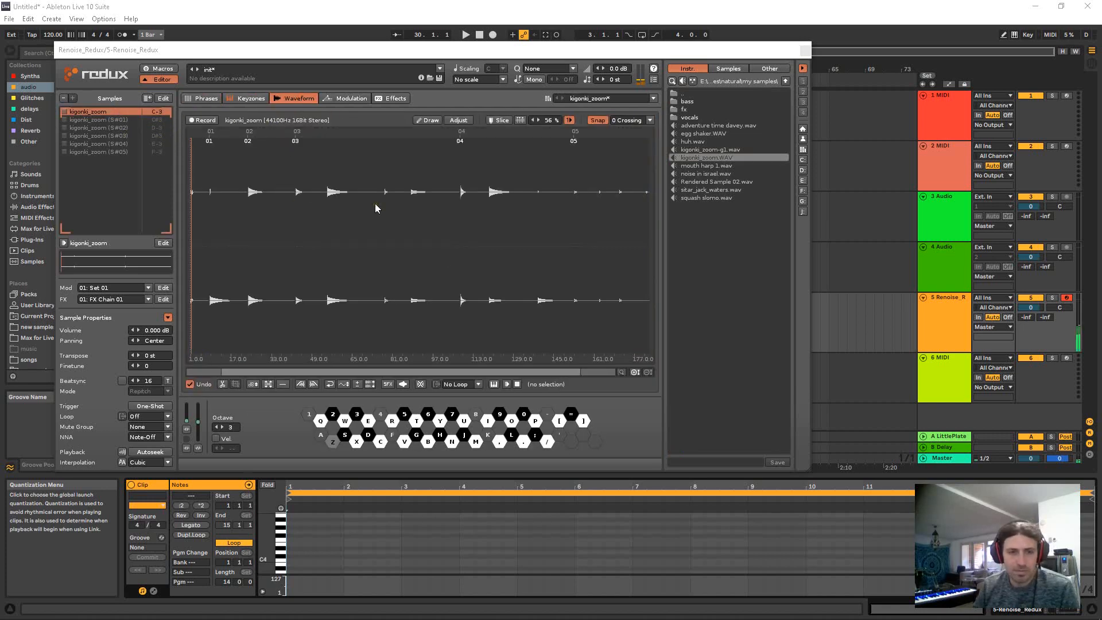
key(s)
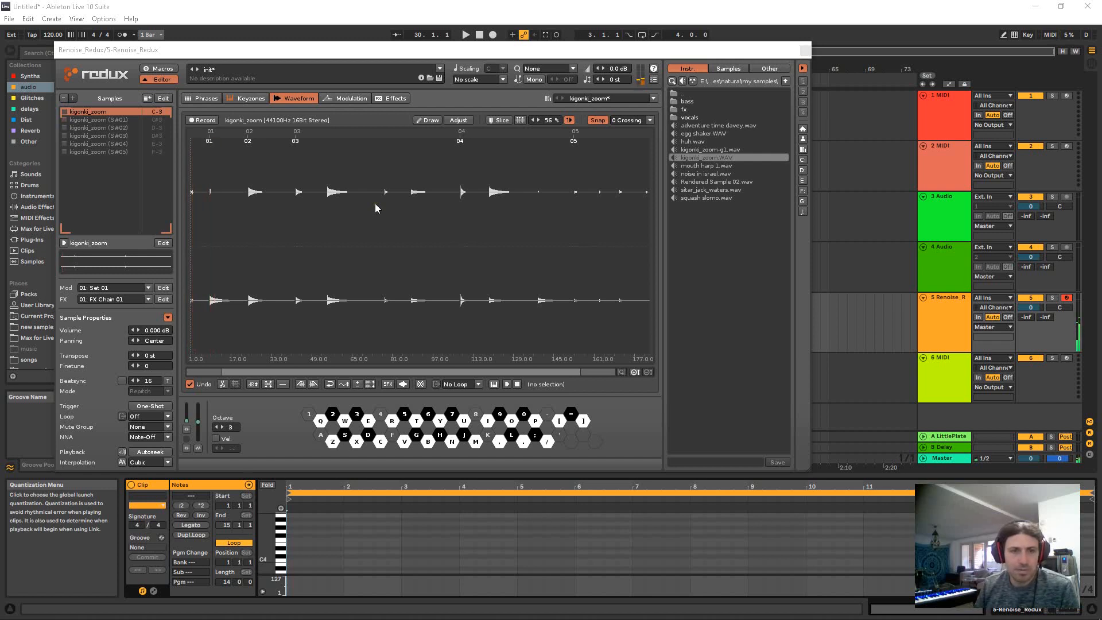
key(x)
key(d)
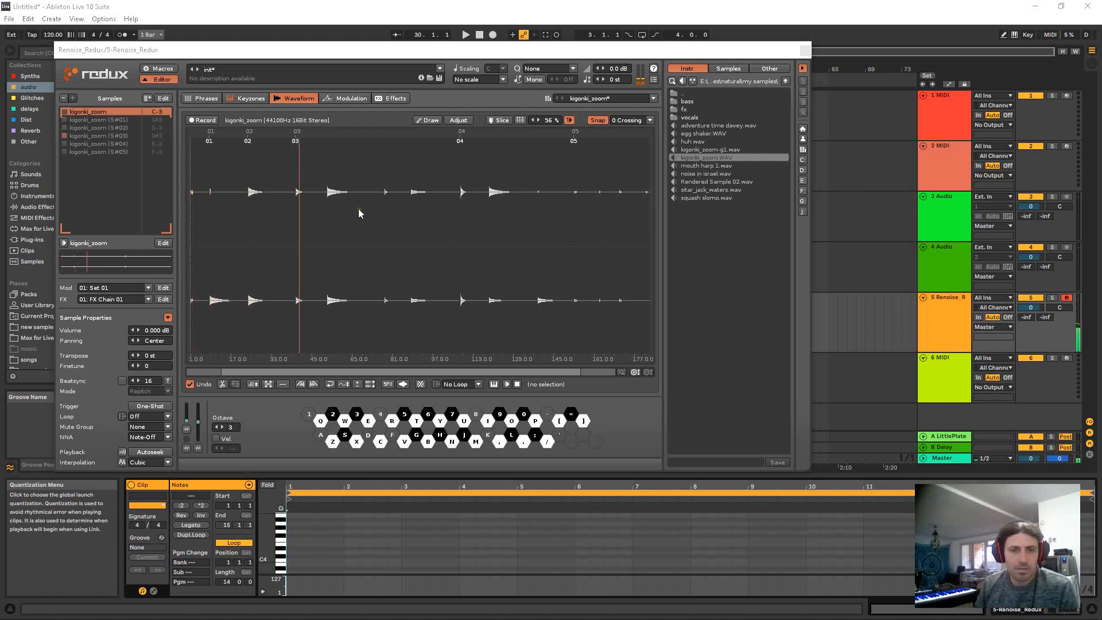
key(s)
key(x)
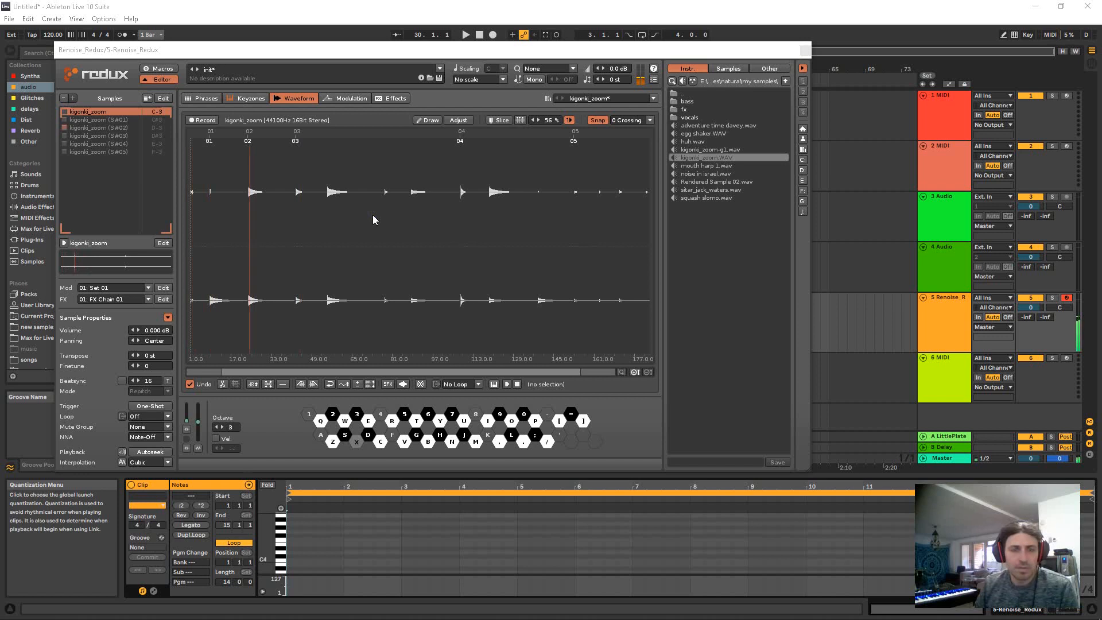
key(d)
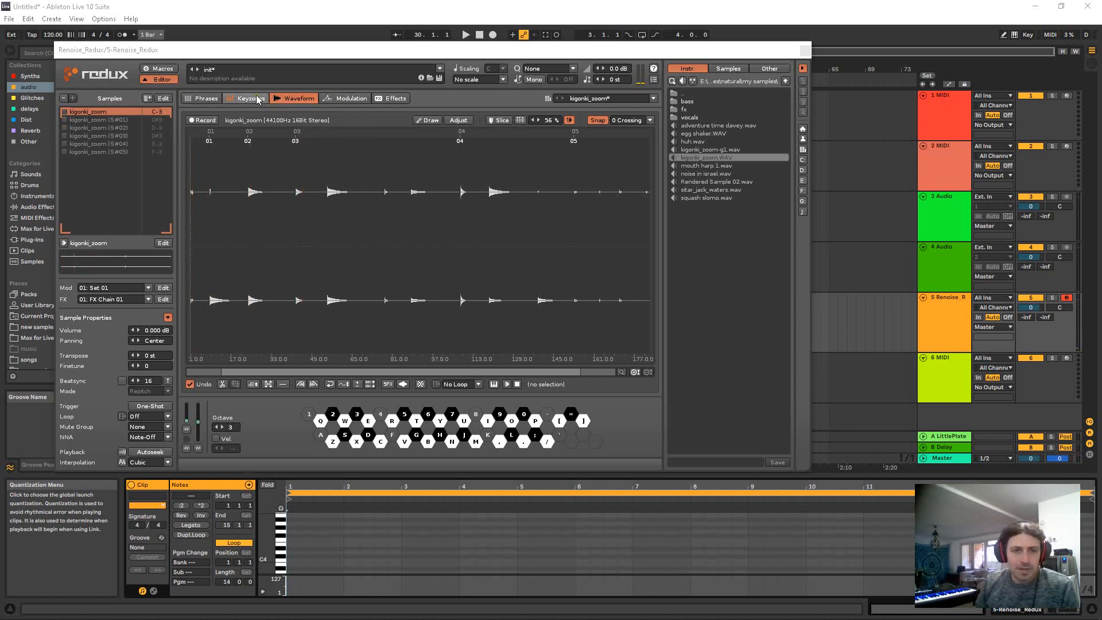
key(x)
key(d)
key(z)
key(s)
key(x)
key(d)
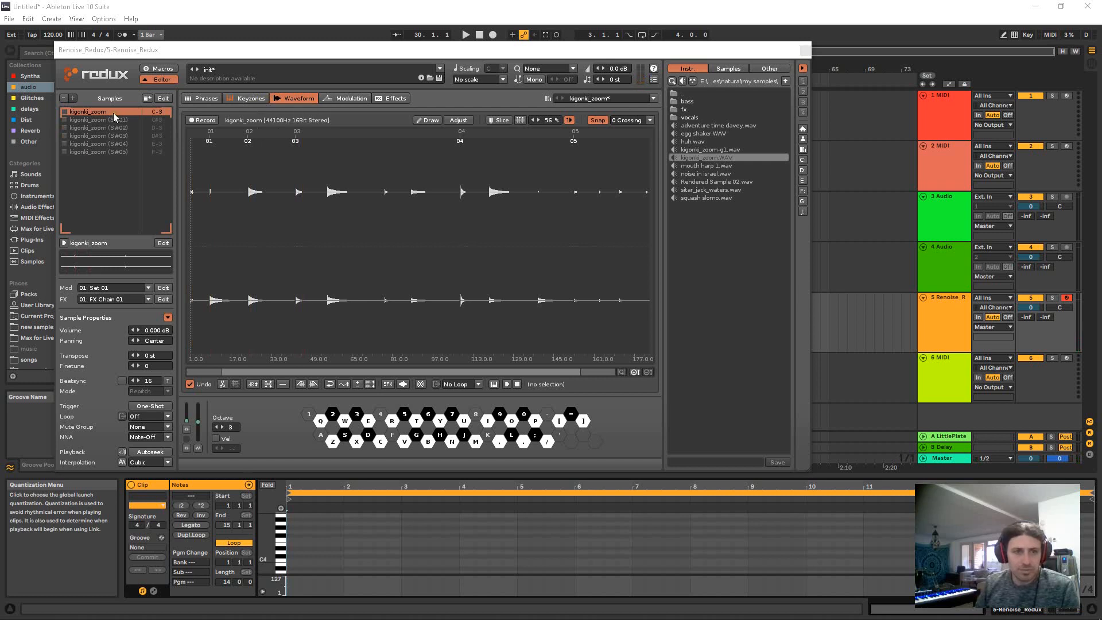
Step: Destructively render the kigonki_zoom slices into separate samples, and delete the original full-length sample
right_click(117, 164)
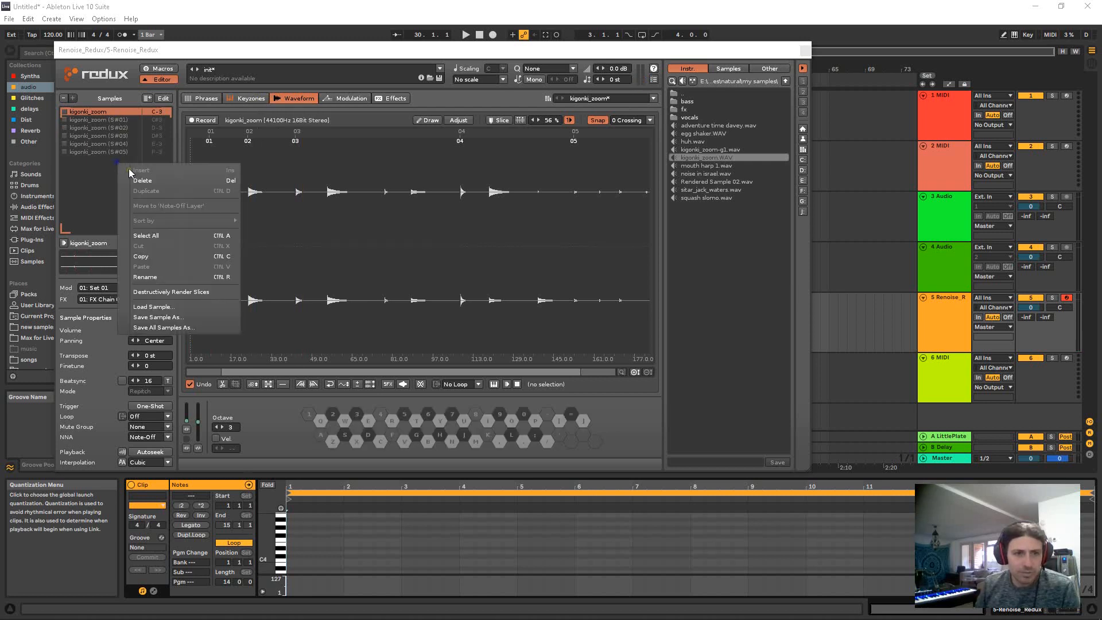
click(185, 291)
right_click(94, 112)
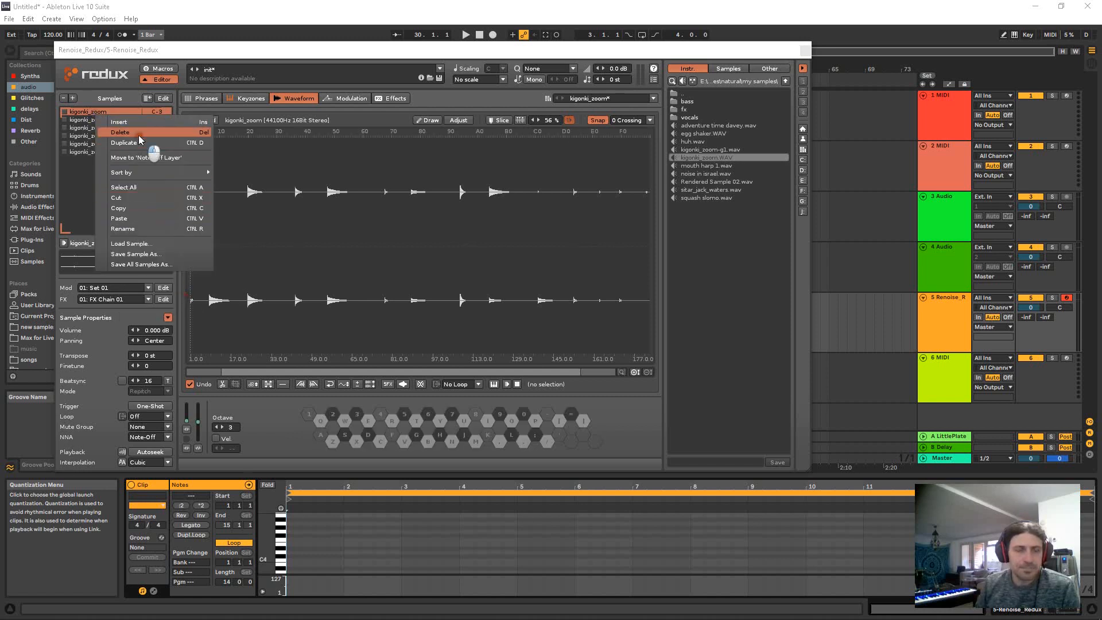
click(139, 134)
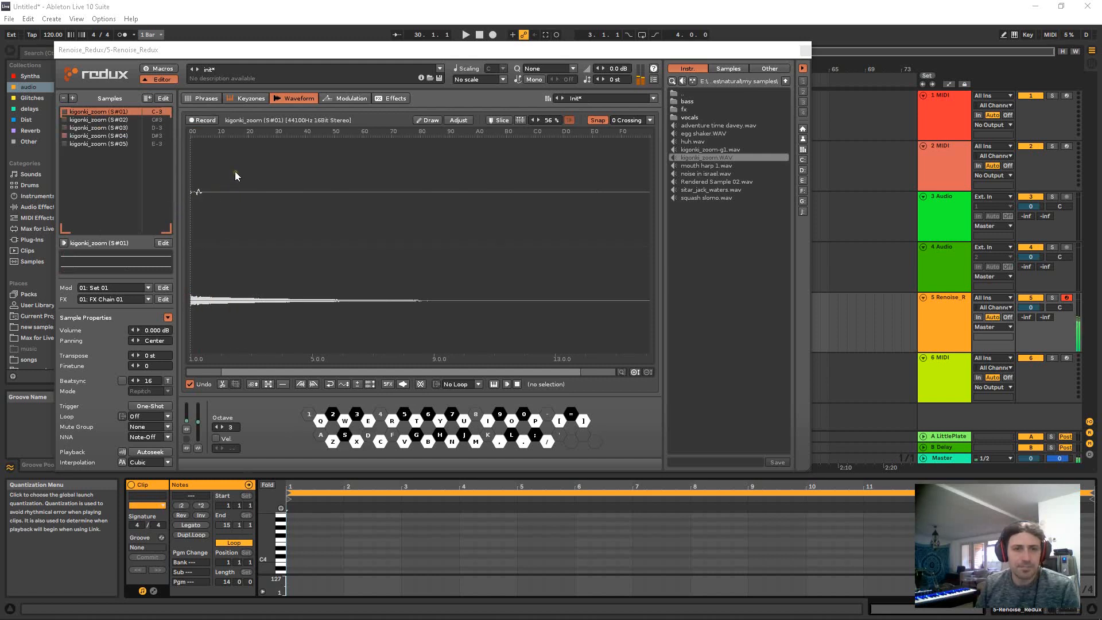
Step: Move the first slice's keyzone to base note G-2, stretch its note range up to A-2, and select the second slice's zone
click(243, 98)
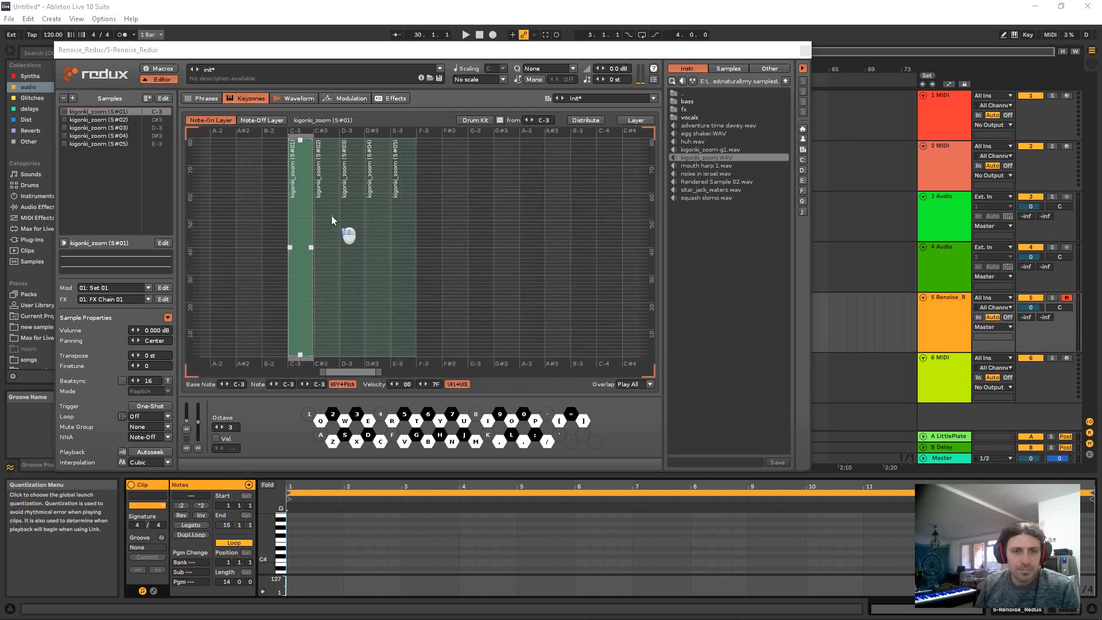
drag(296, 170, 231, 166)
drag(344, 373, 323, 374)
drag(403, 234, 317, 221)
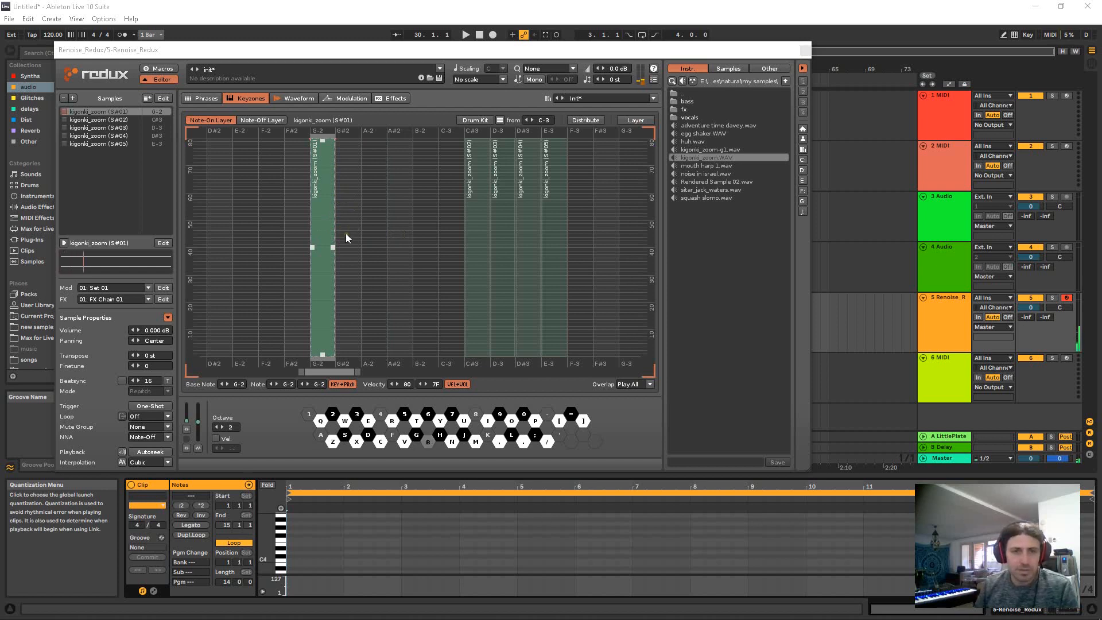
drag(333, 247, 377, 238)
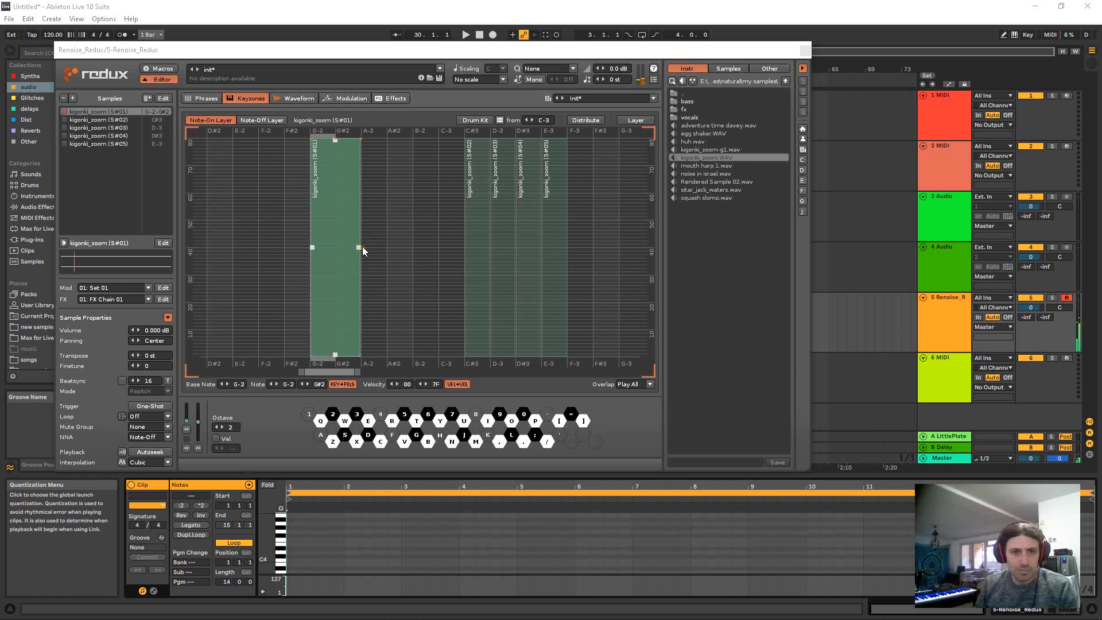
drag(360, 246, 391, 249)
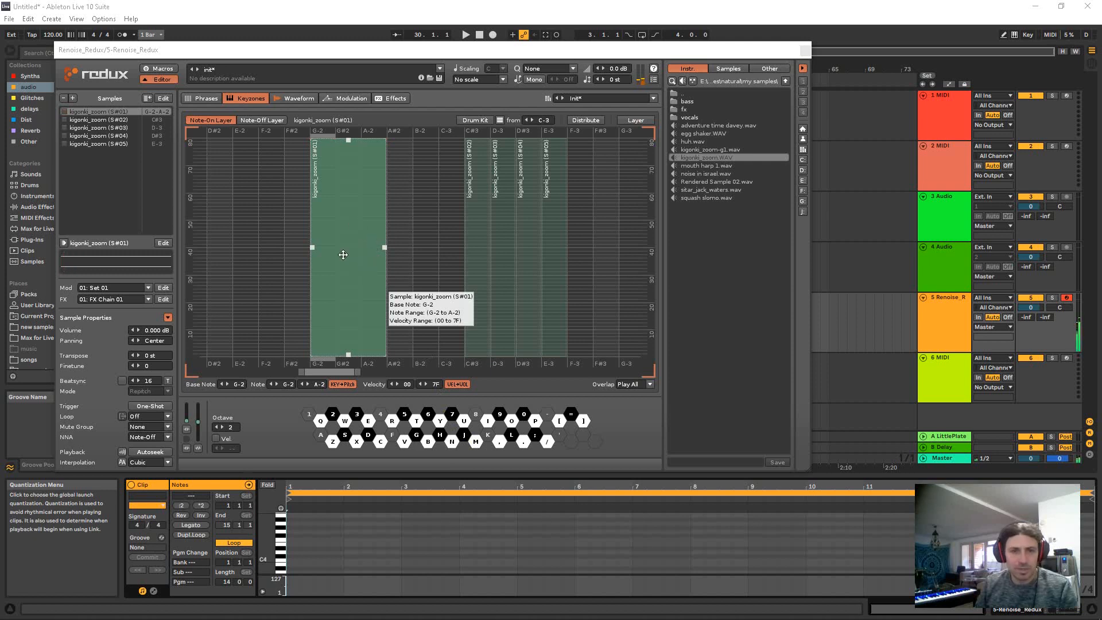
click(480, 187)
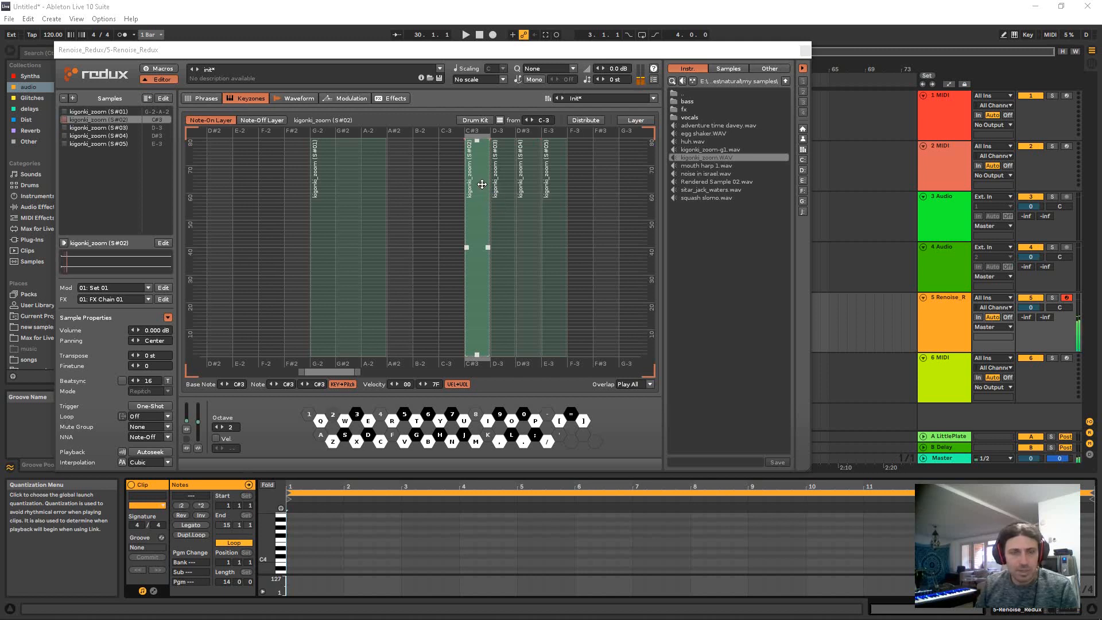
Step: Add the Tuner audio effect after EQ Eight on the Redux track and reopen the Redux editor
click(805, 51)
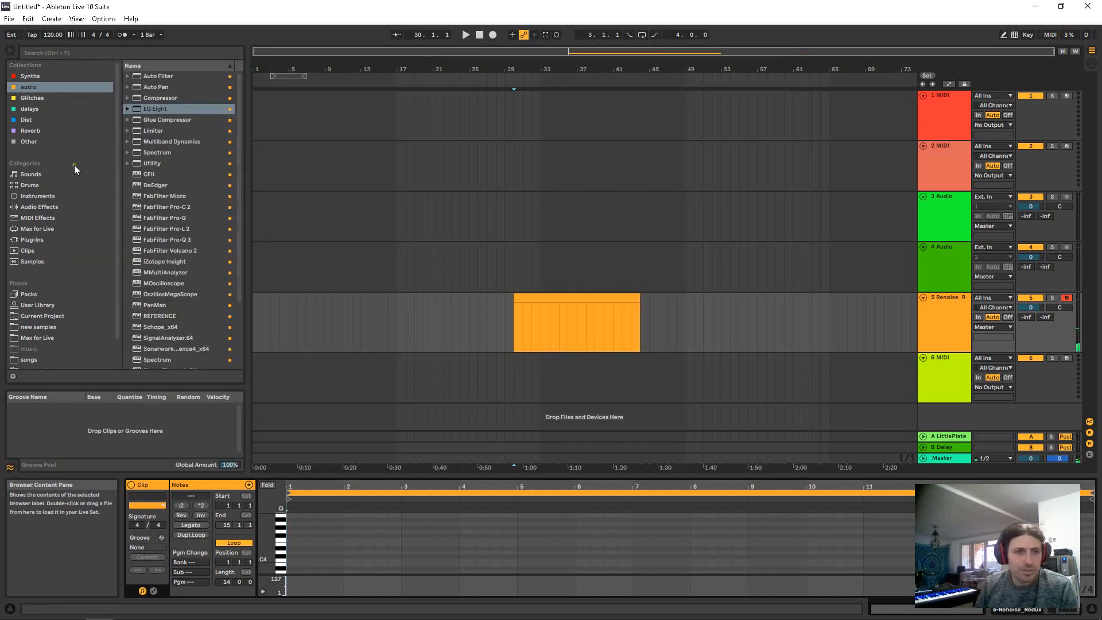
click(48, 197)
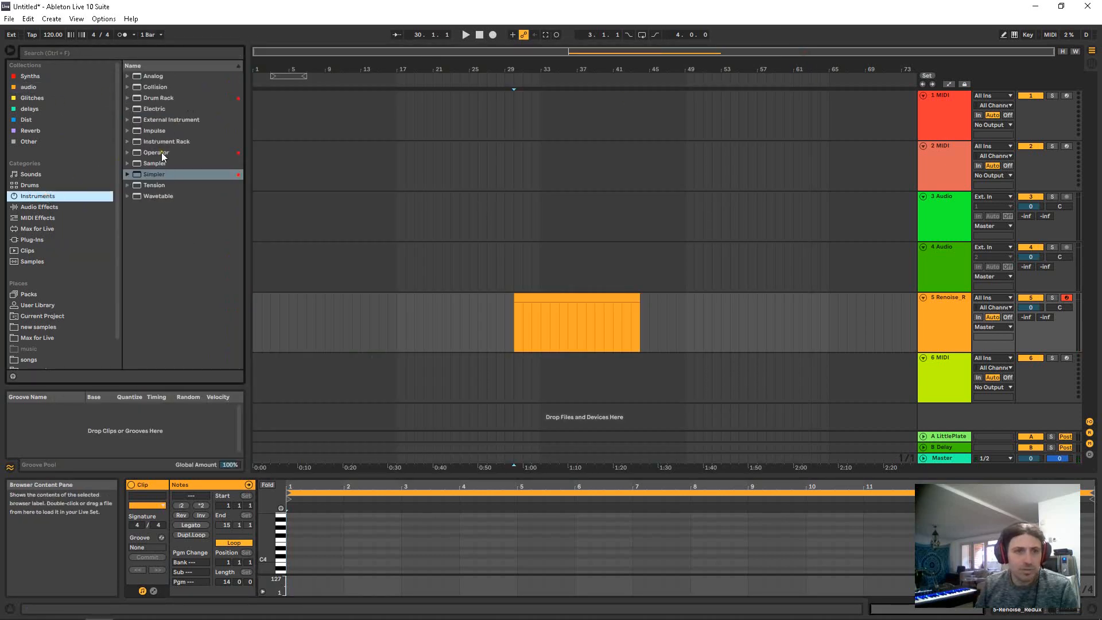
click(142, 53)
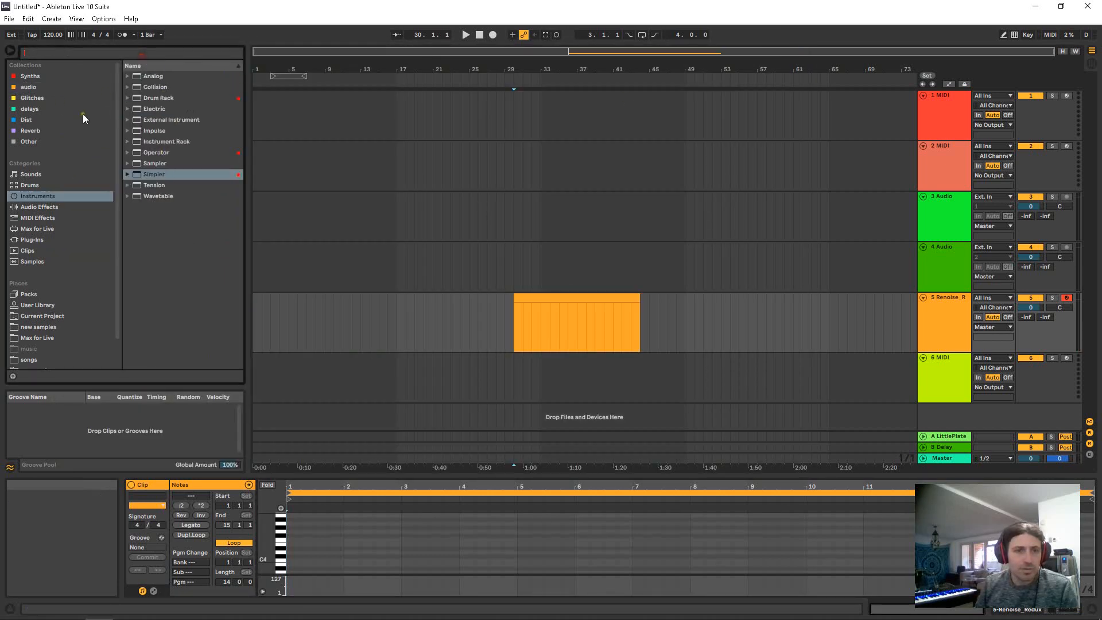
click(46, 204)
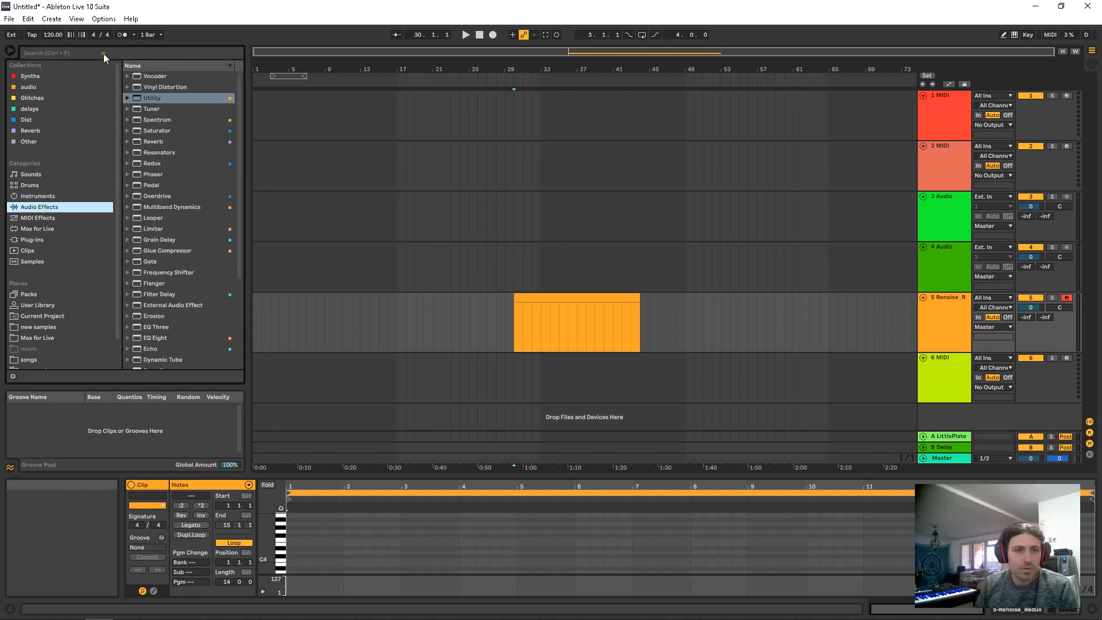
click(144, 108)
drag(144, 108, 602, 311)
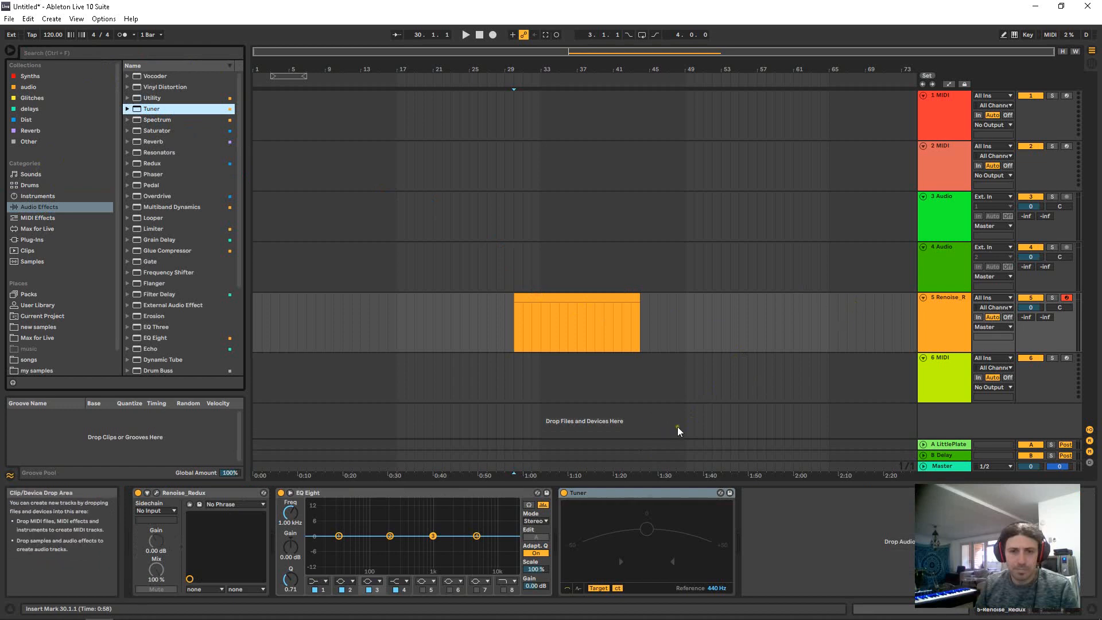
click(162, 495)
click(156, 492)
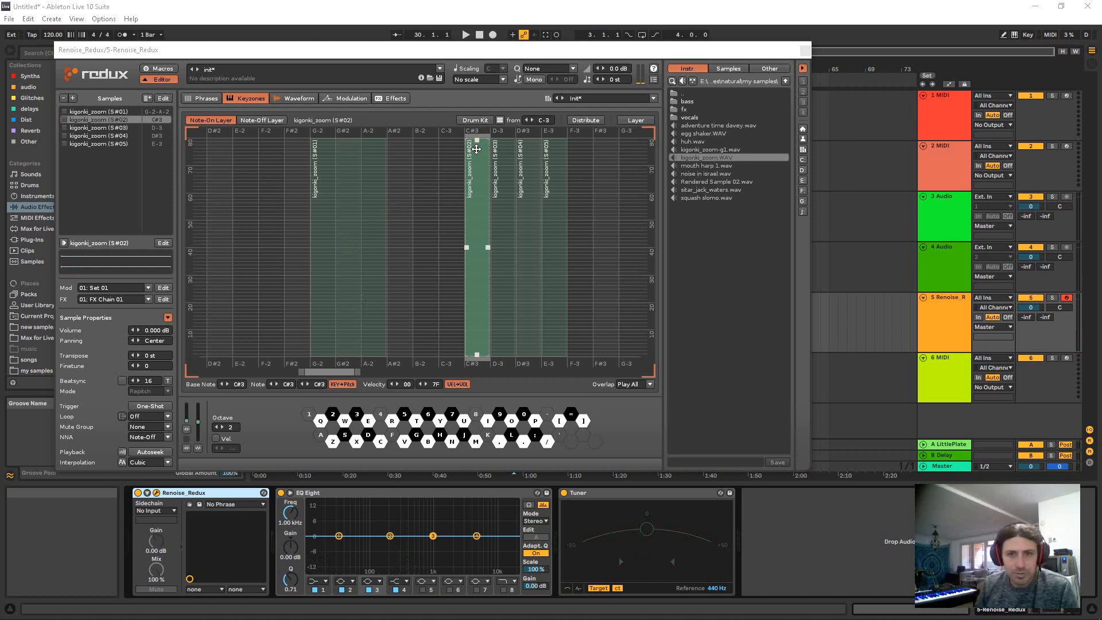
Step: Move the single-note keyzones of the second, third and fourth kigonki_zoom slices to G-3, C-4 and A#3 respectively
drag(476, 149, 570, 172)
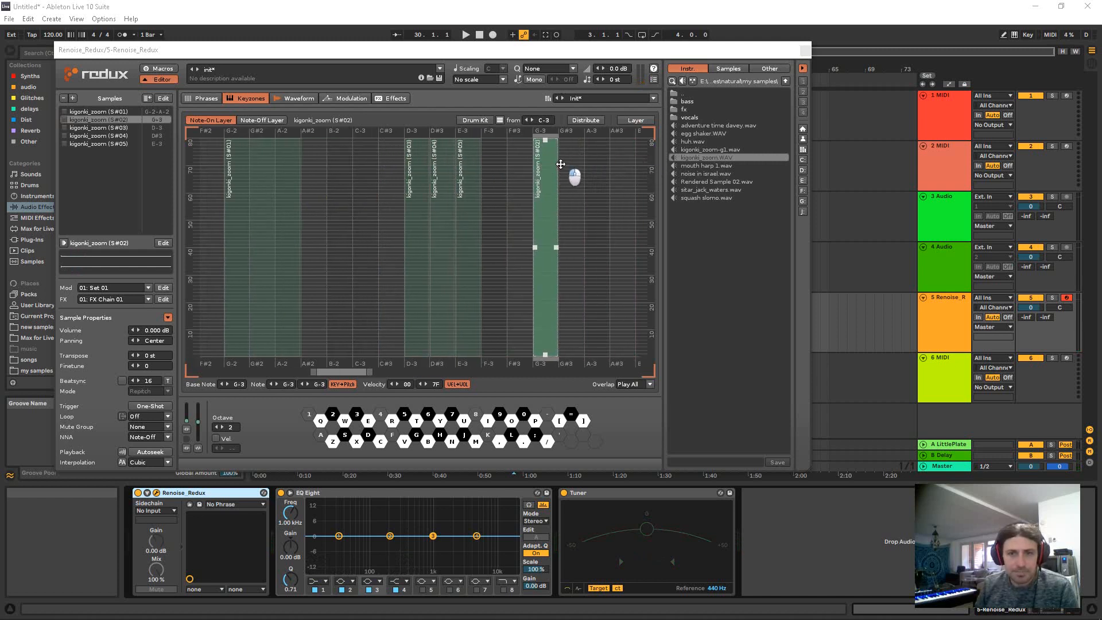
click(418, 166)
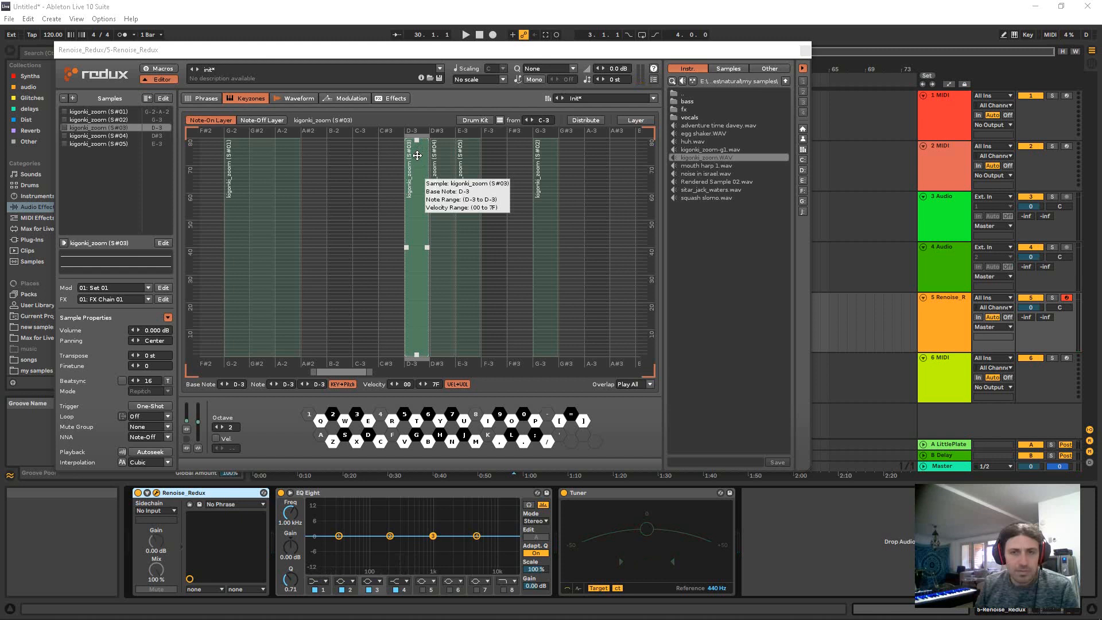
drag(417, 155, 572, 174)
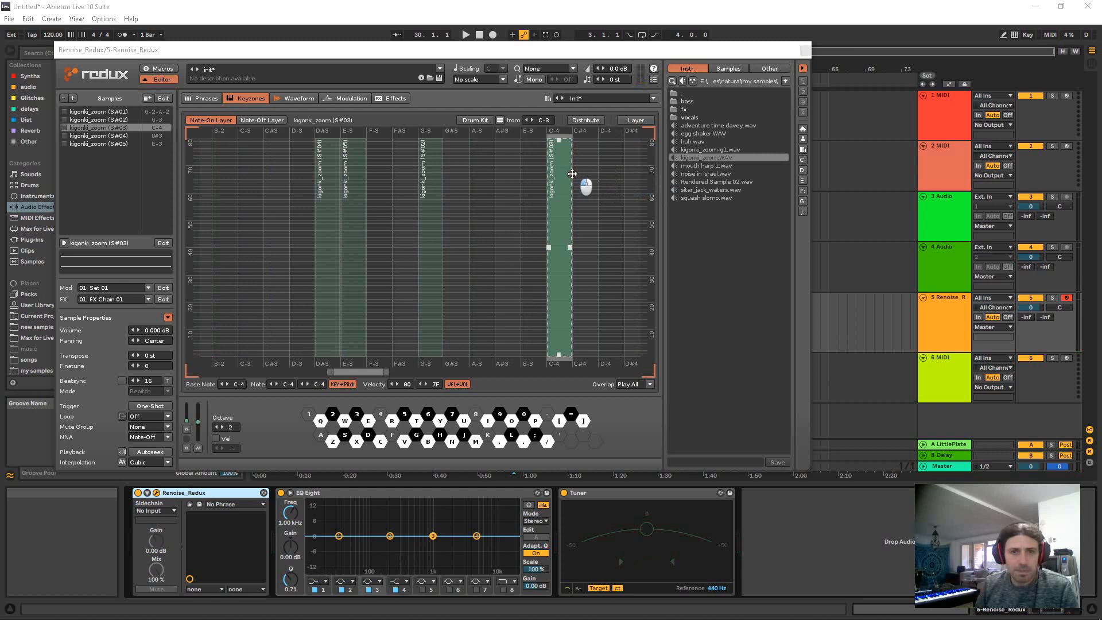
click(332, 181)
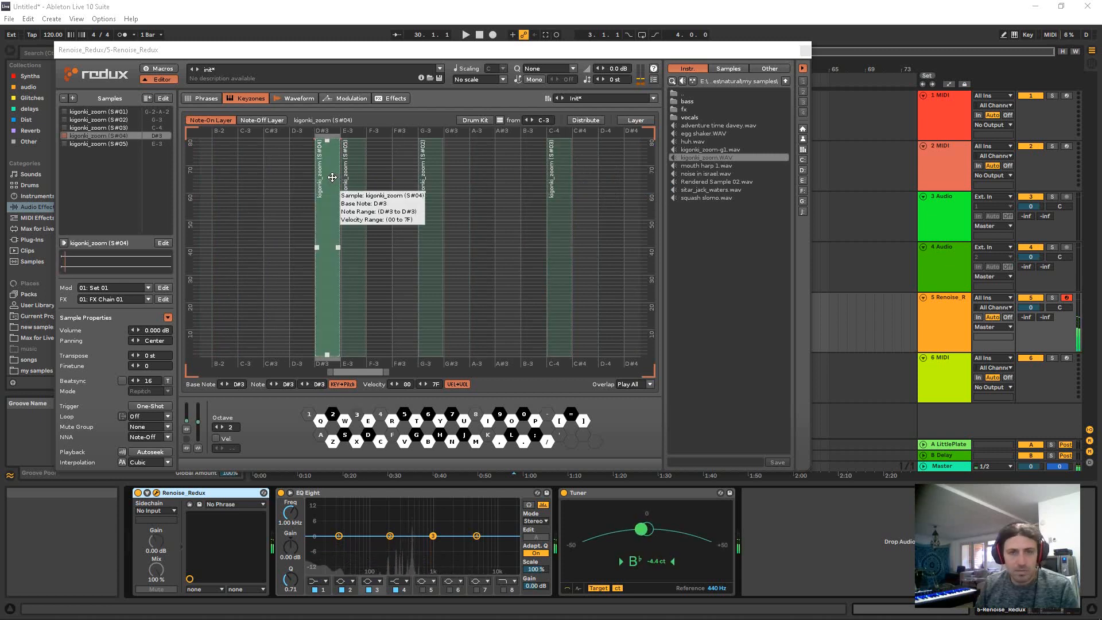
drag(332, 177, 510, 189)
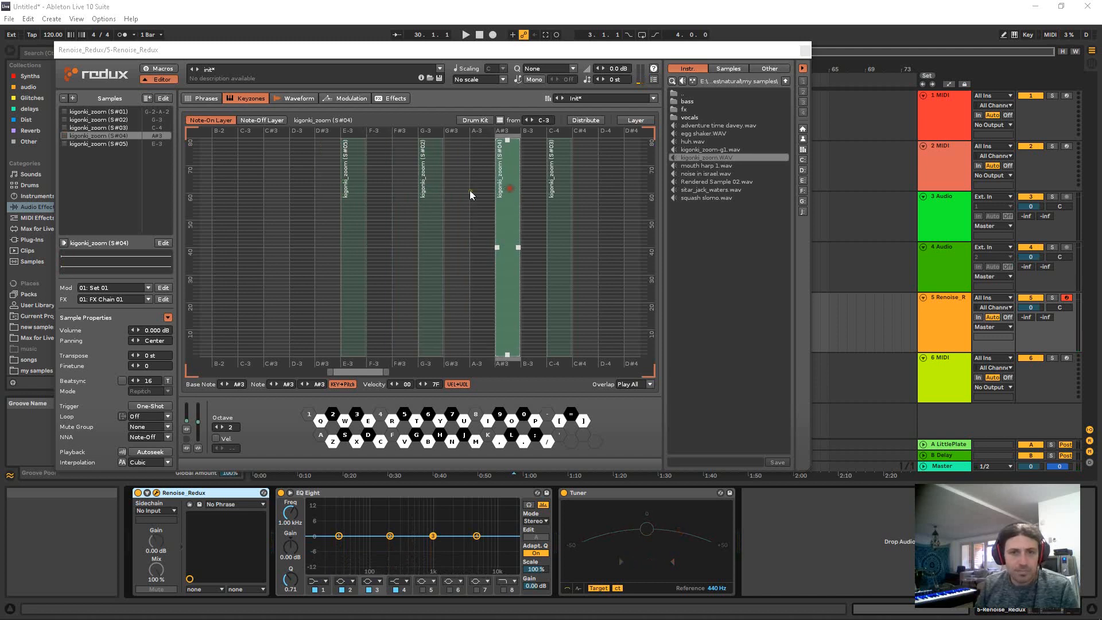
Step: Check the pitch of the third and fifth slices, and move the fifth slice's keyzone to D-4
click(358, 191)
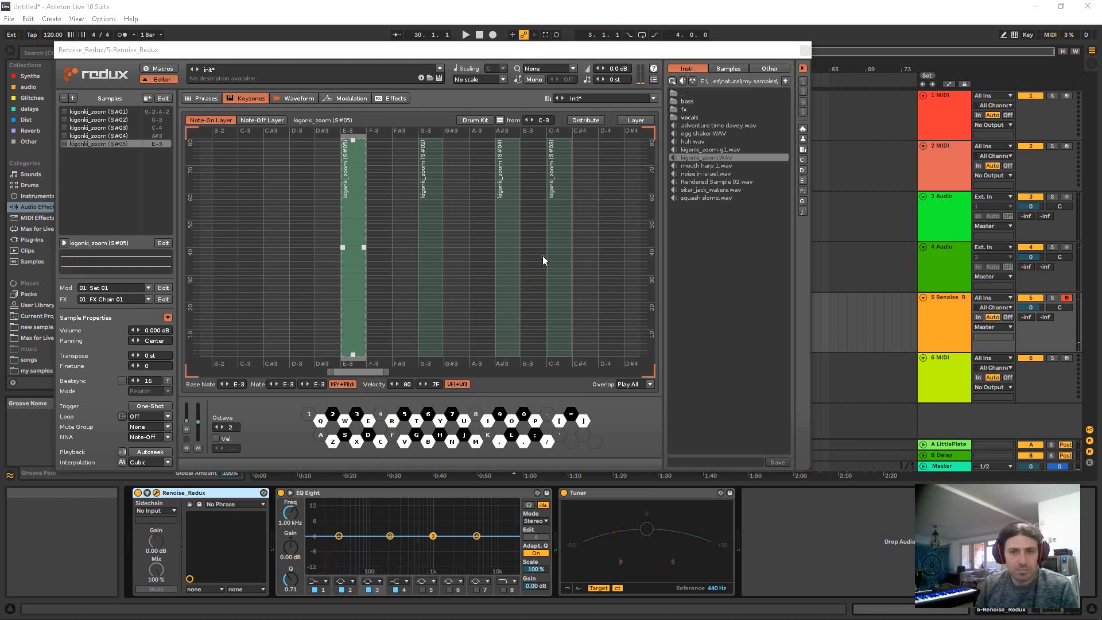
click(555, 224)
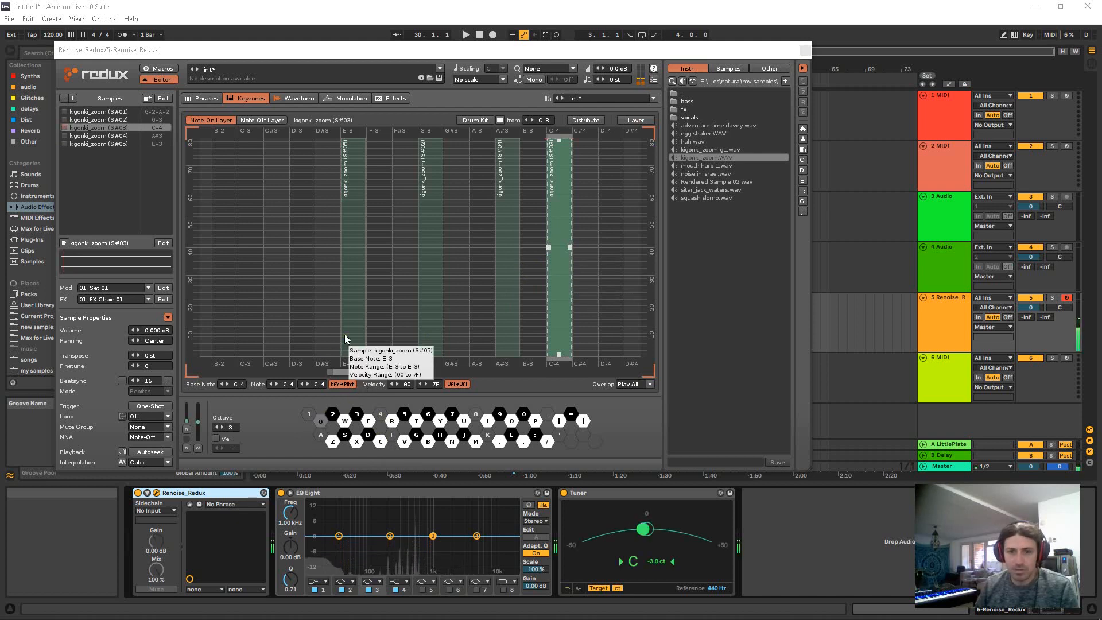
click(358, 251)
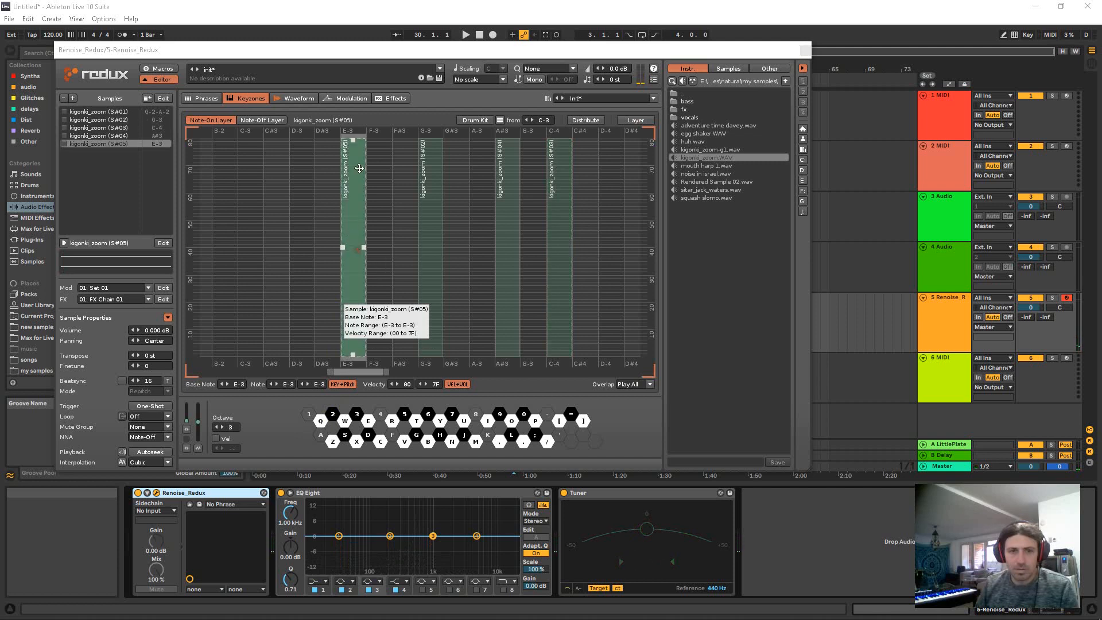
click(109, 144)
key(c)
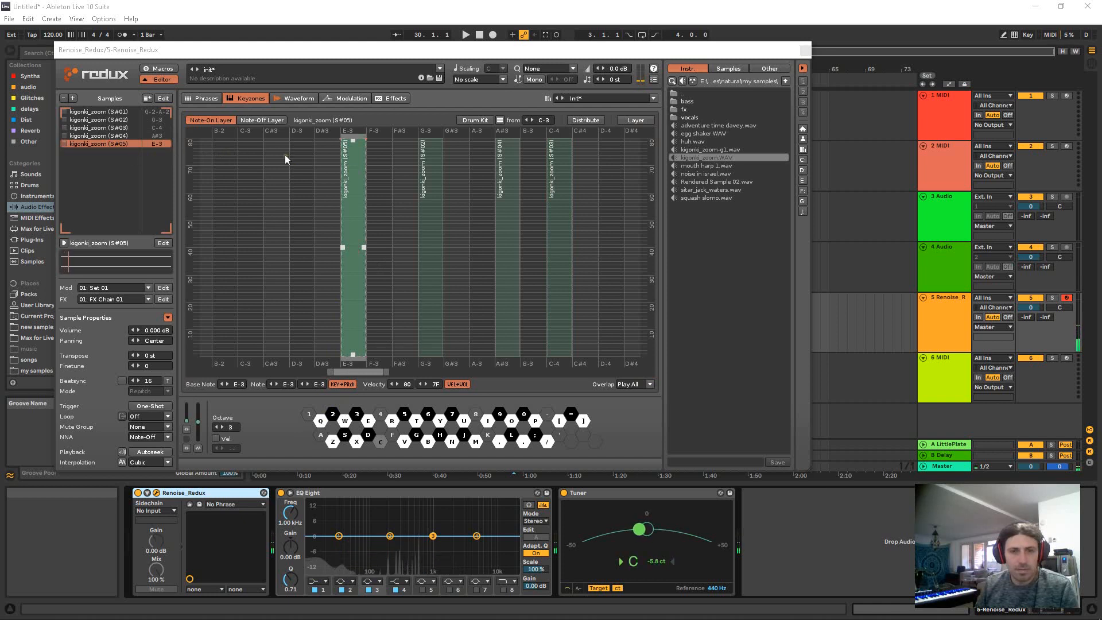
click(351, 173)
drag(351, 173, 613, 190)
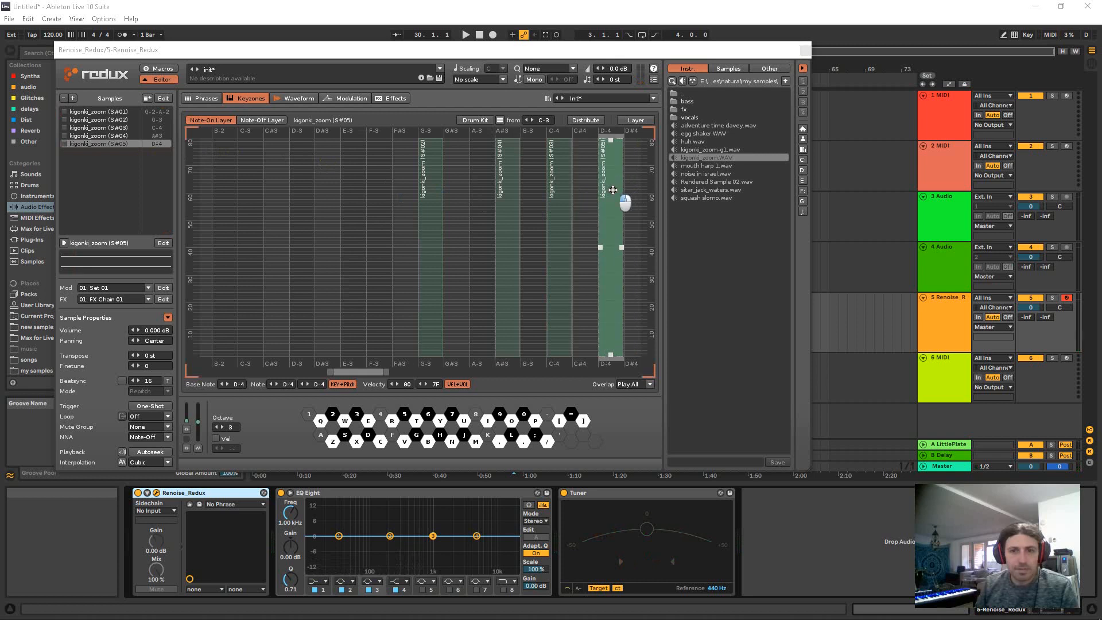
Step: Stretch the third slice's note range up to C#4 and the fourth slice's up to B-3
click(569, 232)
drag(590, 254, 596, 248)
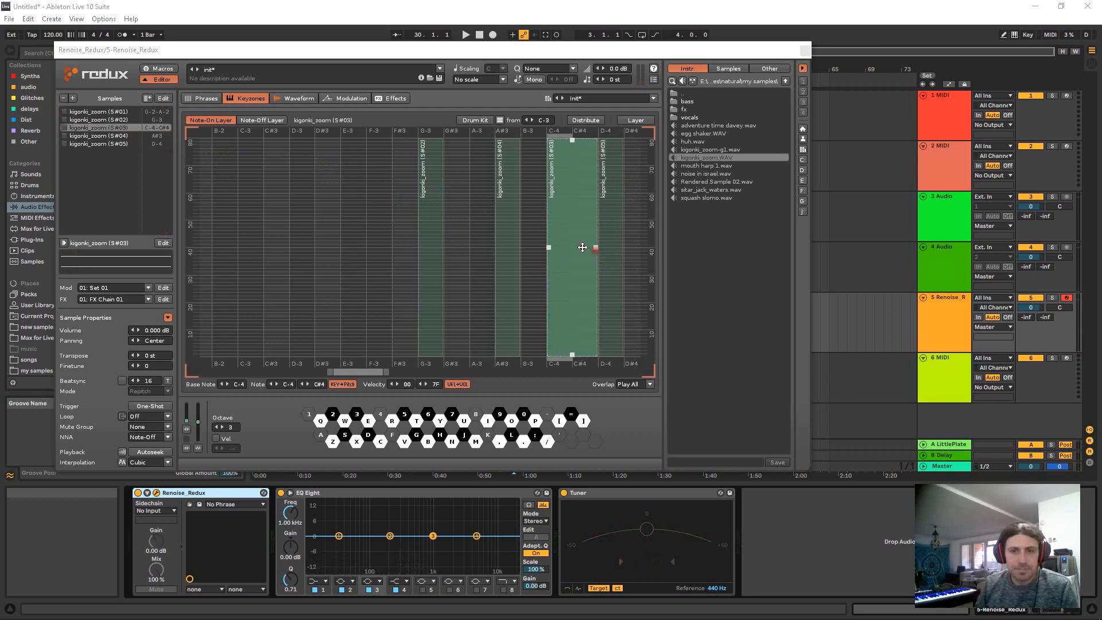
click(515, 243)
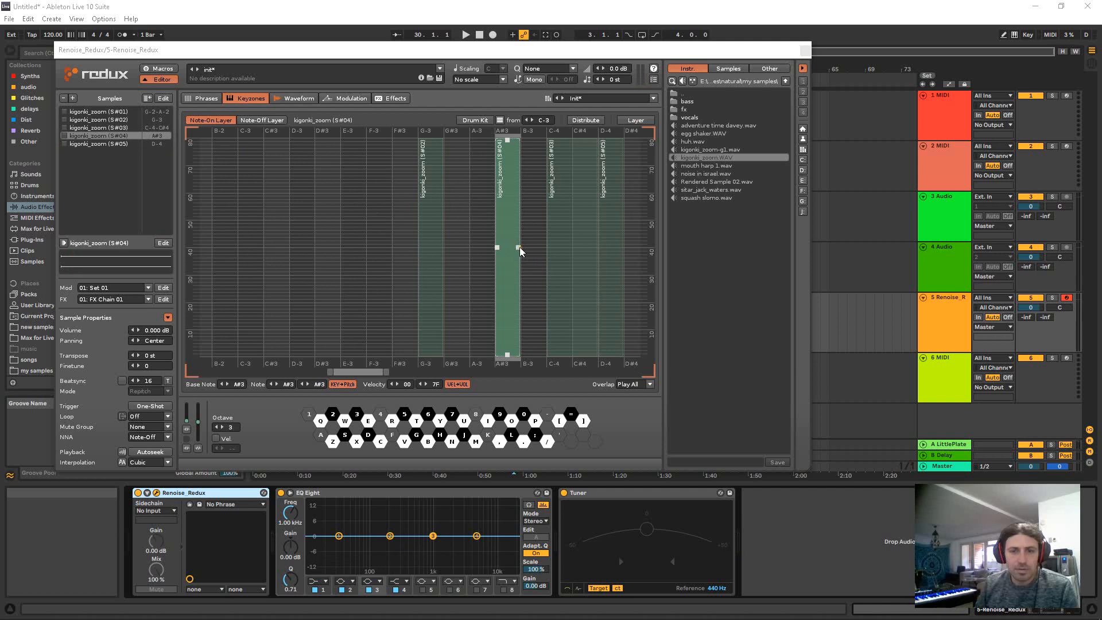
drag(519, 246, 545, 250)
Step: Stretch the second slice's keyzone in both directions to cover E-3 through A-3
click(435, 250)
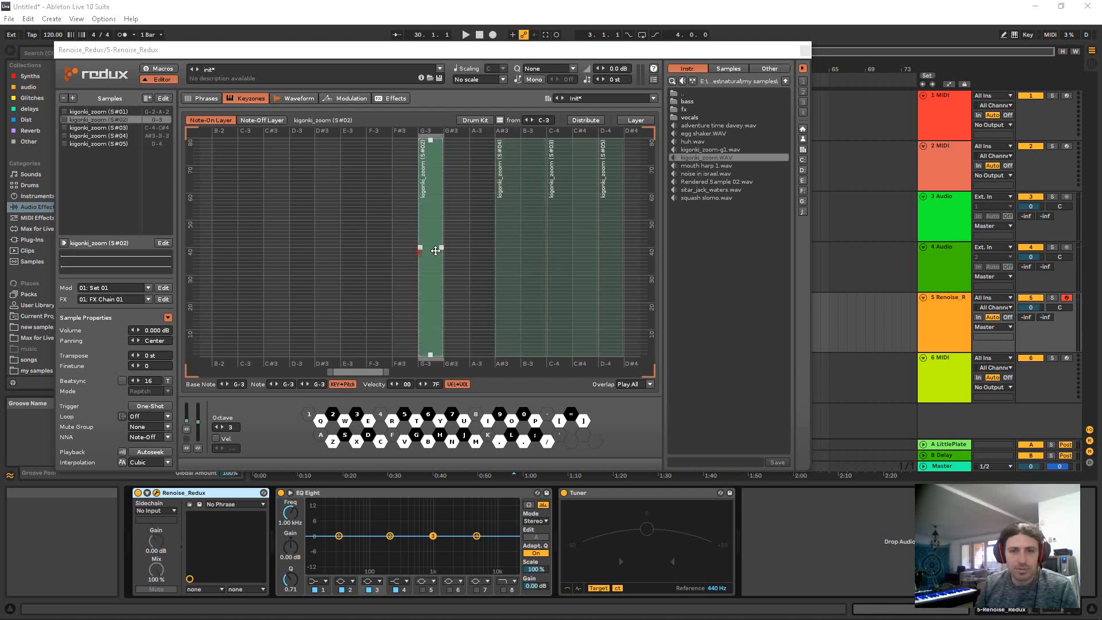
drag(465, 247, 487, 247)
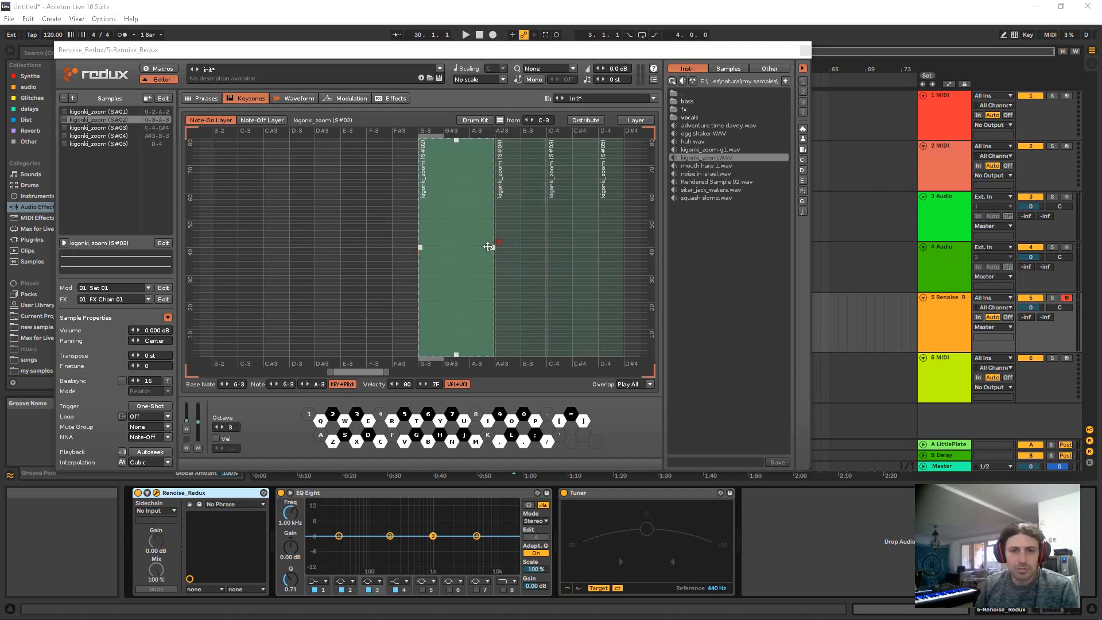
mouse_move(369, 372)
mouse_down()
mouse_move(340, 367)
mouse_move(356, 372)
mouse_up()
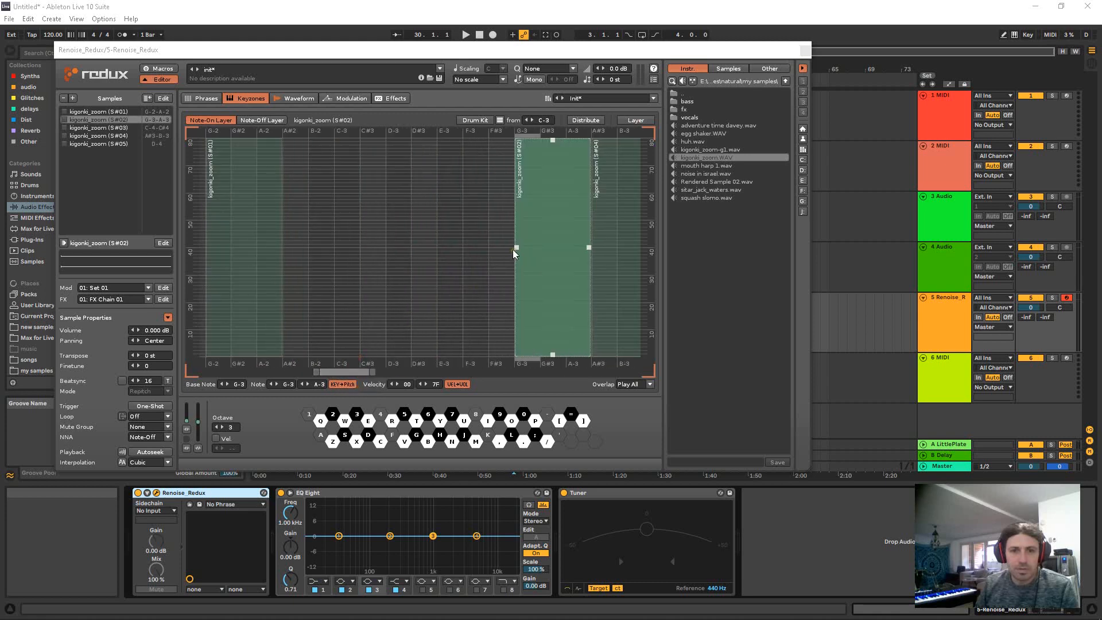
drag(512, 249, 441, 257)
Step: Extend the first slice's note range up to C-3 and the second slice's down to C#3 so they meet
click(271, 243)
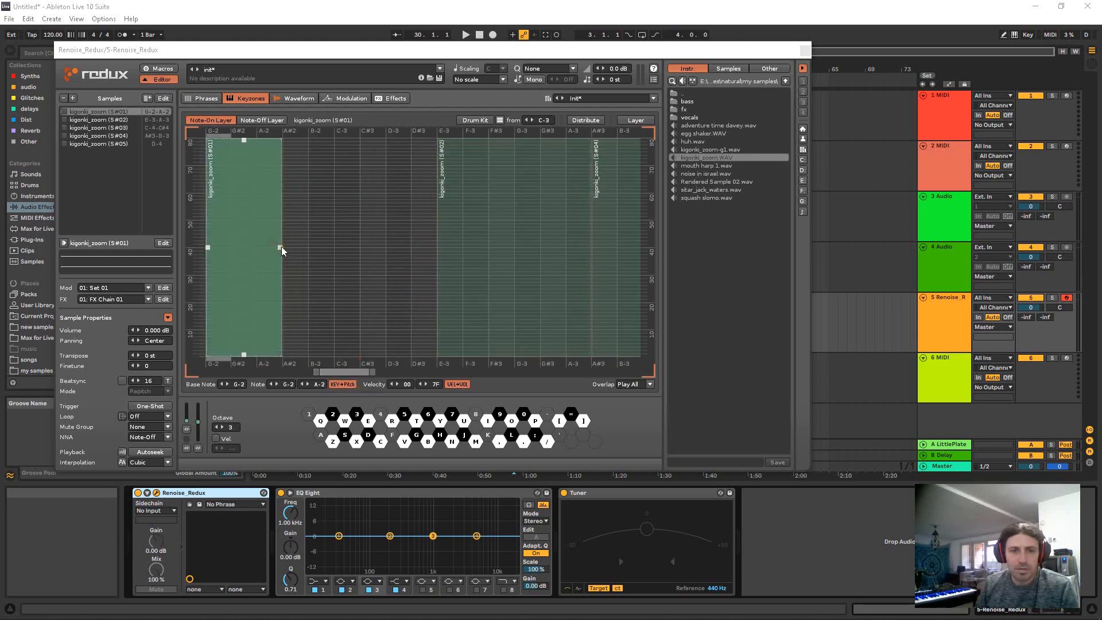
drag(282, 248, 351, 252)
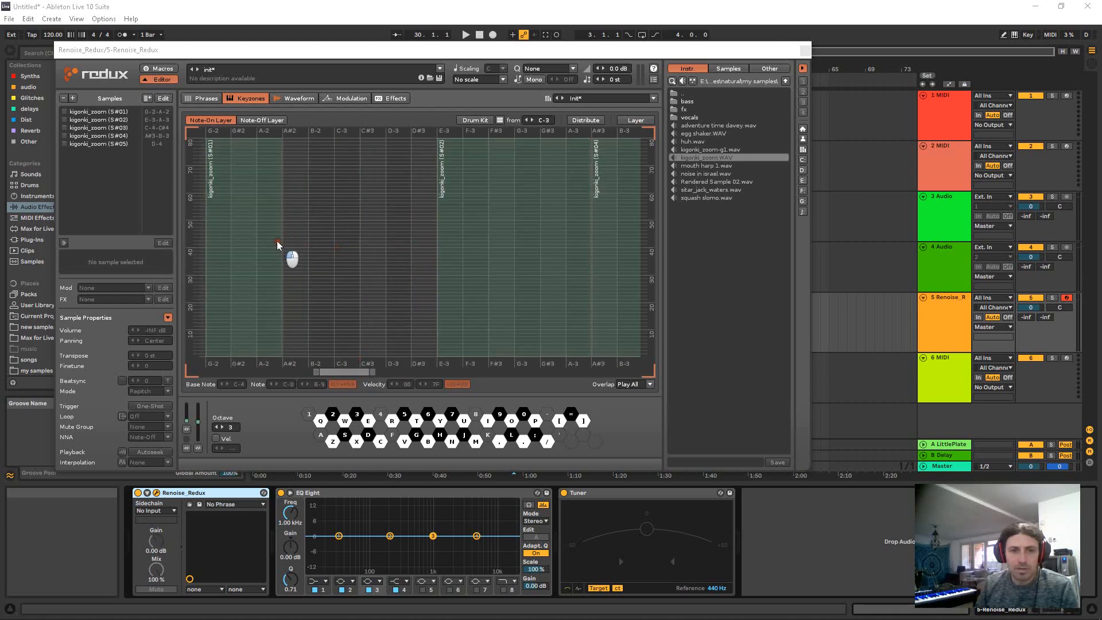
drag(277, 245, 362, 255)
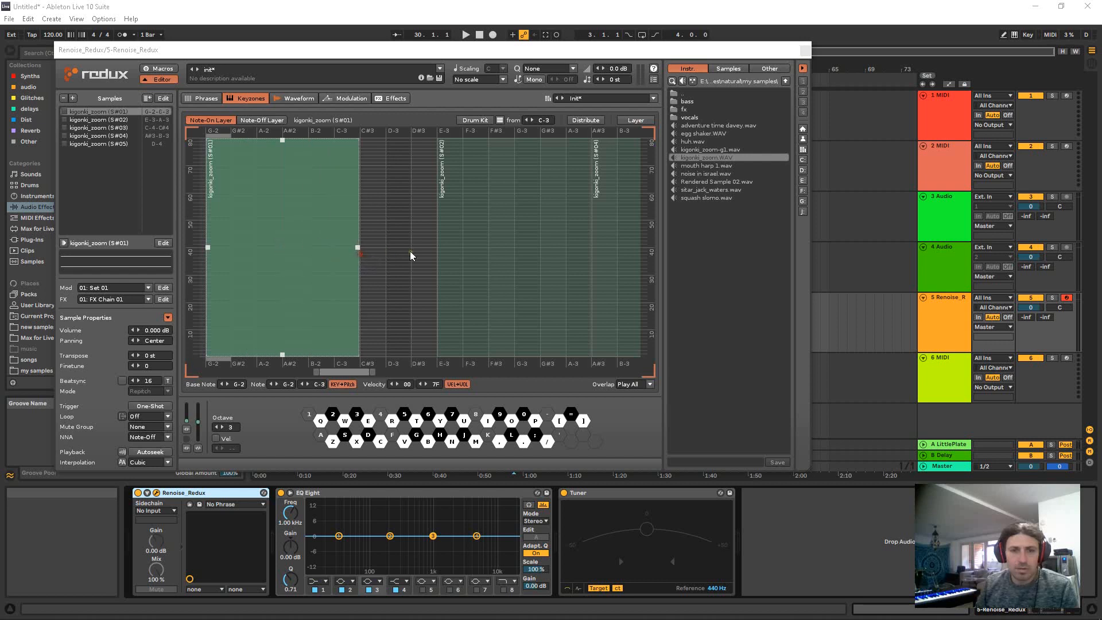
click(474, 243)
drag(439, 253, 377, 251)
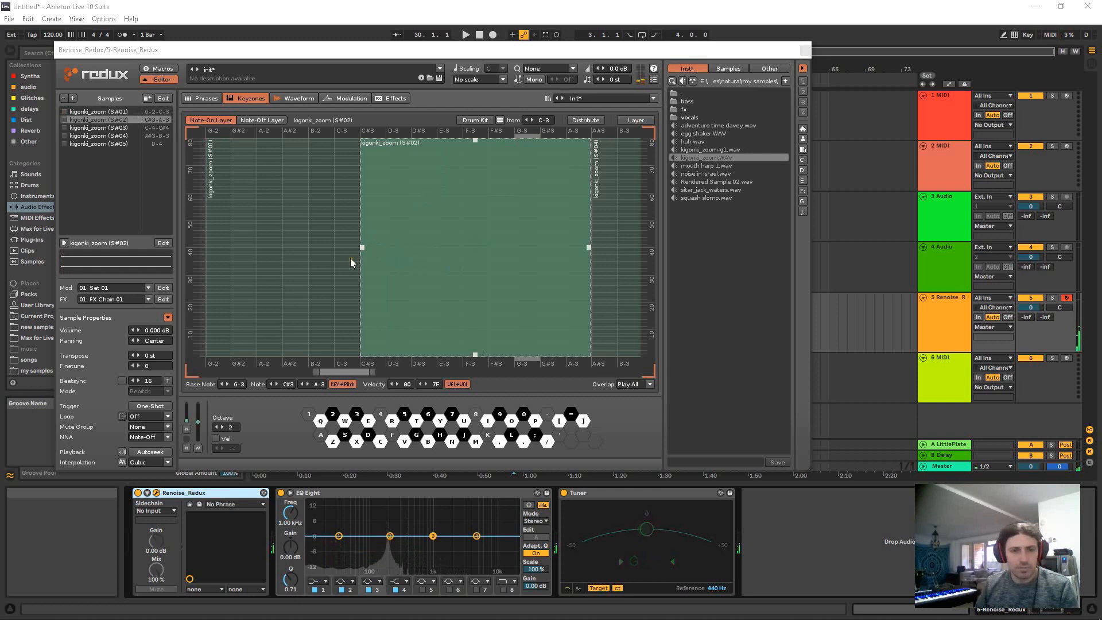
Step: Audition the remapped slices at octave 2 by playing upward from G-2 across the keyzones and comparing the tuned notes
click(326, 271)
scroll(352, 253, down, 3)
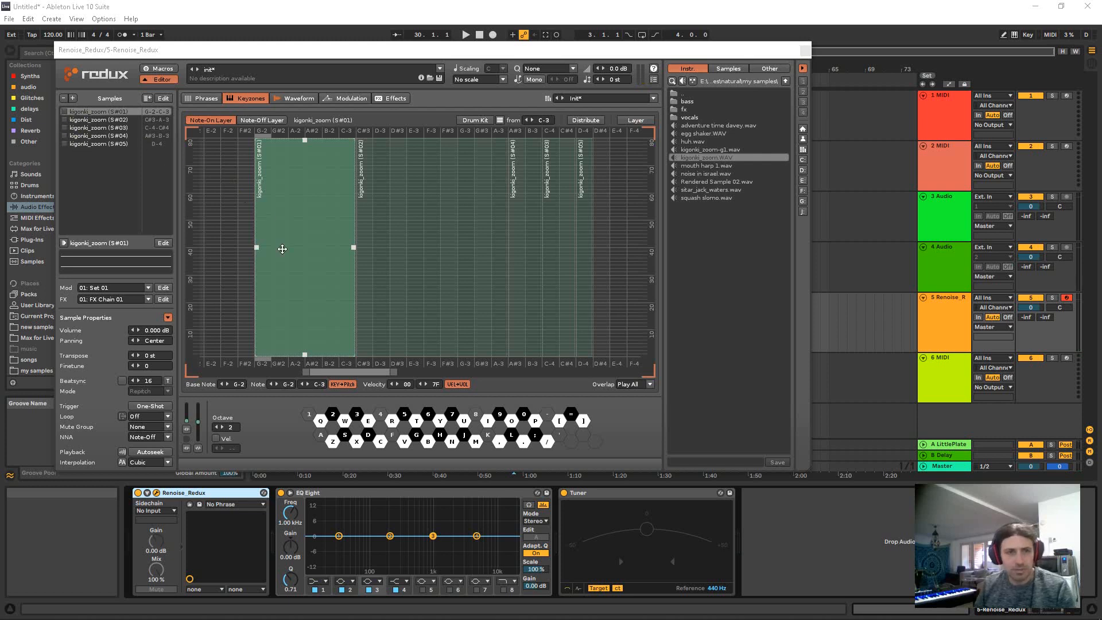
key(b)
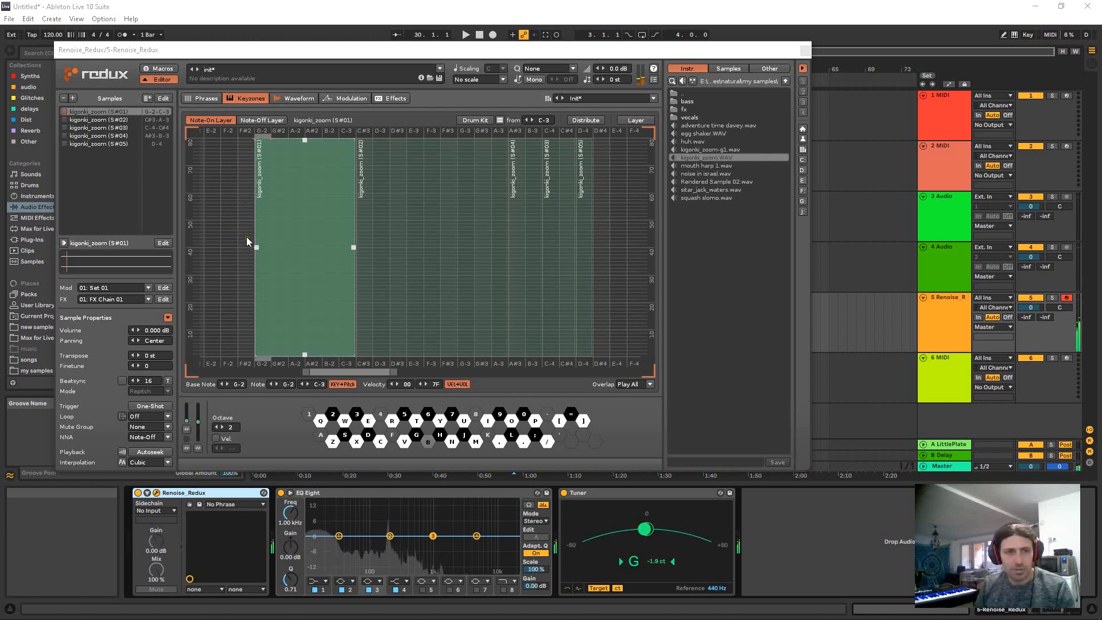
key(h)
key(n)
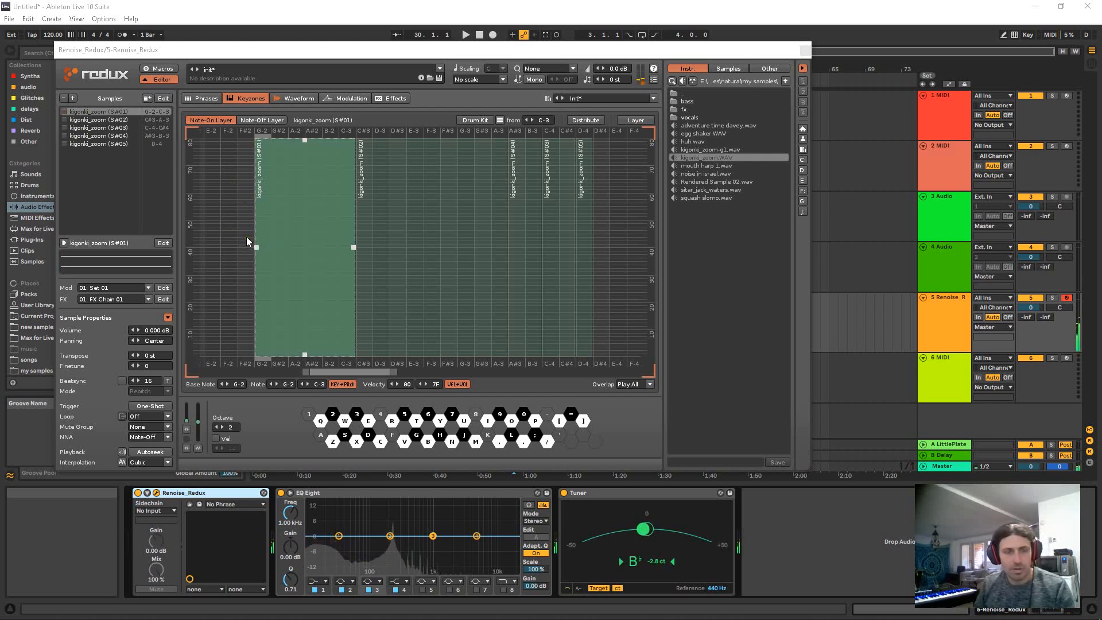
key(q)
key(2)
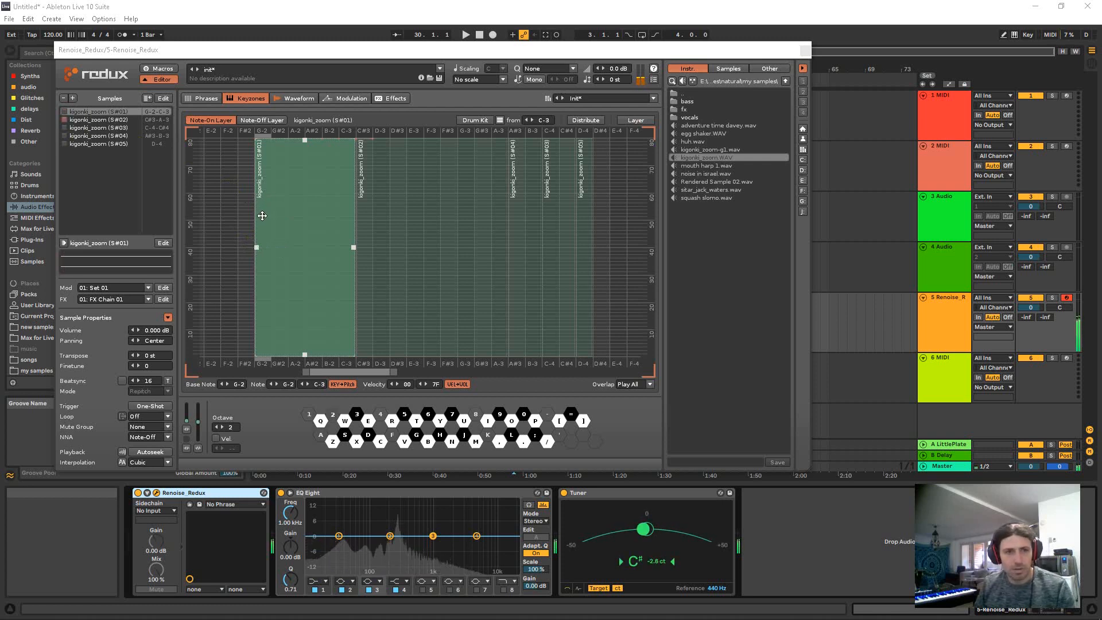
key(w)
key(3)
key(r)
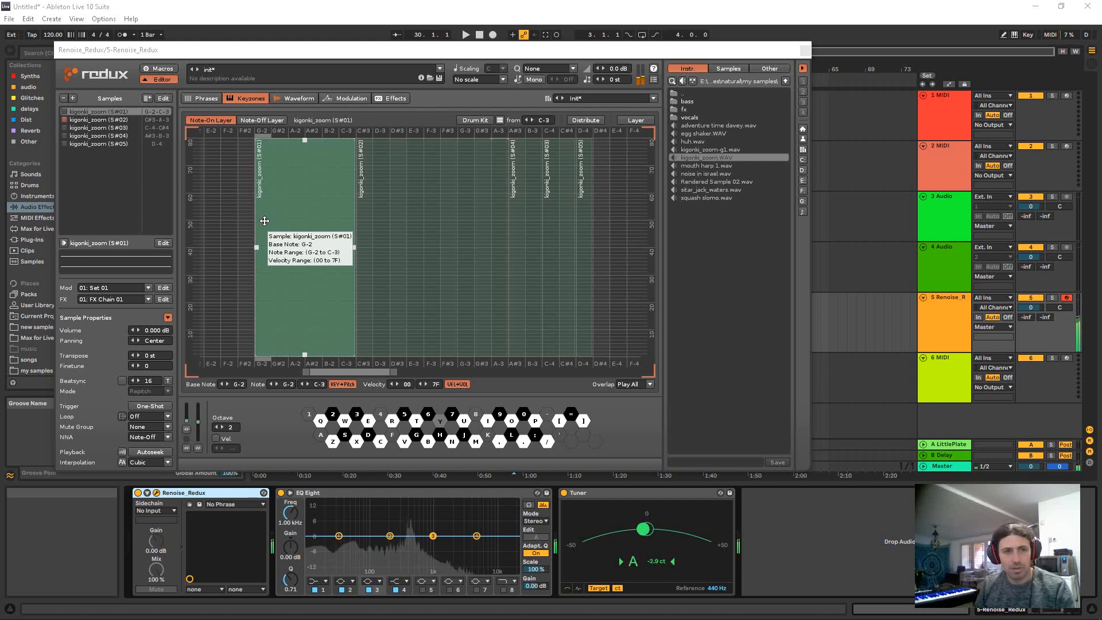
key(6)
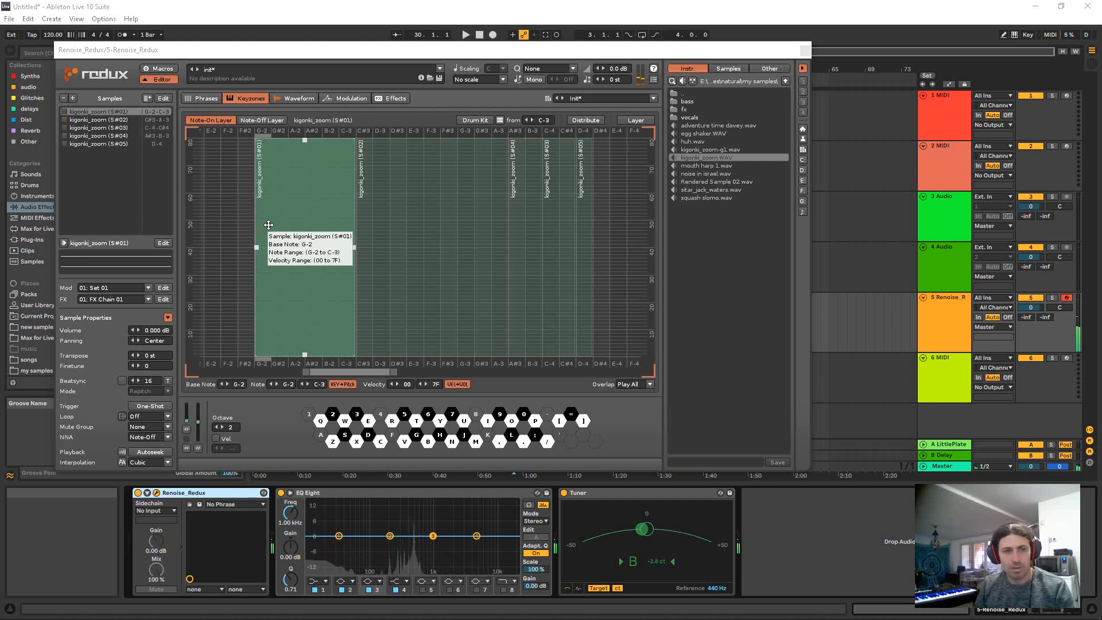
key(i)
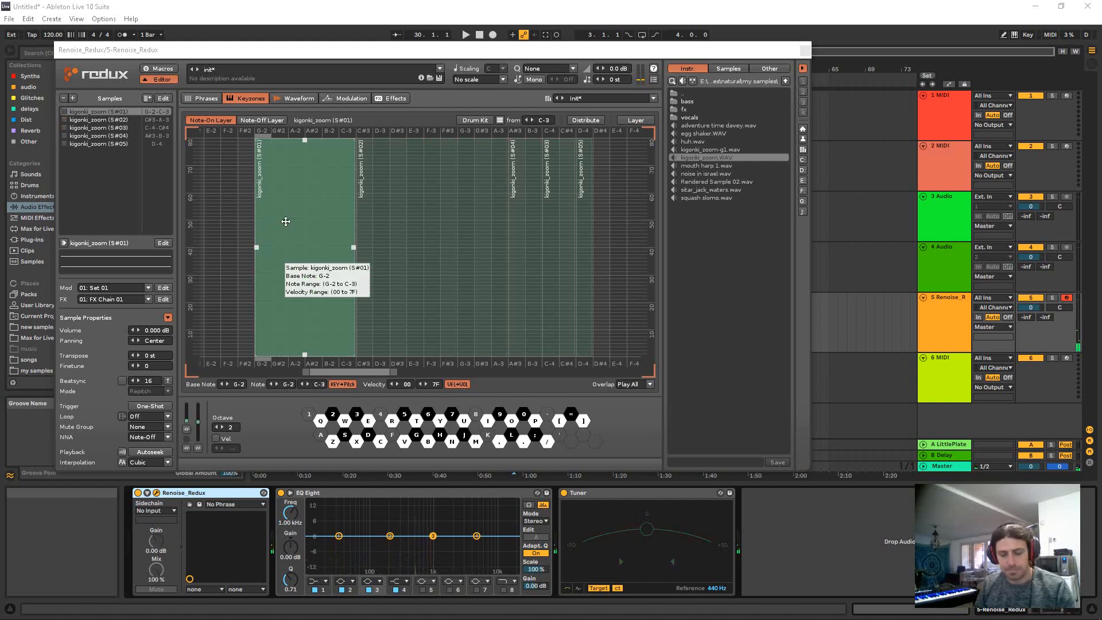
key(q)
key(w)
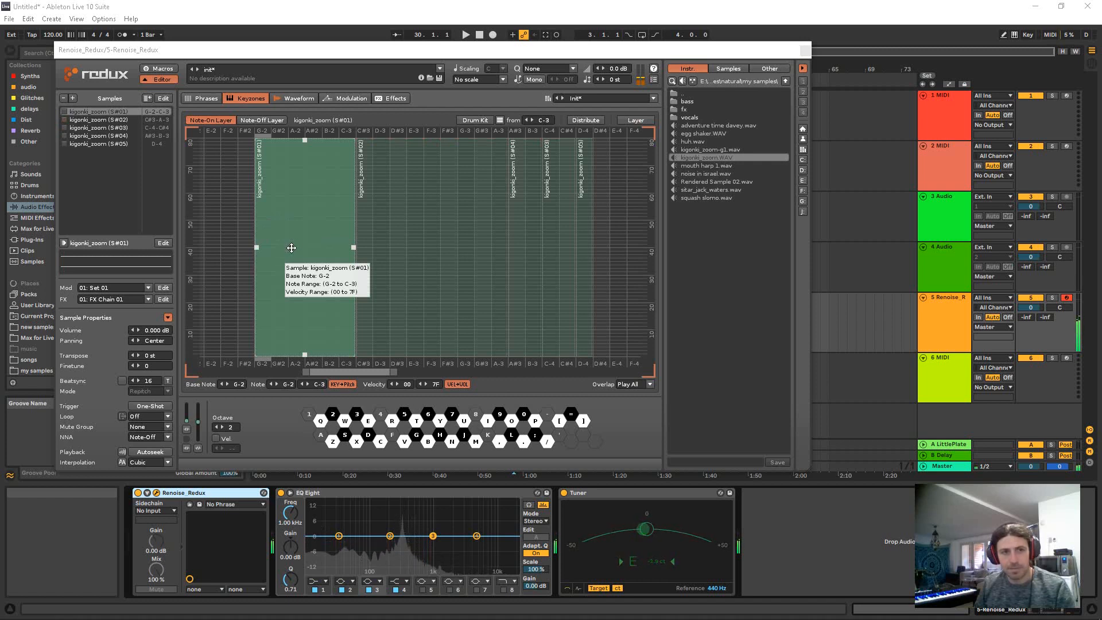
key(r)
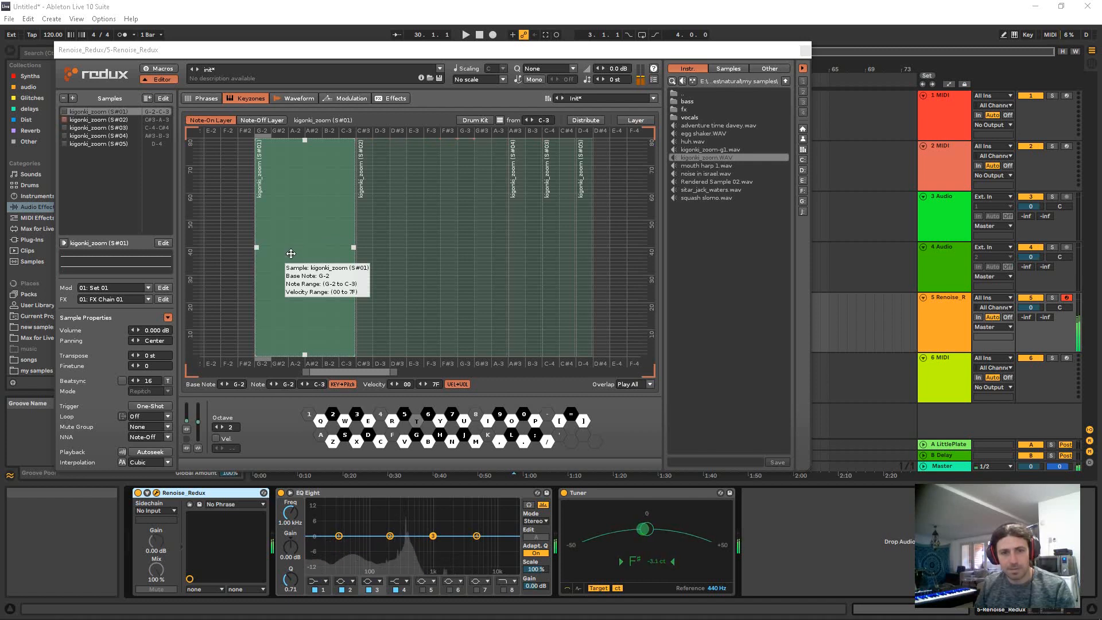
key(u)
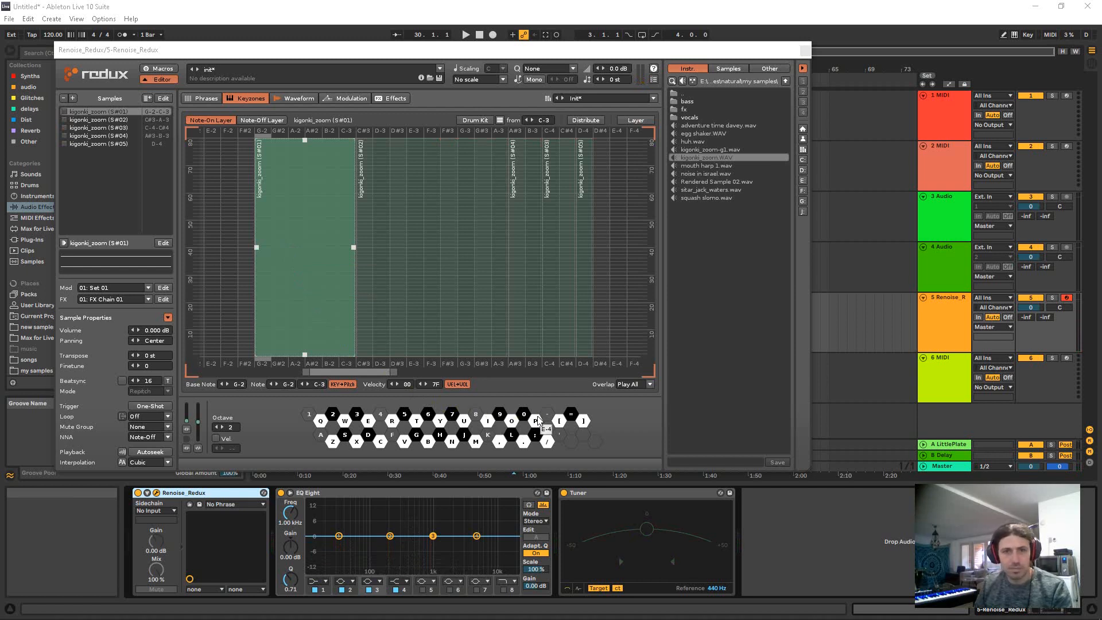
Step: Extend the fifth slice's keyzone upward so it covers D-4 through E-4
click(619, 174)
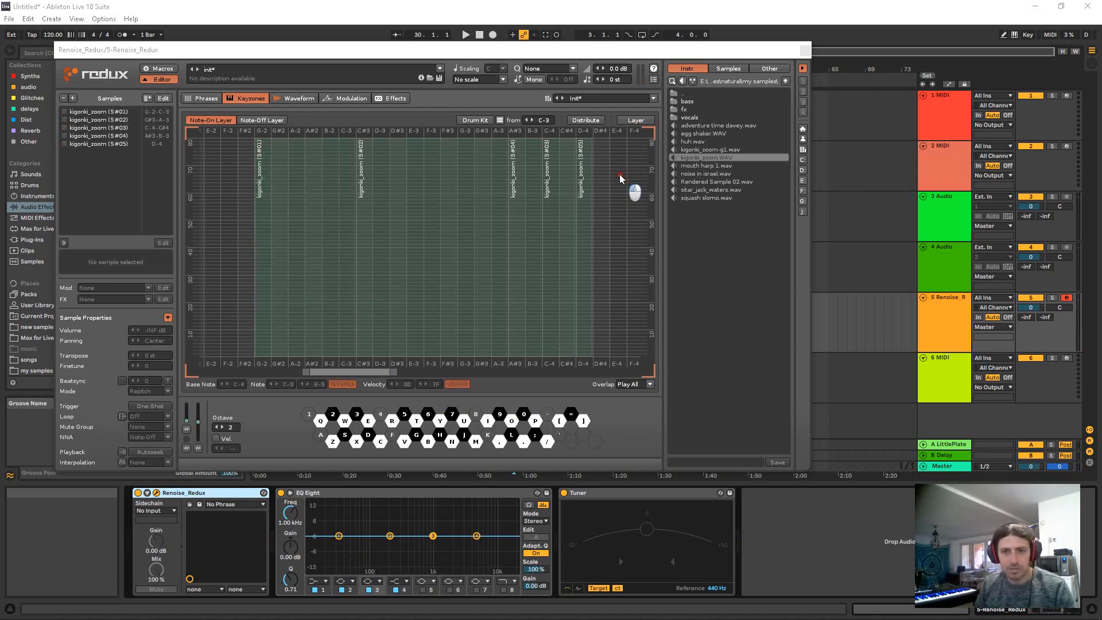
click(588, 216)
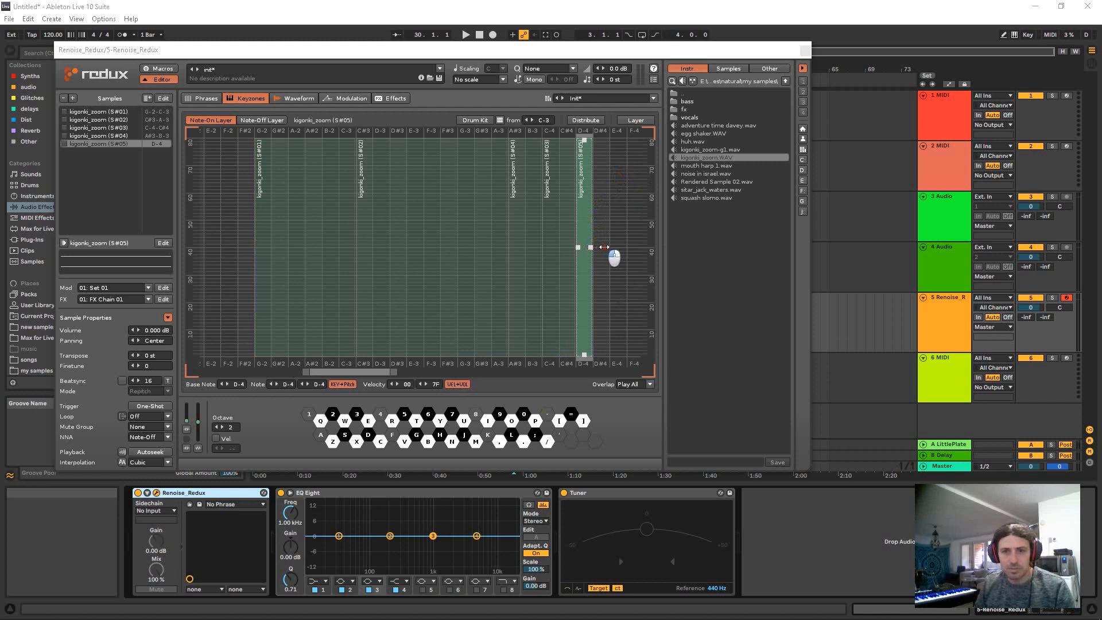
drag(603, 247, 637, 253)
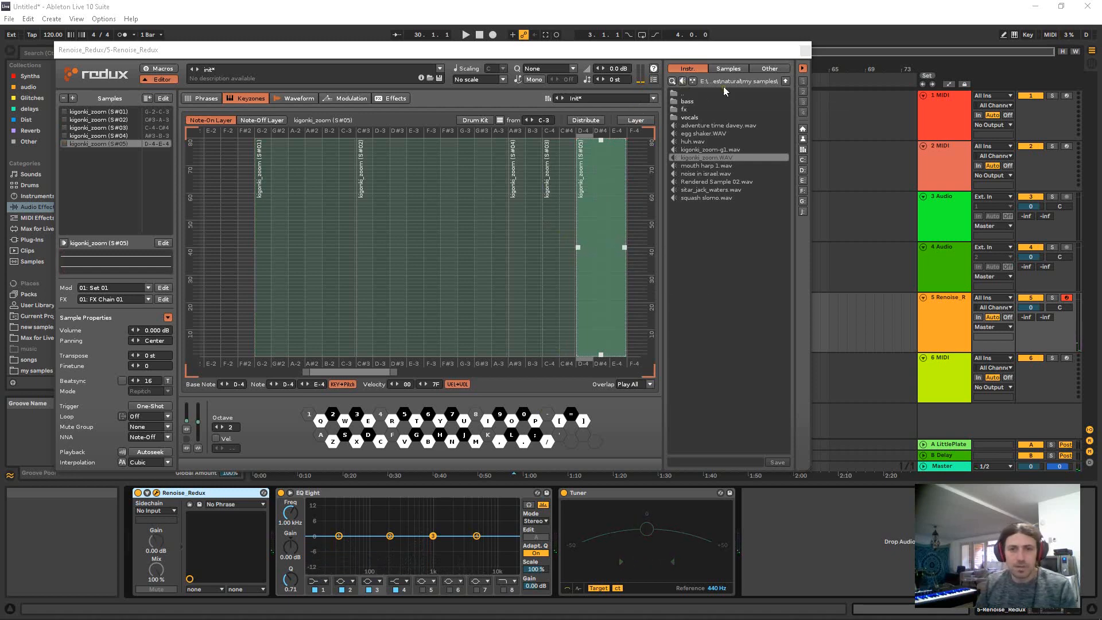
click(640, 177)
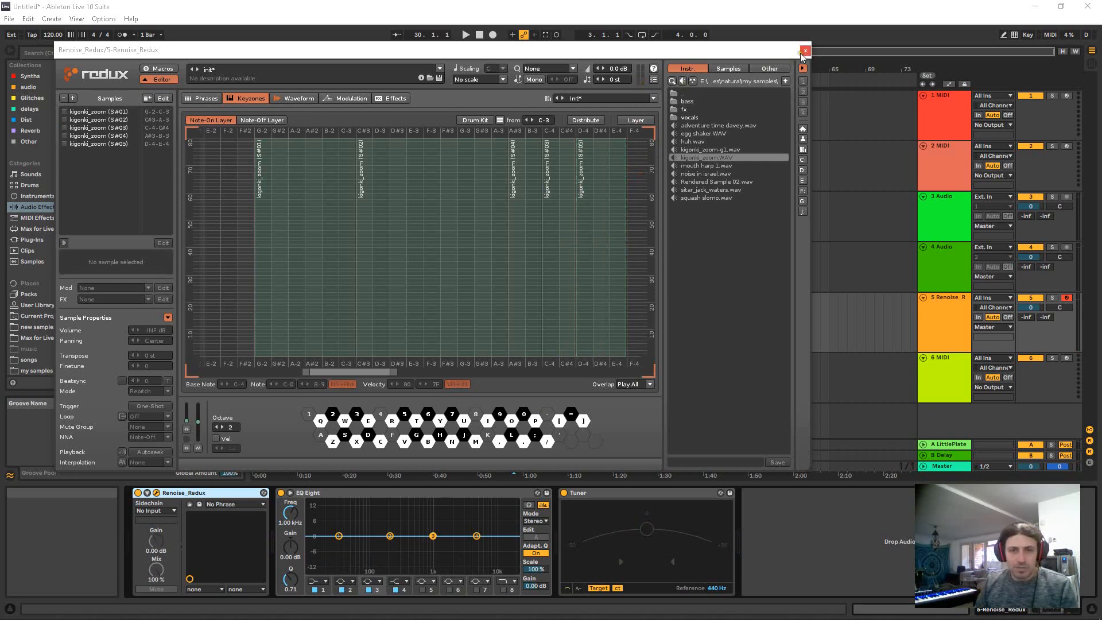
Step: Go through the five slices one by one to examine each keyzone's note range
click(137, 112)
click(135, 119)
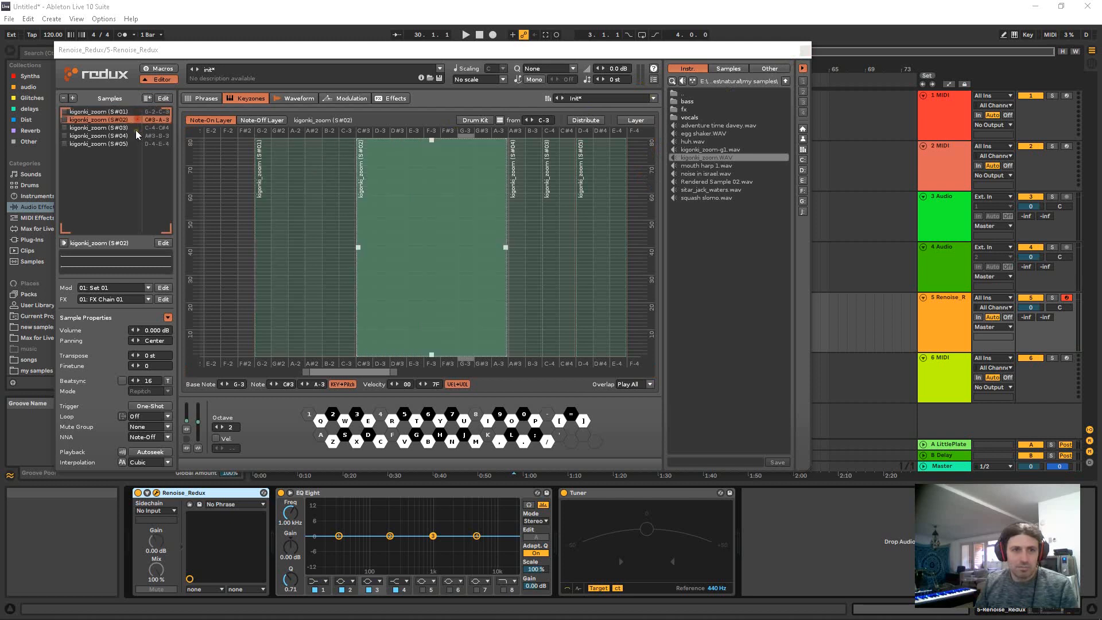
click(136, 128)
click(131, 136)
click(127, 144)
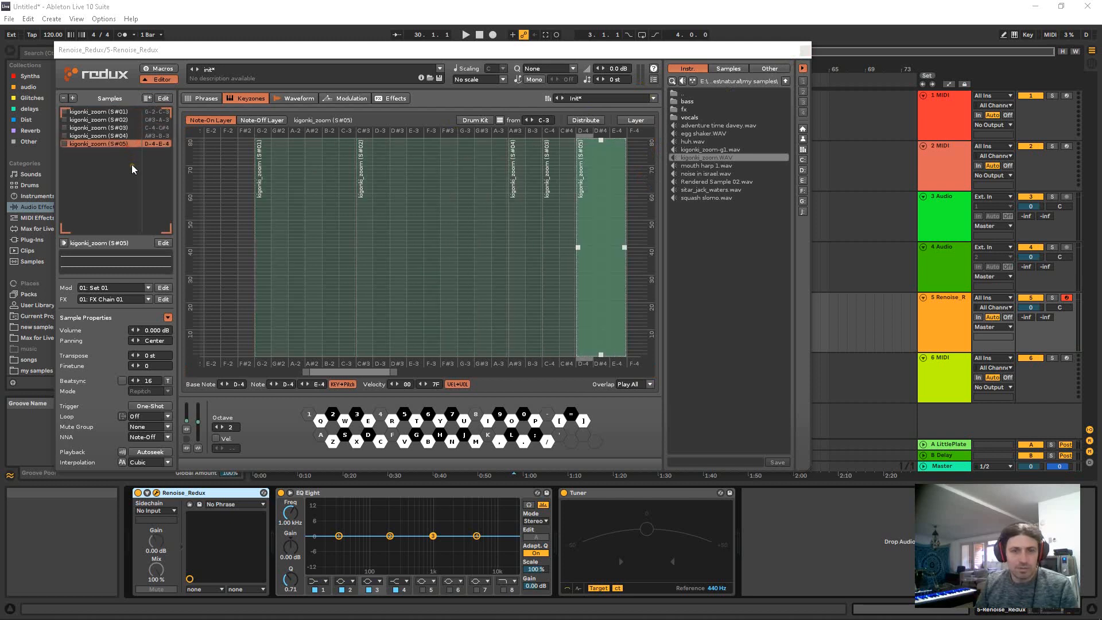
click(237, 244)
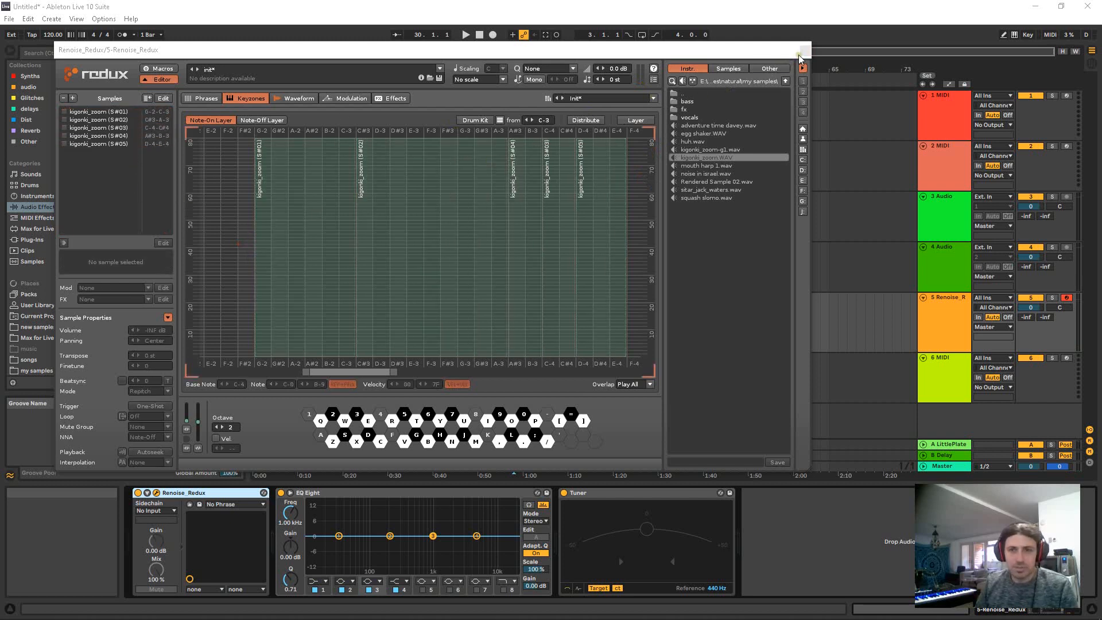
Step: Collapse the Redux editor to its compact keyboard view and audition the lowest mapped keys
click(211, 100)
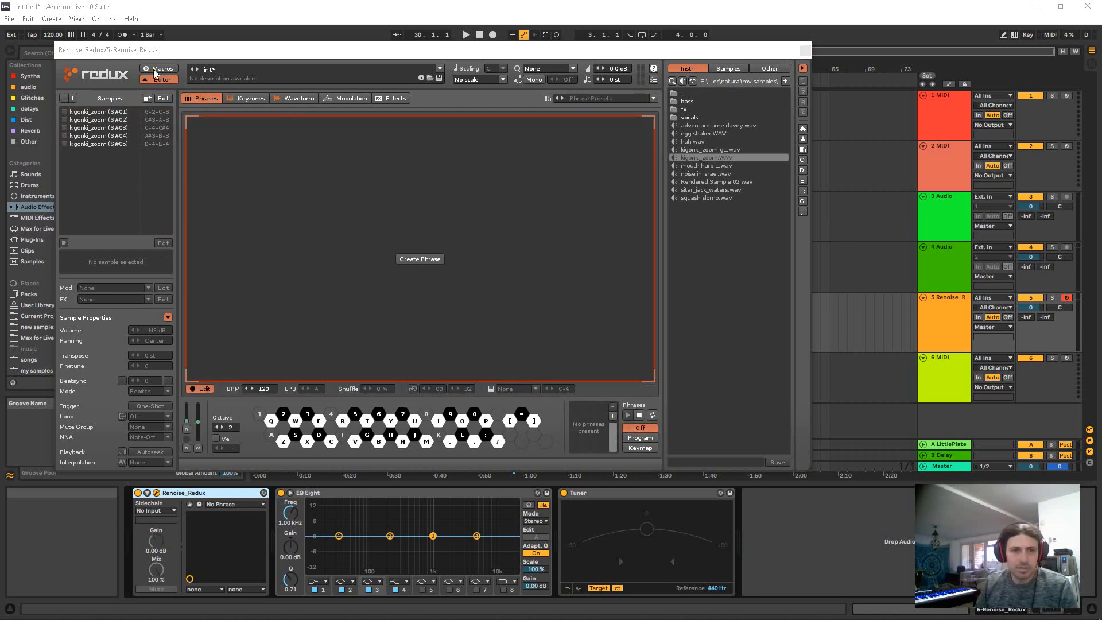
click(164, 81)
click(205, 138)
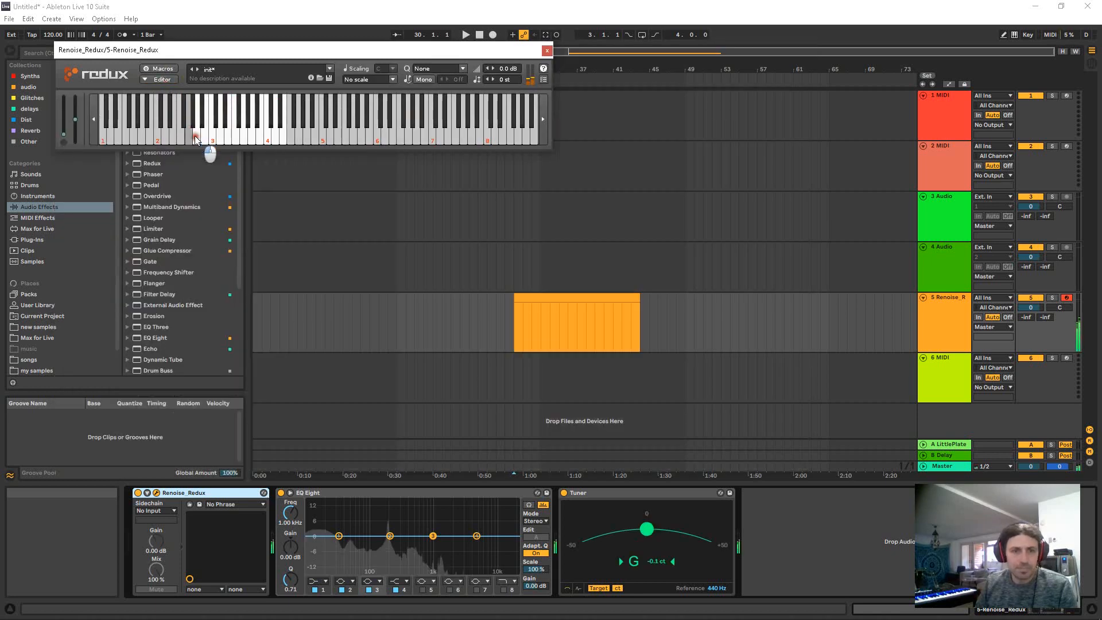
click(198, 131)
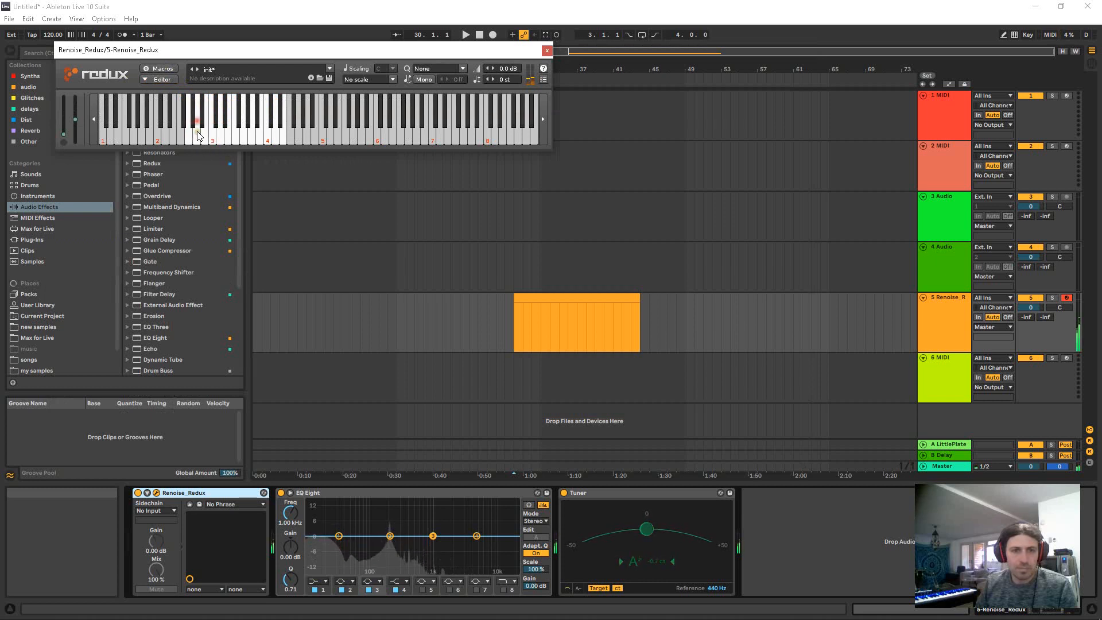
Step: Open the MIDI clip on the Redux track for note editing and enlarge the note editor
click(533, 297)
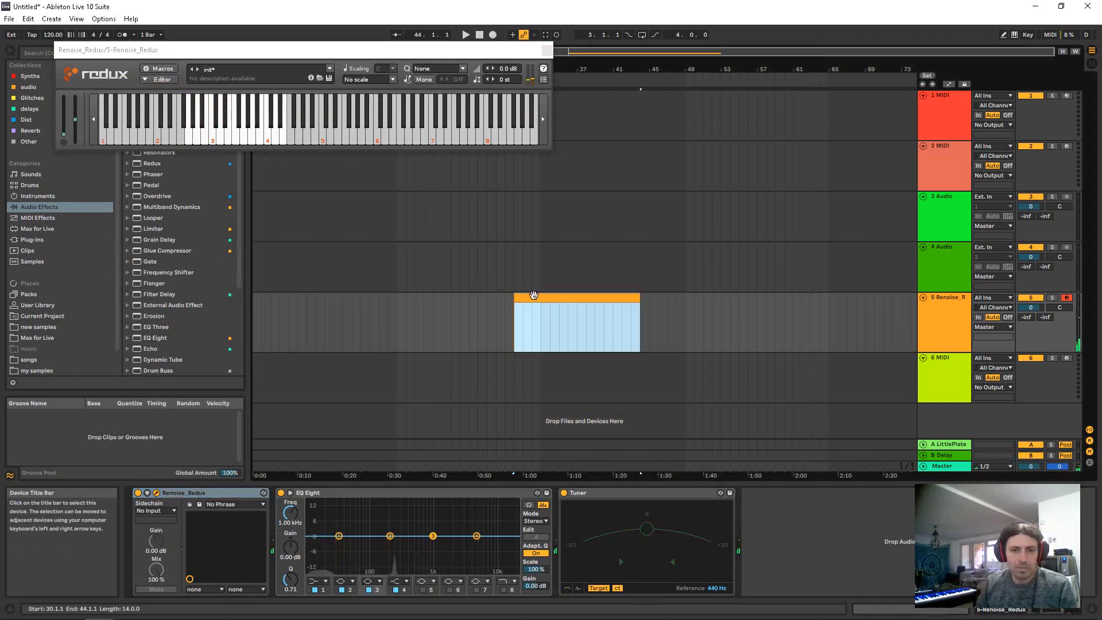
click(941, 311)
click(886, 610)
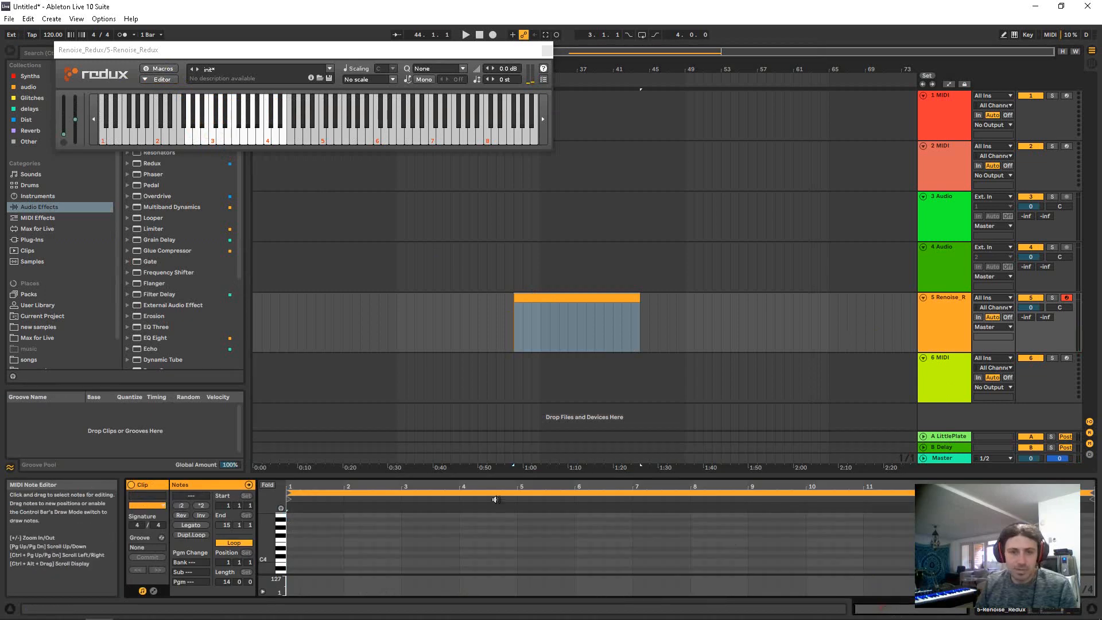
drag(411, 472, 410, 344)
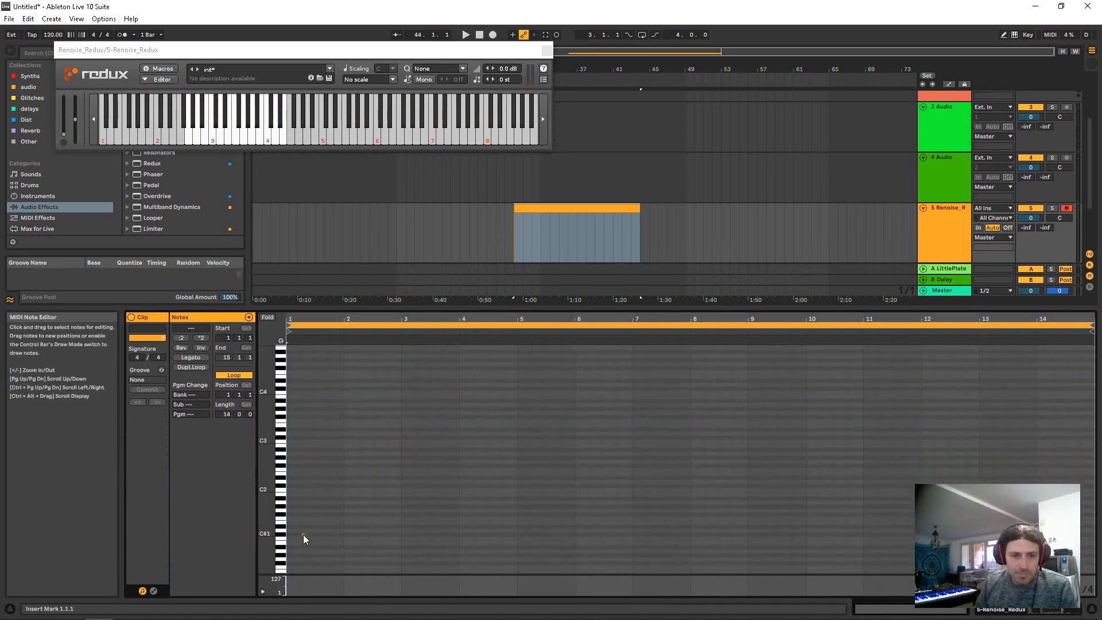
Step: Draw one-beat notes G0, A#0, G#0, D#1, A#0 and C1 from the clip's start and play the melody
click(190, 140)
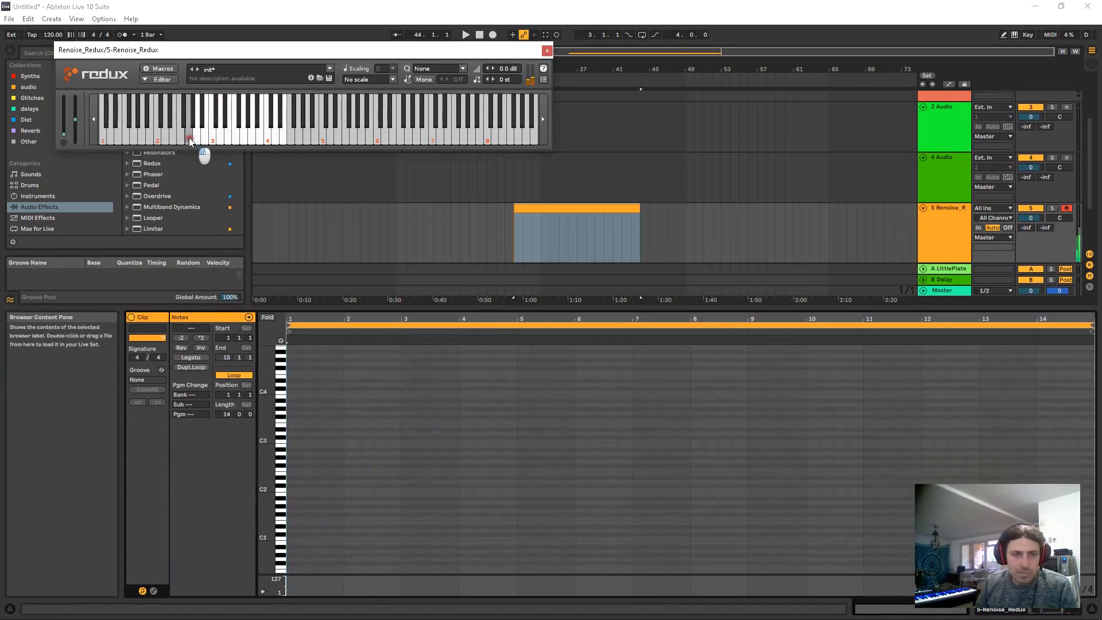
scroll(324, 465, down, 2)
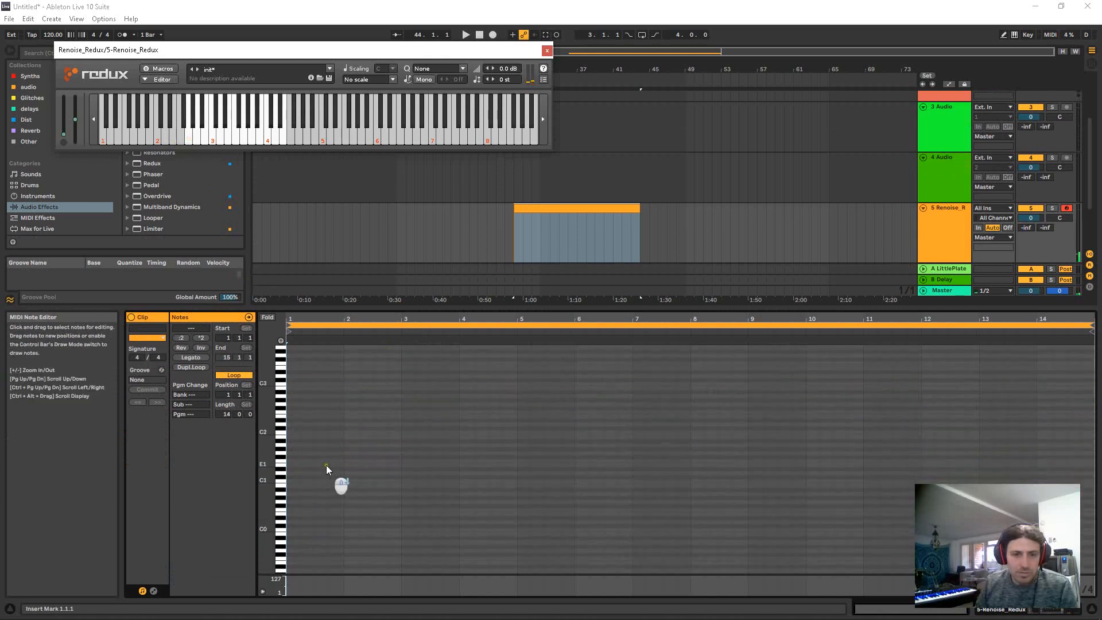
key(b)
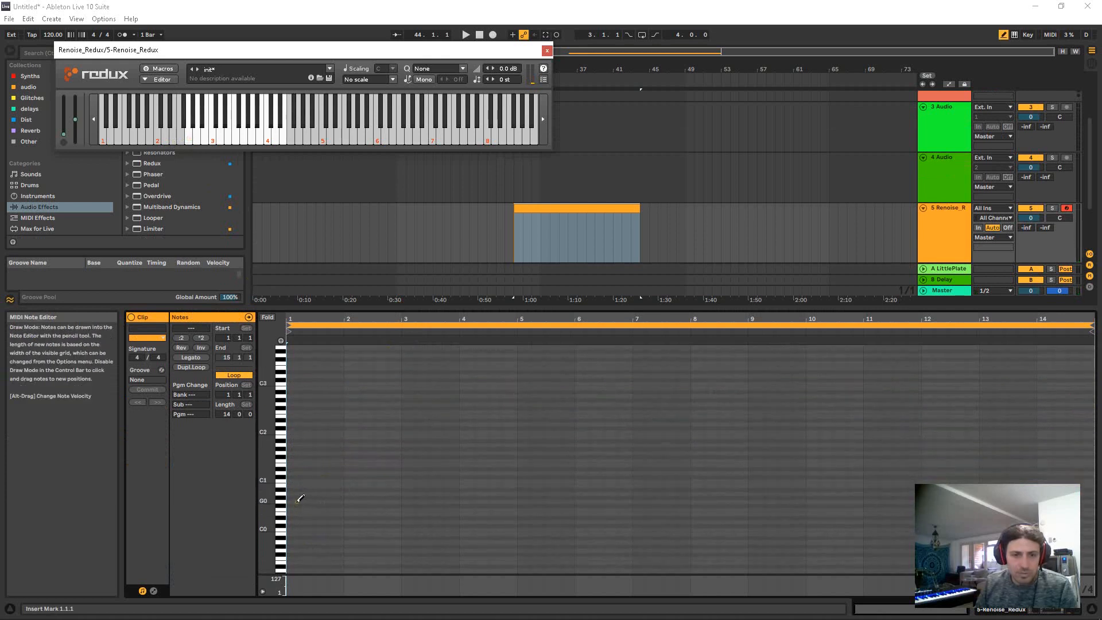
click(295, 500)
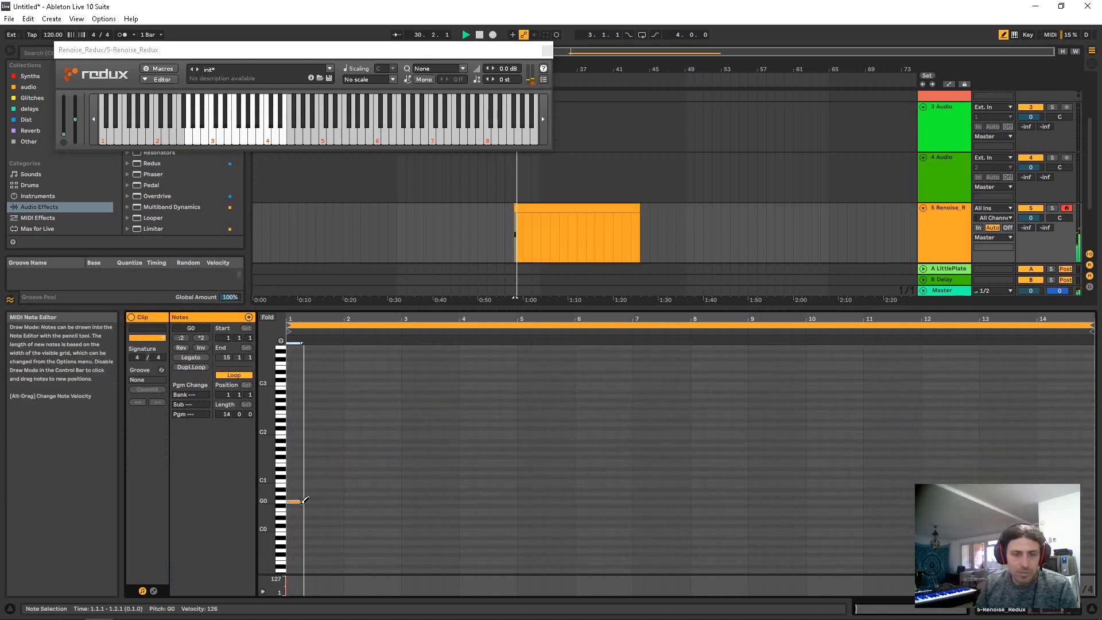
click(307, 488)
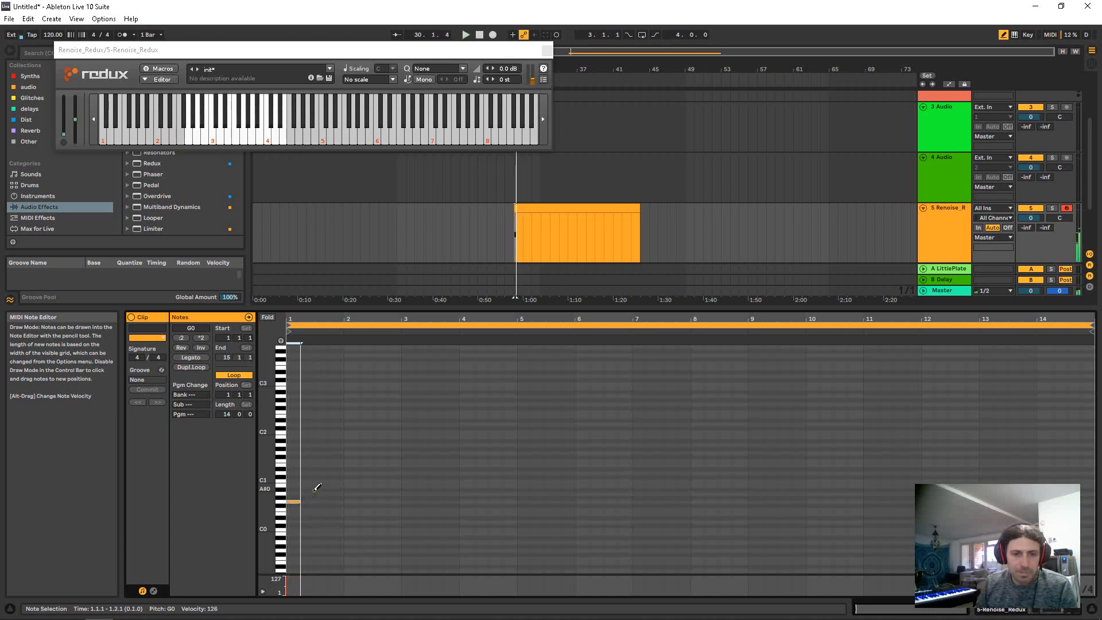
click(321, 497)
click(364, 481)
click(351, 490)
click(336, 469)
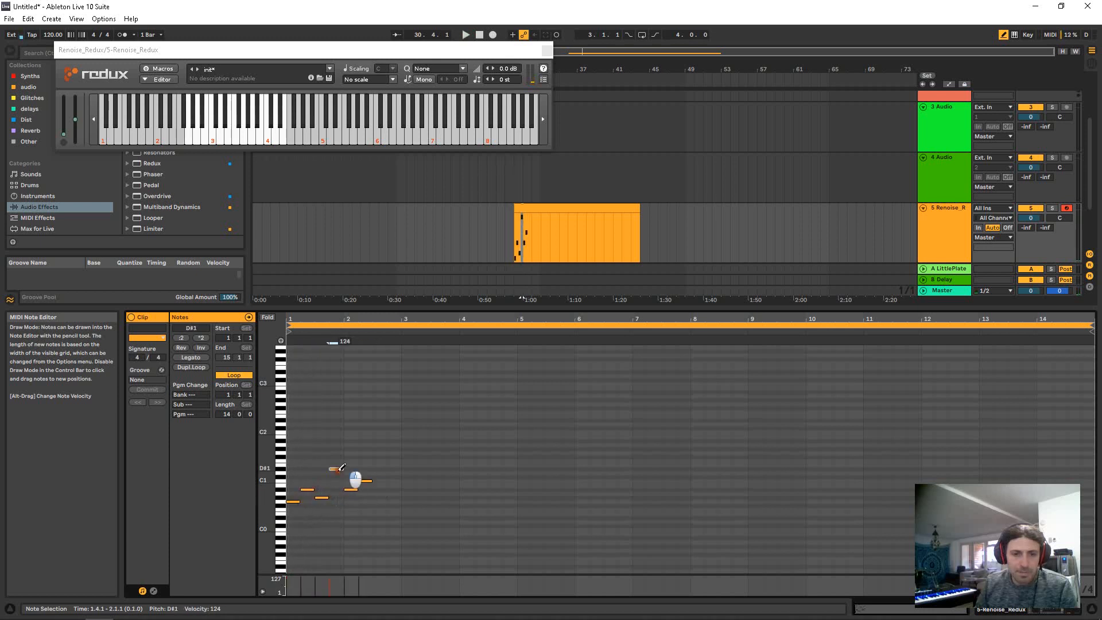
key(space)
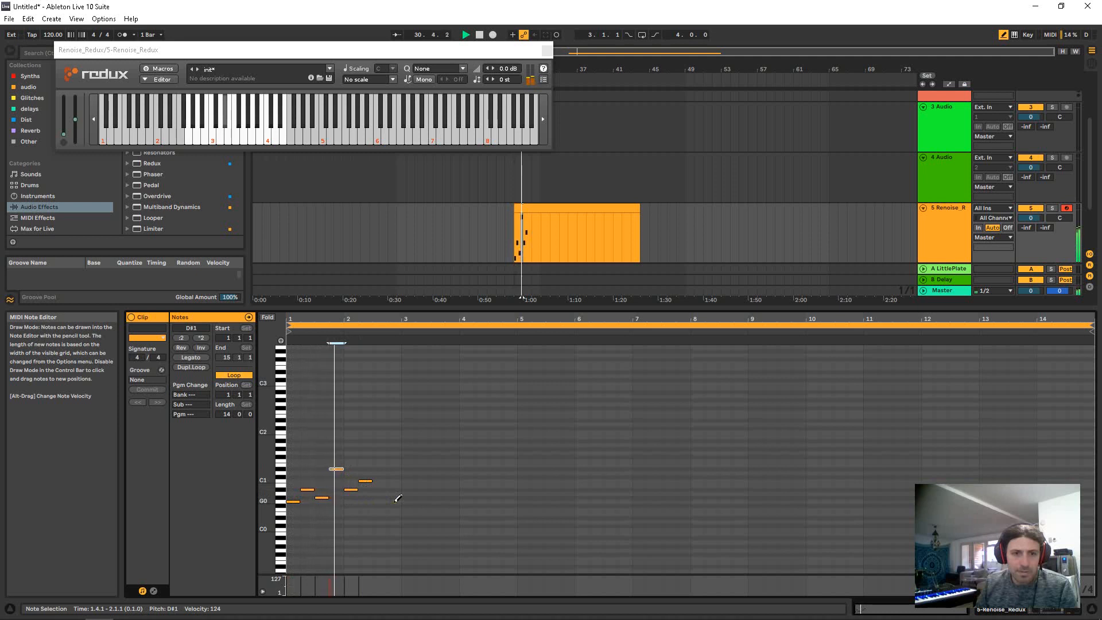
key(b)
key(space)
Step: Lengthen all six notes together to three beats each so they overlap, and play the phrase
key(ctrl+a)
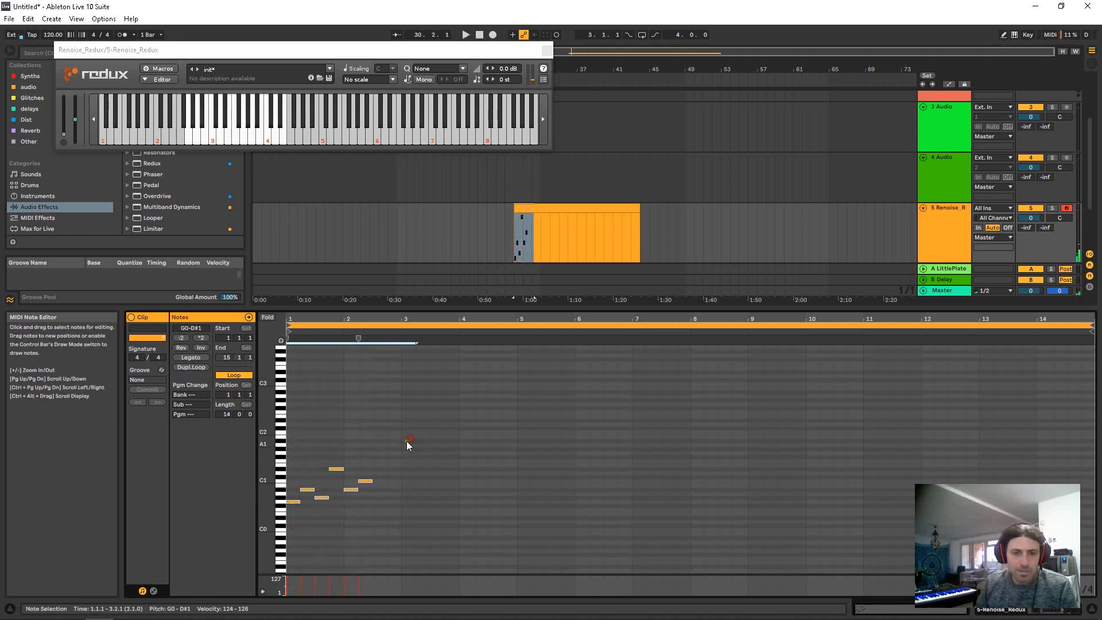
drag(371, 482, 400, 489)
key(space)
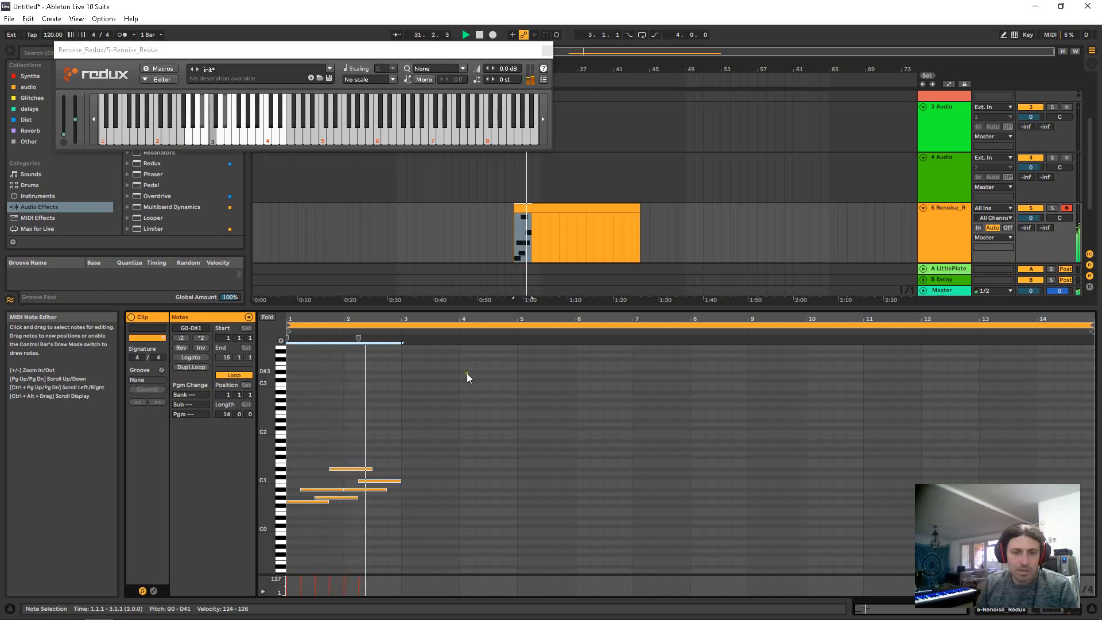
key(space)
Step: Shrink the note editor back down and reopen the full Redux editor, moving its window slightly lower
drag(492, 301, 511, 477)
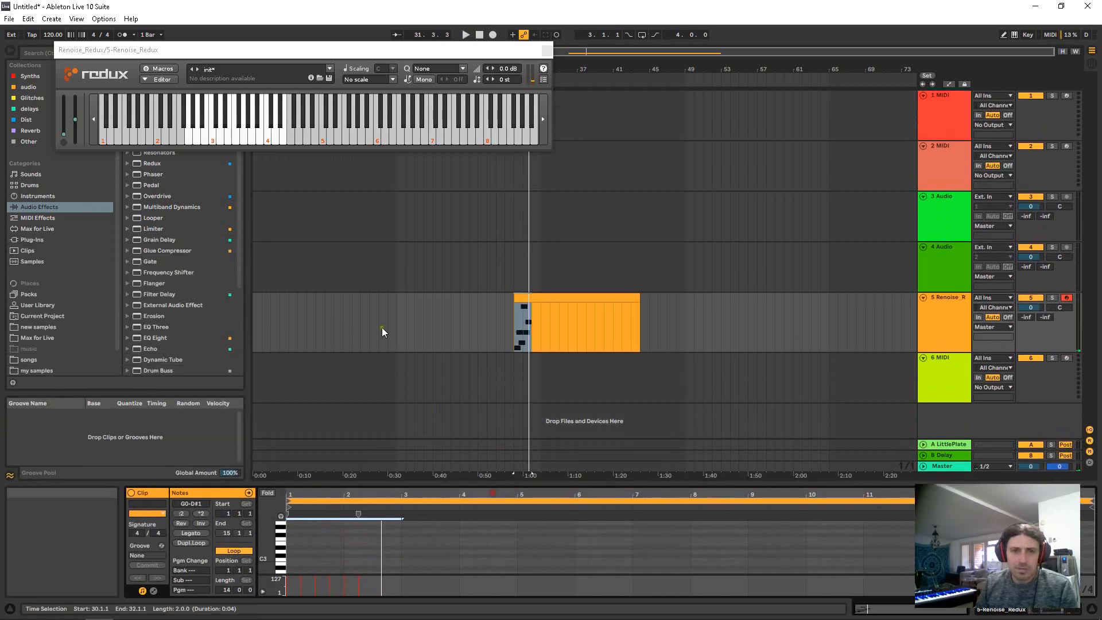
click(160, 79)
drag(288, 49, 275, 79)
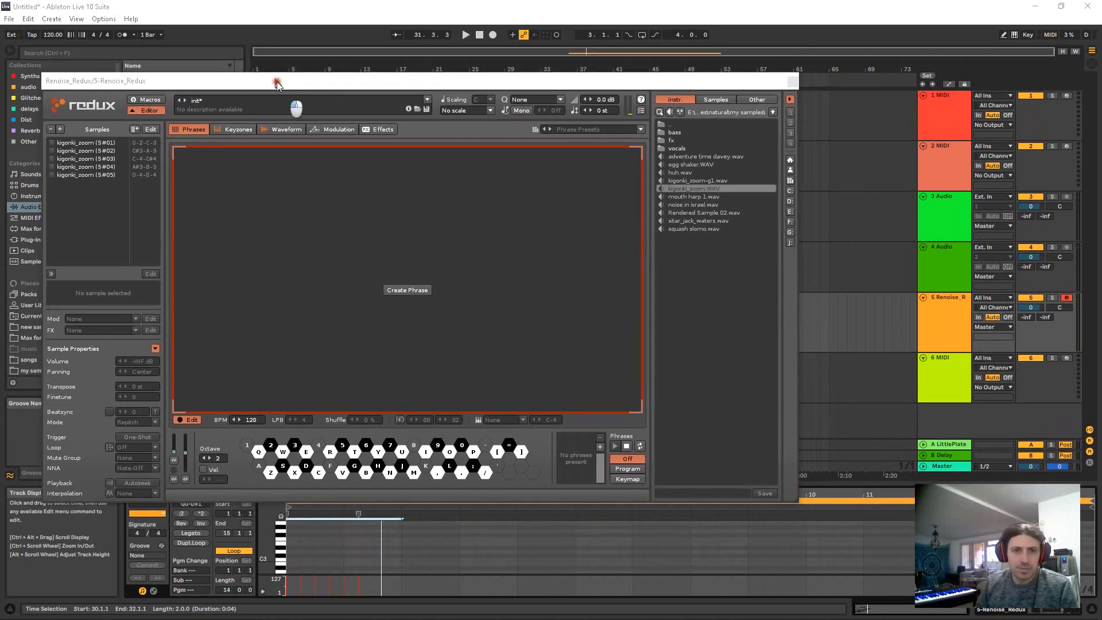
Step: Try a pitch AHDSR modulation with an 899 ms attack on the phrase, and remove the device after auditioning it
click(338, 128)
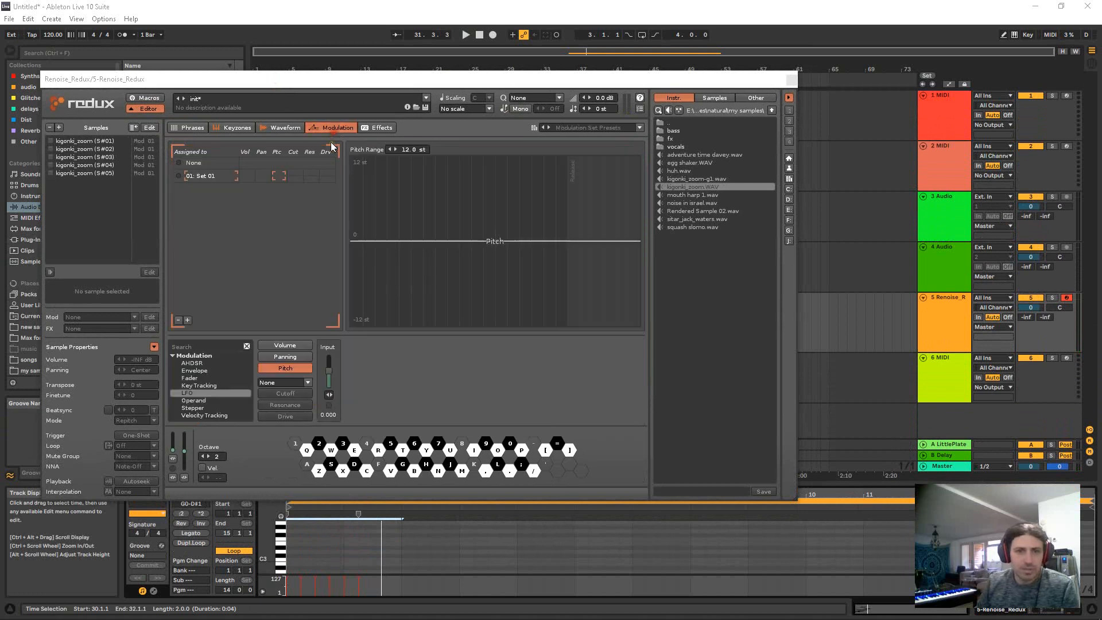
double_click(205, 363)
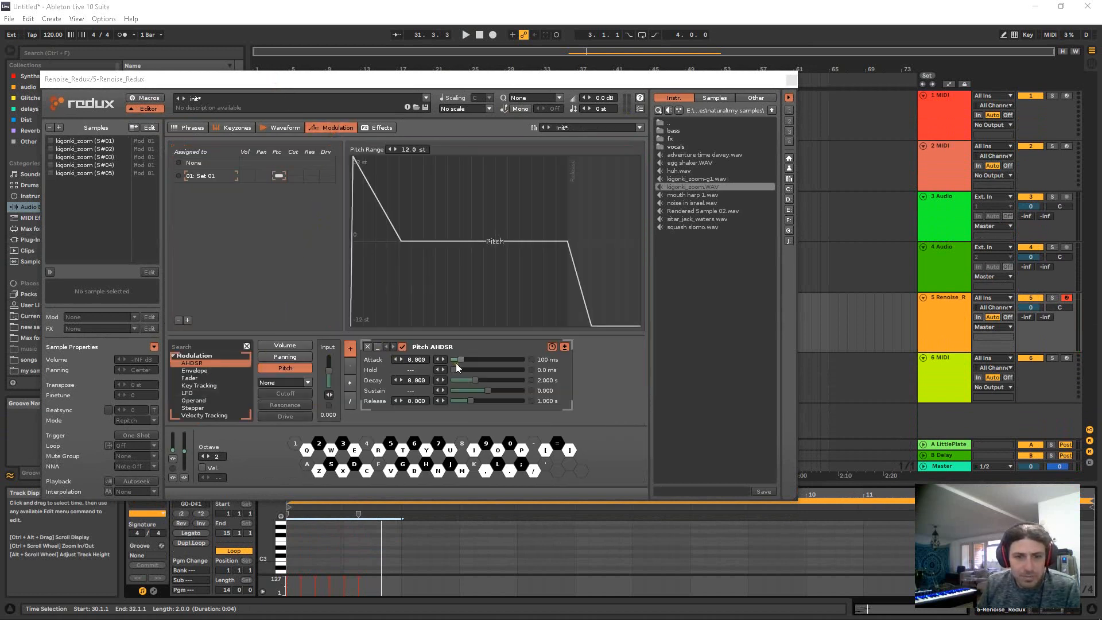
drag(456, 363, 470, 359)
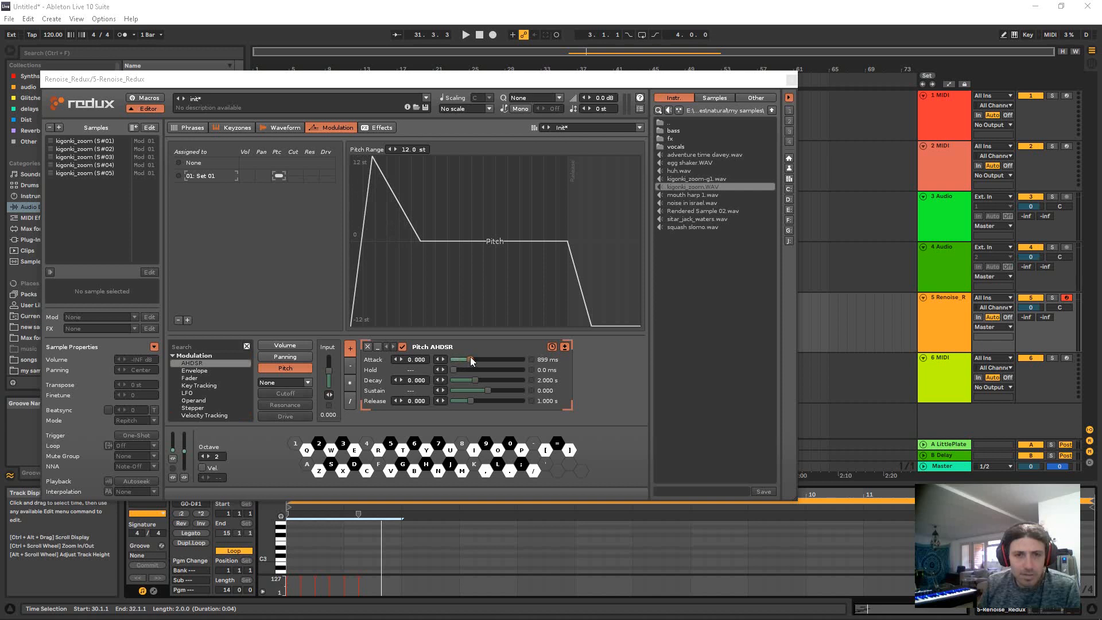
click(434, 5)
key(space)
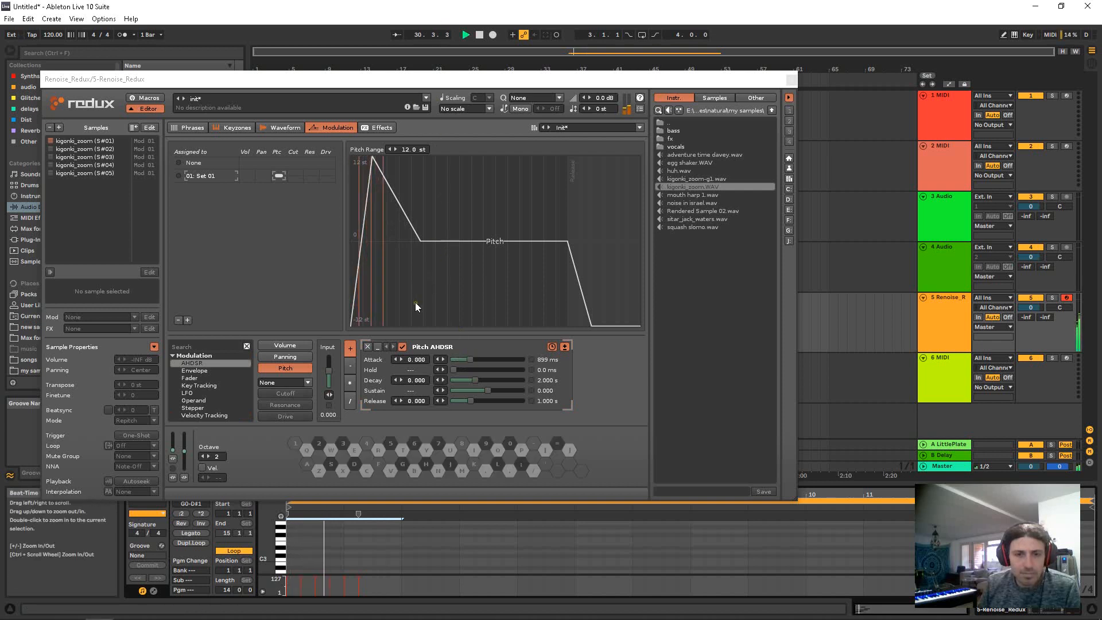
key(space)
click(366, 347)
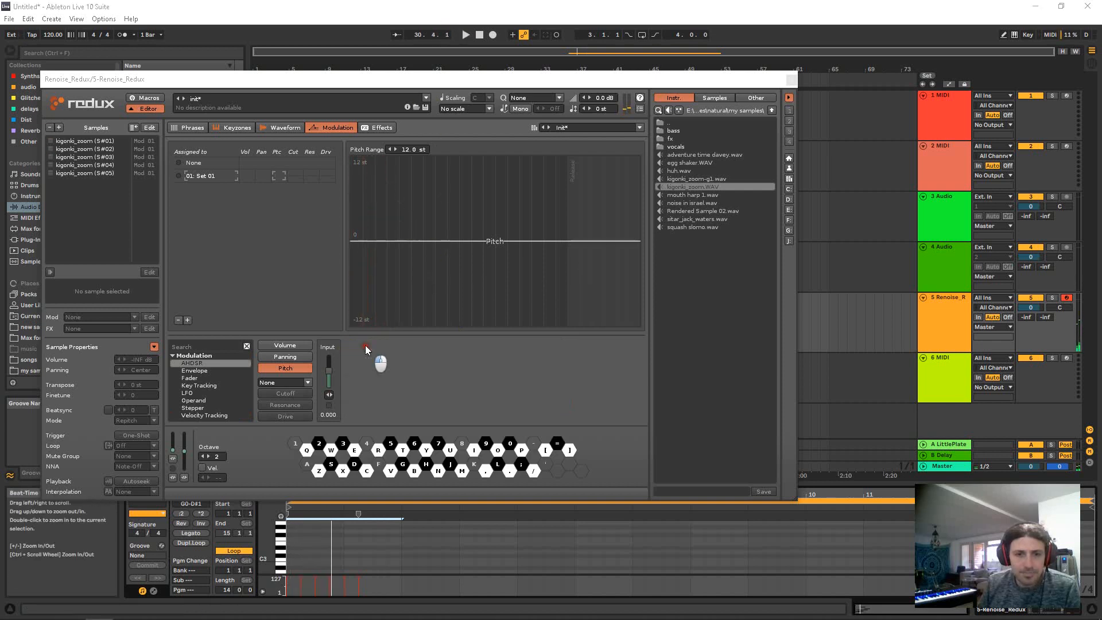
Step: Add an AHDSR envelope to the volume modulation, set its attack to 189 ms and play the phrase
click(285, 345)
drag(213, 366, 357, 370)
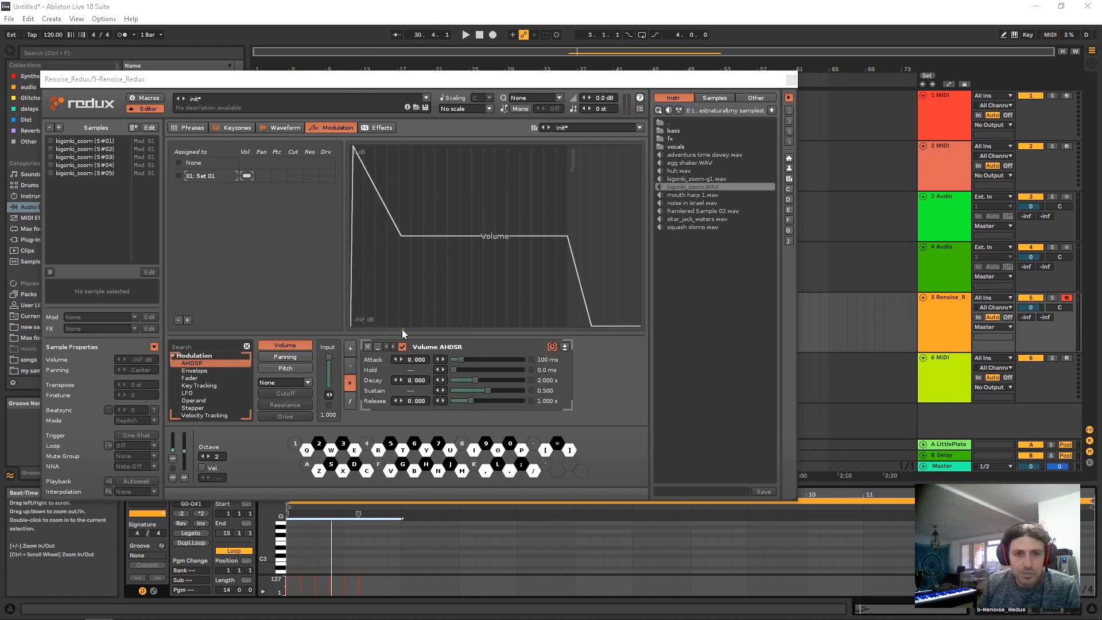
drag(452, 360, 464, 360)
key(space)
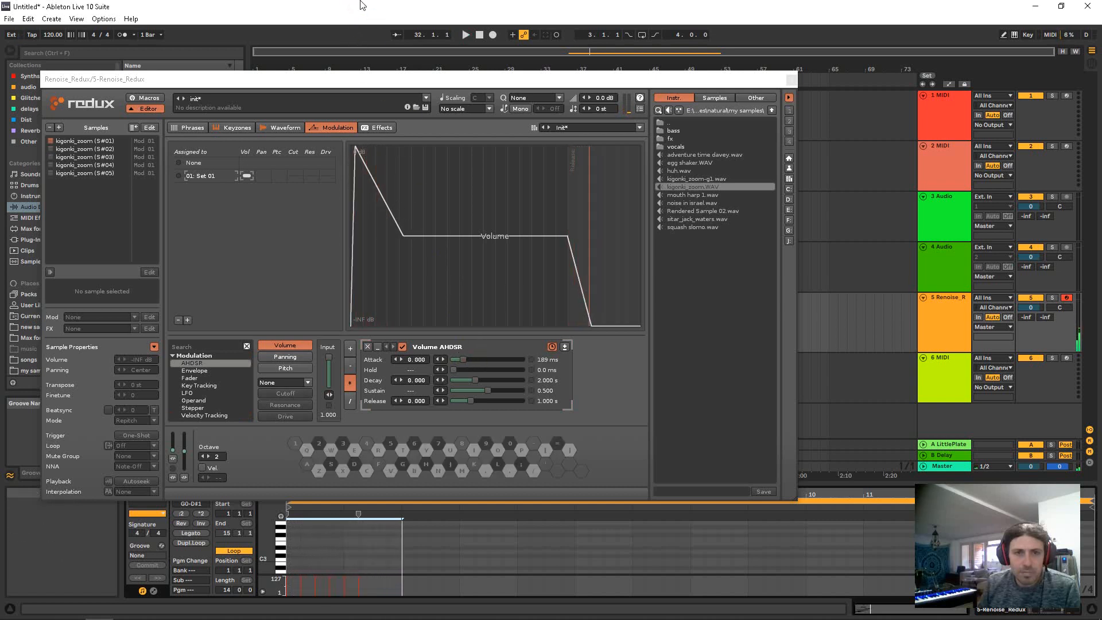
key(space)
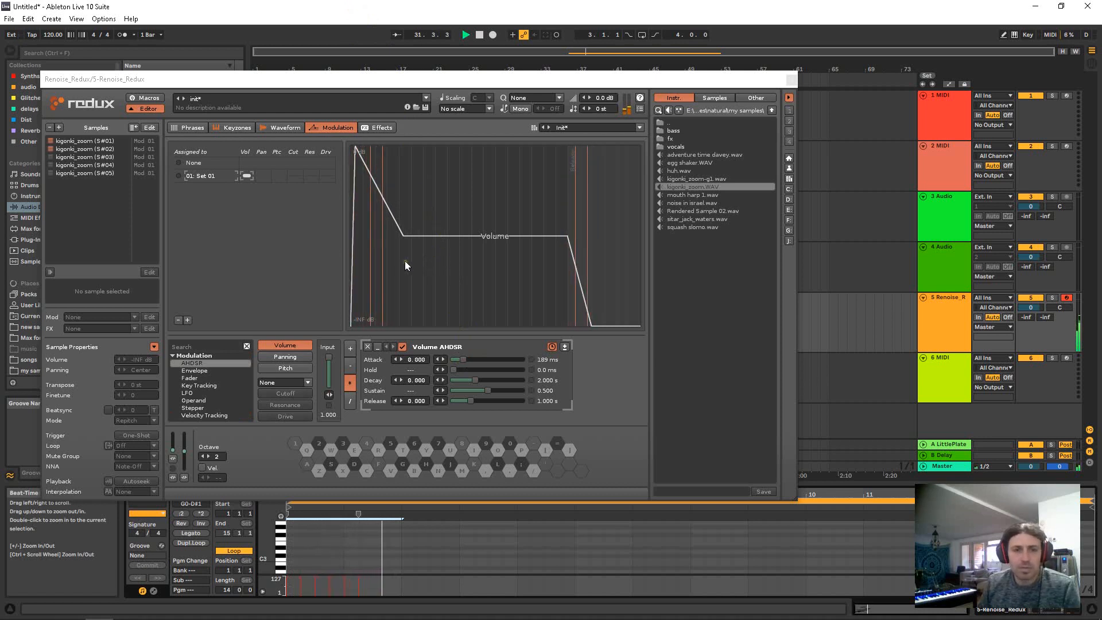
Step: Browse the available effects, add an mpReverb to FX Chain 01, bring up the track's device chain and play the phrase
click(376, 127)
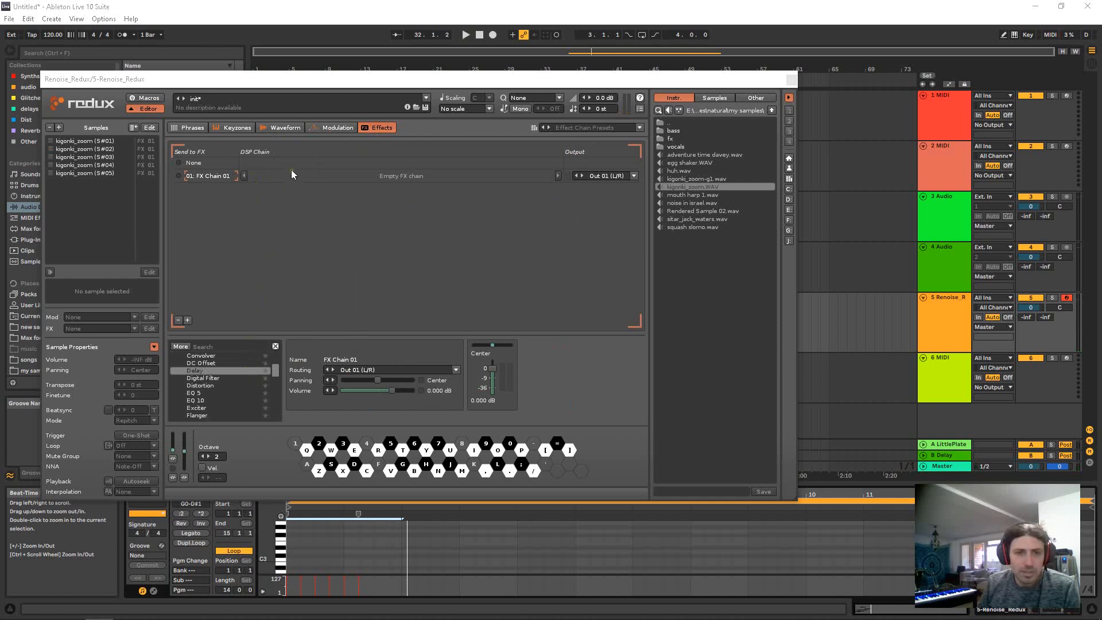
scroll(233, 384, up, 5)
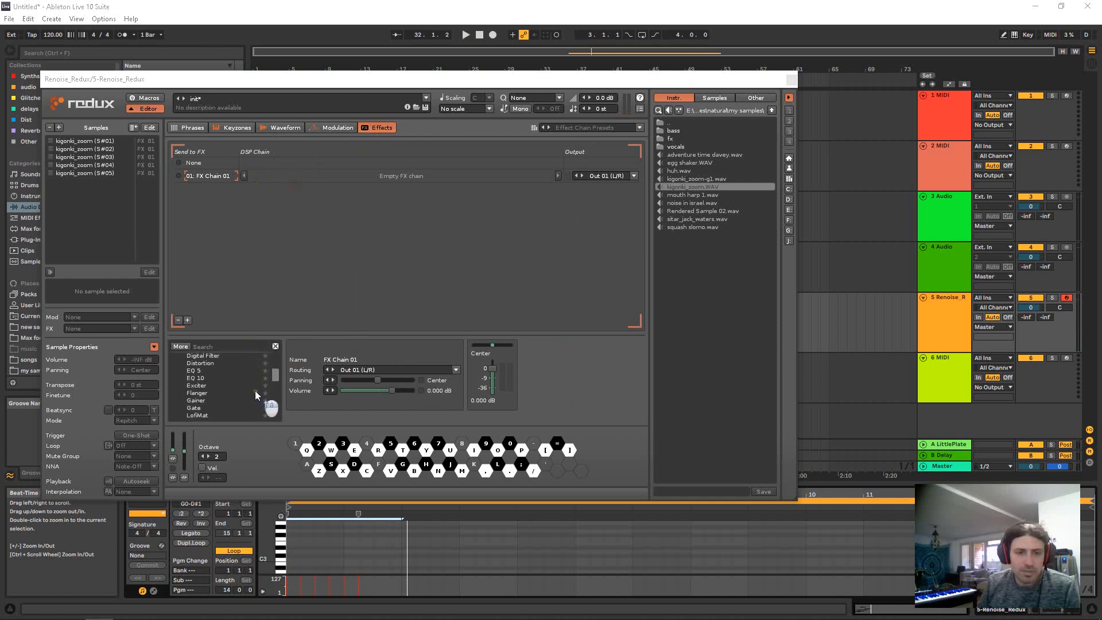
scroll(250, 376, down, 6)
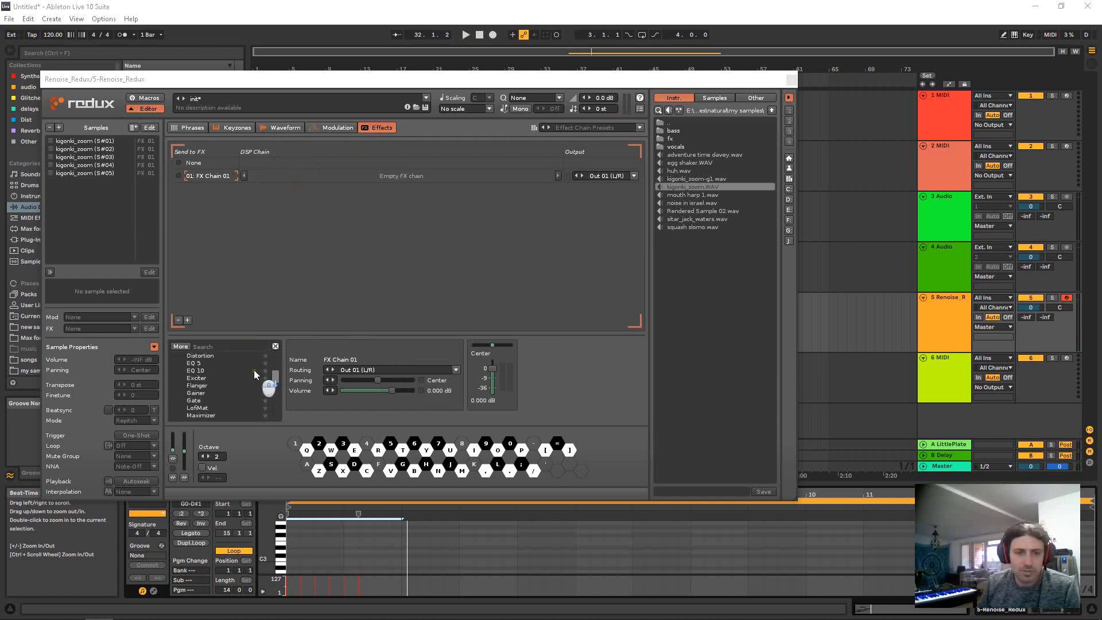
scroll(251, 388, down, 4)
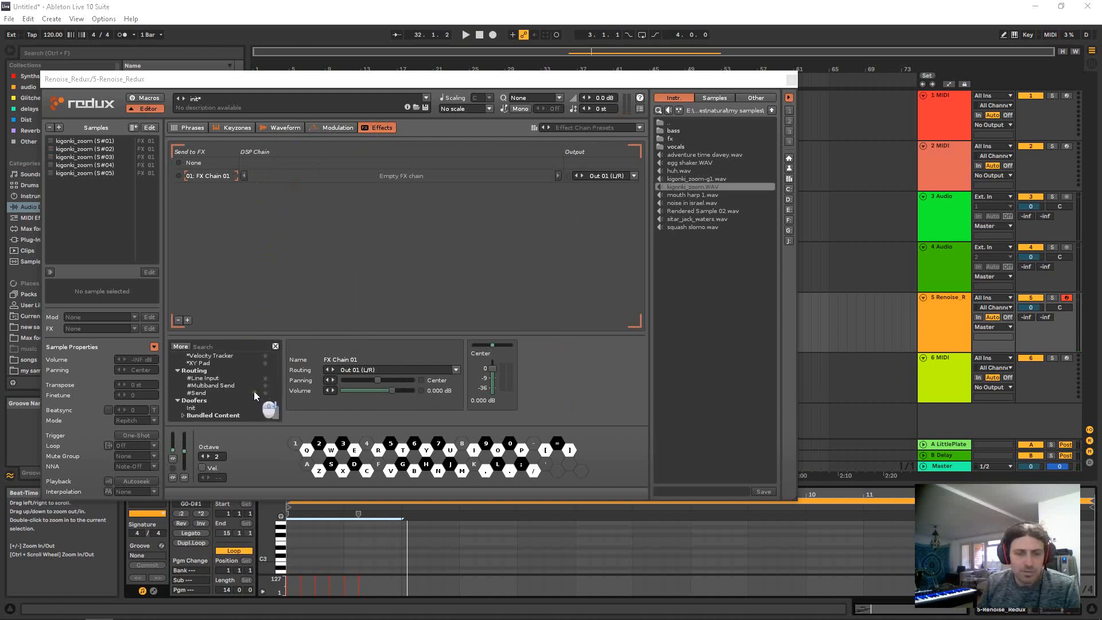
scroll(278, 408, up, 7)
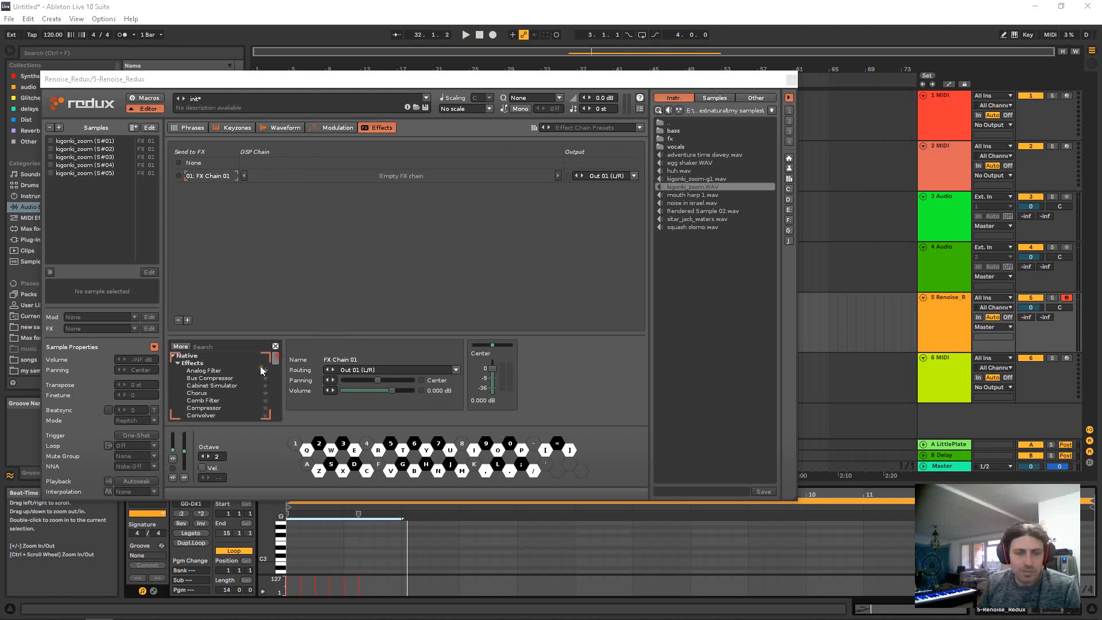
scroll(257, 375, down, 3)
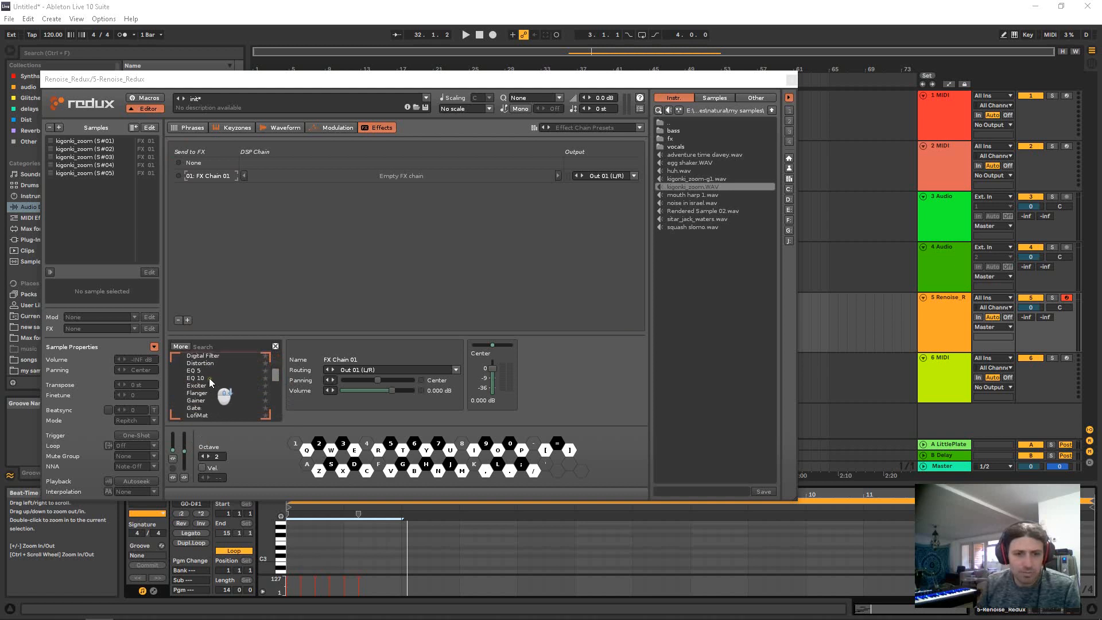
scroll(215, 383, down, 9)
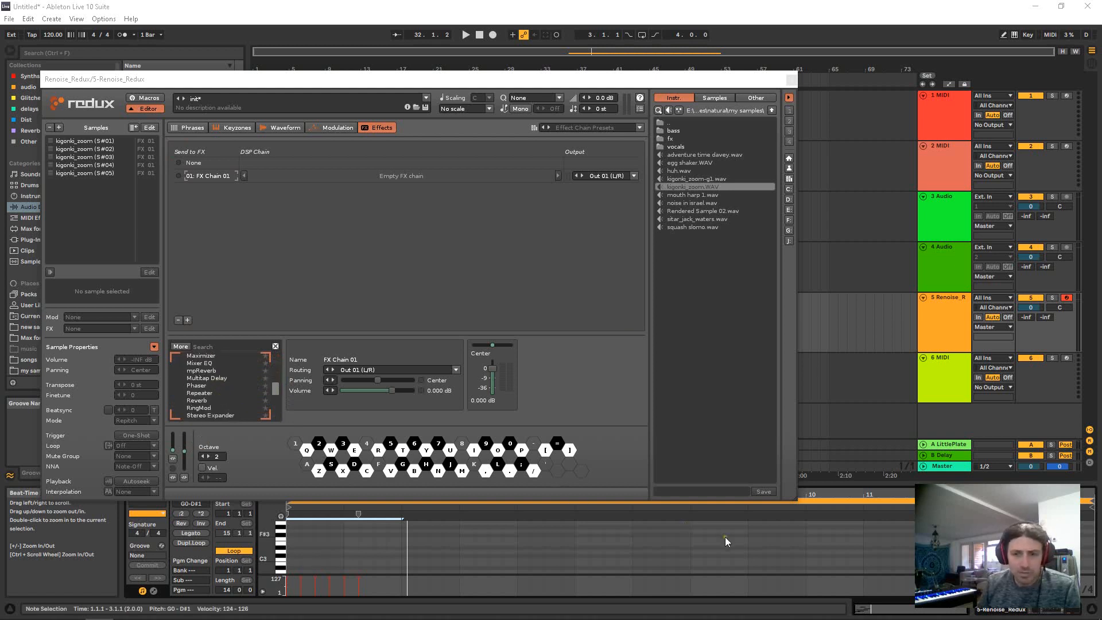
click(986, 609)
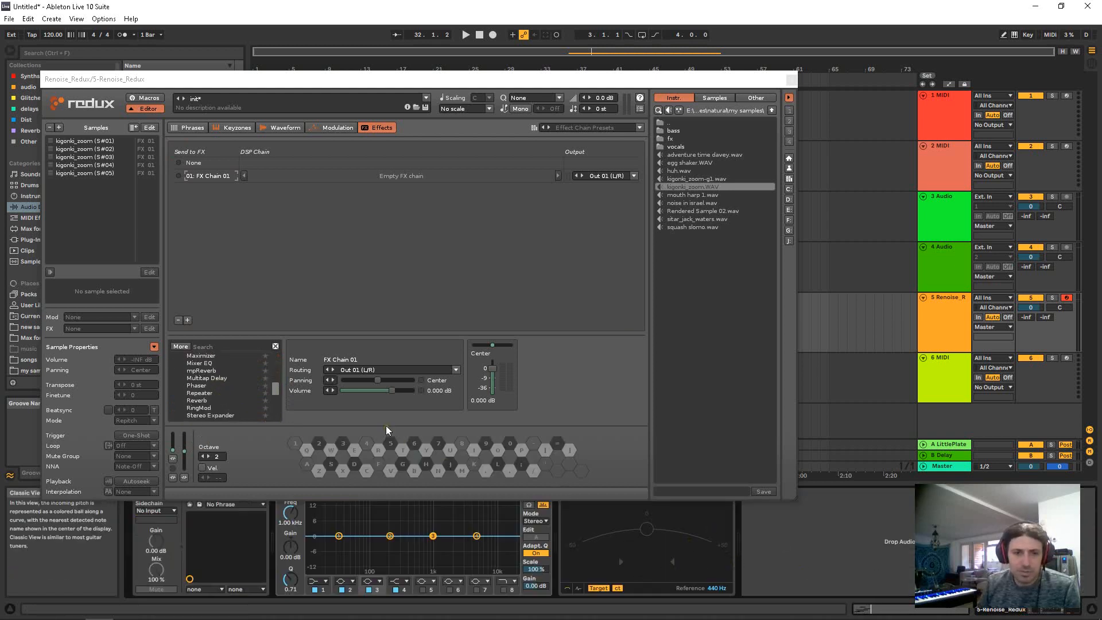
double_click(210, 370)
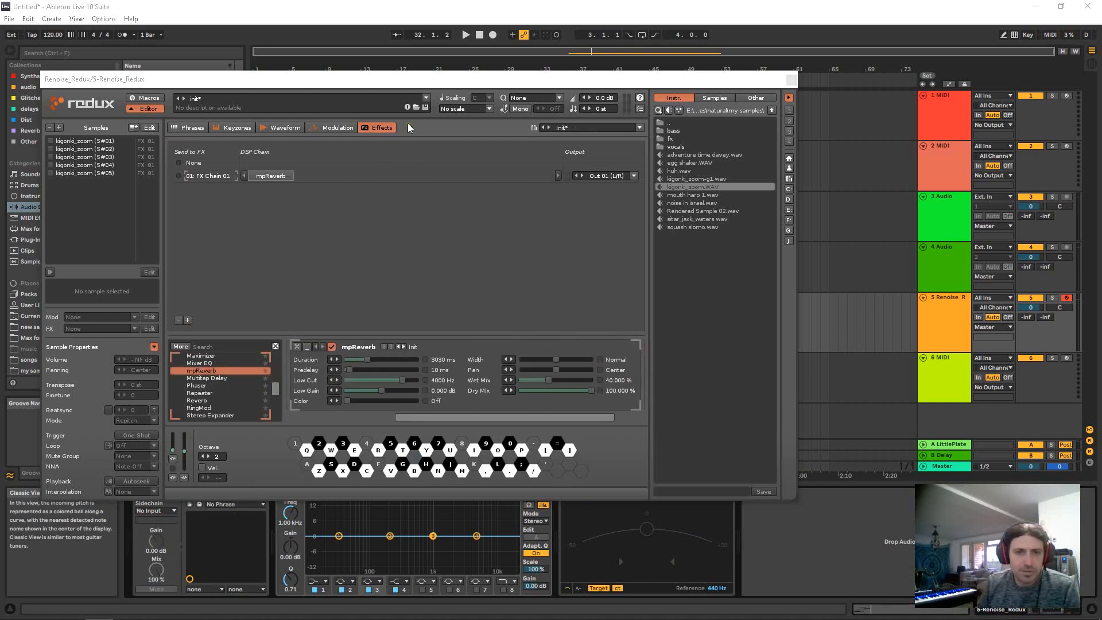
key(space)
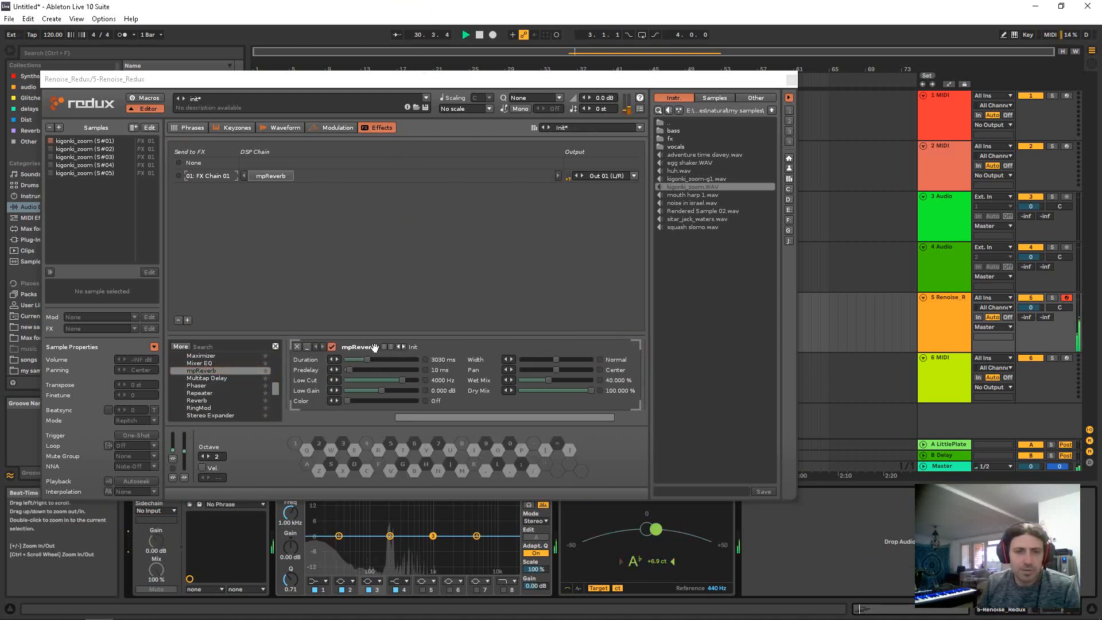
Step: Add a Delay after the mpReverb, set its right delay to 3 lines (375 ms) and play the phrase
scroll(231, 390, up, 3)
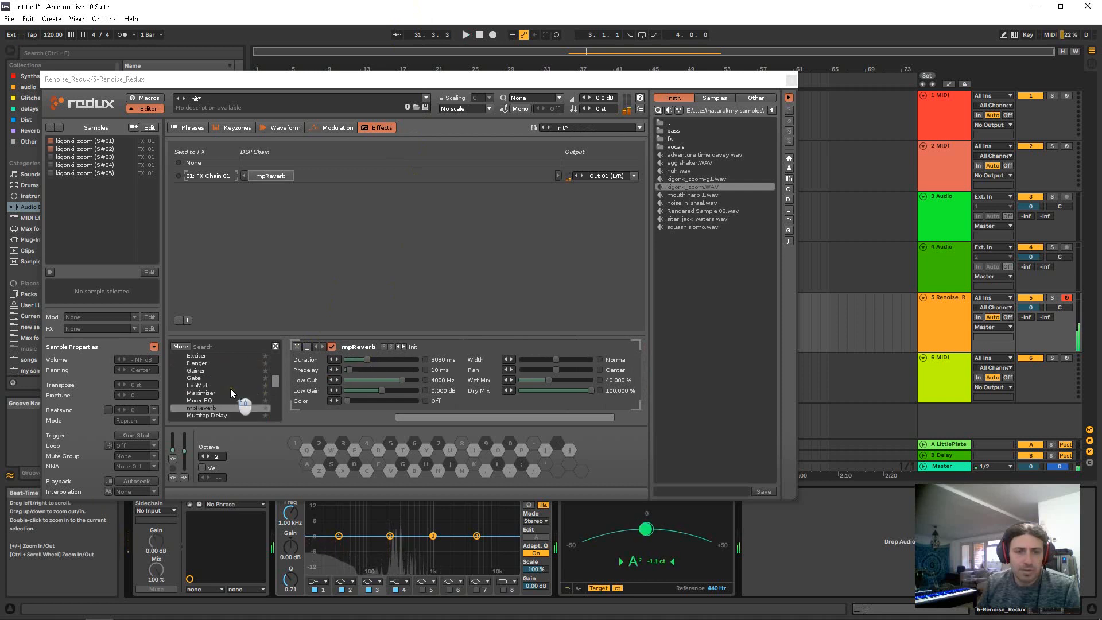
scroll(229, 387, up, 3)
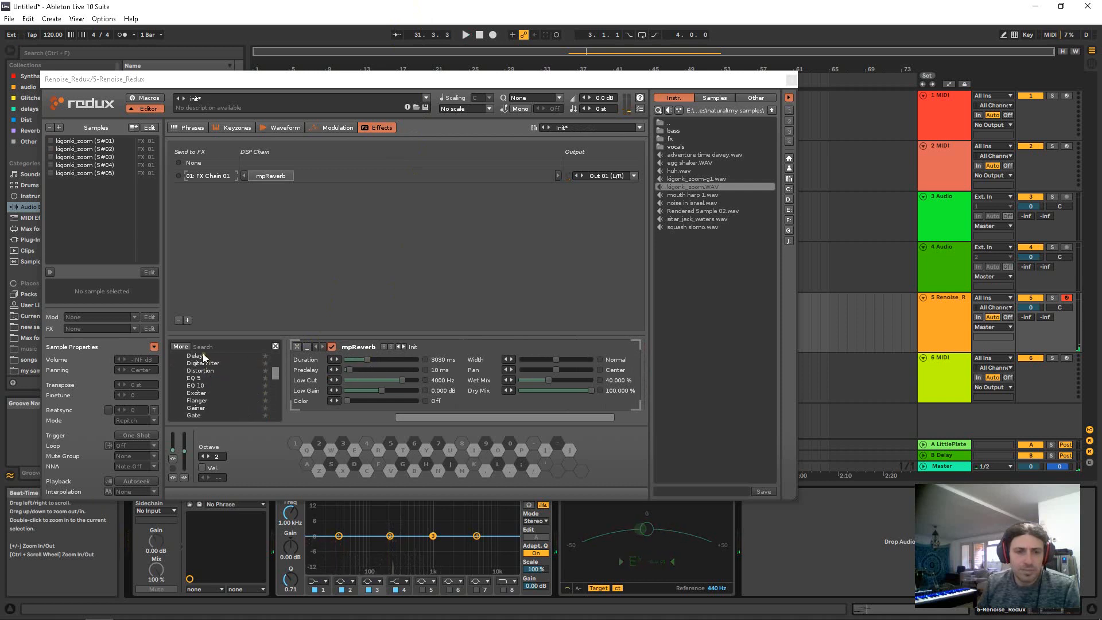
double_click(202, 355)
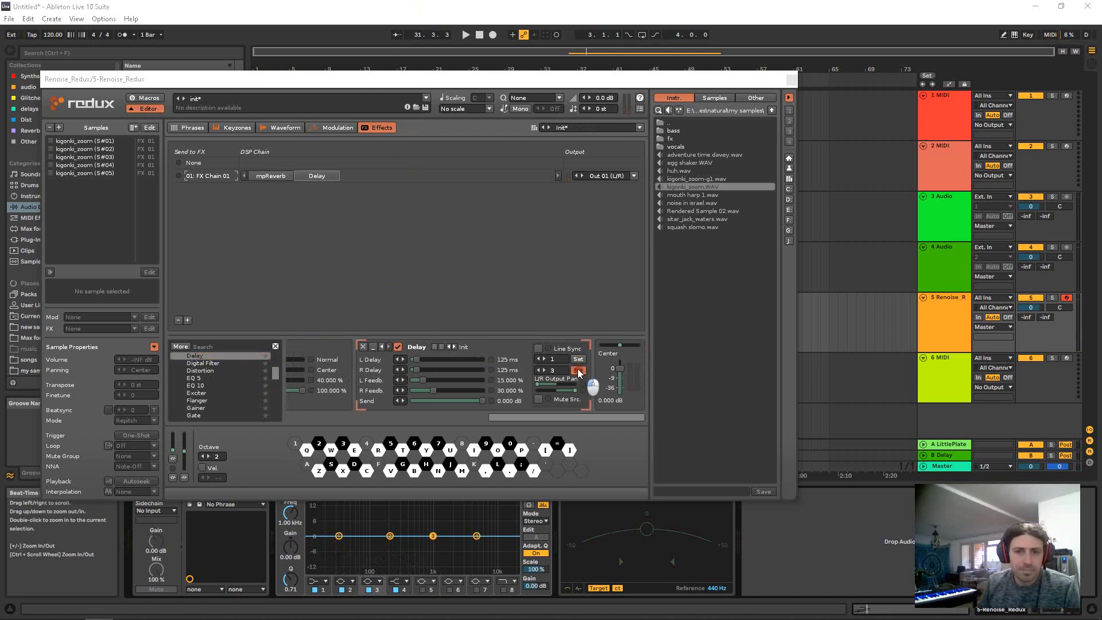
click(423, 3)
key(space)
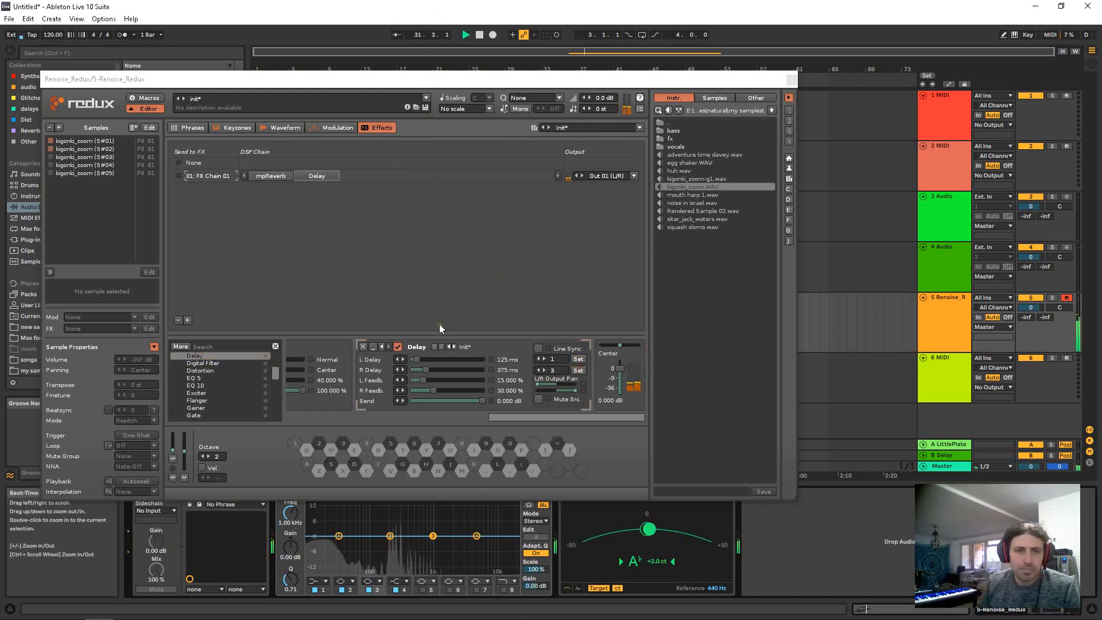
Step: Look through the Keyzones, Phrases, Waveform, Modulation and Effects sections of the instrument, ending on Phrases
click(225, 126)
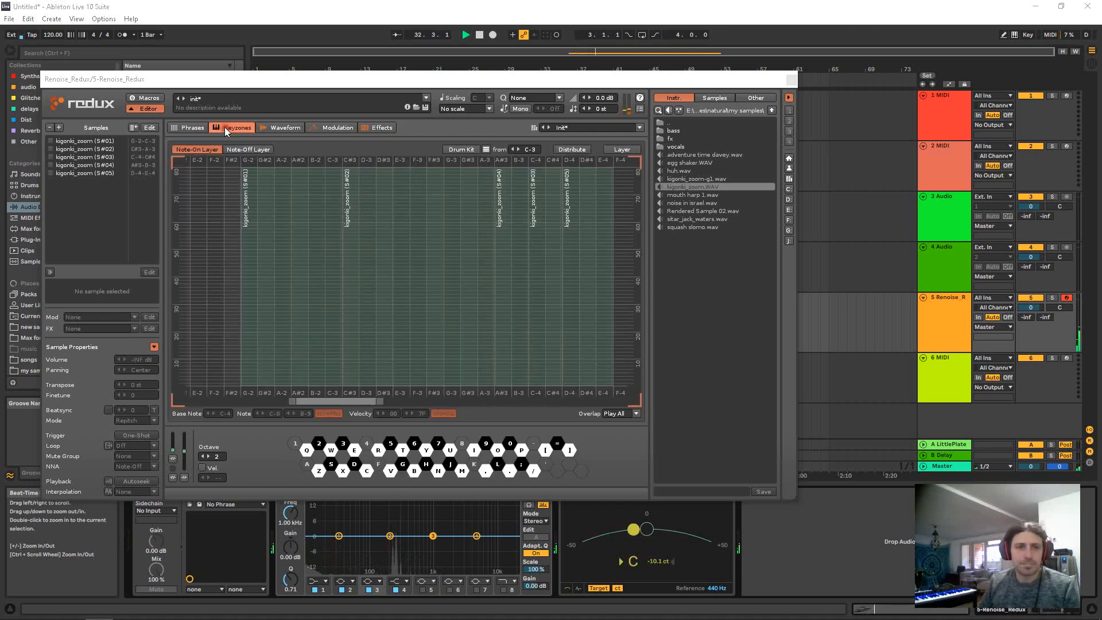
click(188, 128)
click(281, 126)
click(328, 127)
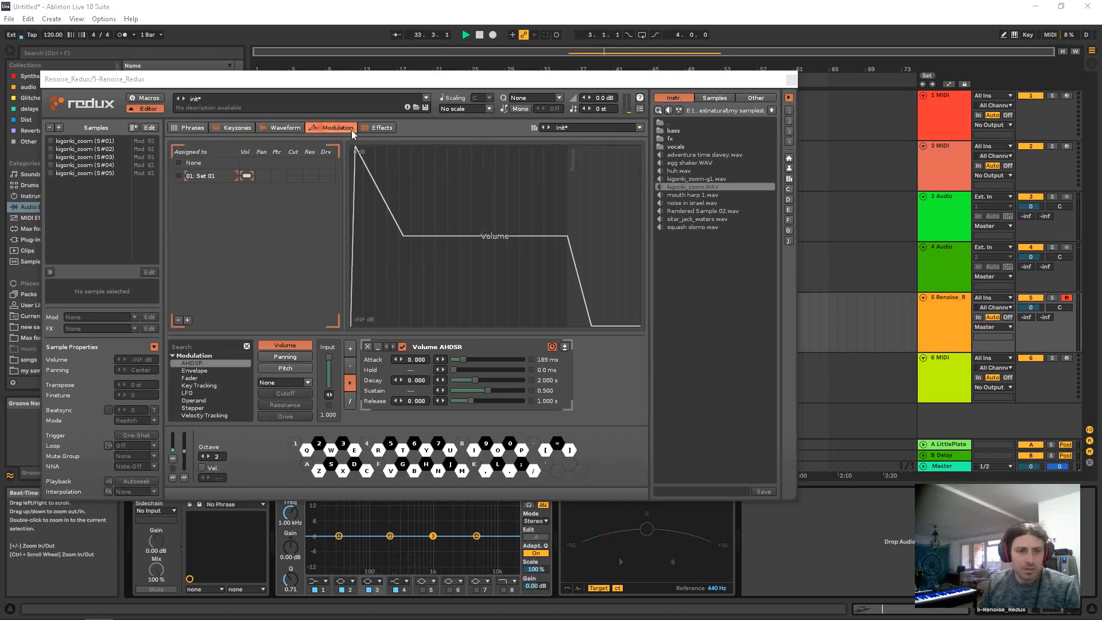
click(367, 129)
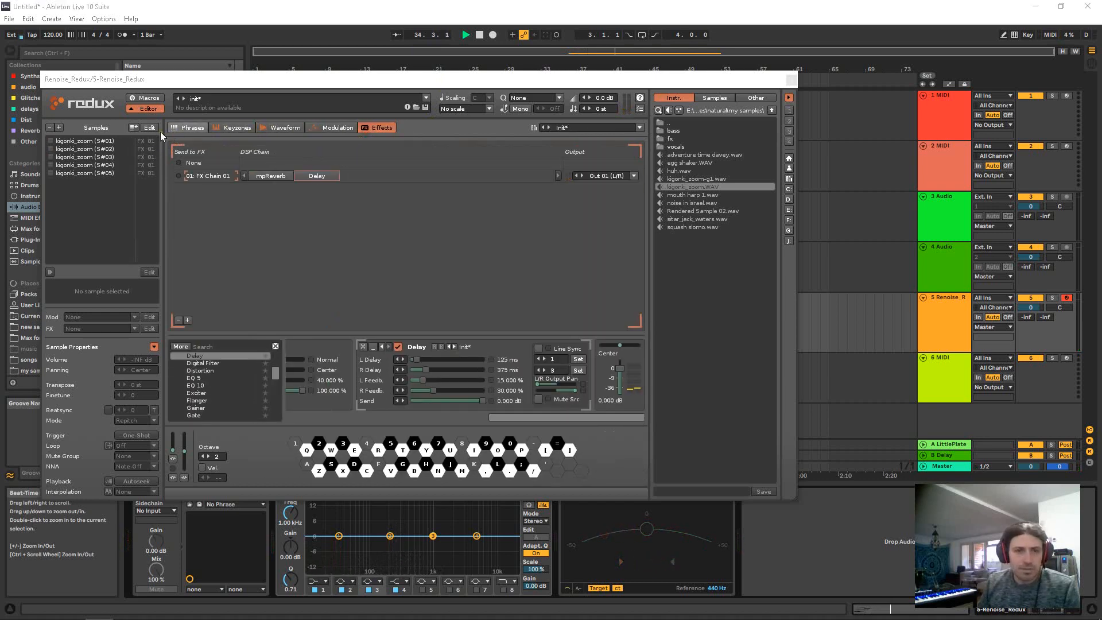
click(190, 128)
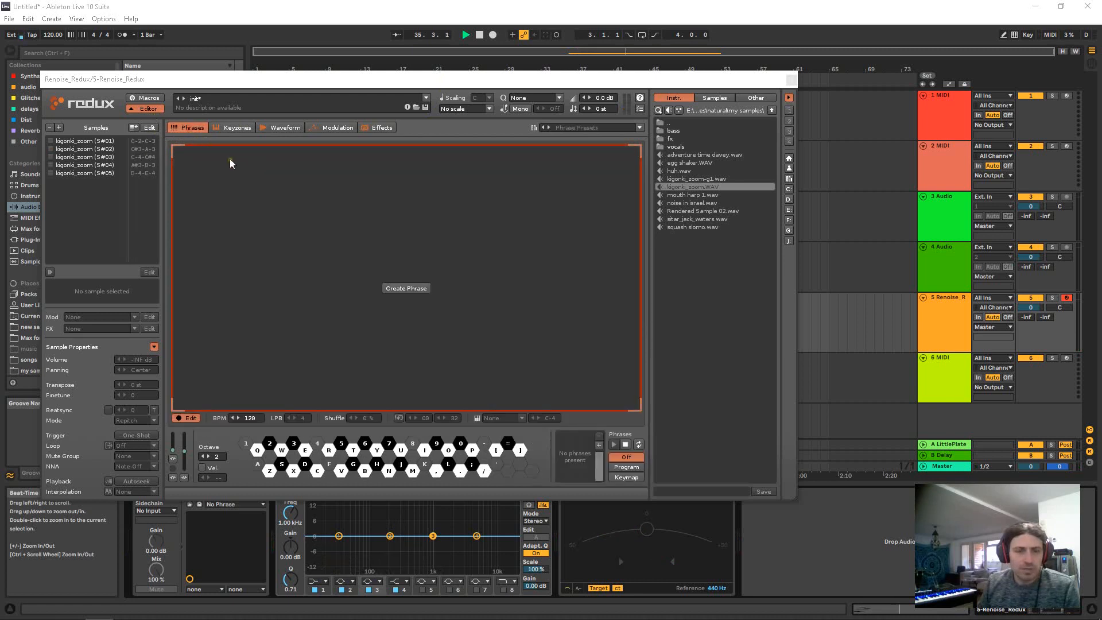
Step: Examine the key ranges of the kigonki_zoom slices one by one in the keyzone map and return to the Phrases section
click(104, 142)
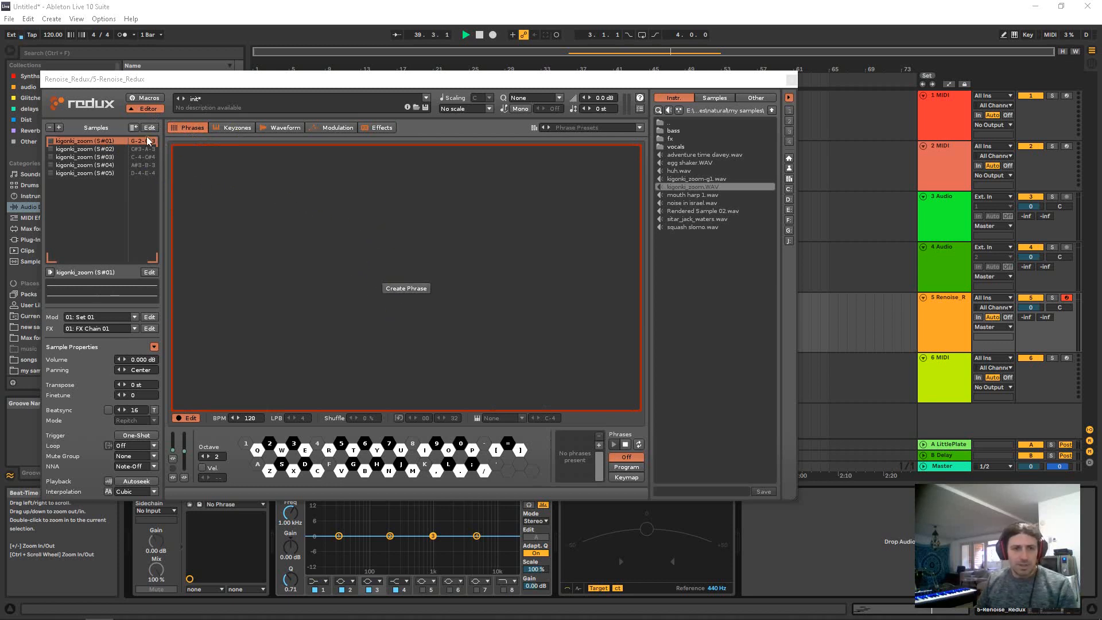
click(213, 127)
click(221, 217)
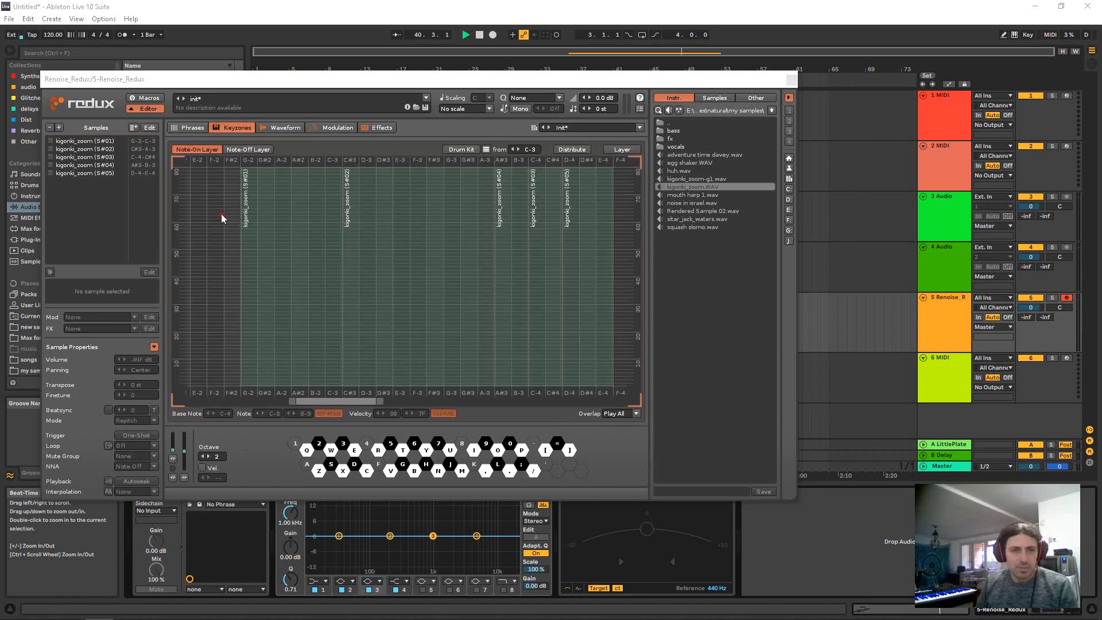
click(90, 141)
click(98, 157)
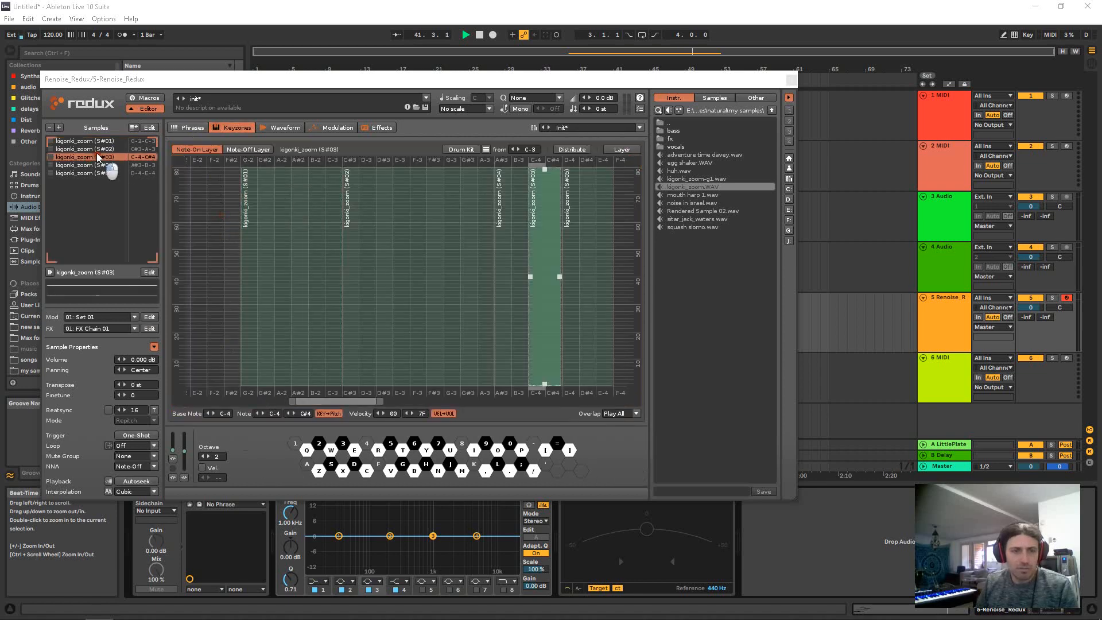
click(98, 148)
click(101, 165)
click(104, 172)
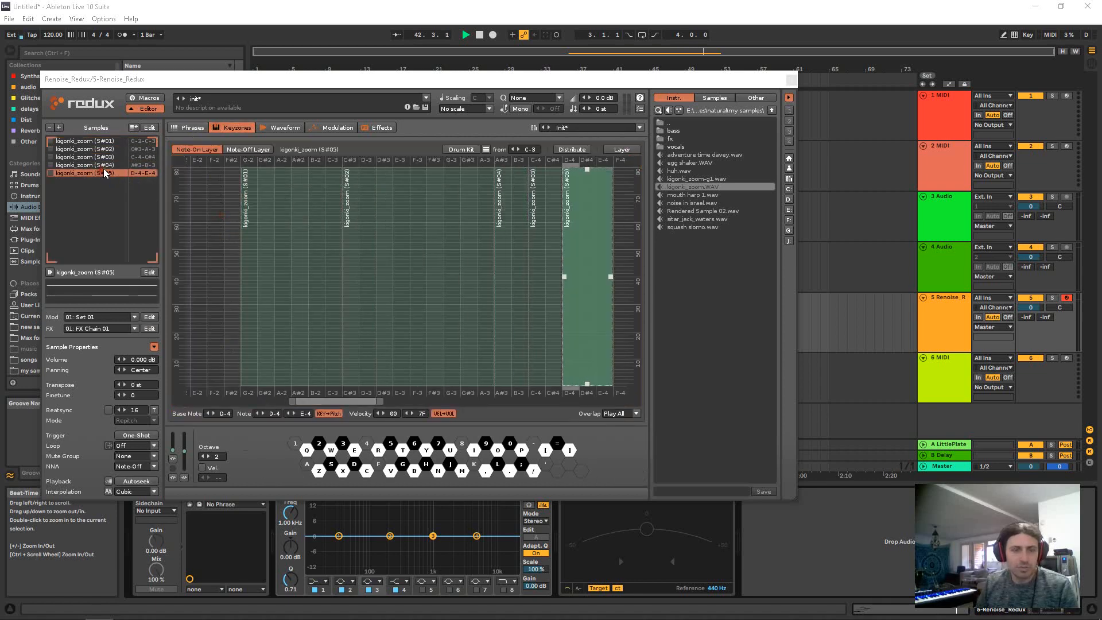
click(195, 127)
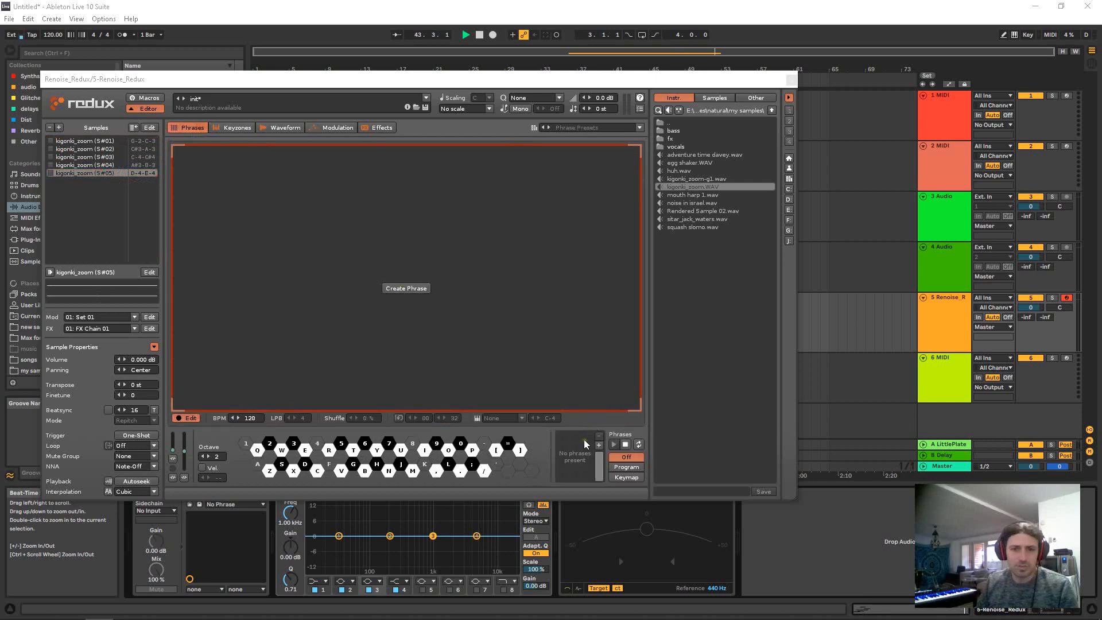